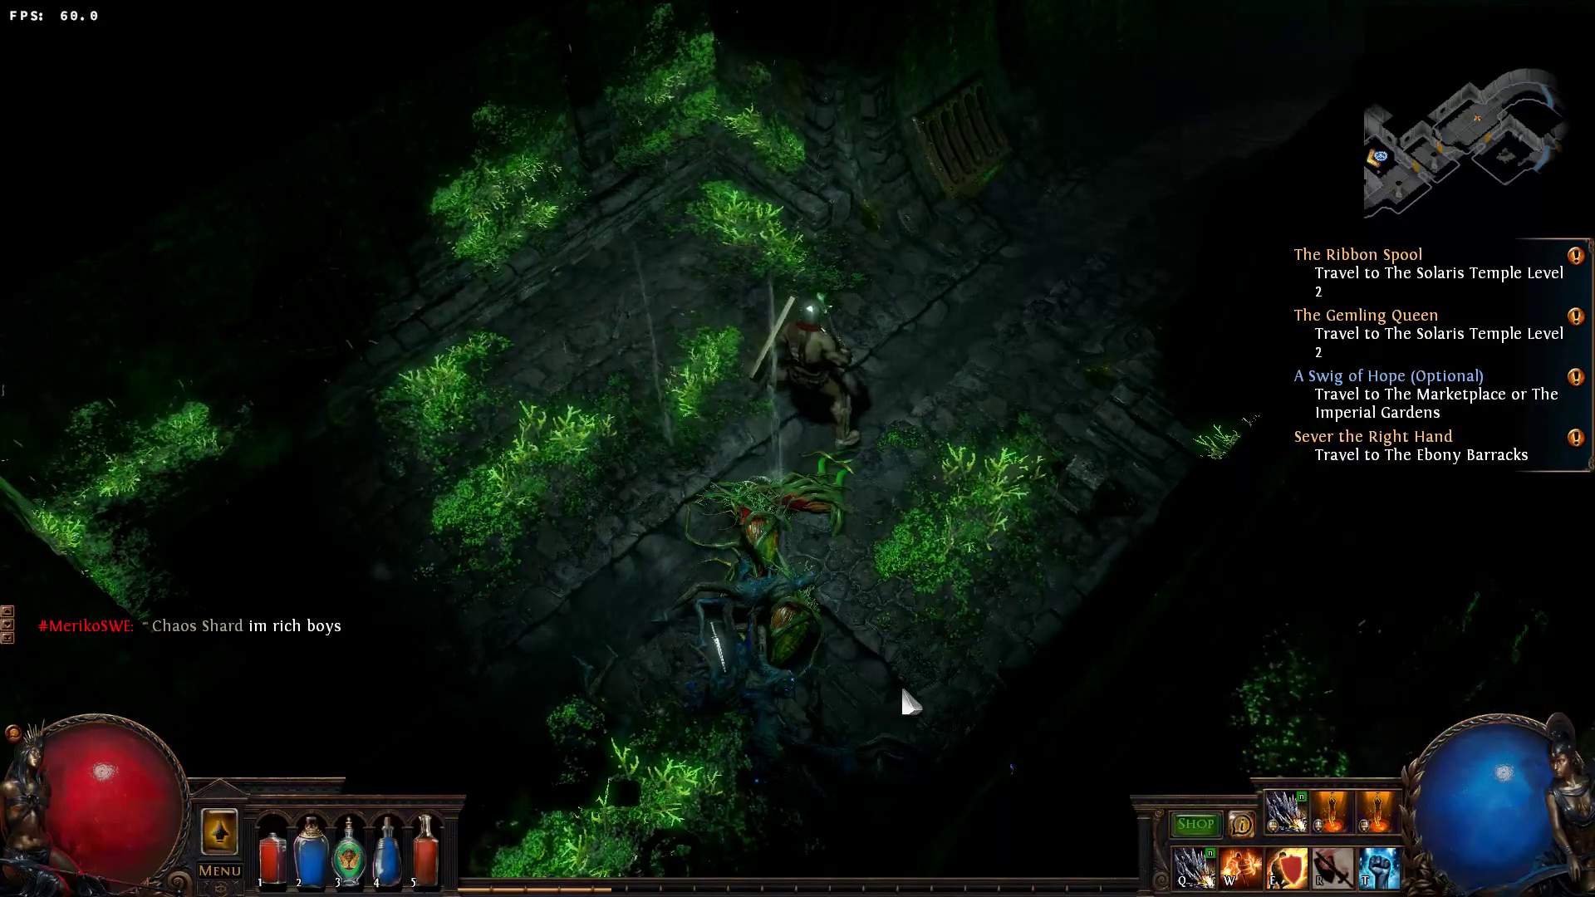
click(768, 598)
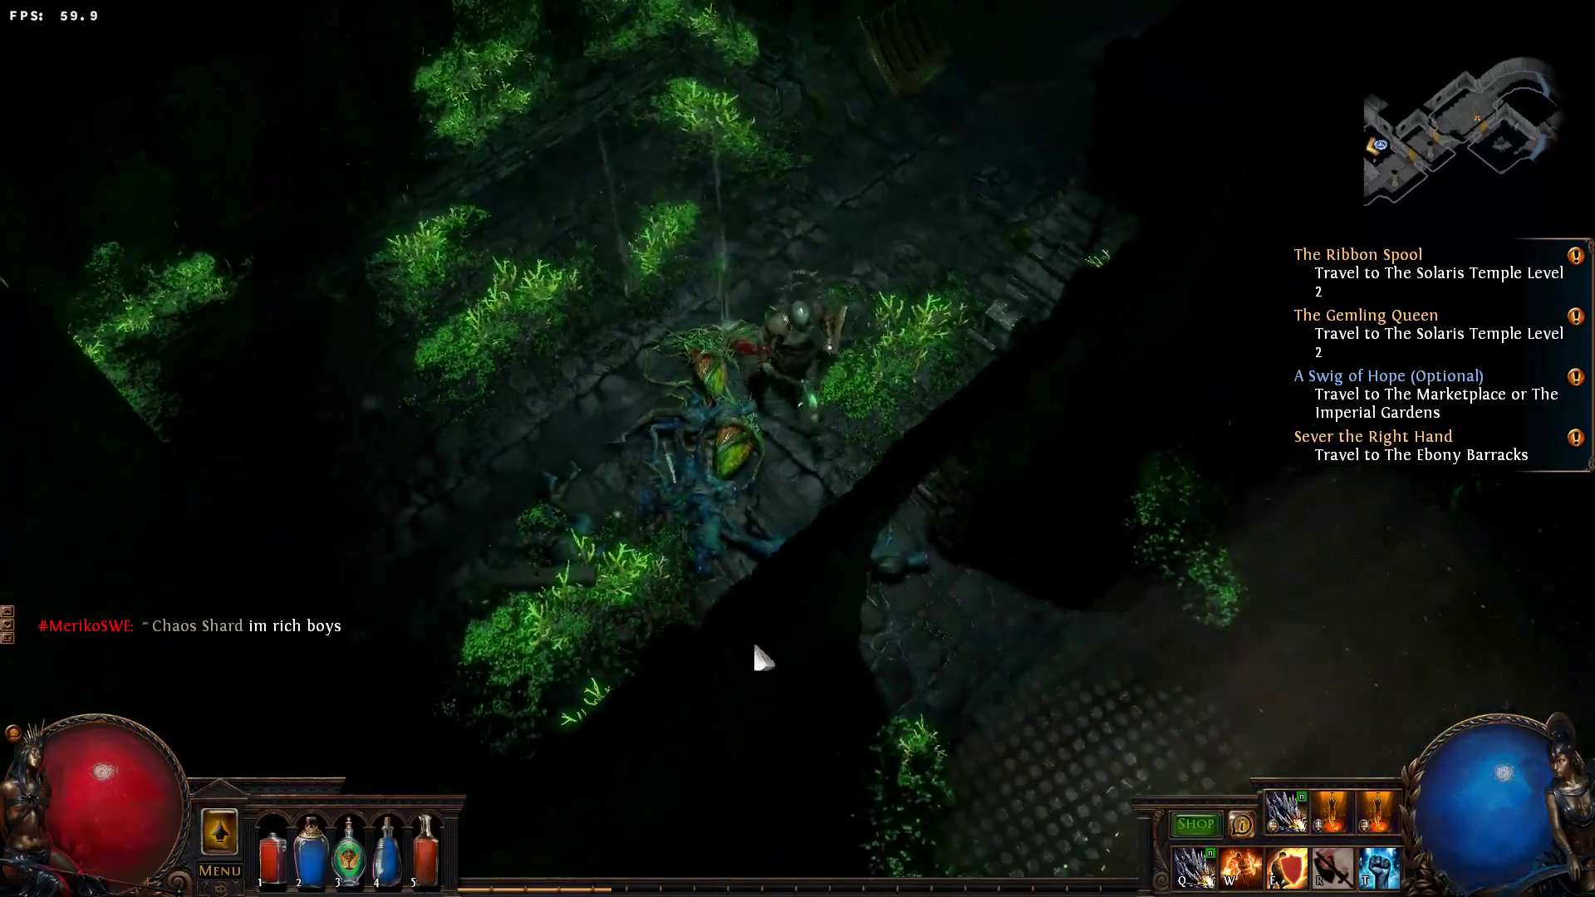
mouse_move(627, 502)
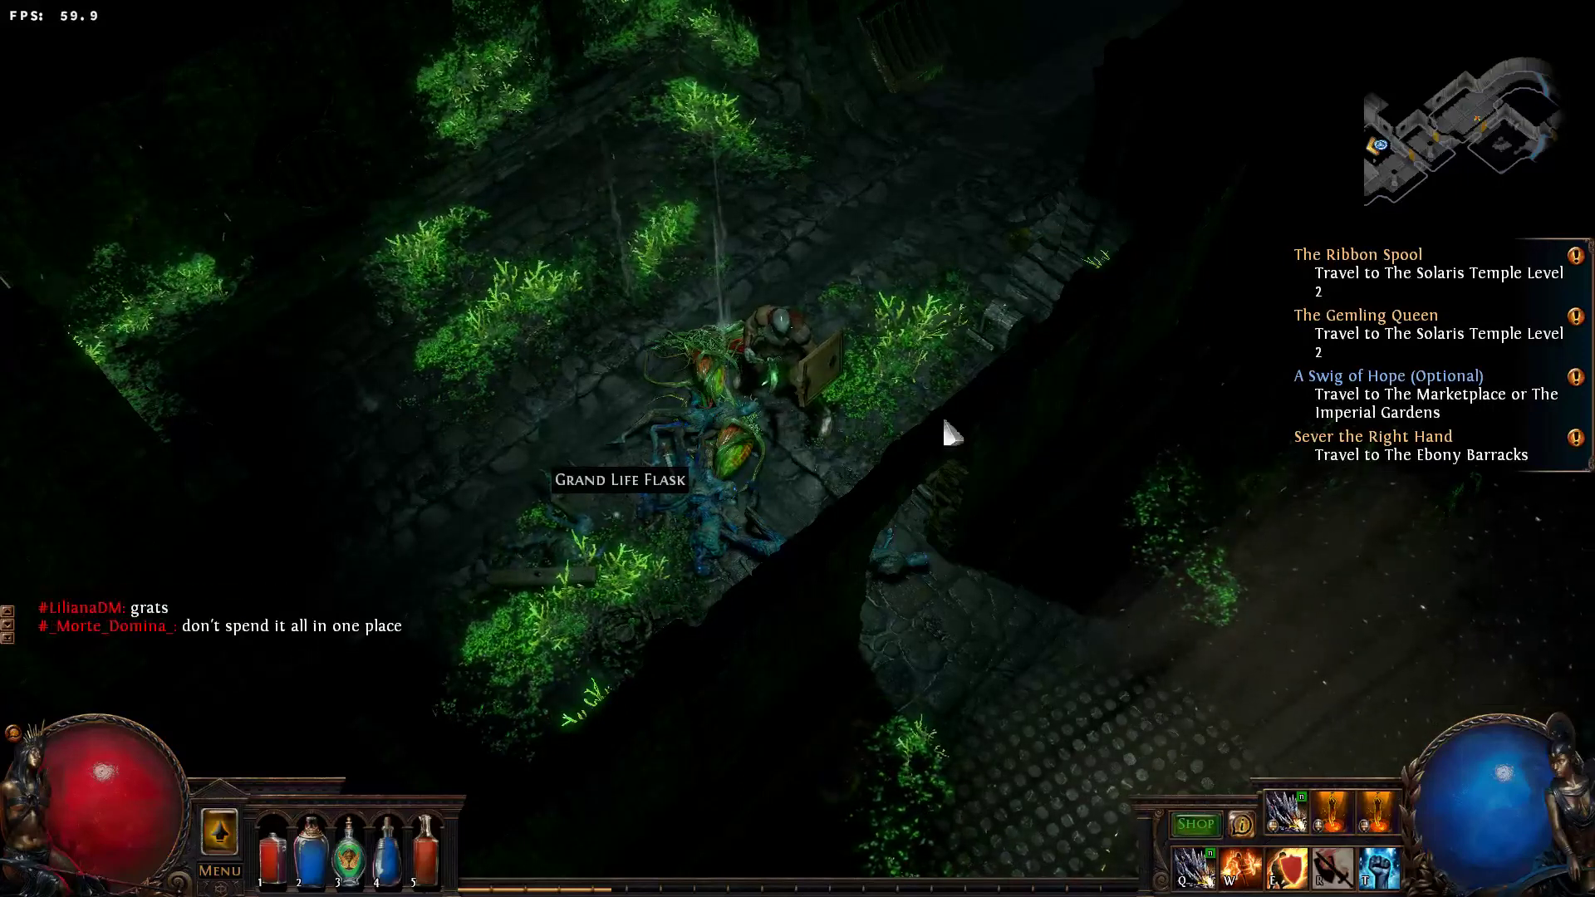
mouse_move(947, 430)
mouse_down()
mouse_move(879, 687)
mouse_move(770, 384)
mouse_move(936, 481)
mouse_move(714, 249)
mouse_move(620, 242)
mouse_move(859, 431)
mouse_move(942, 595)
mouse_move(826, 432)
mouse_up()
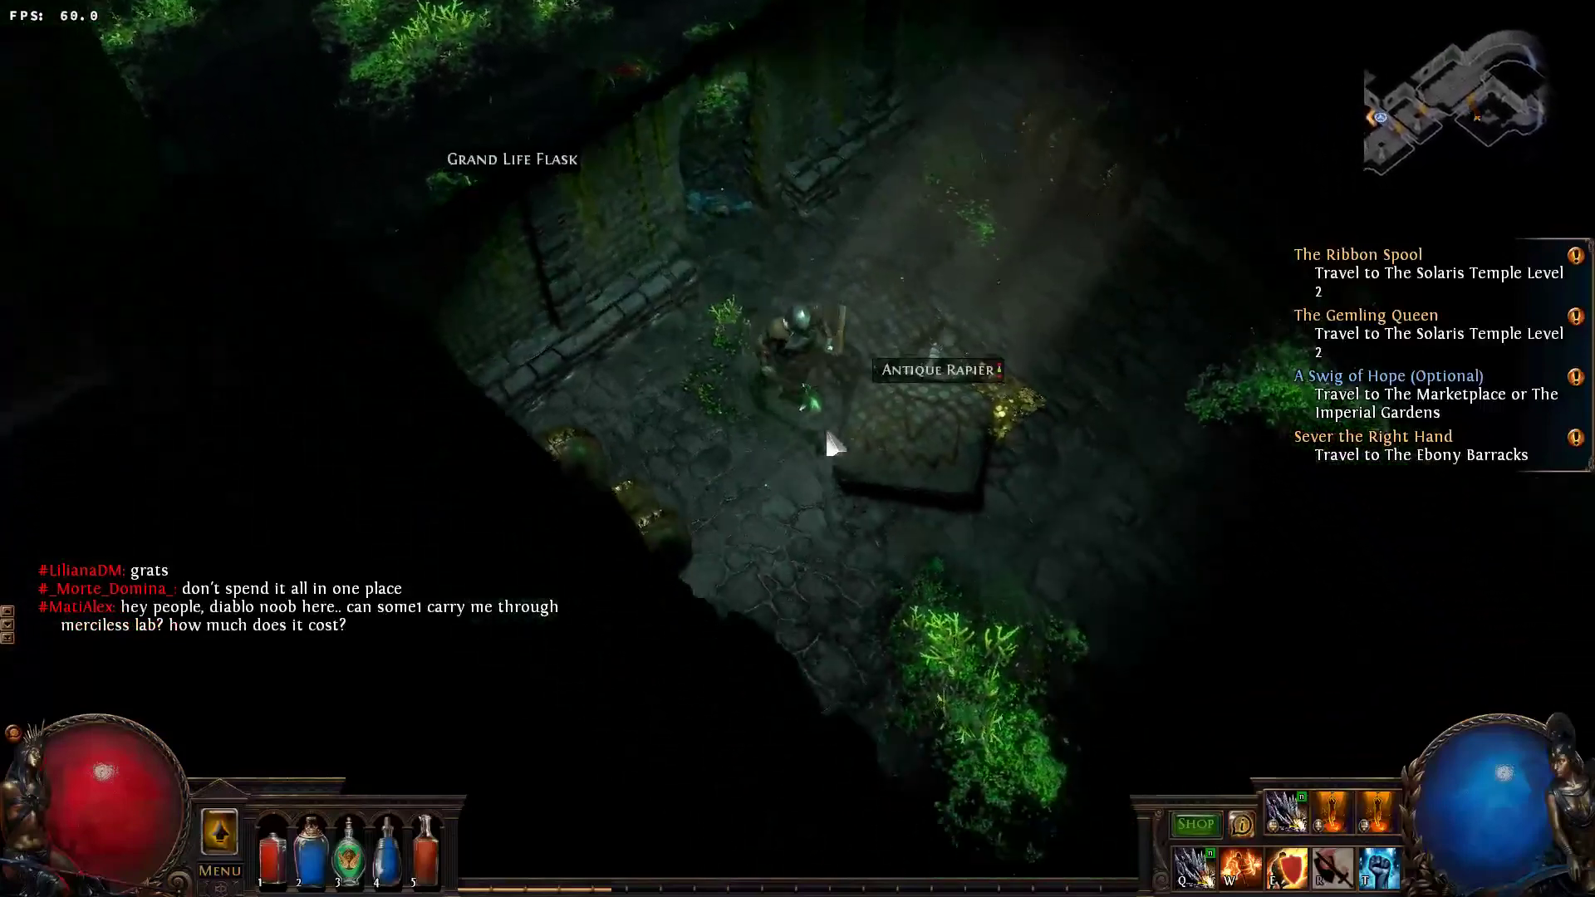
key(z)
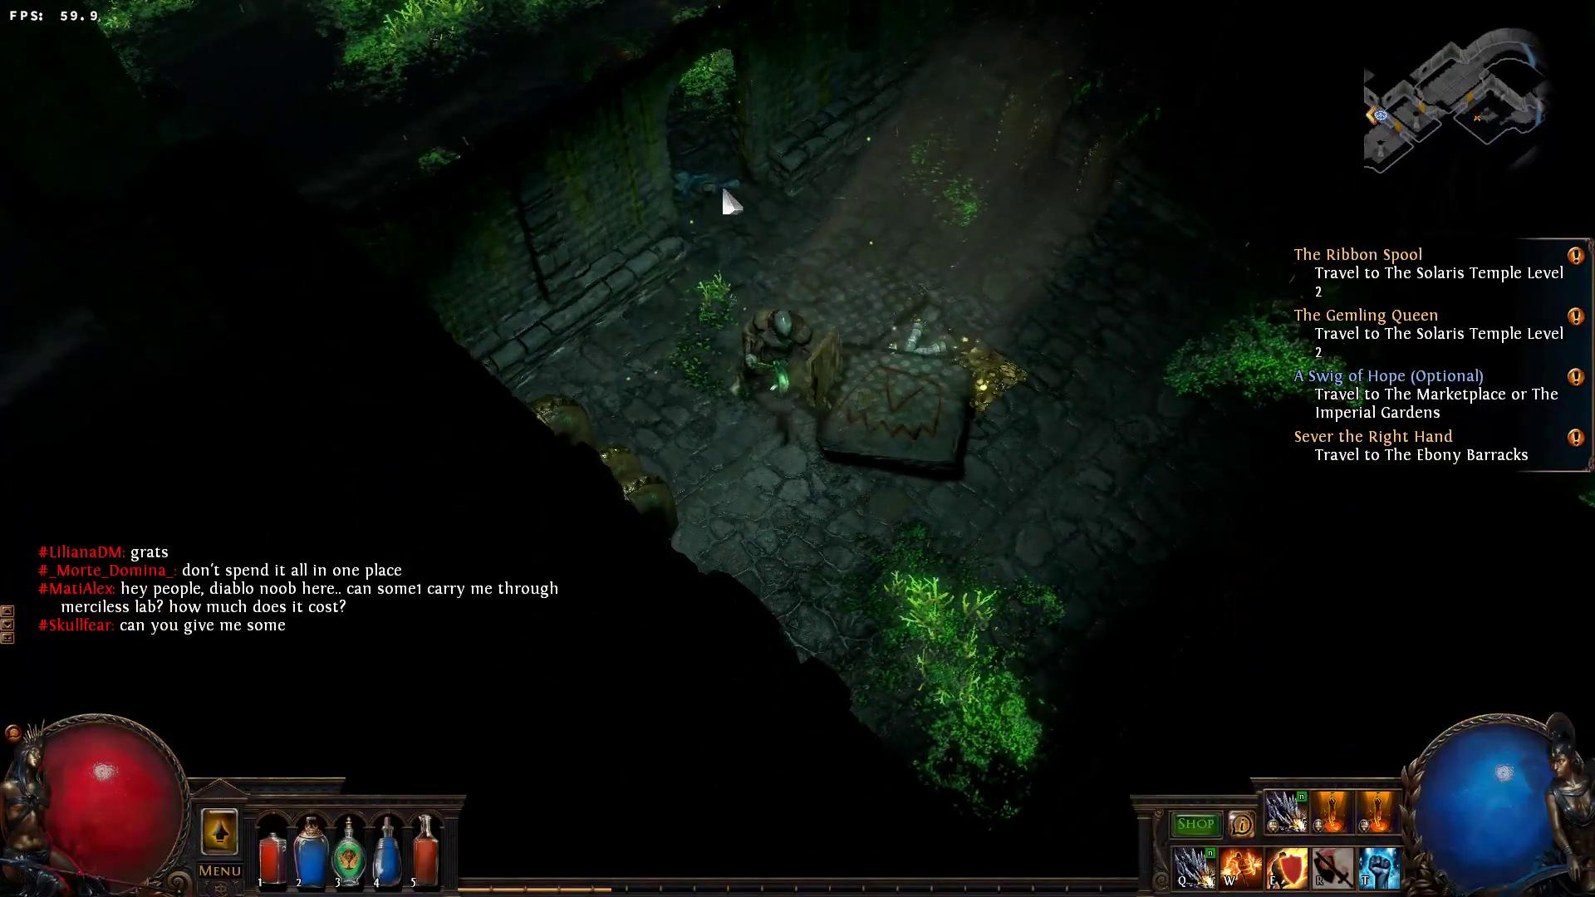
mouse_move(723, 191)
mouse_down()
mouse_move(713, 223)
mouse_move(961, 186)
mouse_move(933, 207)
mouse_move(1069, 232)
mouse_move(1109, 519)
mouse_move(1002, 649)
mouse_move(1001, 629)
mouse_move(1108, 591)
mouse_move(1146, 324)
mouse_move(1057, 243)
mouse_move(959, 276)
mouse_move(919, 257)
mouse_move(986, 291)
mouse_move(910, 280)
mouse_up()
key(w)
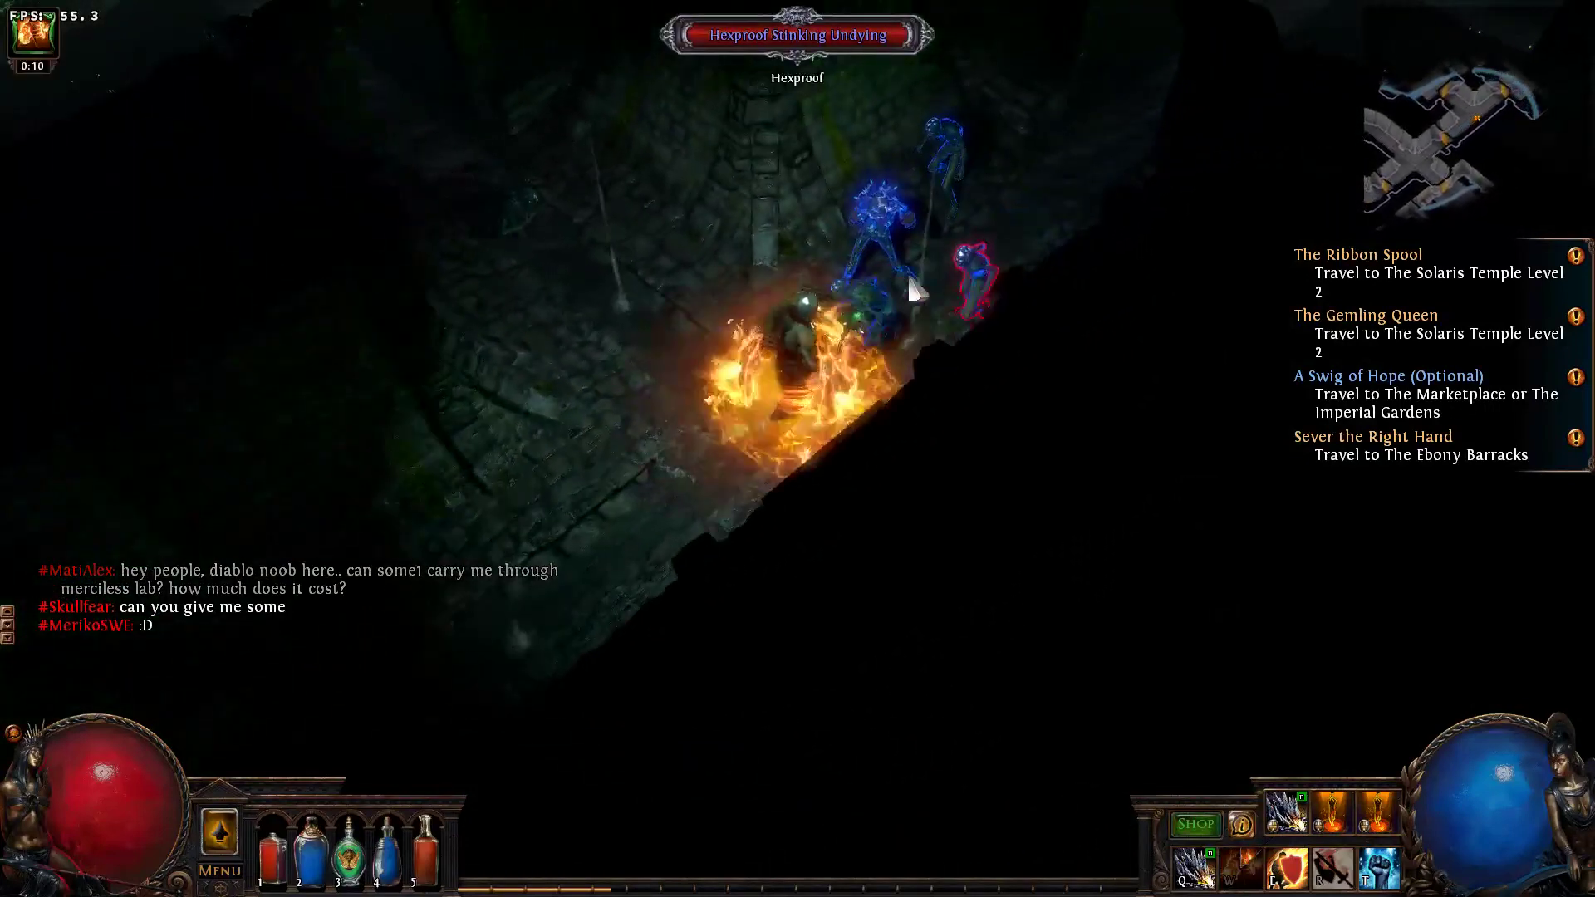
key(s)
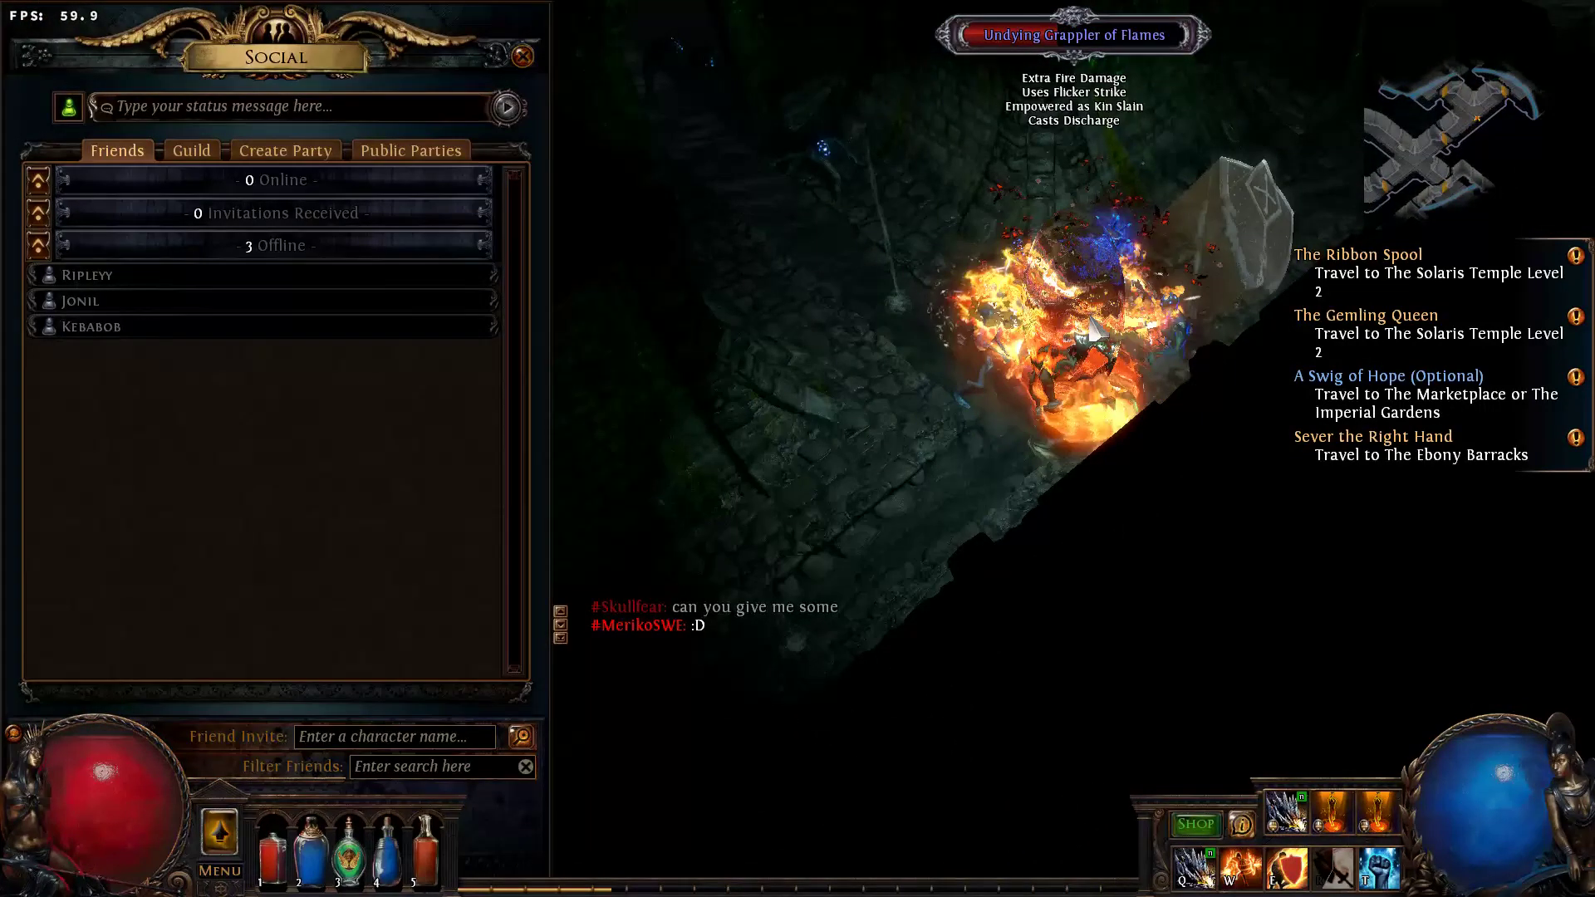
key(s)
mouse_move(759, 281)
mouse_down()
mouse_move(660, 308)
mouse_move(618, 276)
mouse_move(673, 213)
mouse_move(665, 265)
mouse_move(576, 285)
mouse_move(452, 402)
mouse_move(986, 285)
mouse_up()
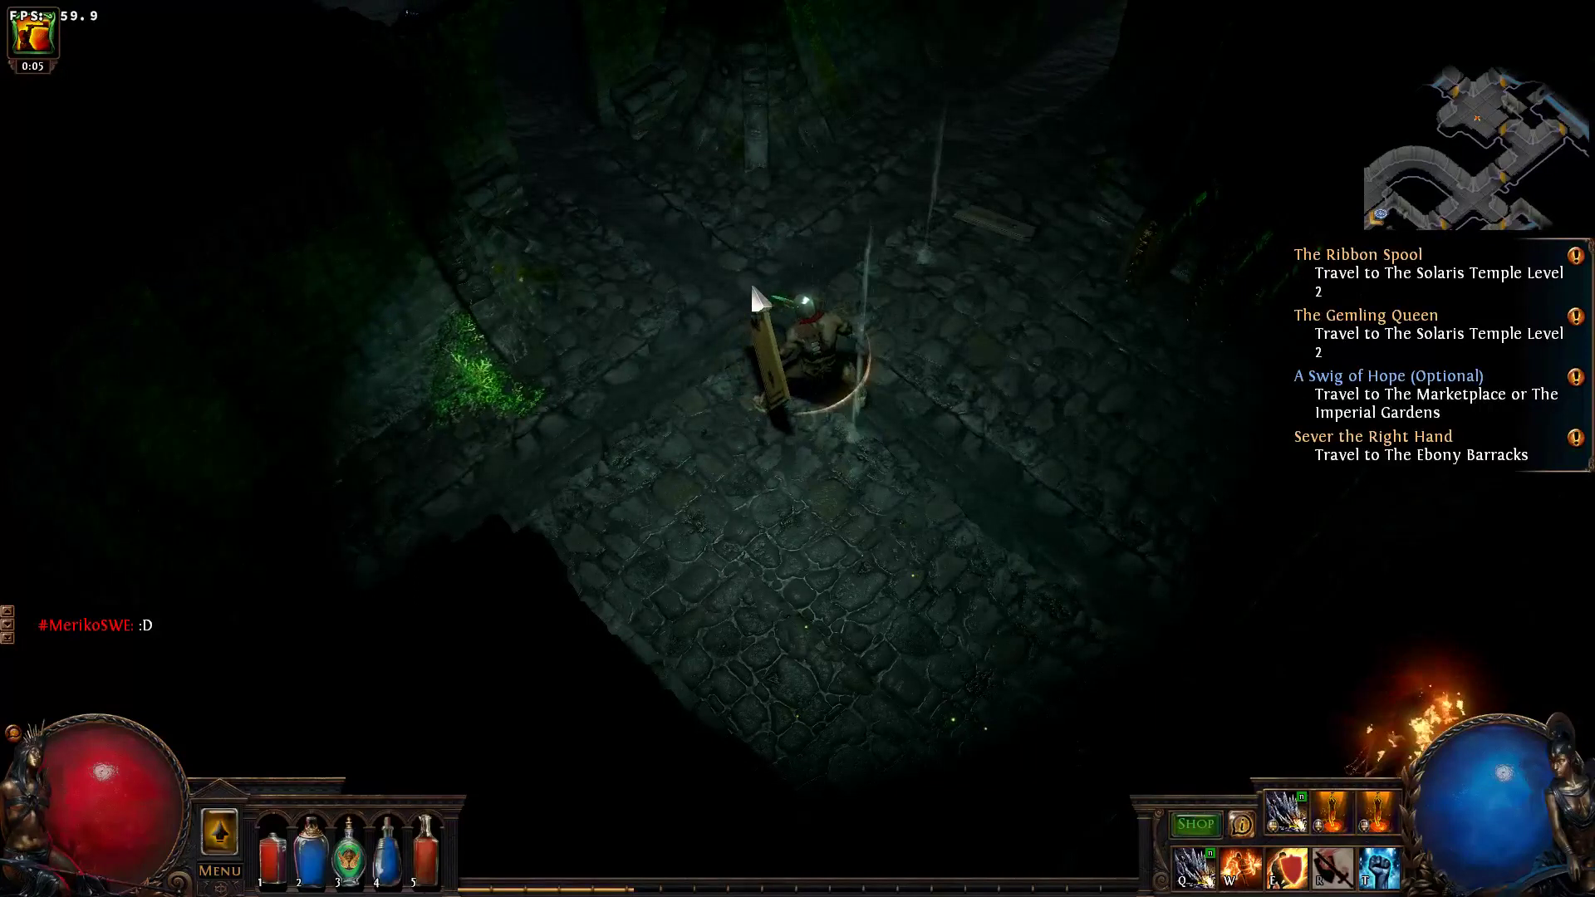
mouse_move(749, 280)
mouse_down()
mouse_move(612, 238)
mouse_move(708, 310)
mouse_move(638, 249)
mouse_move(641, 167)
mouse_move(904, 403)
mouse_move(820, 437)
mouse_move(914, 473)
mouse_move(551, 171)
mouse_move(640, 270)
mouse_move(774, 293)
mouse_move(544, 291)
mouse_move(519, 314)
mouse_move(940, 360)
mouse_move(908, 374)
mouse_move(947, 377)
mouse_move(651, 338)
mouse_move(744, 407)
mouse_move(1014, 372)
mouse_move(915, 402)
mouse_up()
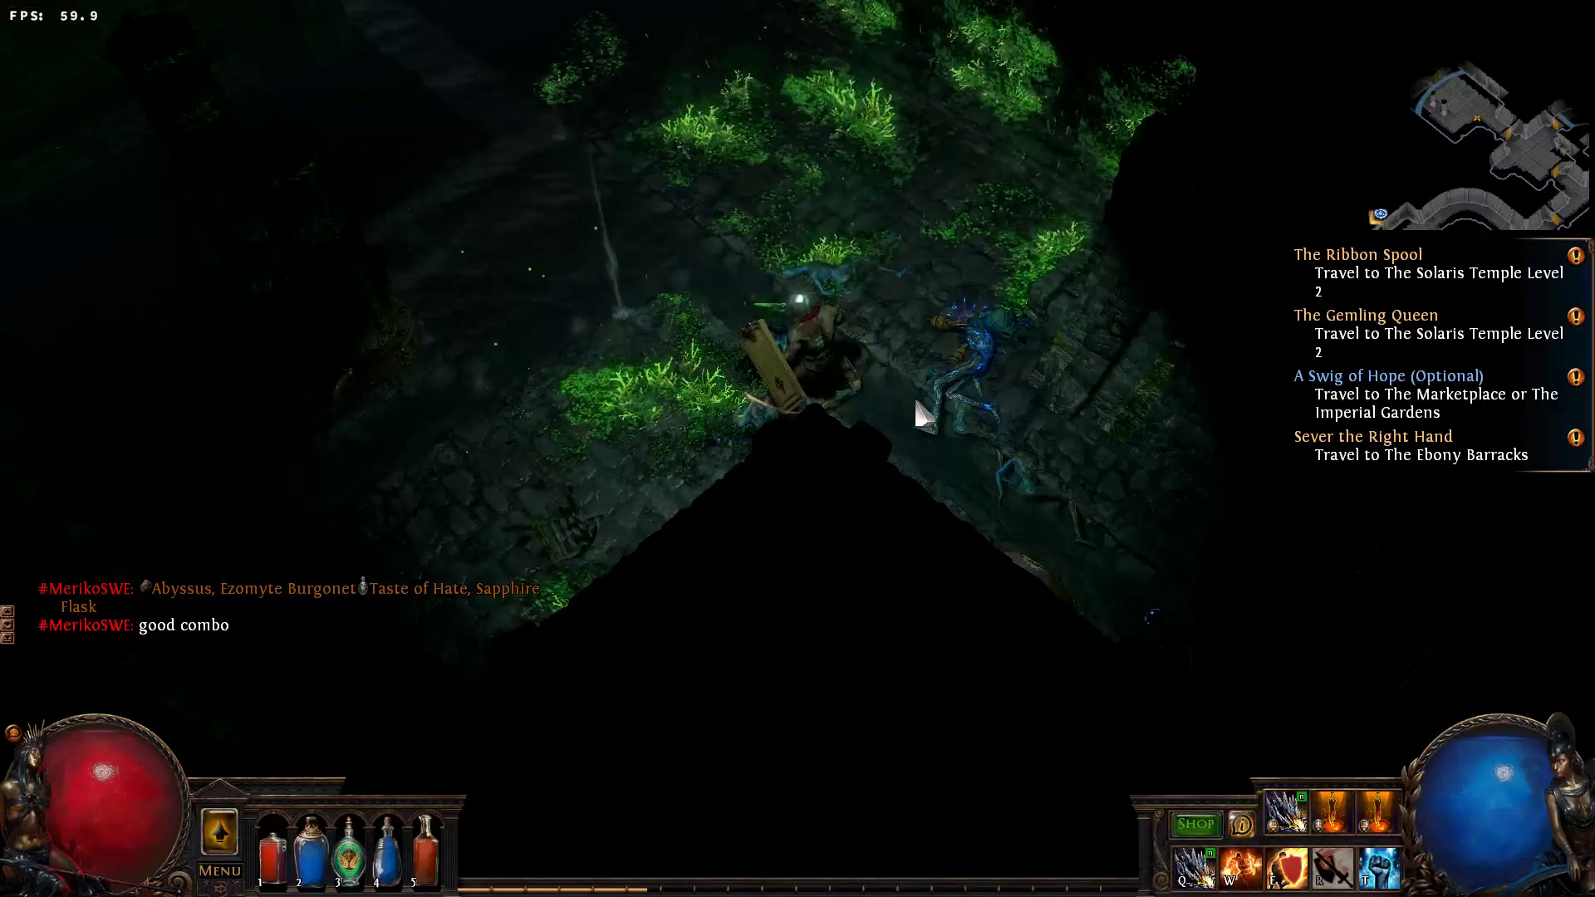
key(alt+Tab)
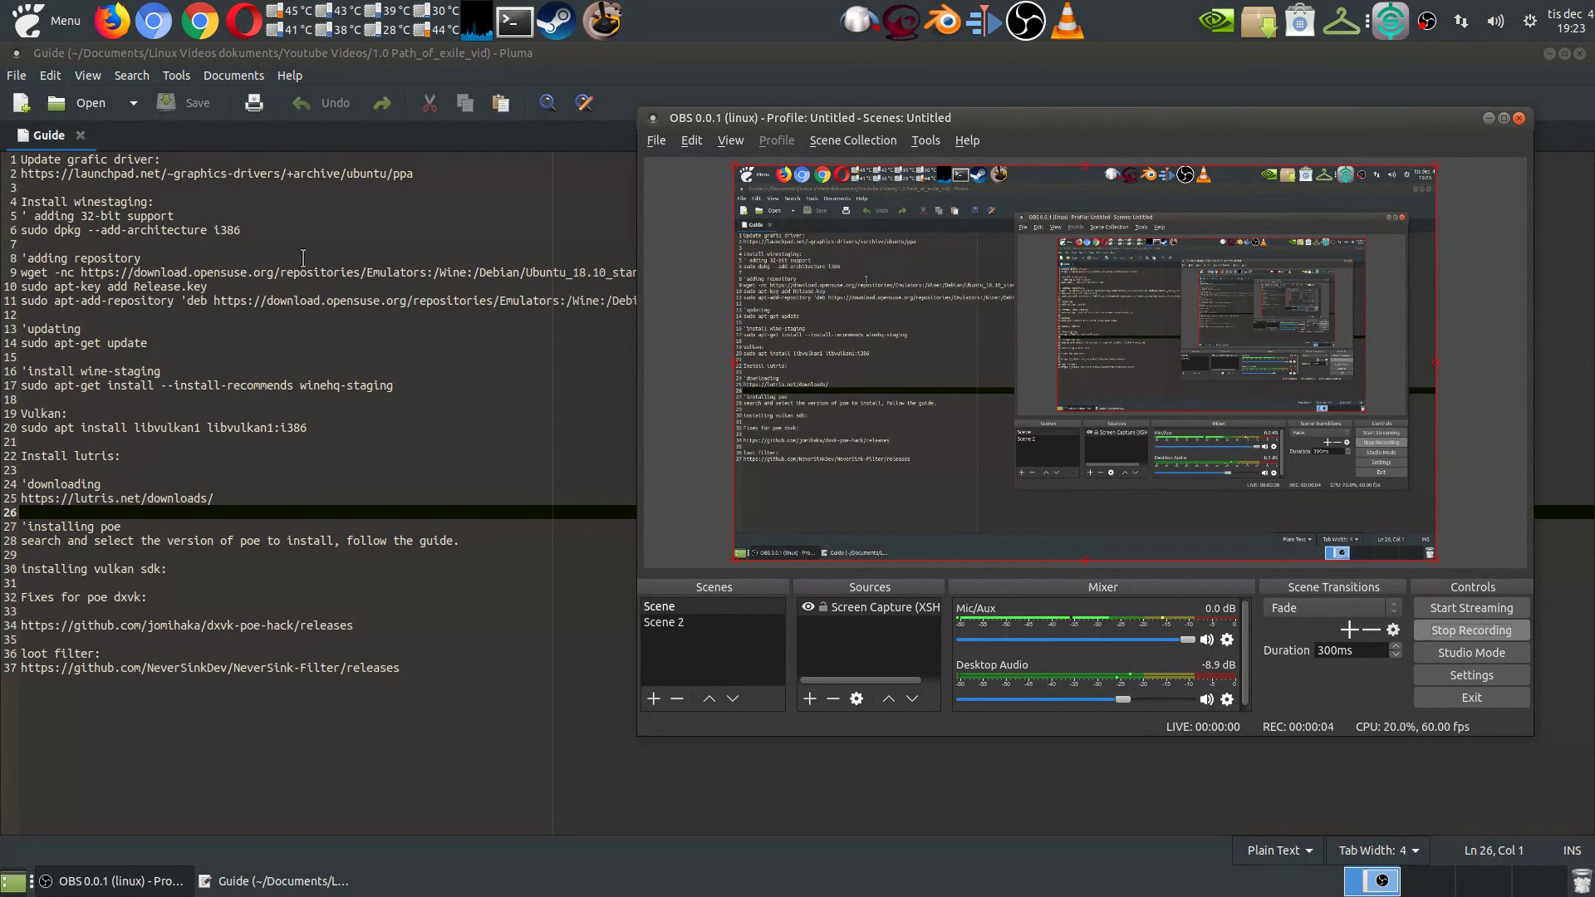
click(417, 215)
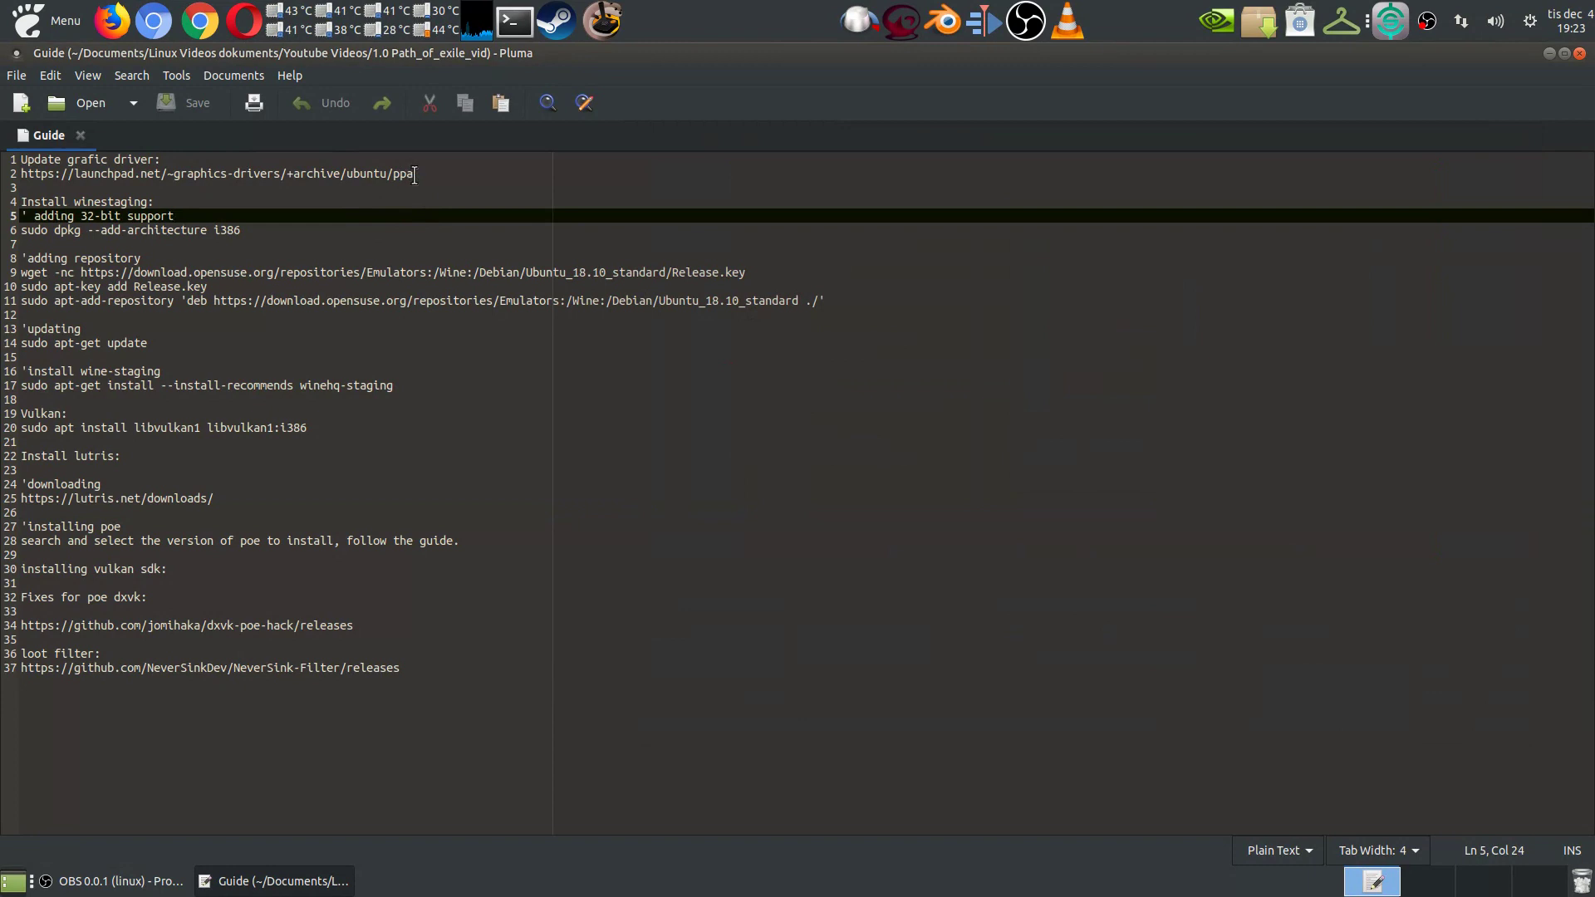
drag(427, 175, 22, 172)
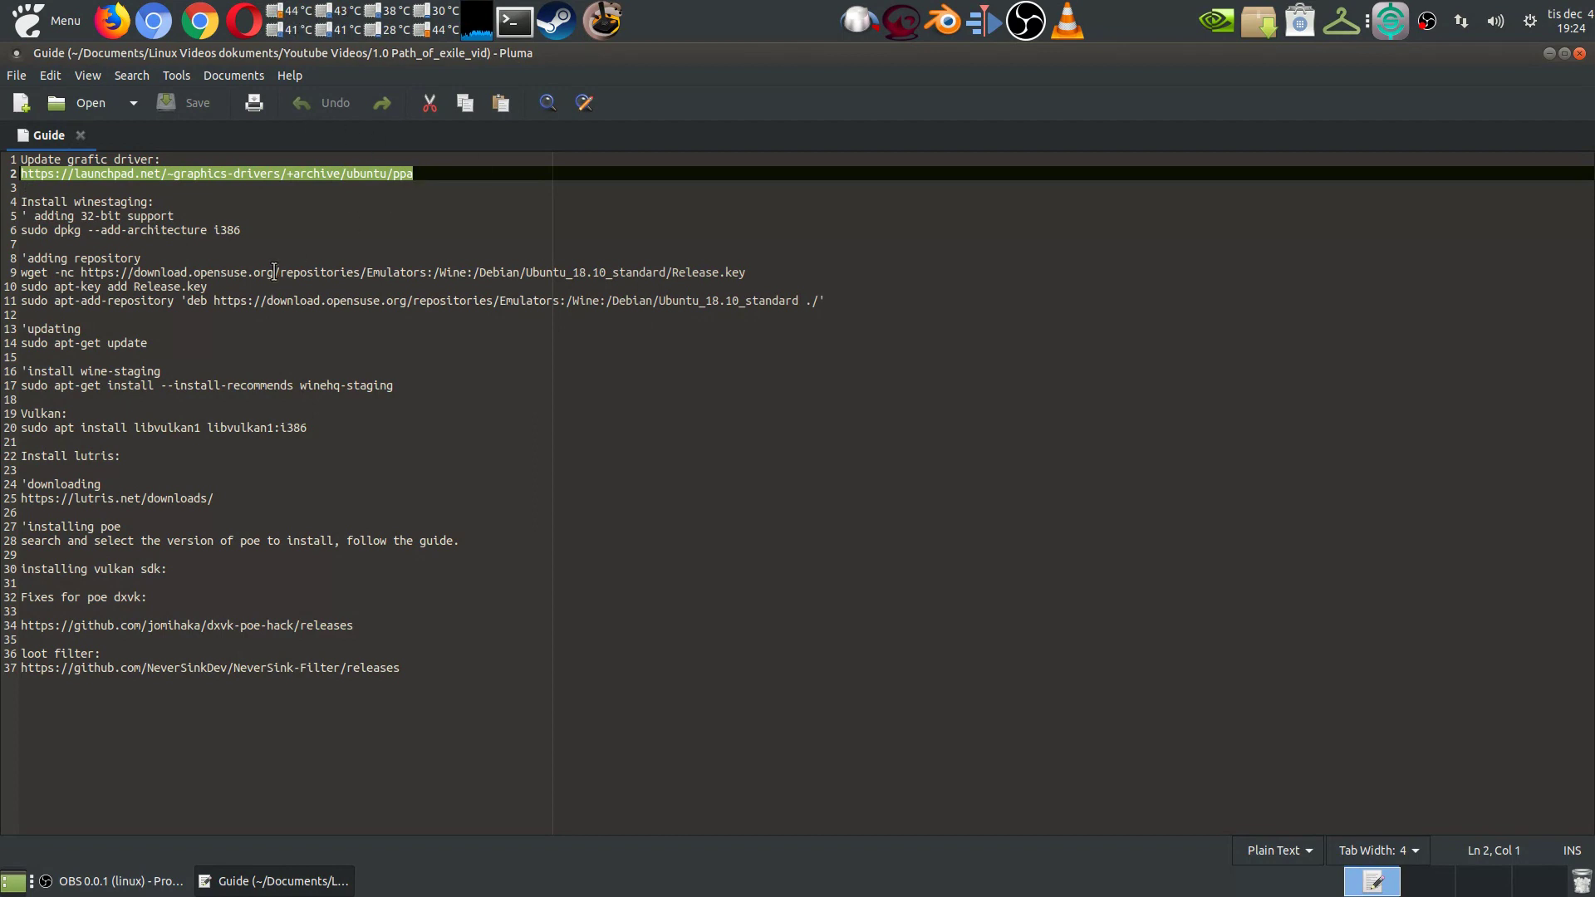
click(230, 246)
click(112, 20)
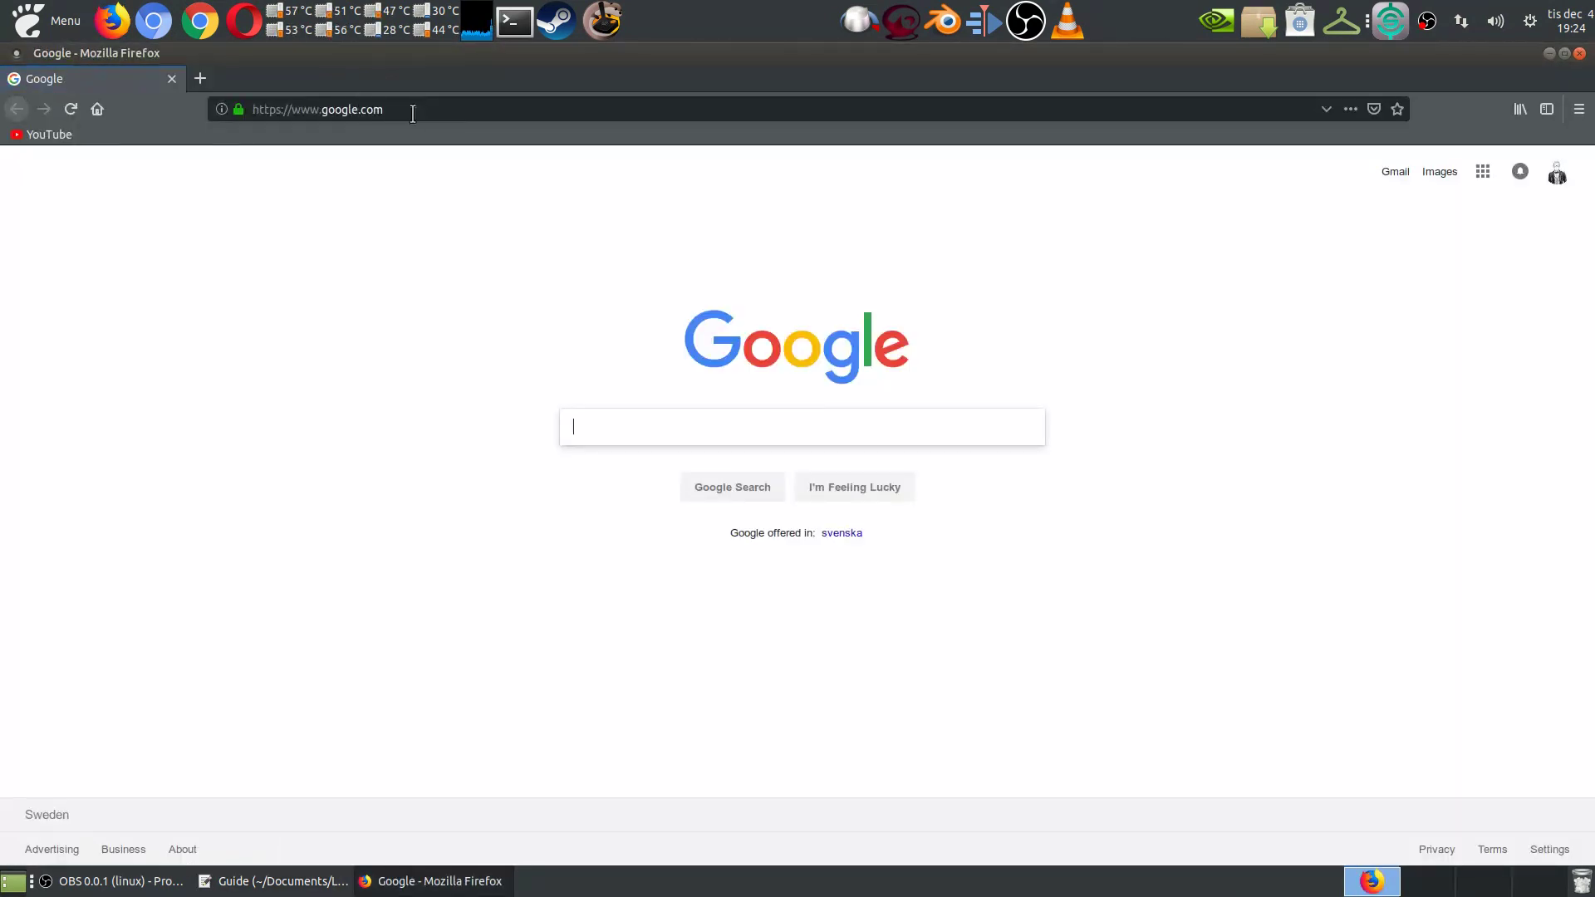
click(413, 113)
text(https://launchpad.net/~graphics-drivers/+archive/ubuntu/ppa)
key(Return)
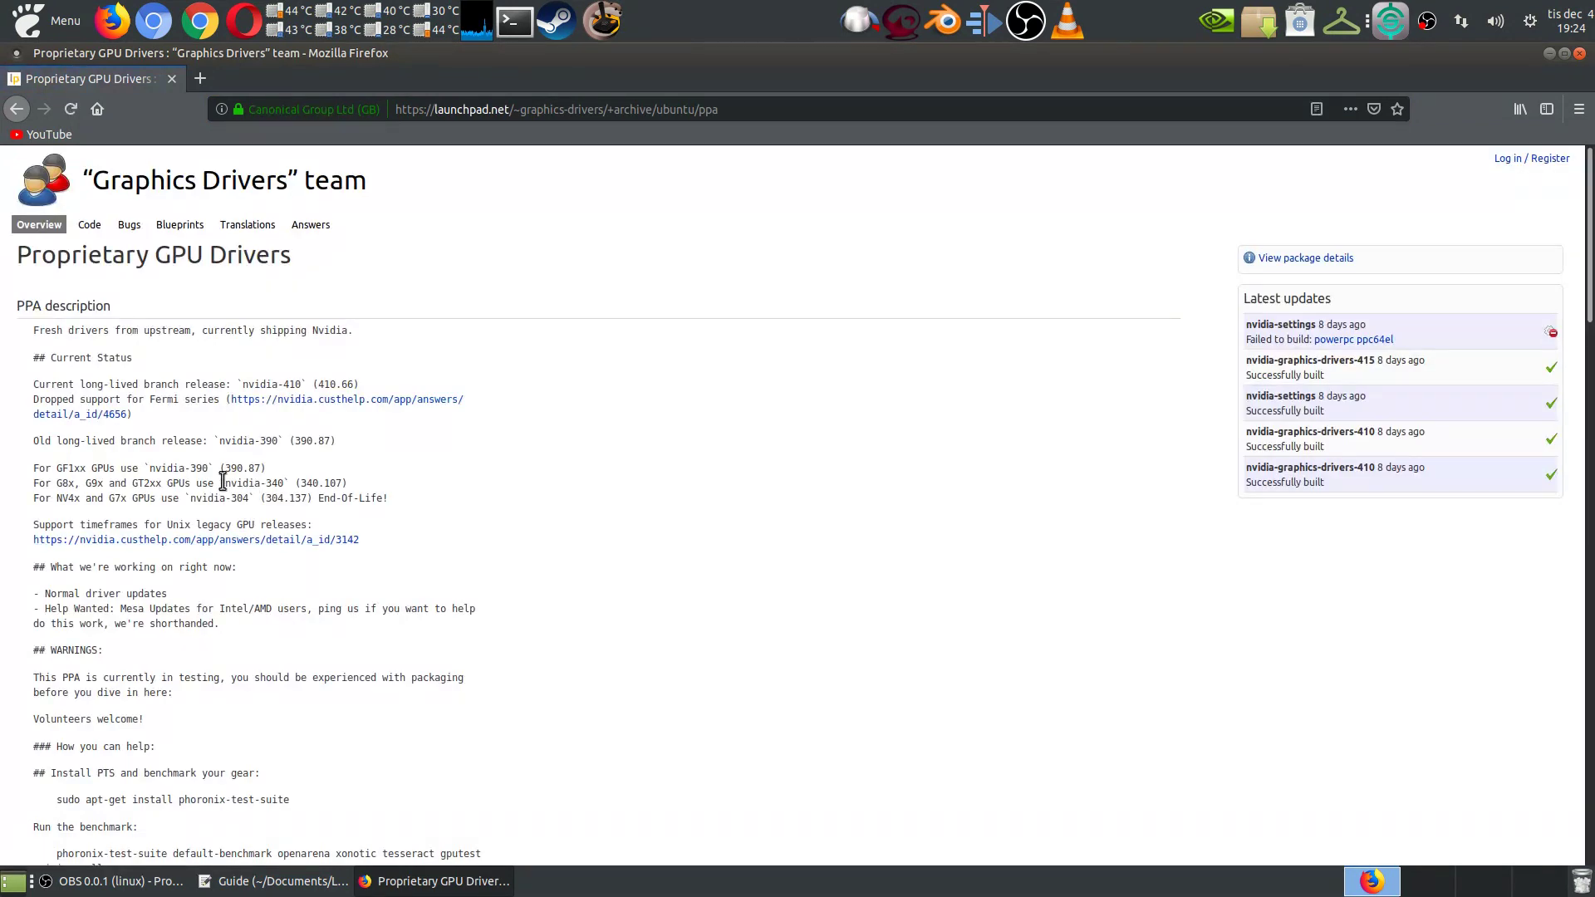
Step: Try to run sudo add-apt-repository ppa:graphics-drivers/ppa from the PPA page in a terminal, authenticating with the account password
scroll(223, 481, down, 10)
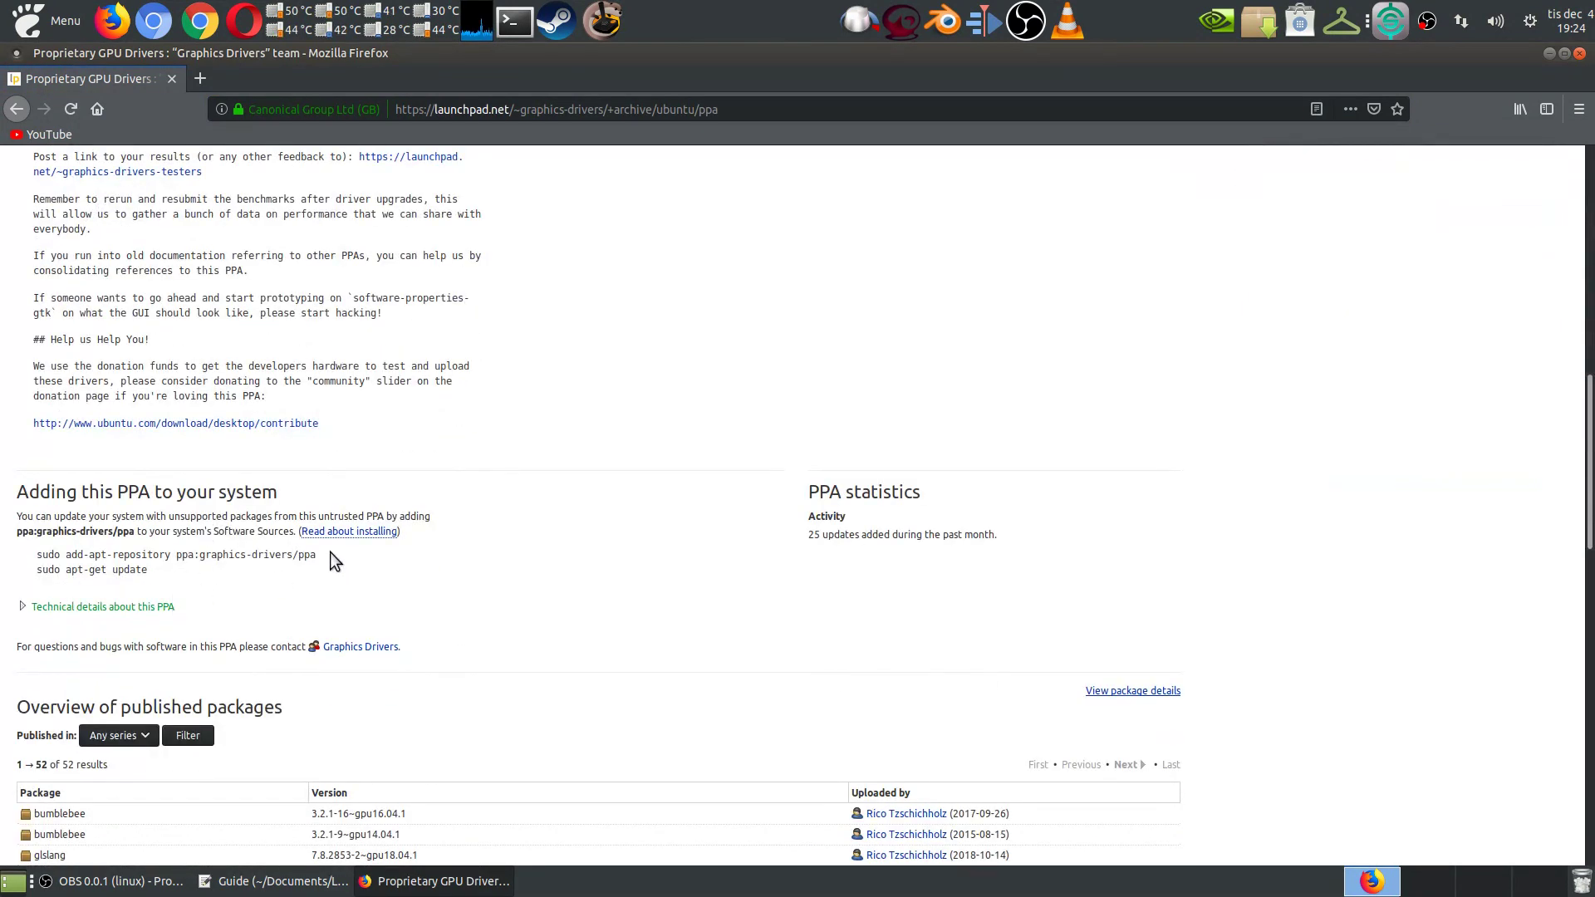
key(ctrl+alt+t)
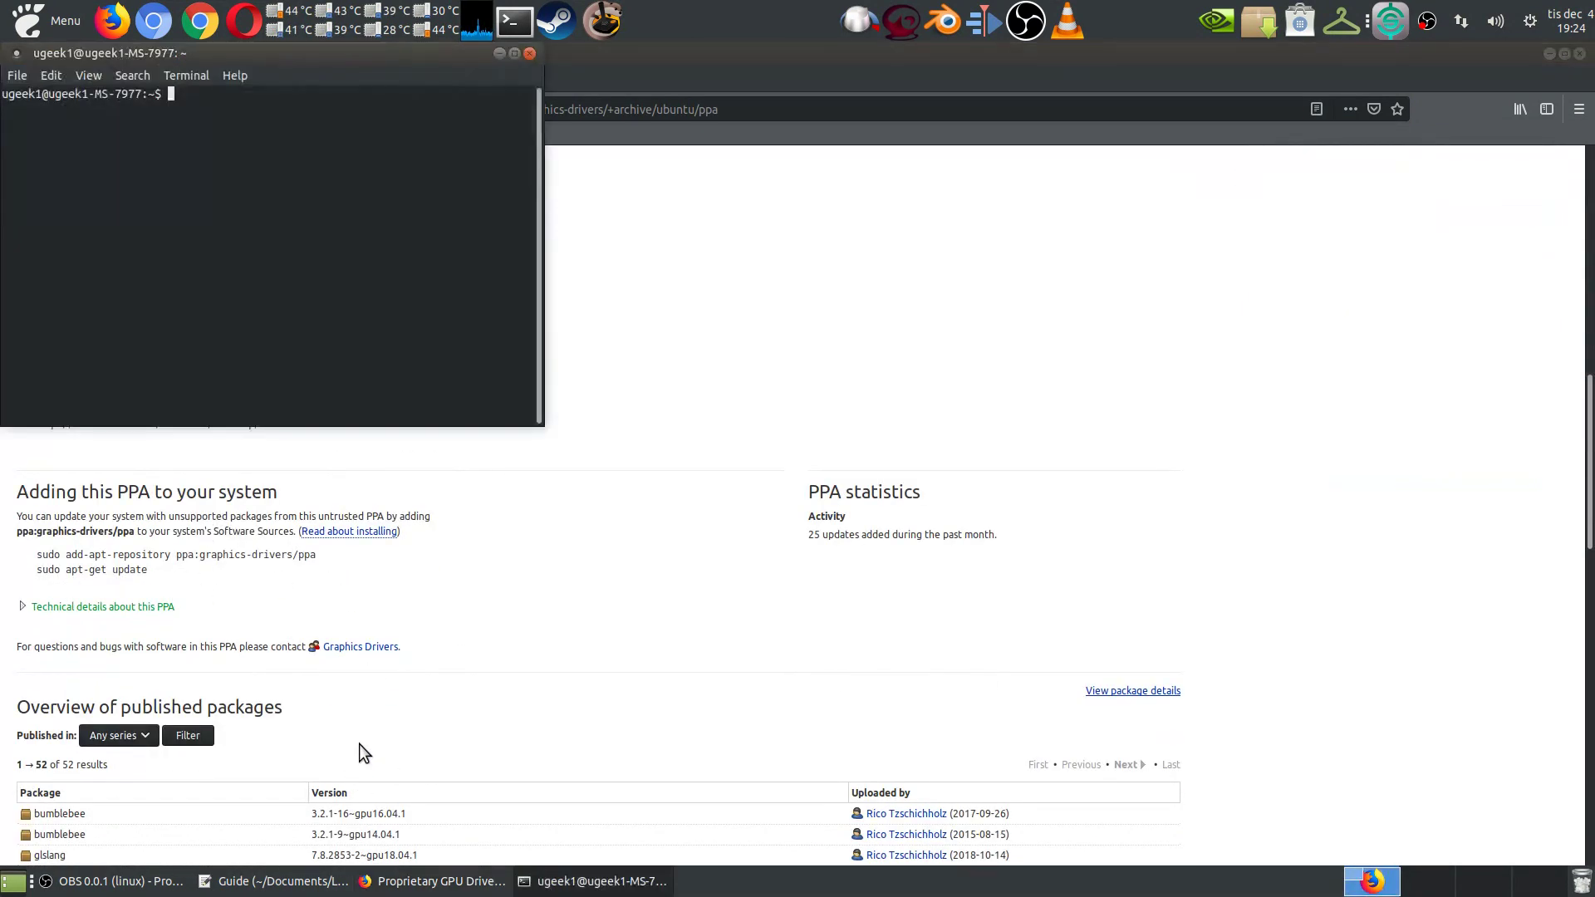
triple_click(300, 554)
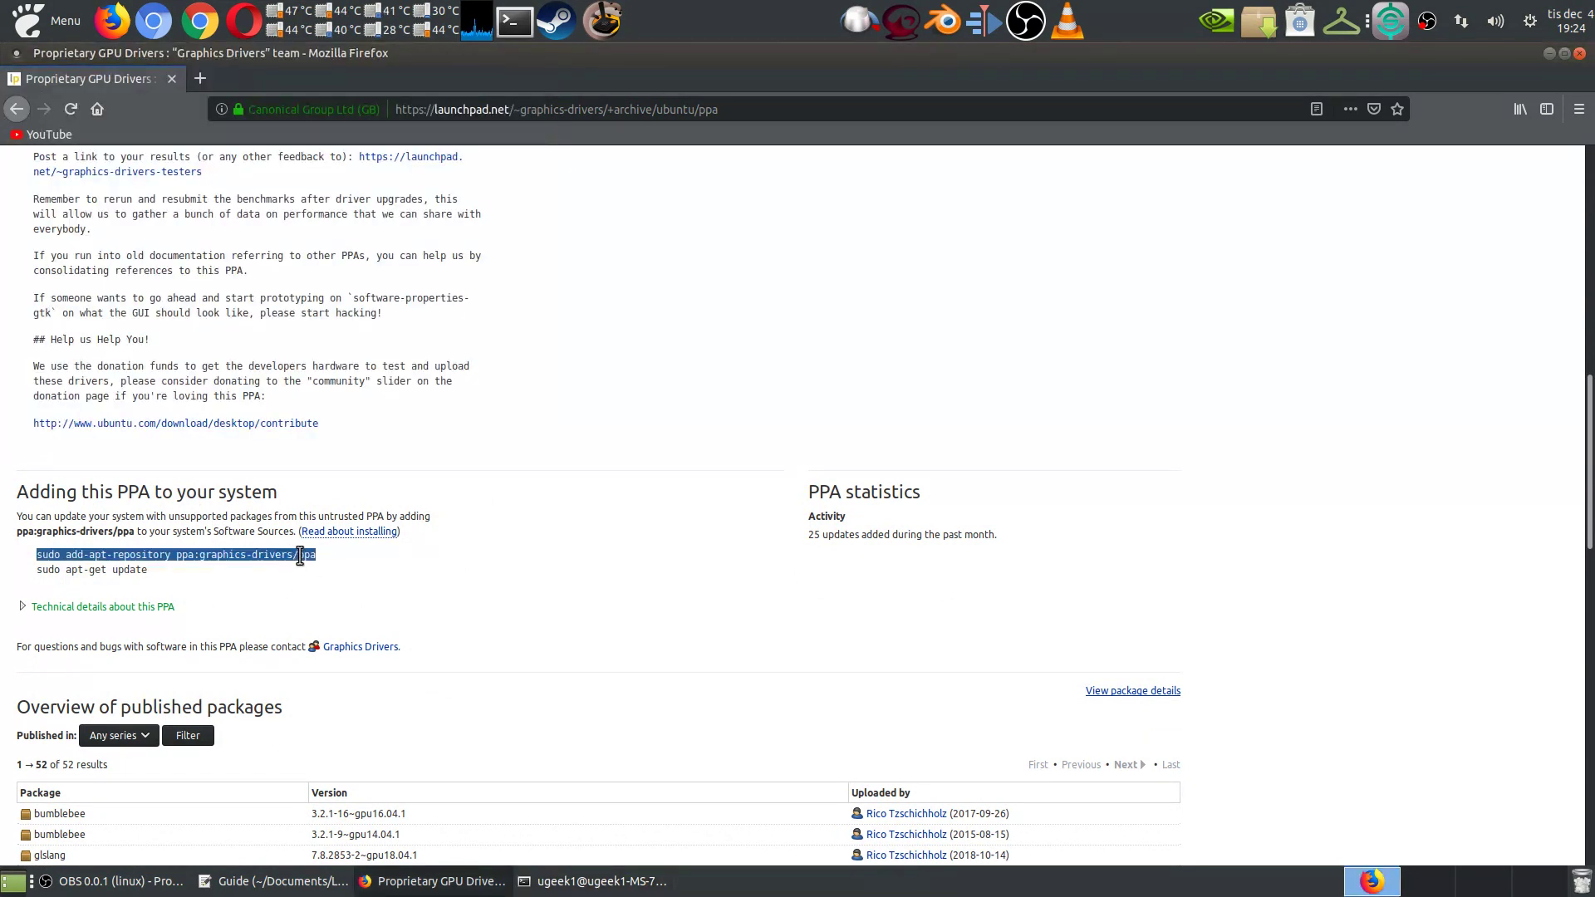
key(alt+Tab)
text(sudo add-apt-repository ppa:graphics-drivers/ppa)
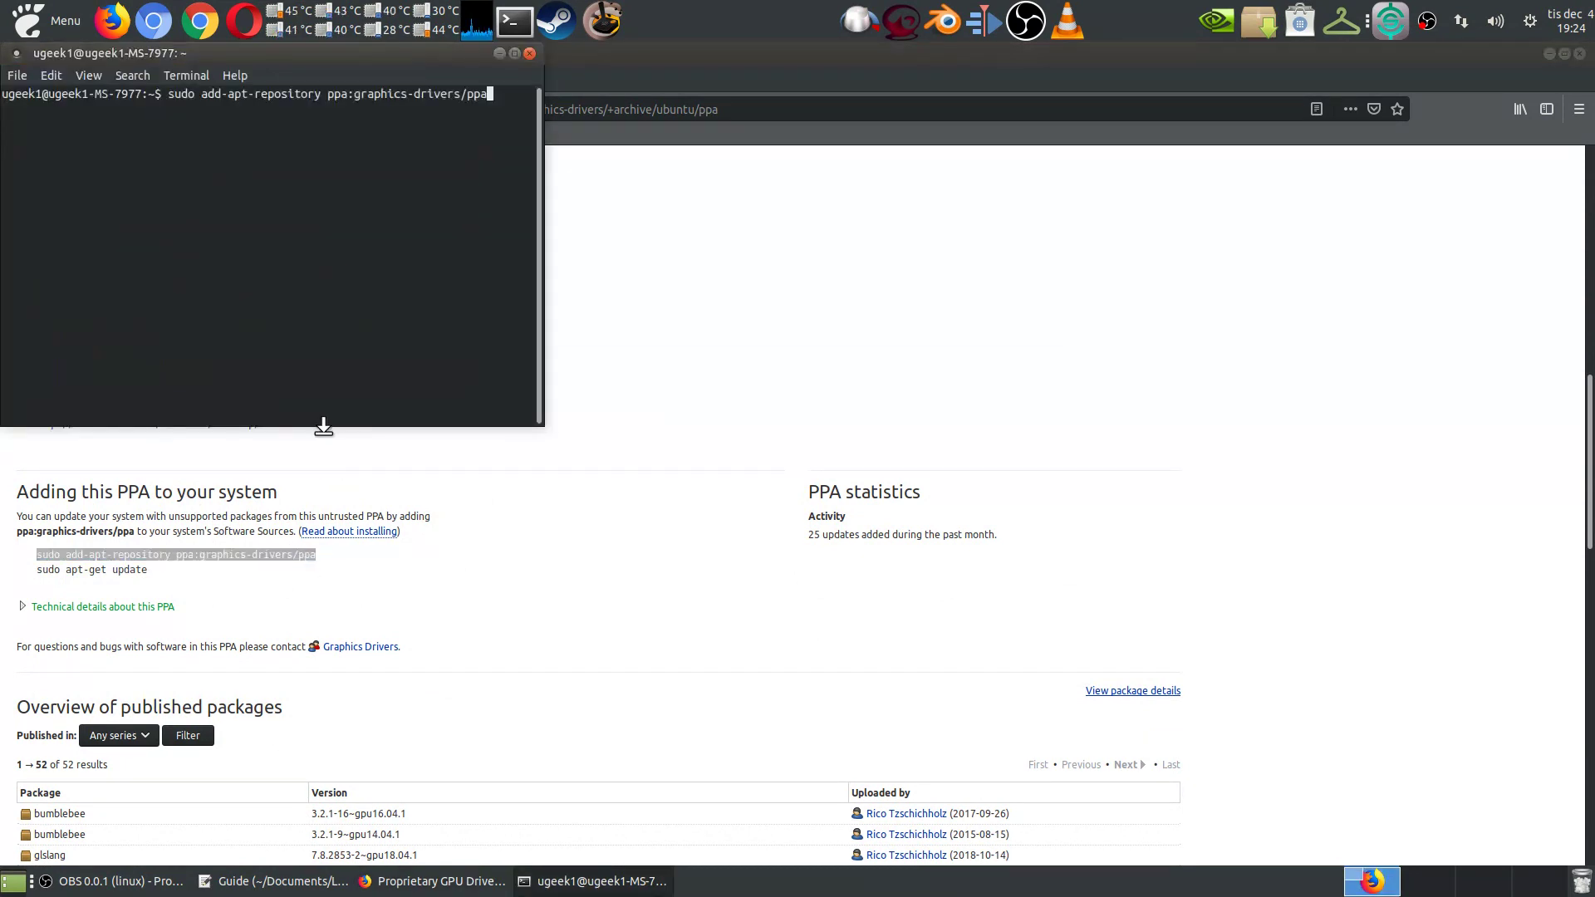
key(Return)
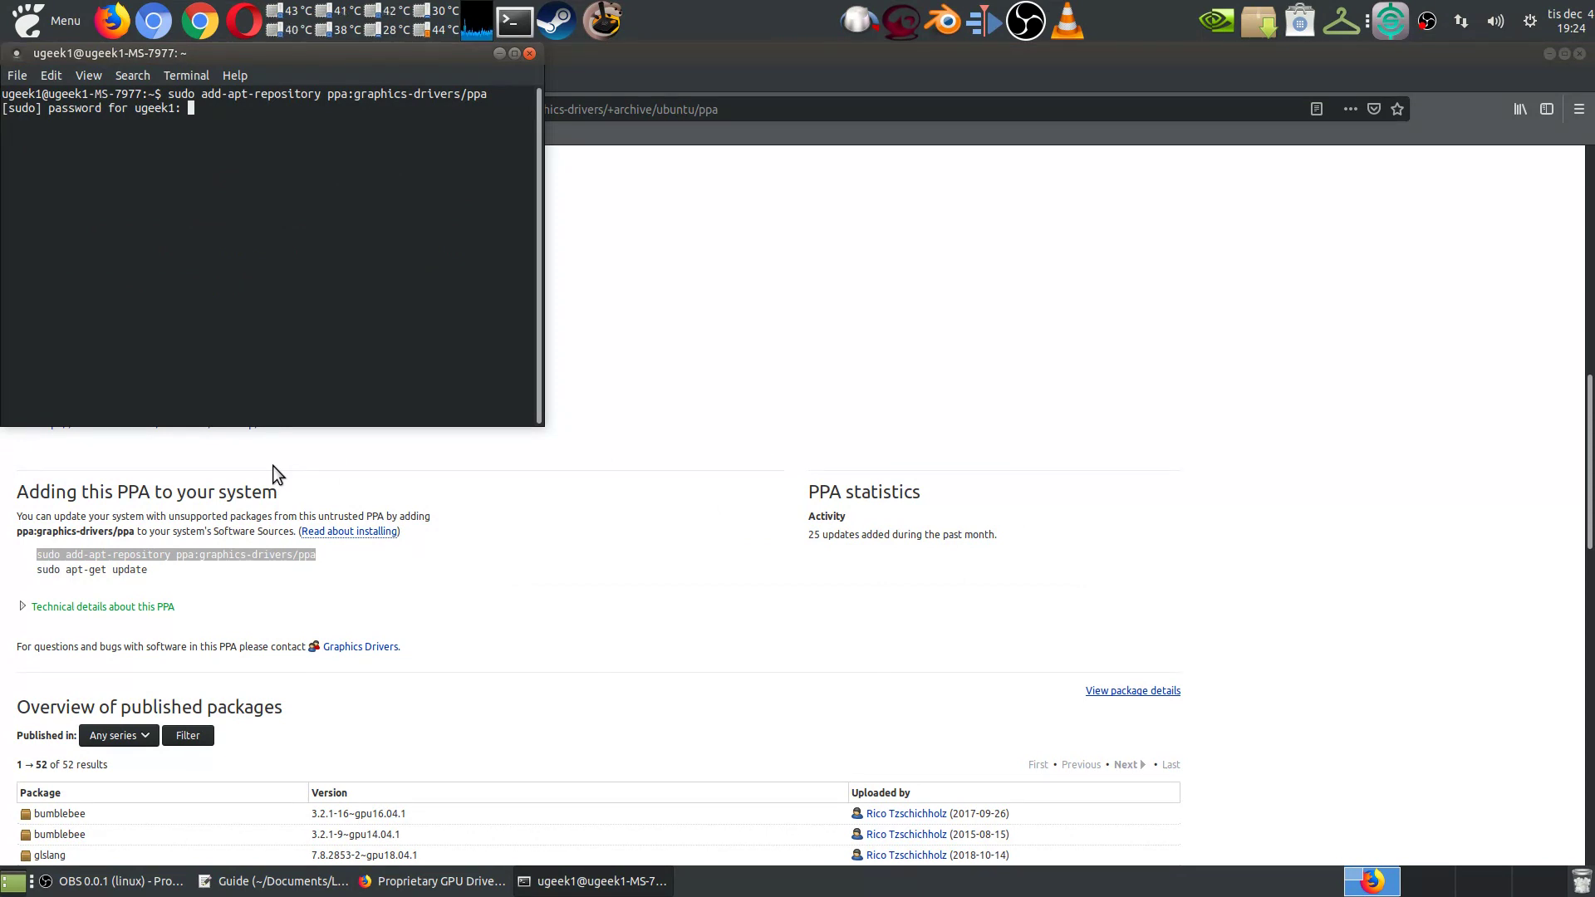
key(Return)
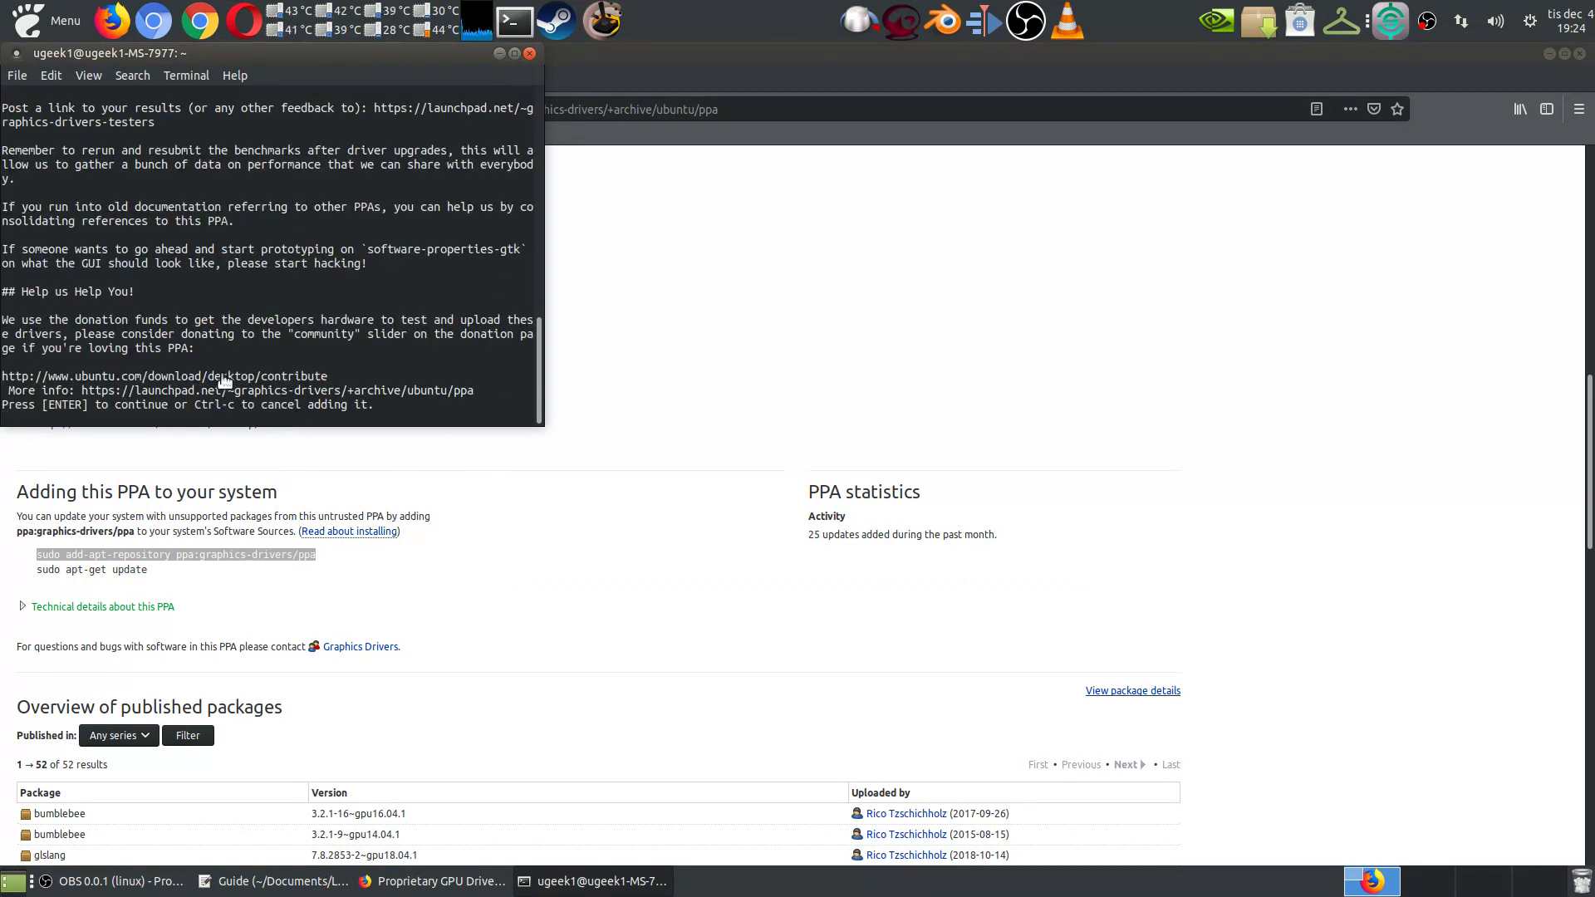
key(ctrl+c)
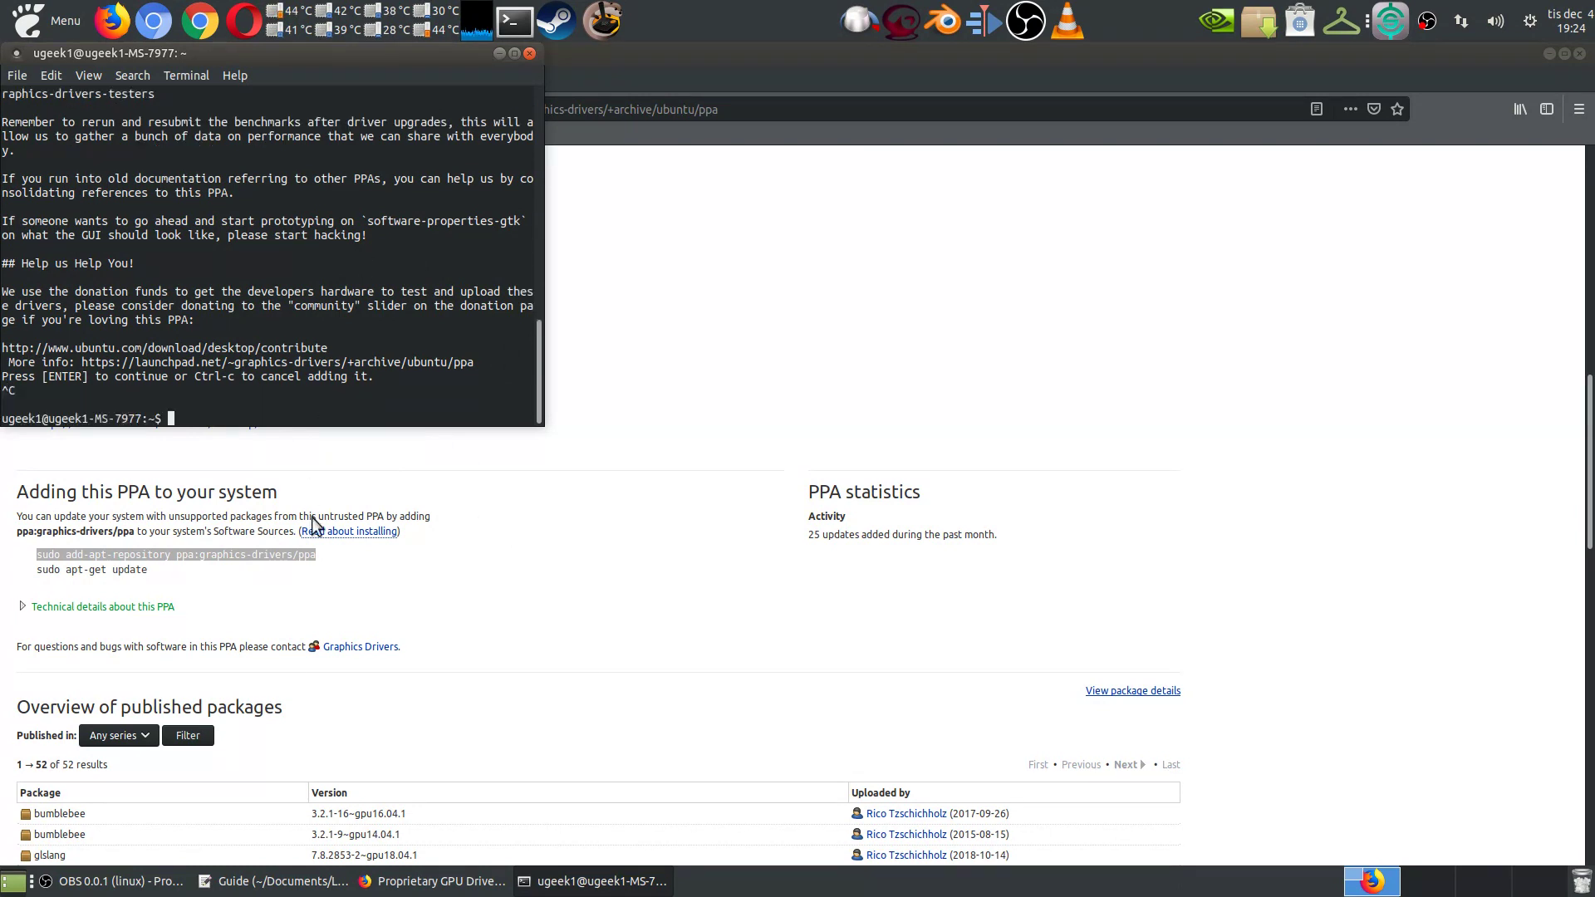
Step: Select the sudo apt-get update command on the PPA page, return to the terminal and close it
click(133, 572)
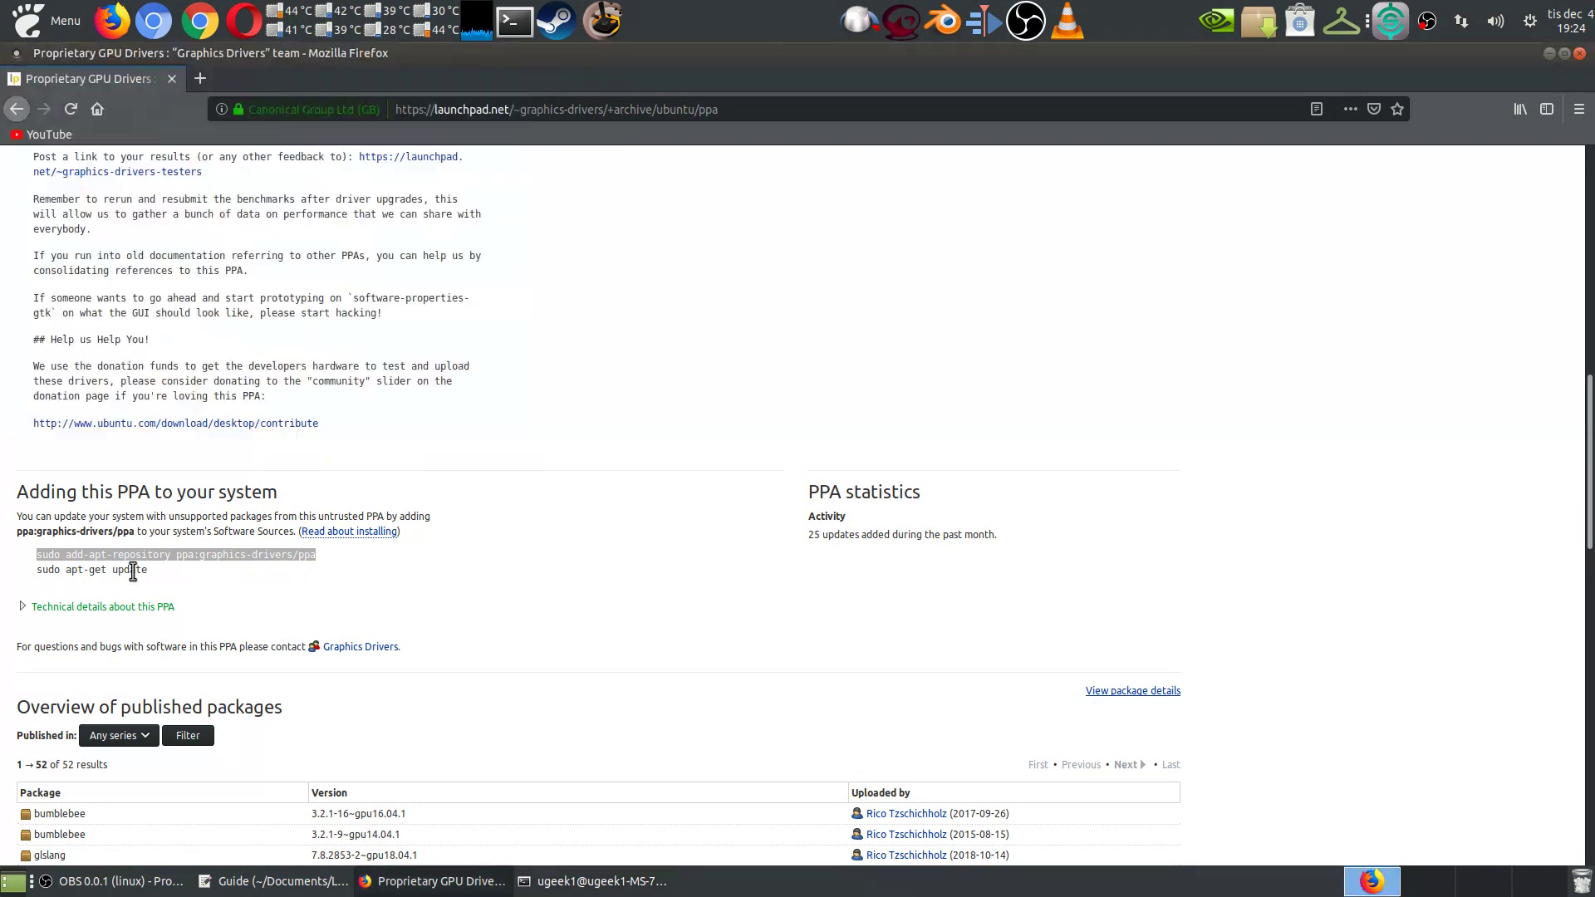
double_click(133, 571)
click(133, 571)
double_click(114, 571)
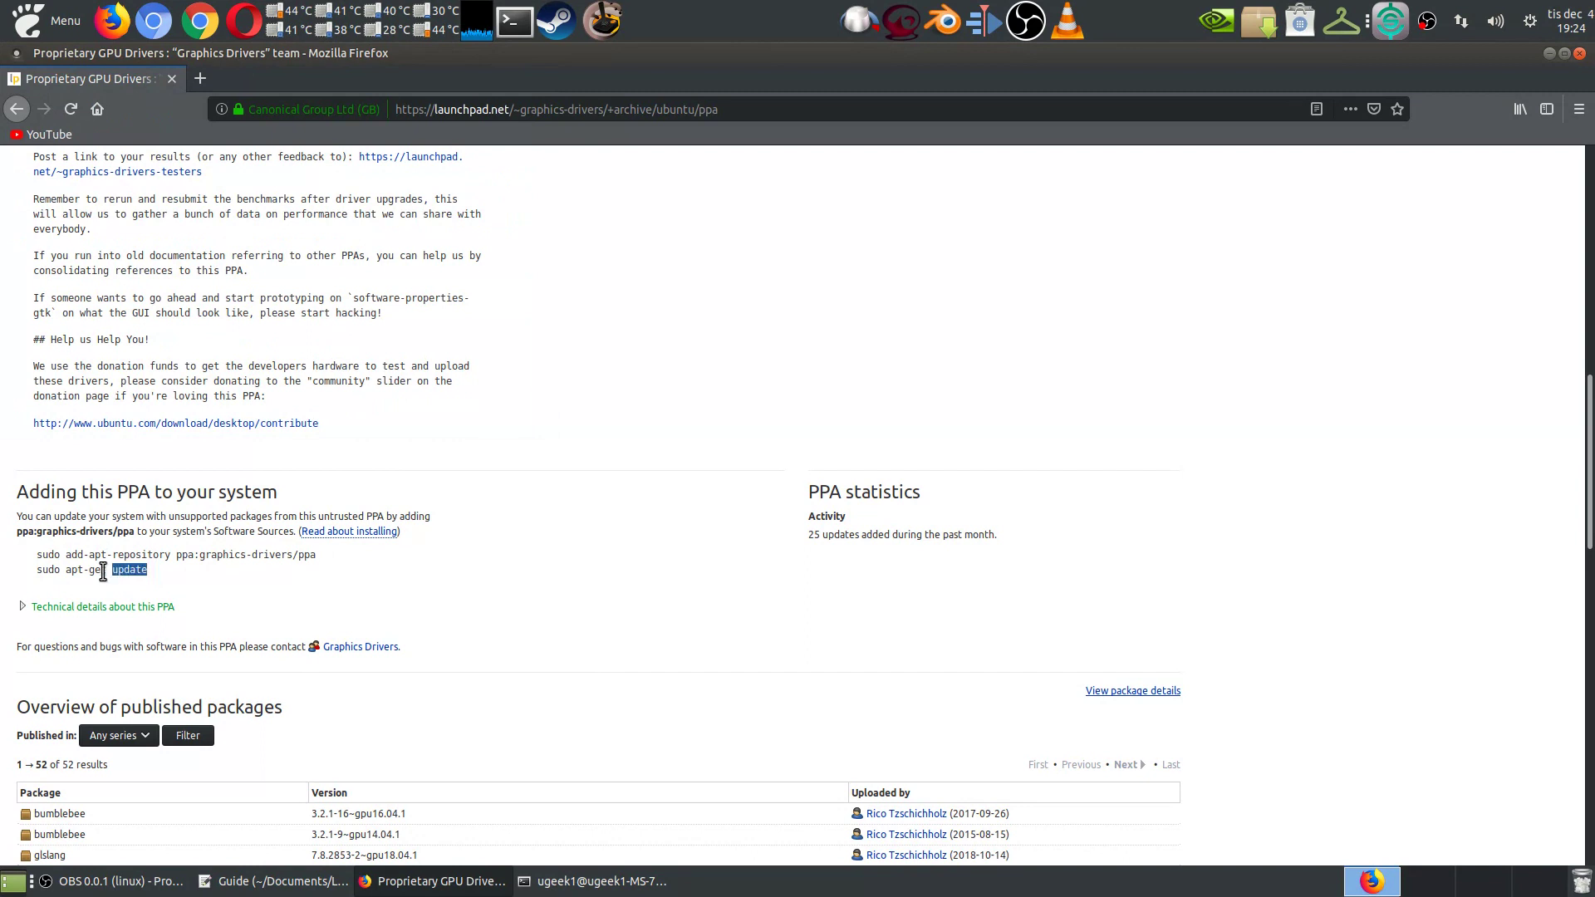
triple_click(152, 575)
click(158, 562)
double_click(142, 573)
click(44, 569)
drag(40, 571, 171, 575)
click(172, 574)
key(alt+Tab)
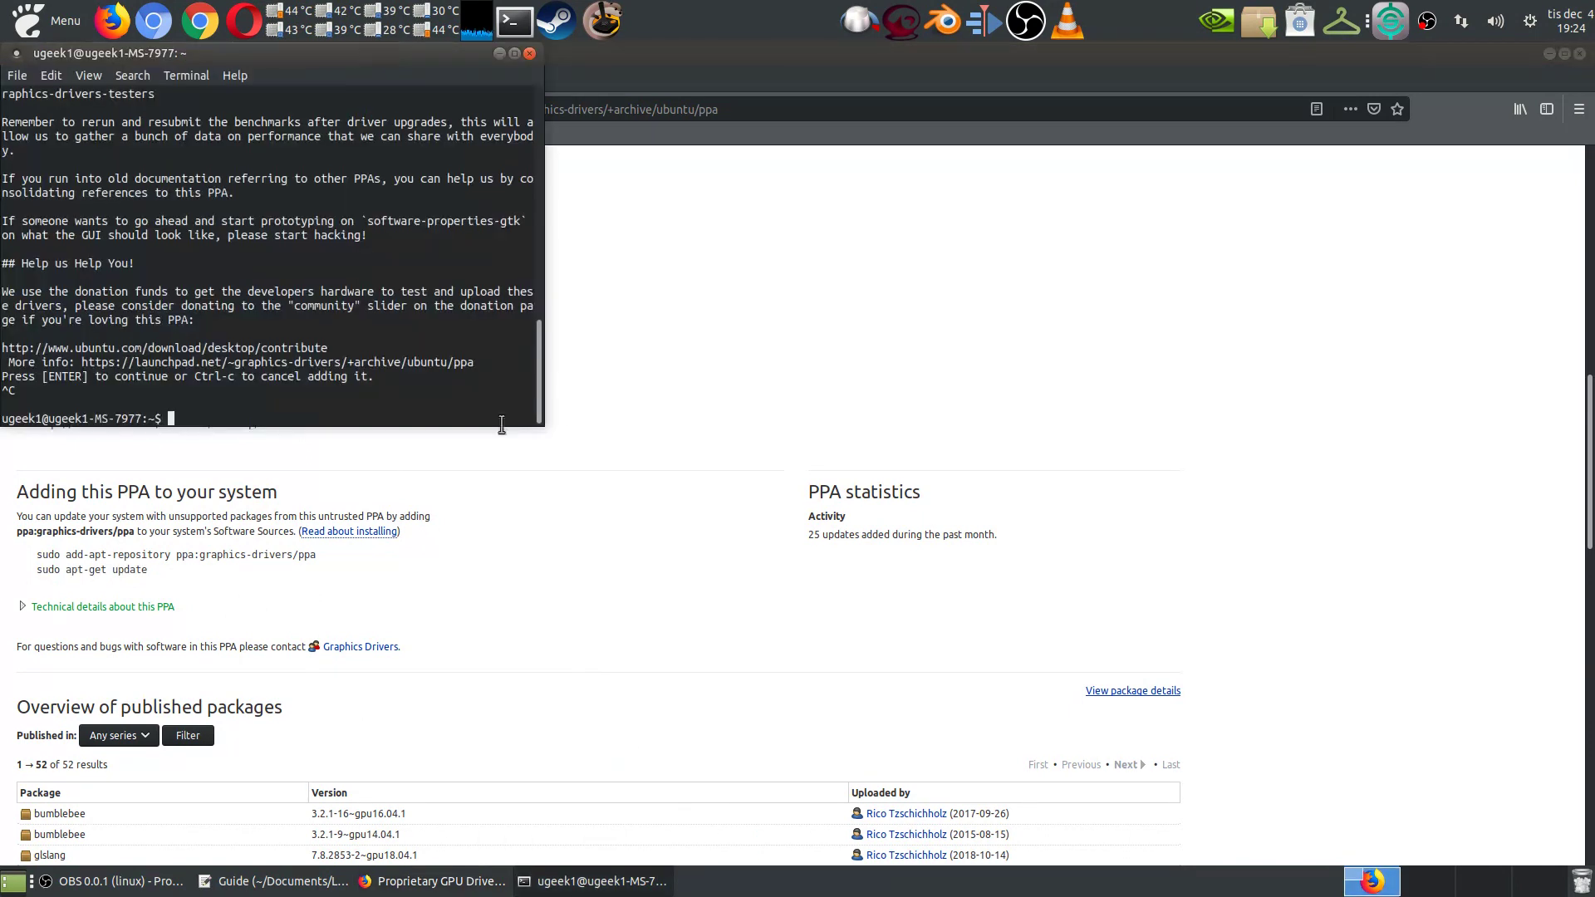
click(531, 55)
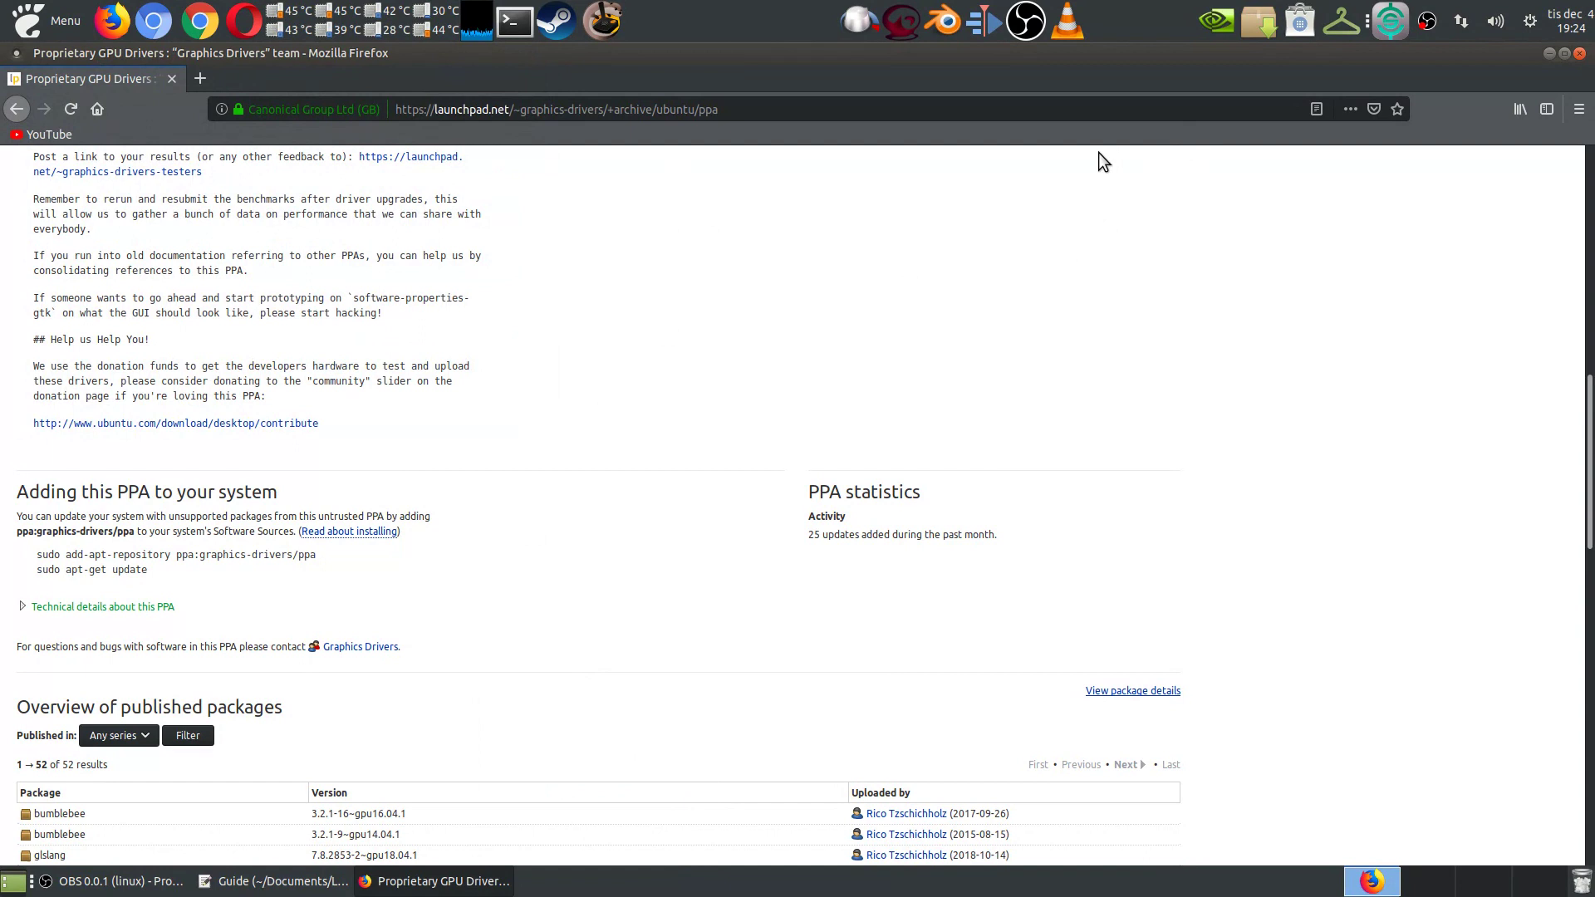
Step: Open the Additional Drivers settings through the desktop search and view the Other Software repository list
key(ctrl+space)
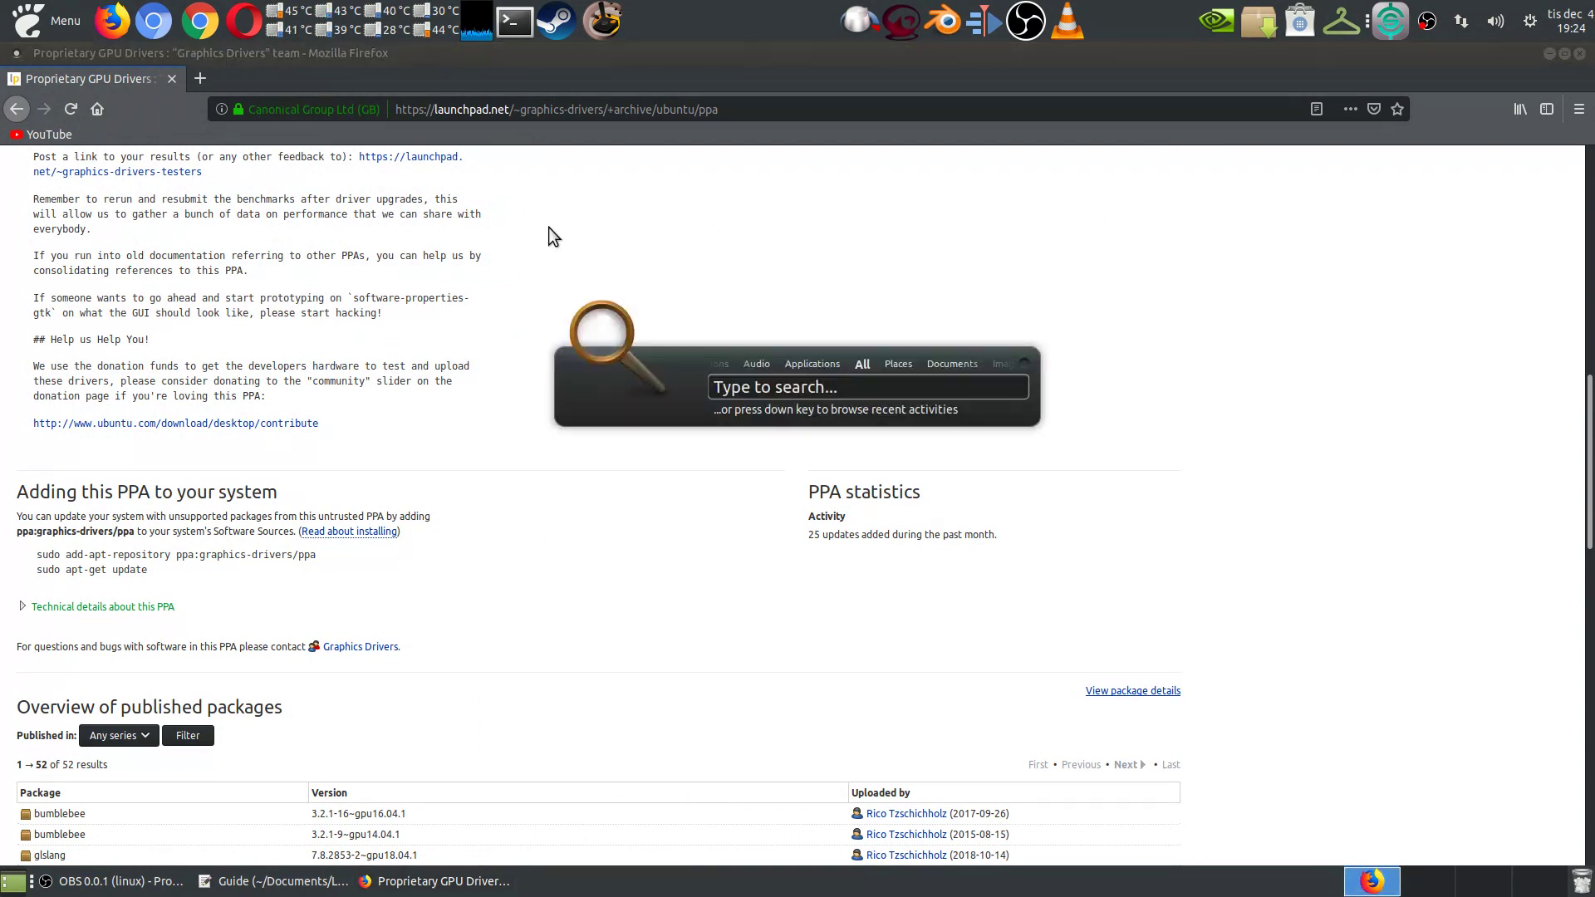
text(addi)
key(Return)
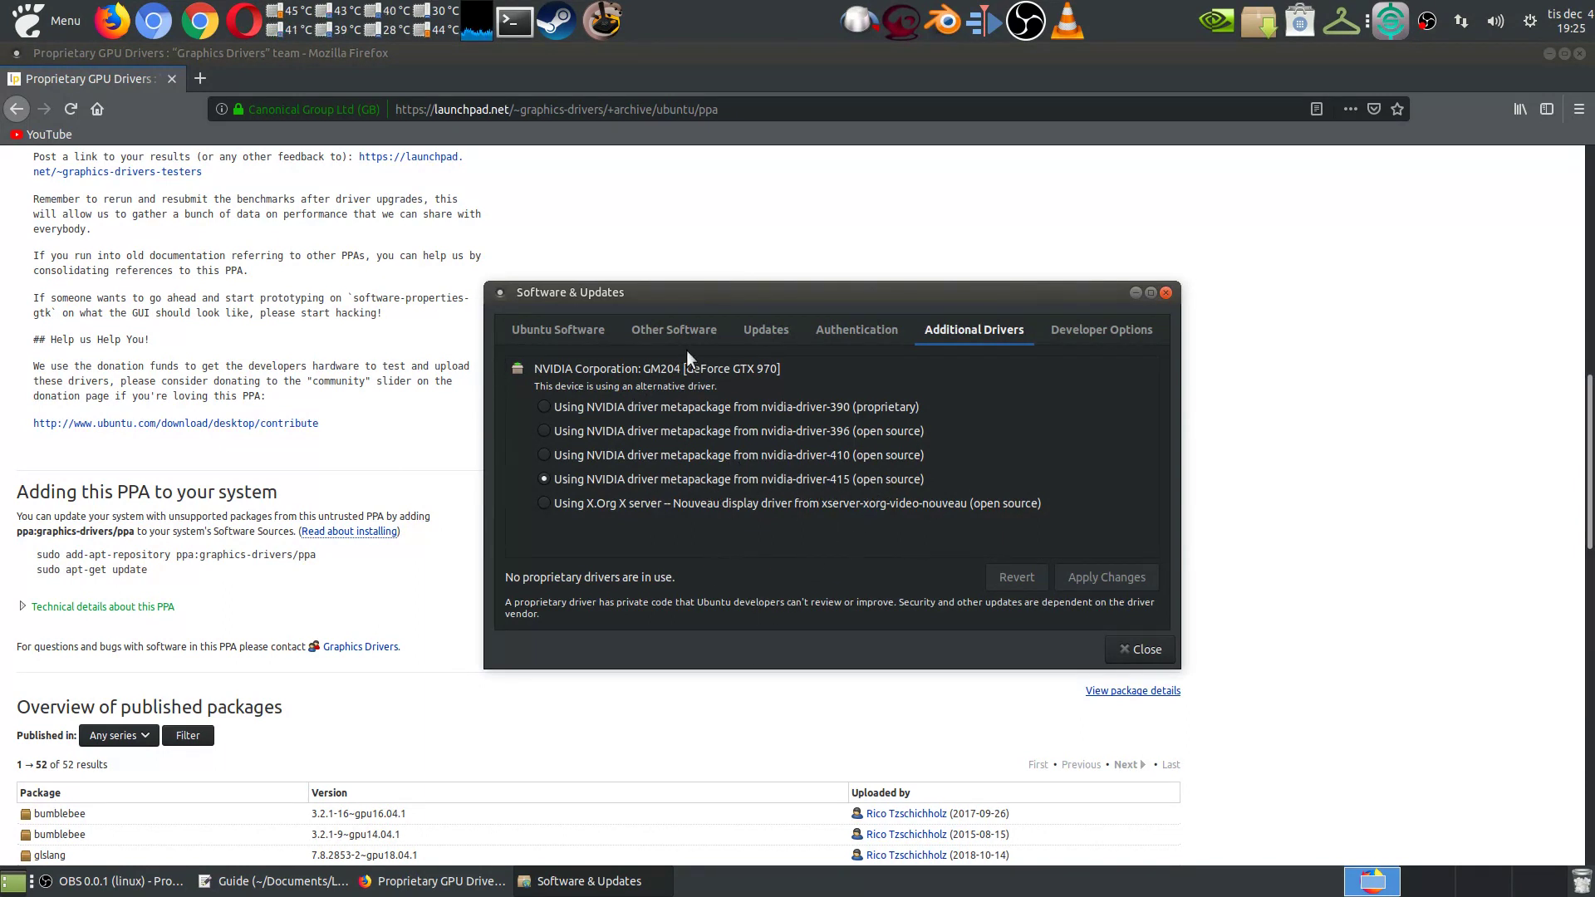
click(706, 339)
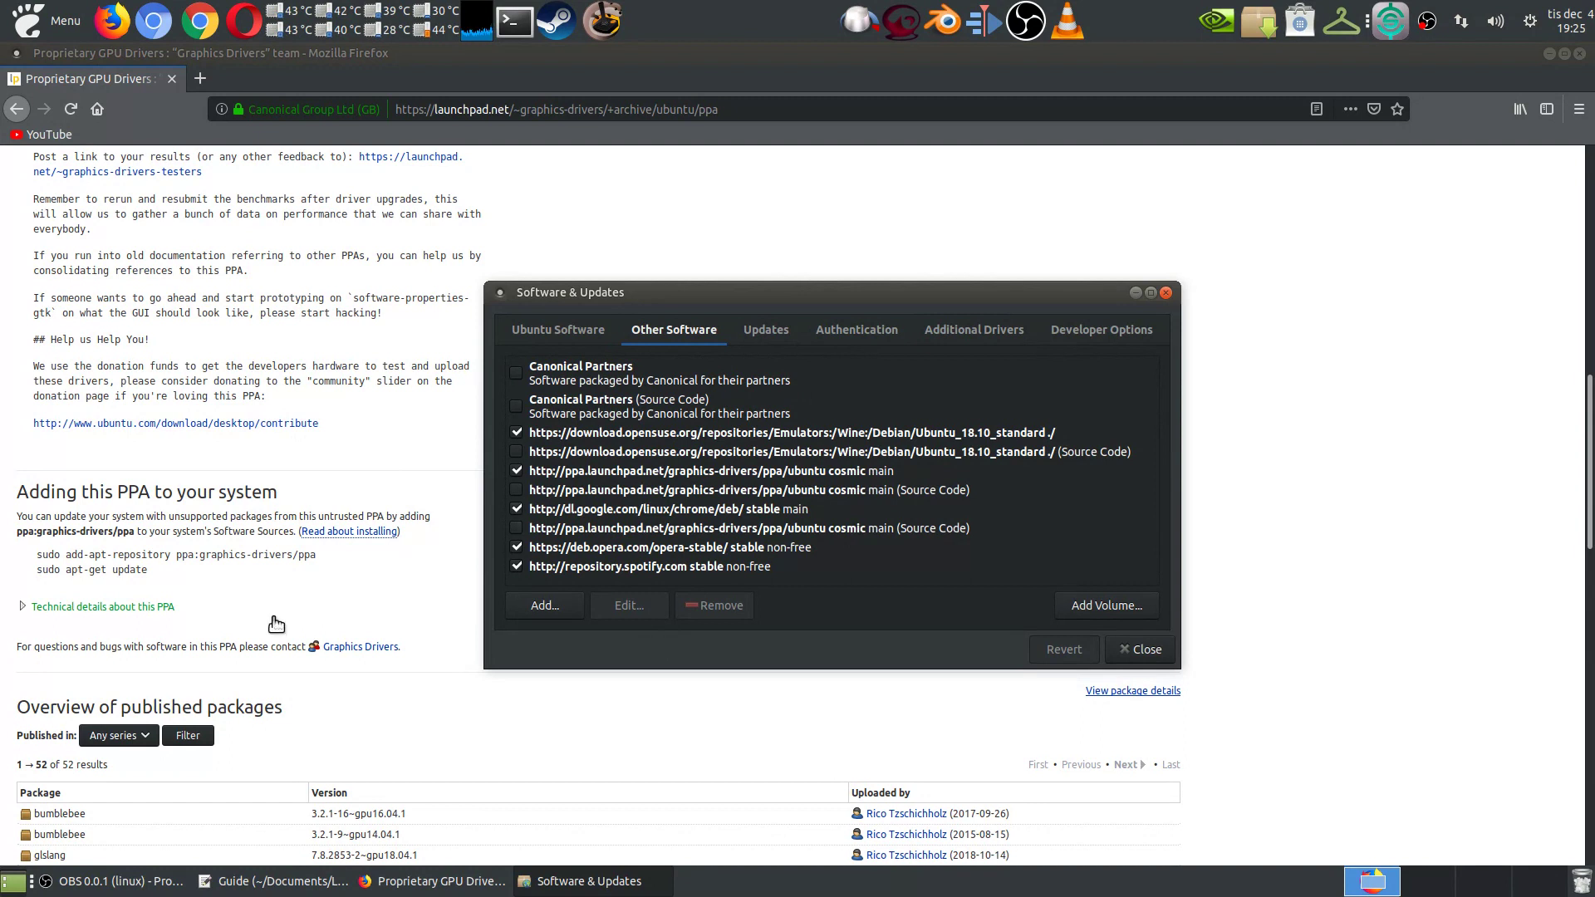
Step: Expand the technical details of the graphics drivers PPA on its Launchpad page and close the browser
click(138, 608)
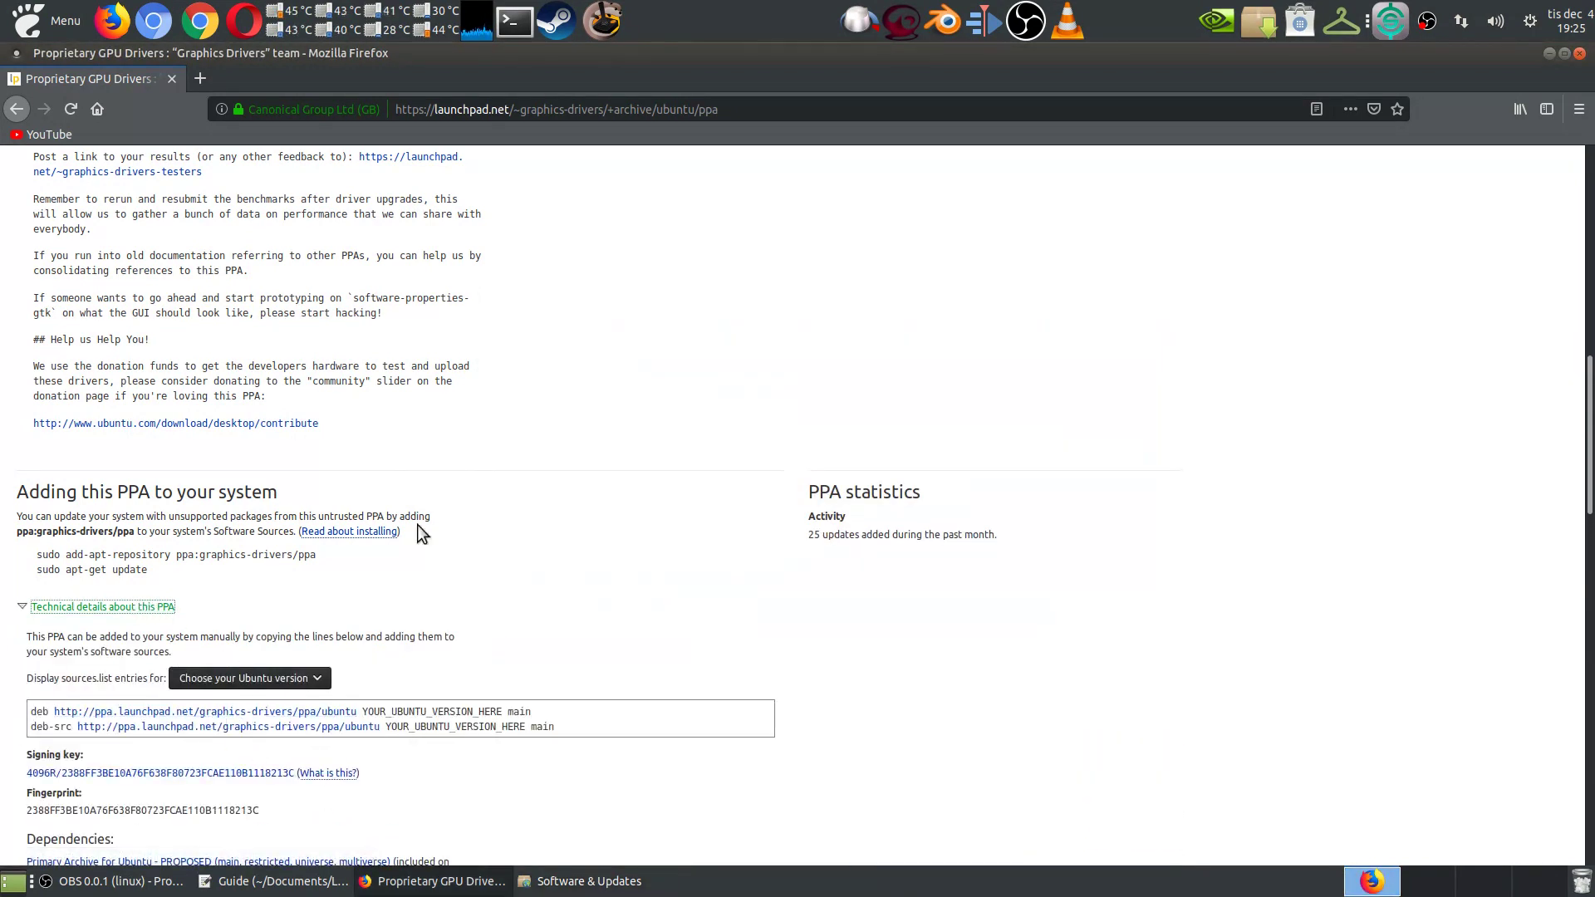
click(1579, 53)
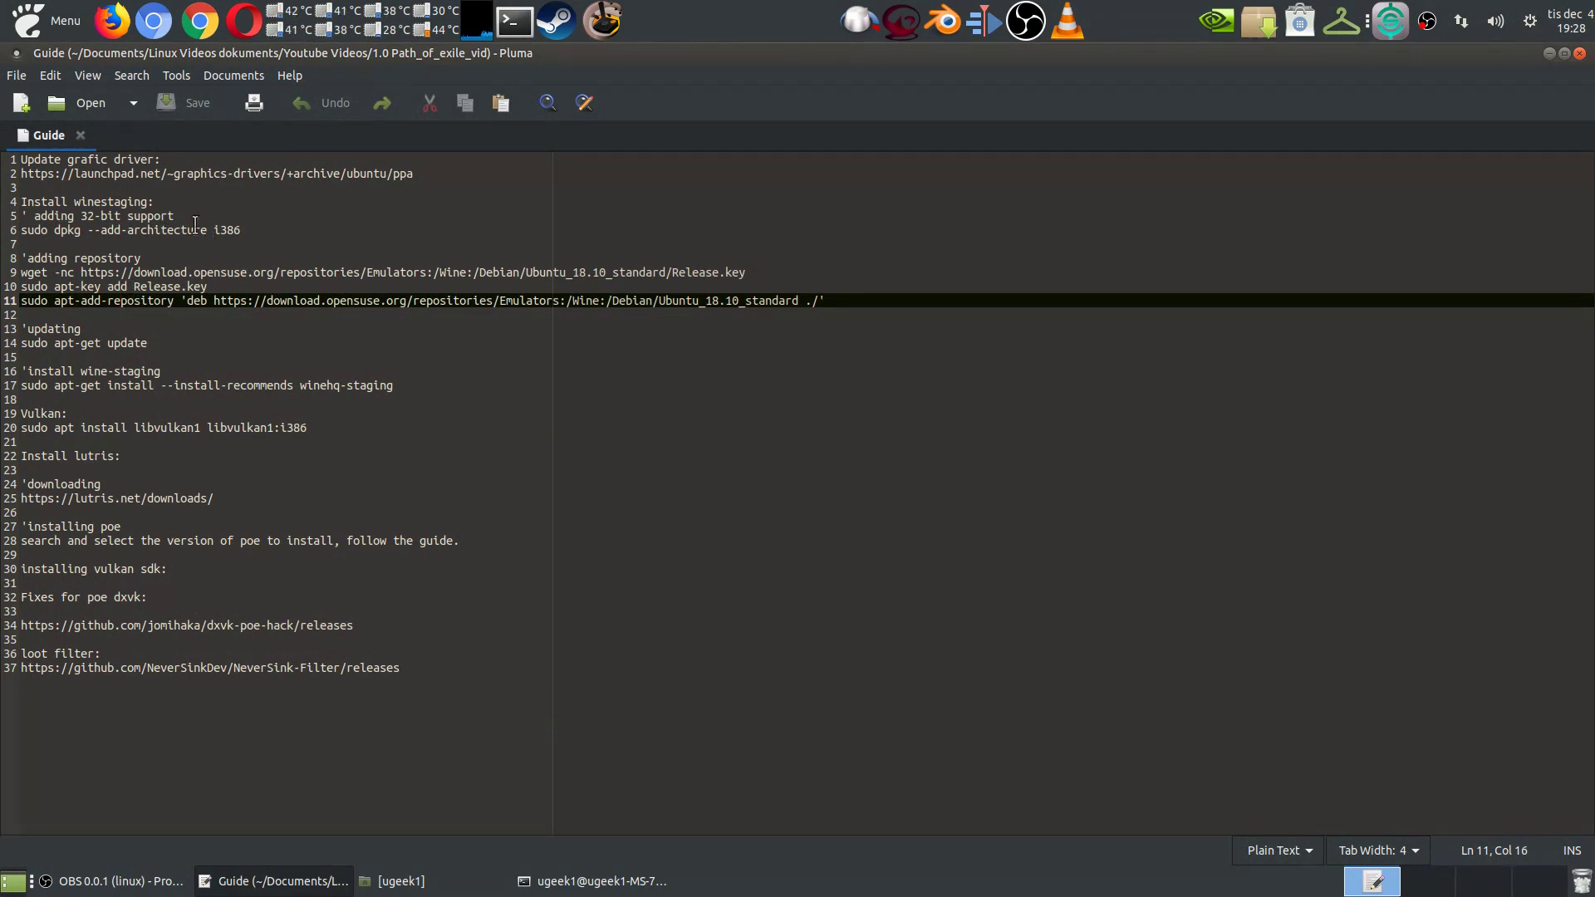
Step: Go through the guide's Wine staging commands, from adding the i386 architecture and repository to updating and installing winehq-staging
drag(249, 230, 12, 237)
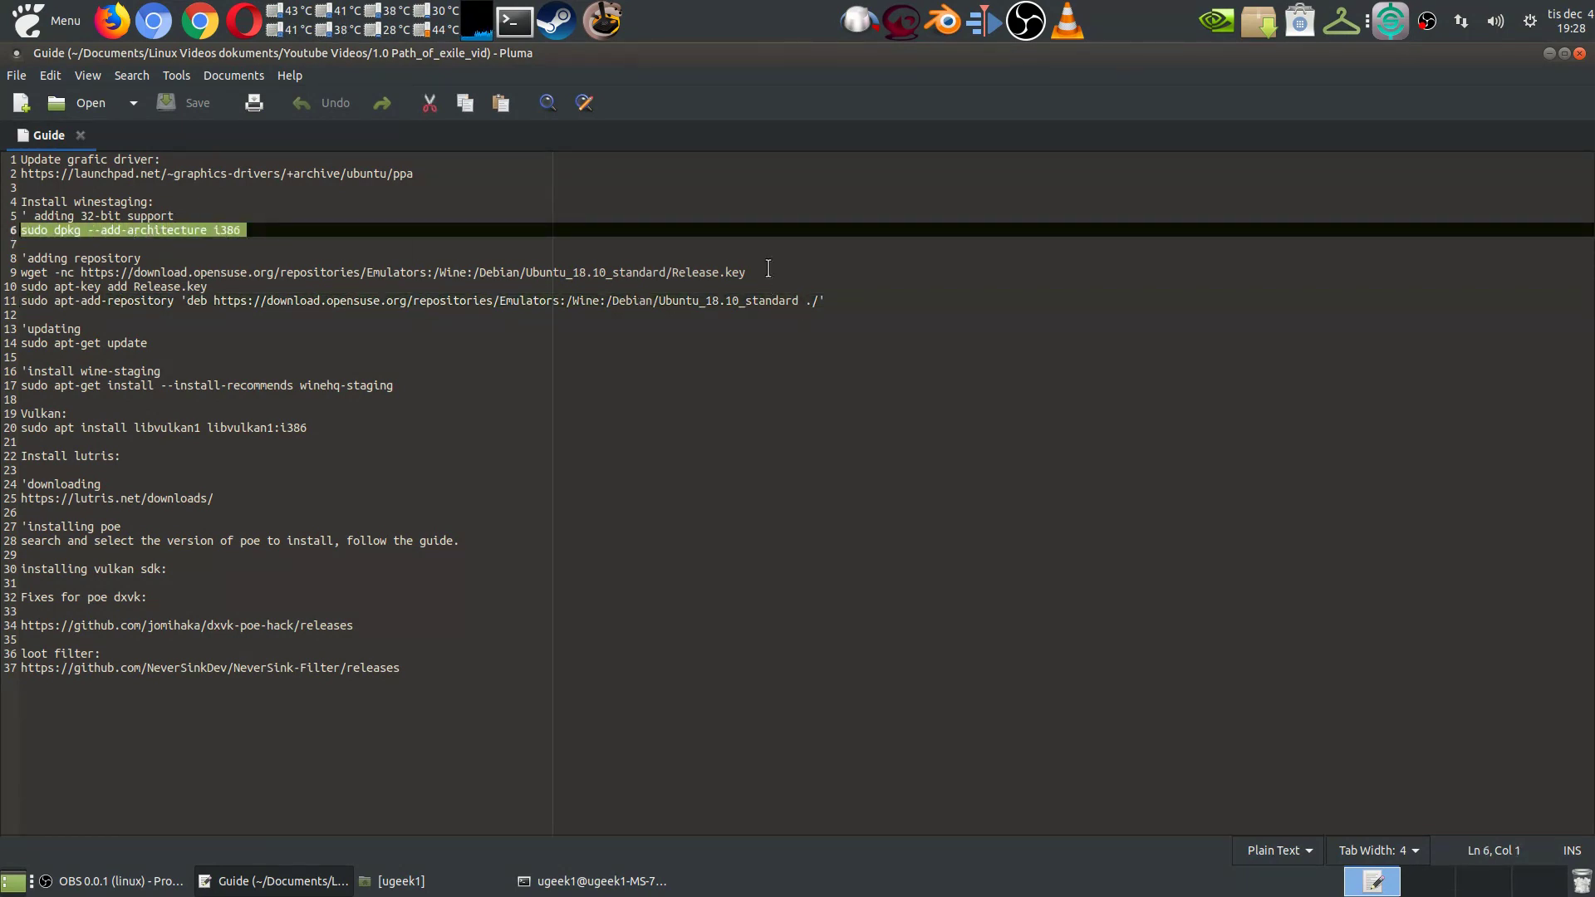
drag(768, 268, 2, 268)
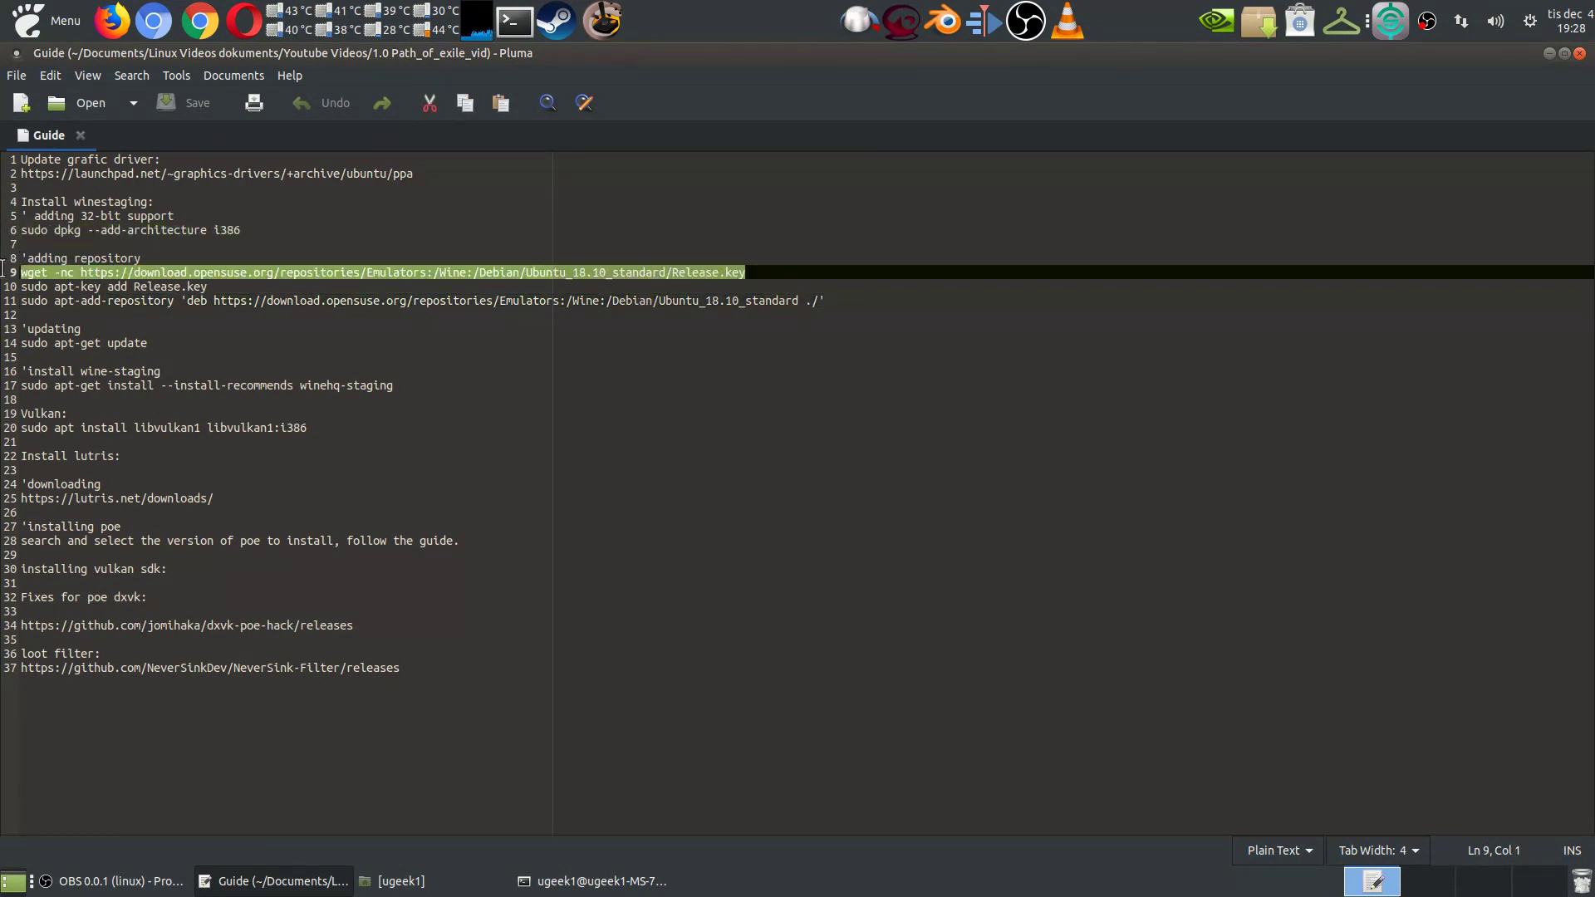
drag(242, 292, 71, 289)
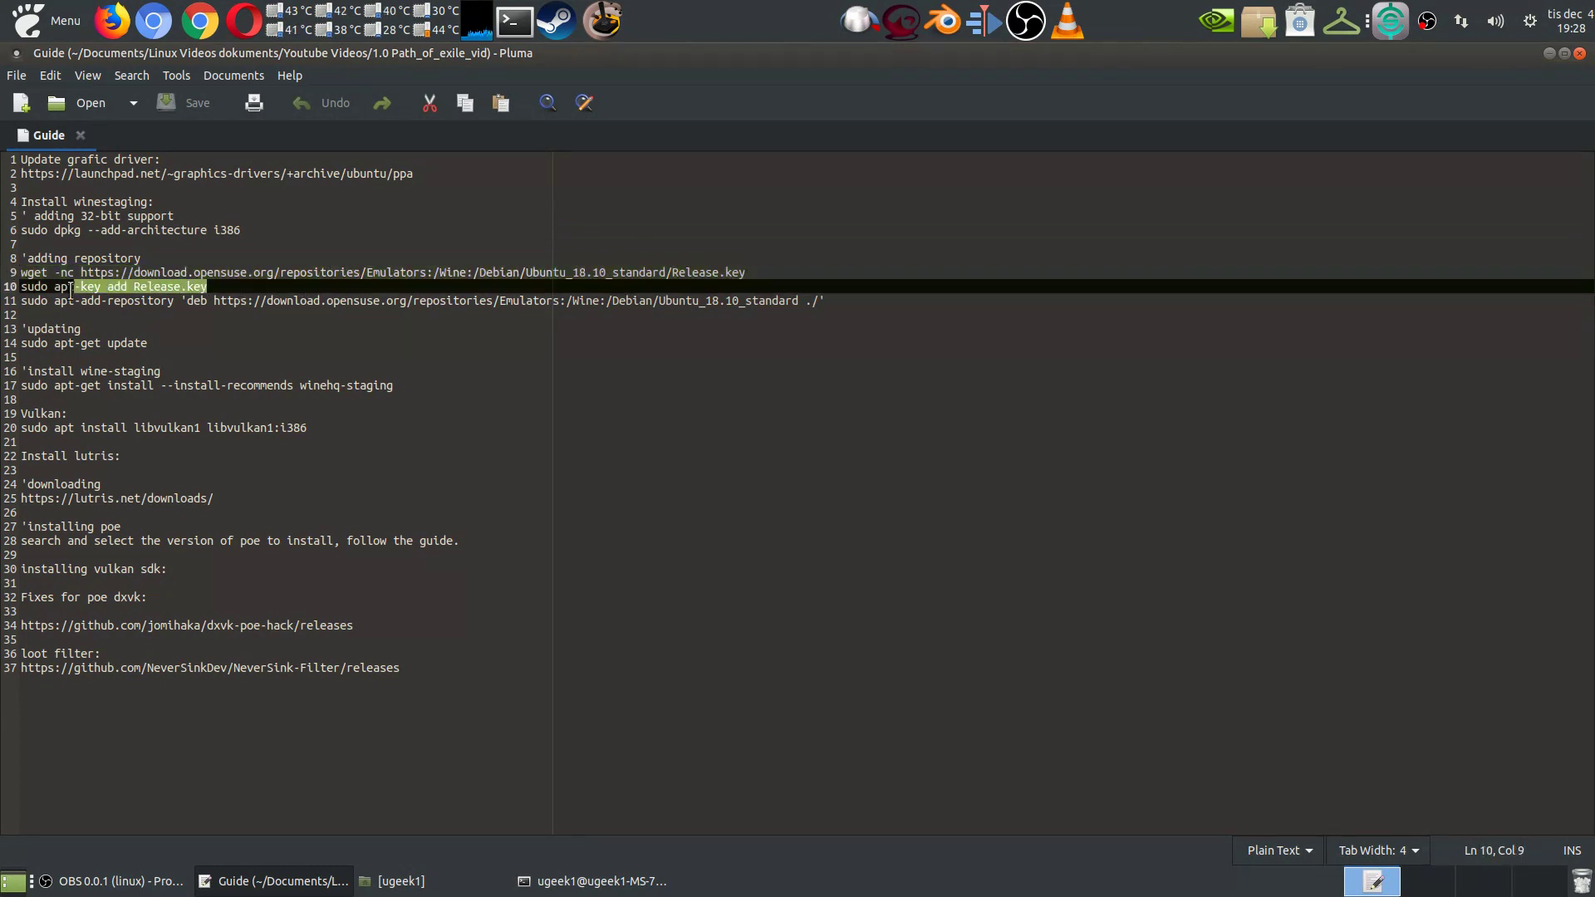
drag(822, 303, 2, 301)
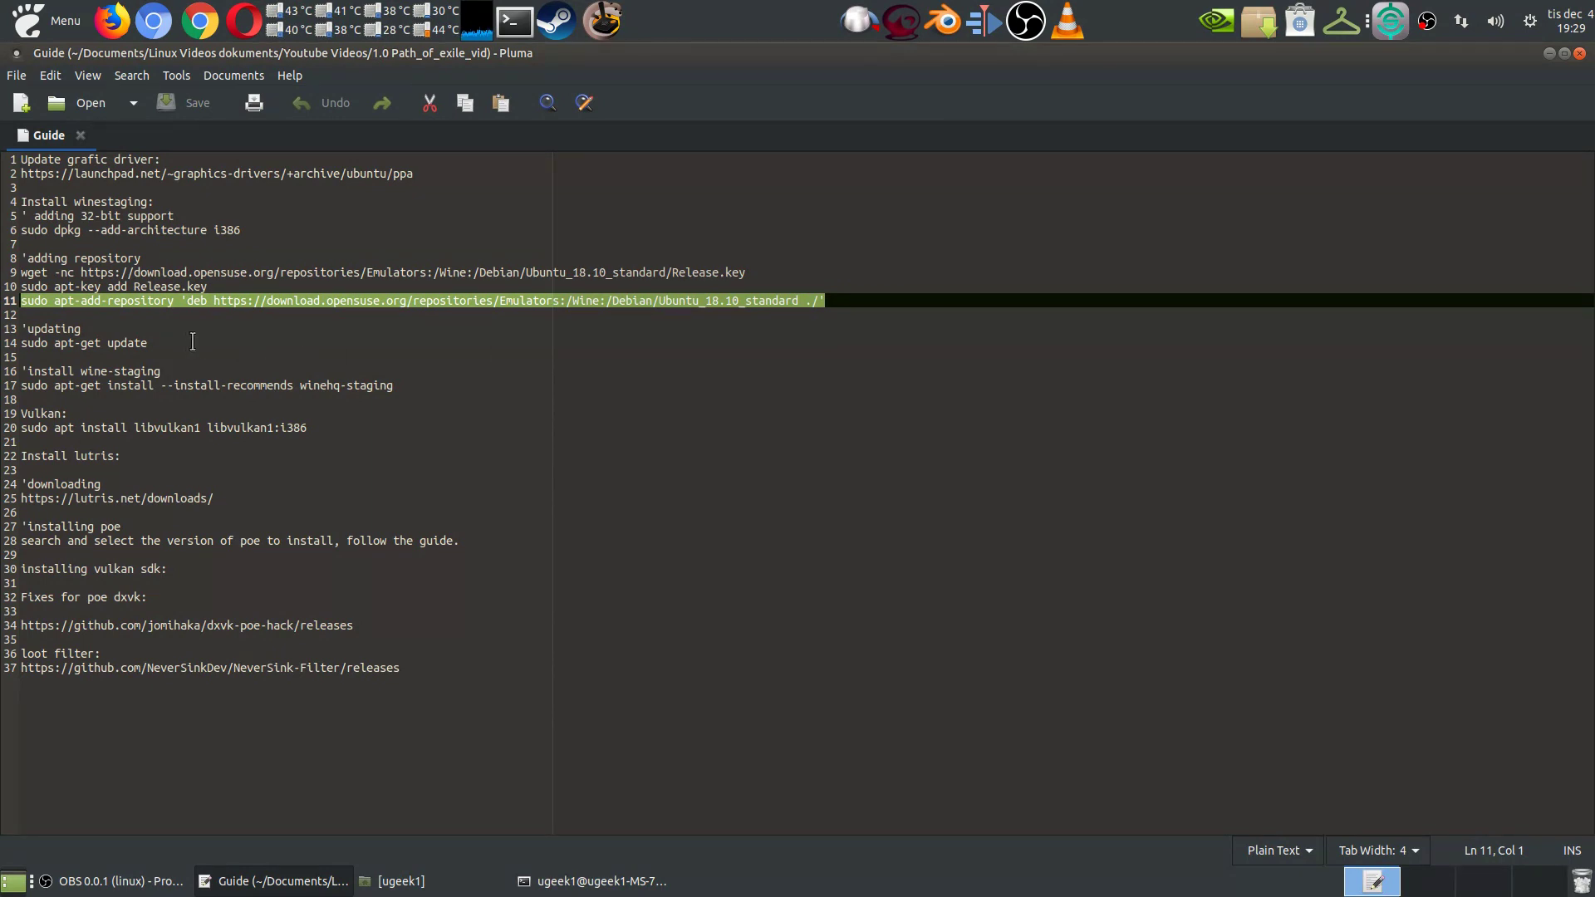
click(165, 343)
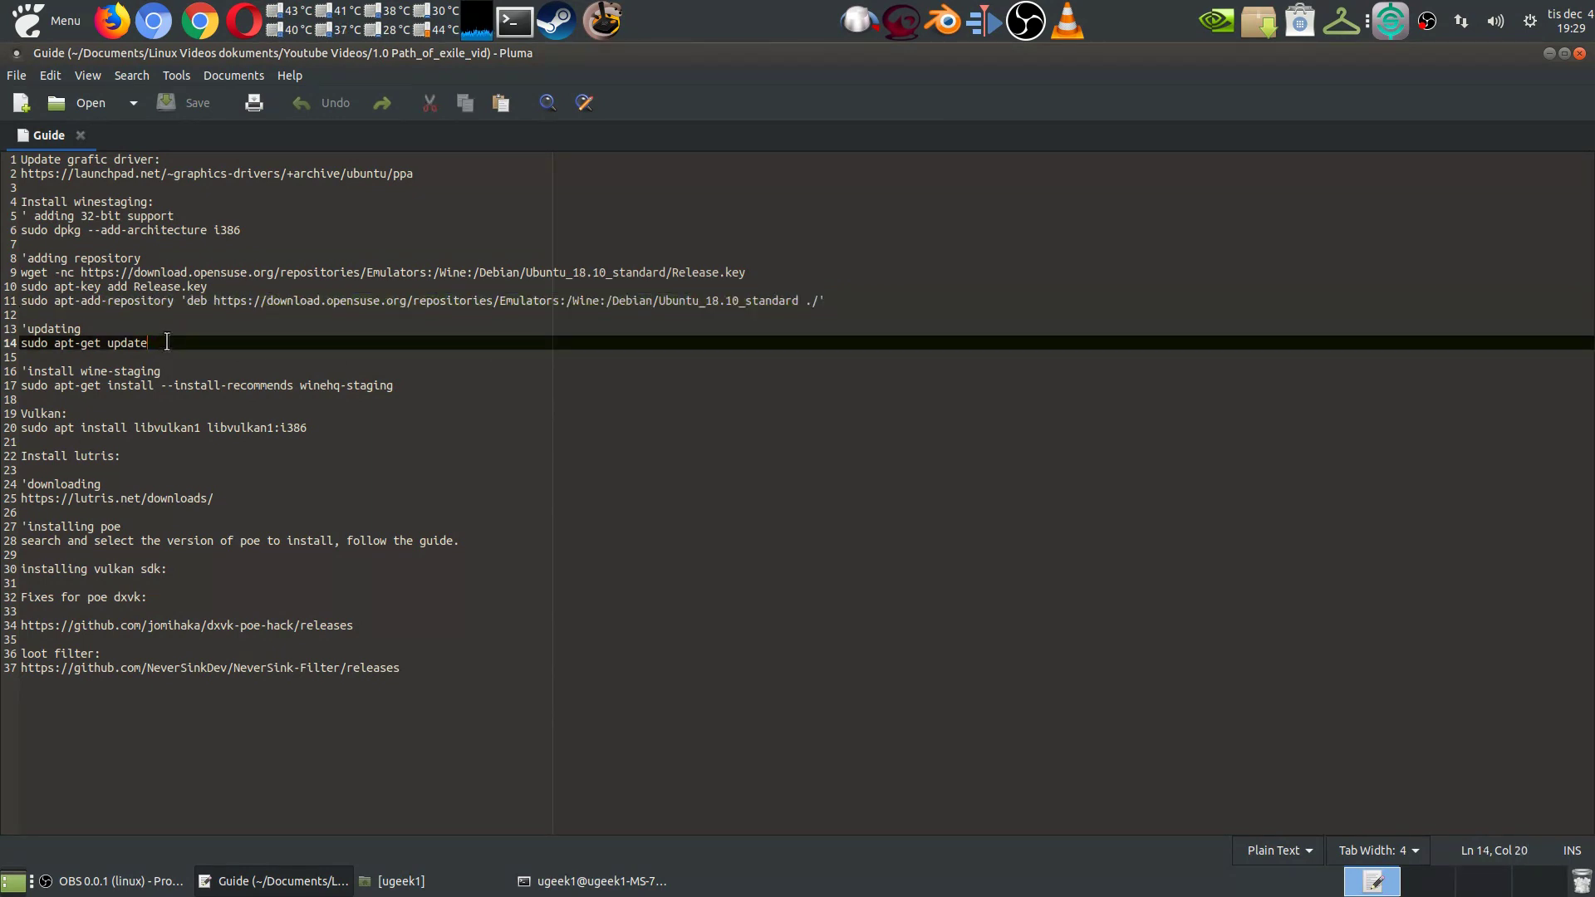
drag(167, 343, 2, 345)
drag(397, 386, 3, 375)
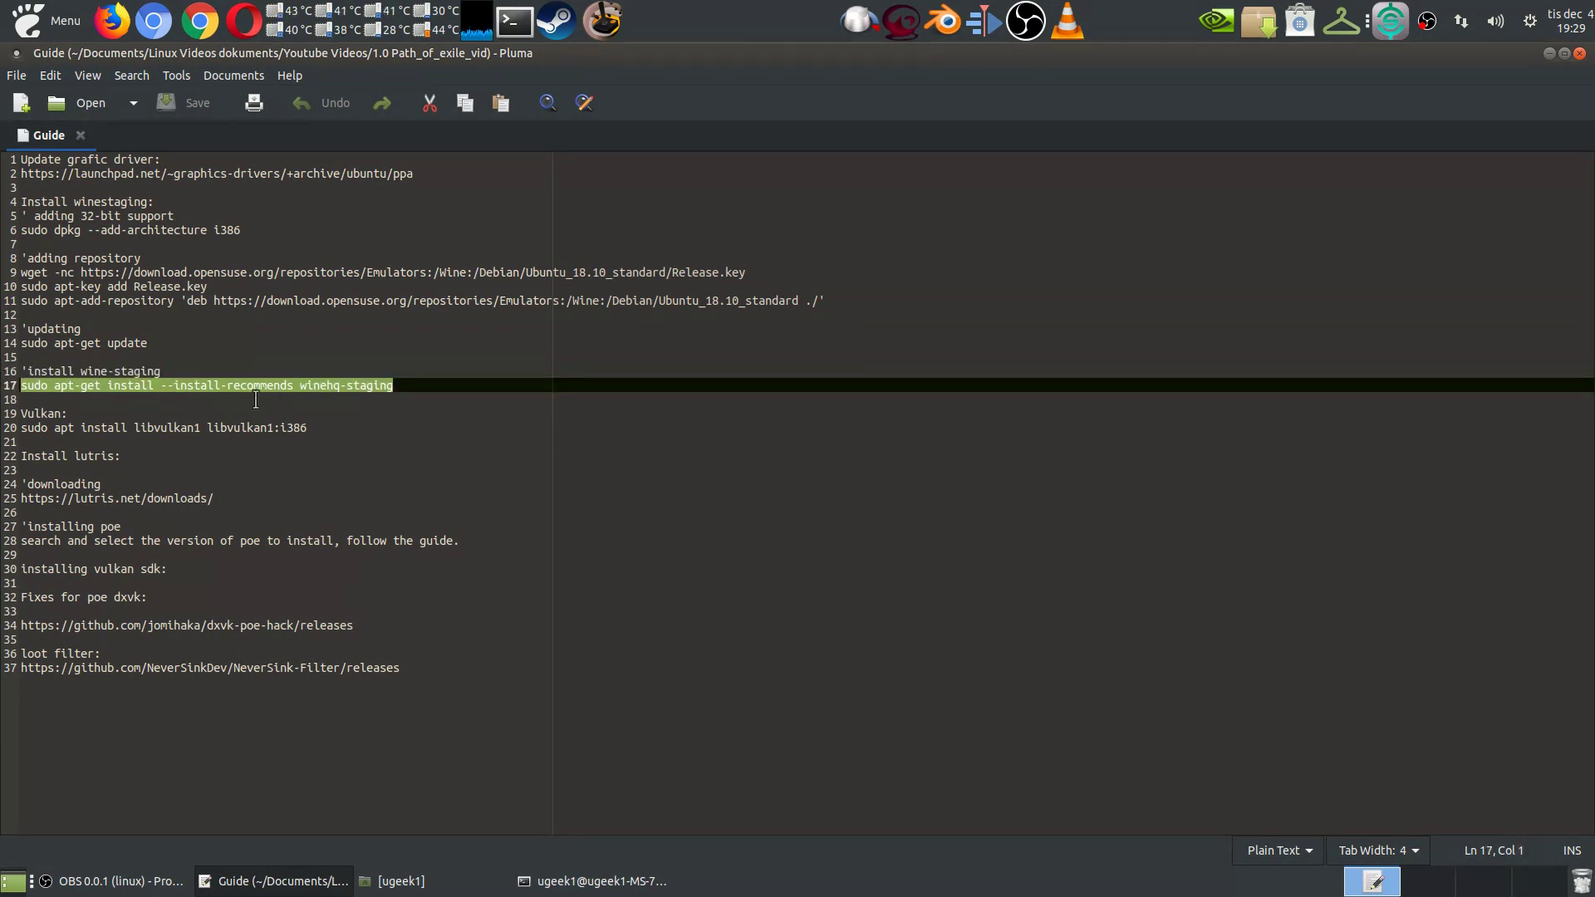
Step: Select the guide's Vulkan command sudo apt install libvulkan1 libvulkan1:i386, check its run in the terminal and return to the guide
click(289, 396)
drag(463, 386, 17, 223)
click(303, 446)
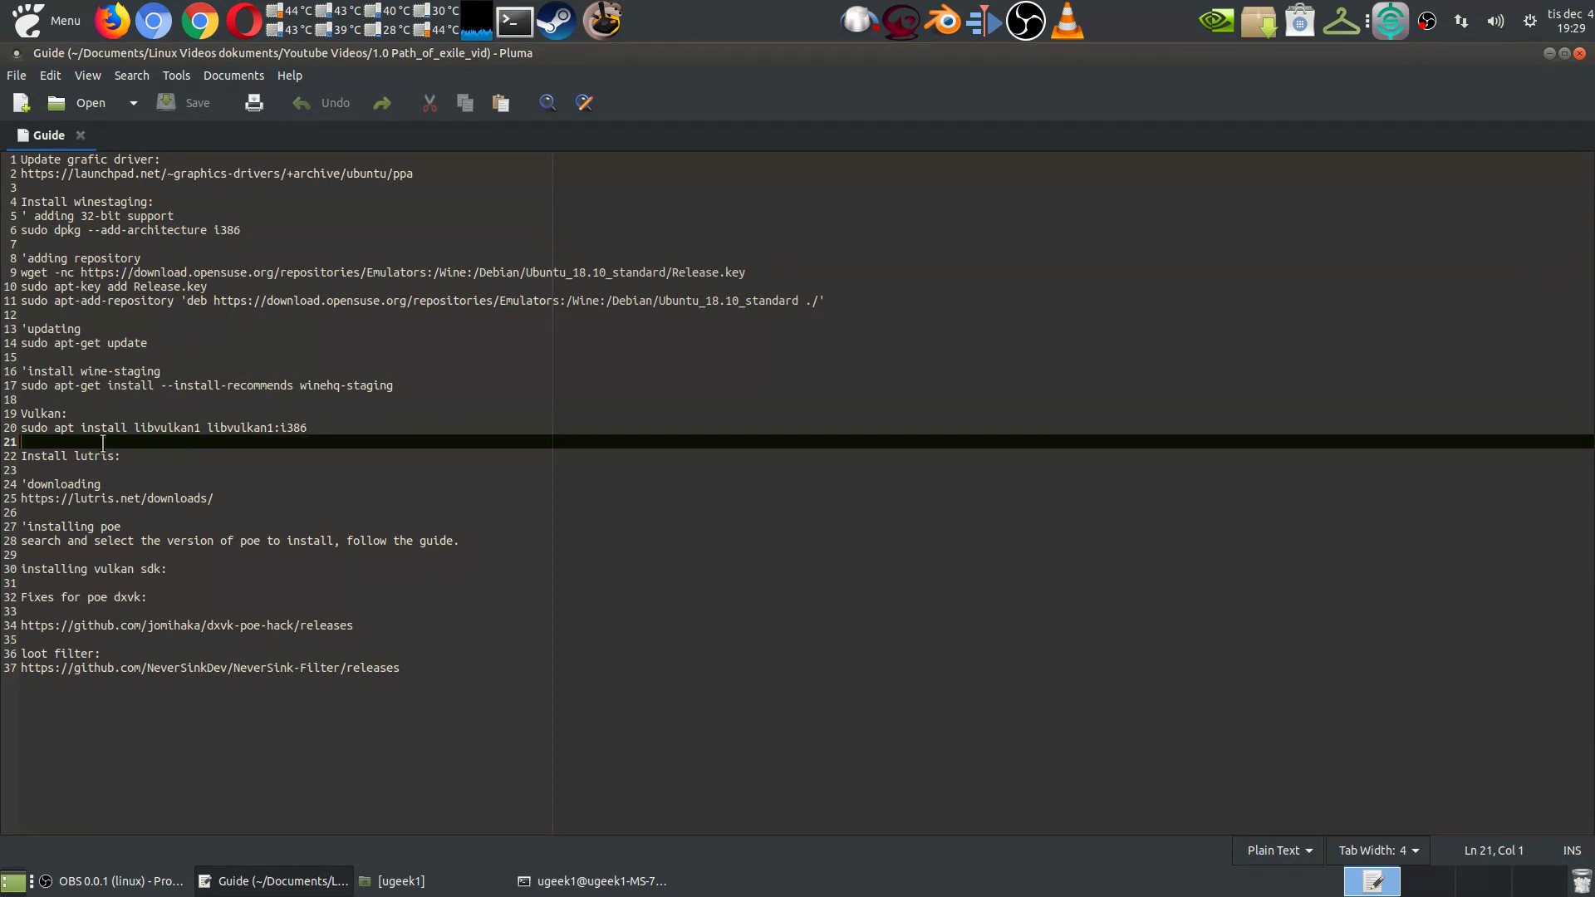
drag(326, 430, 15, 428)
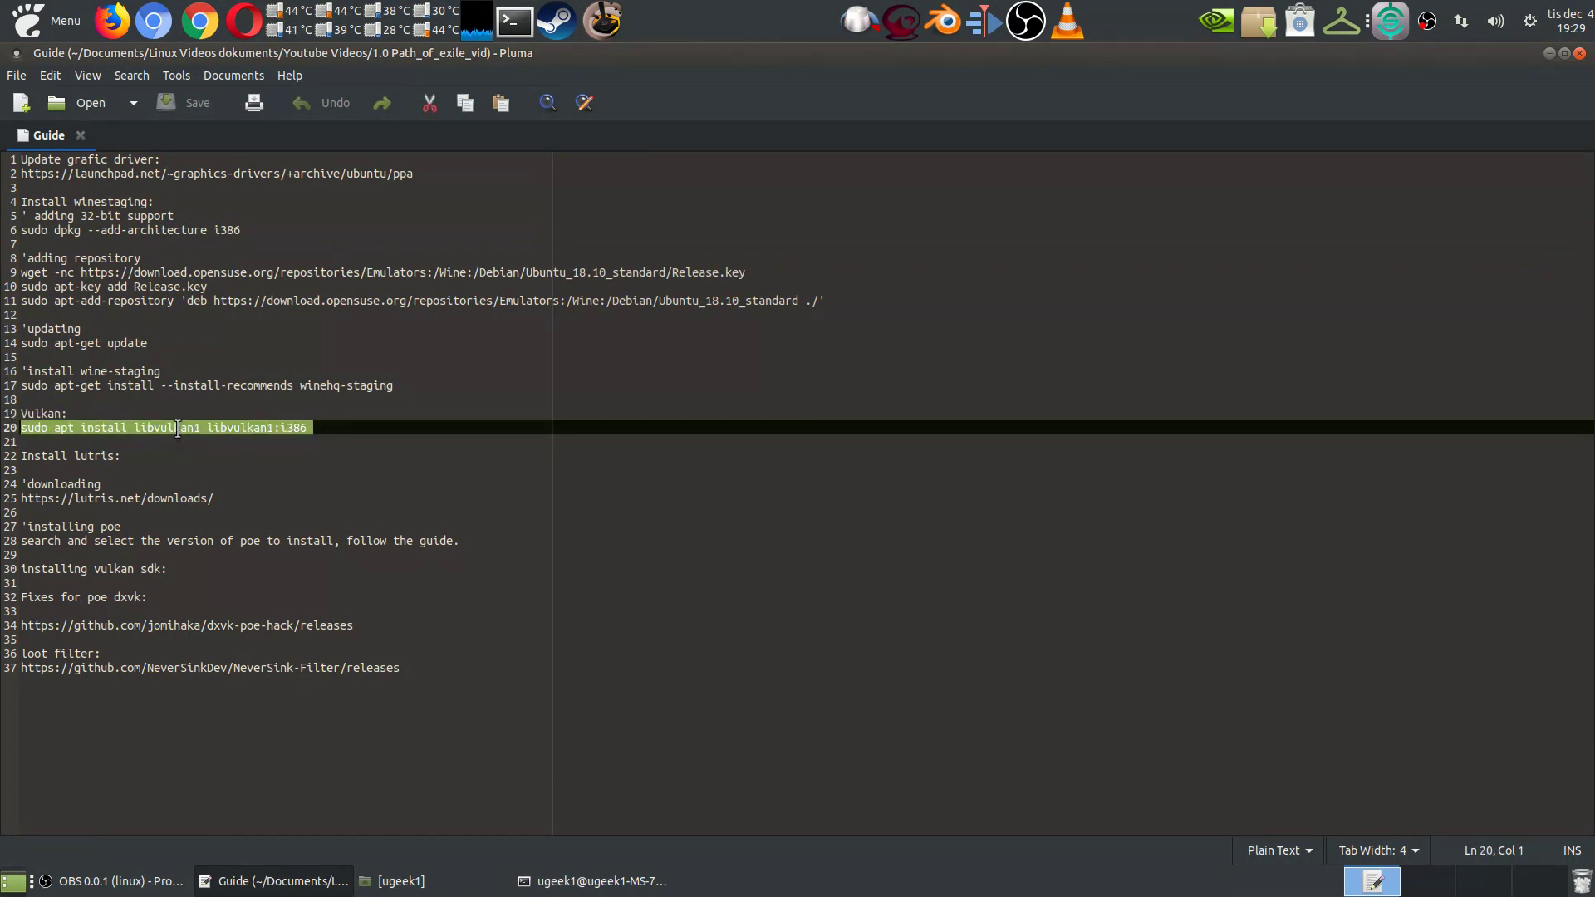
click(615, 882)
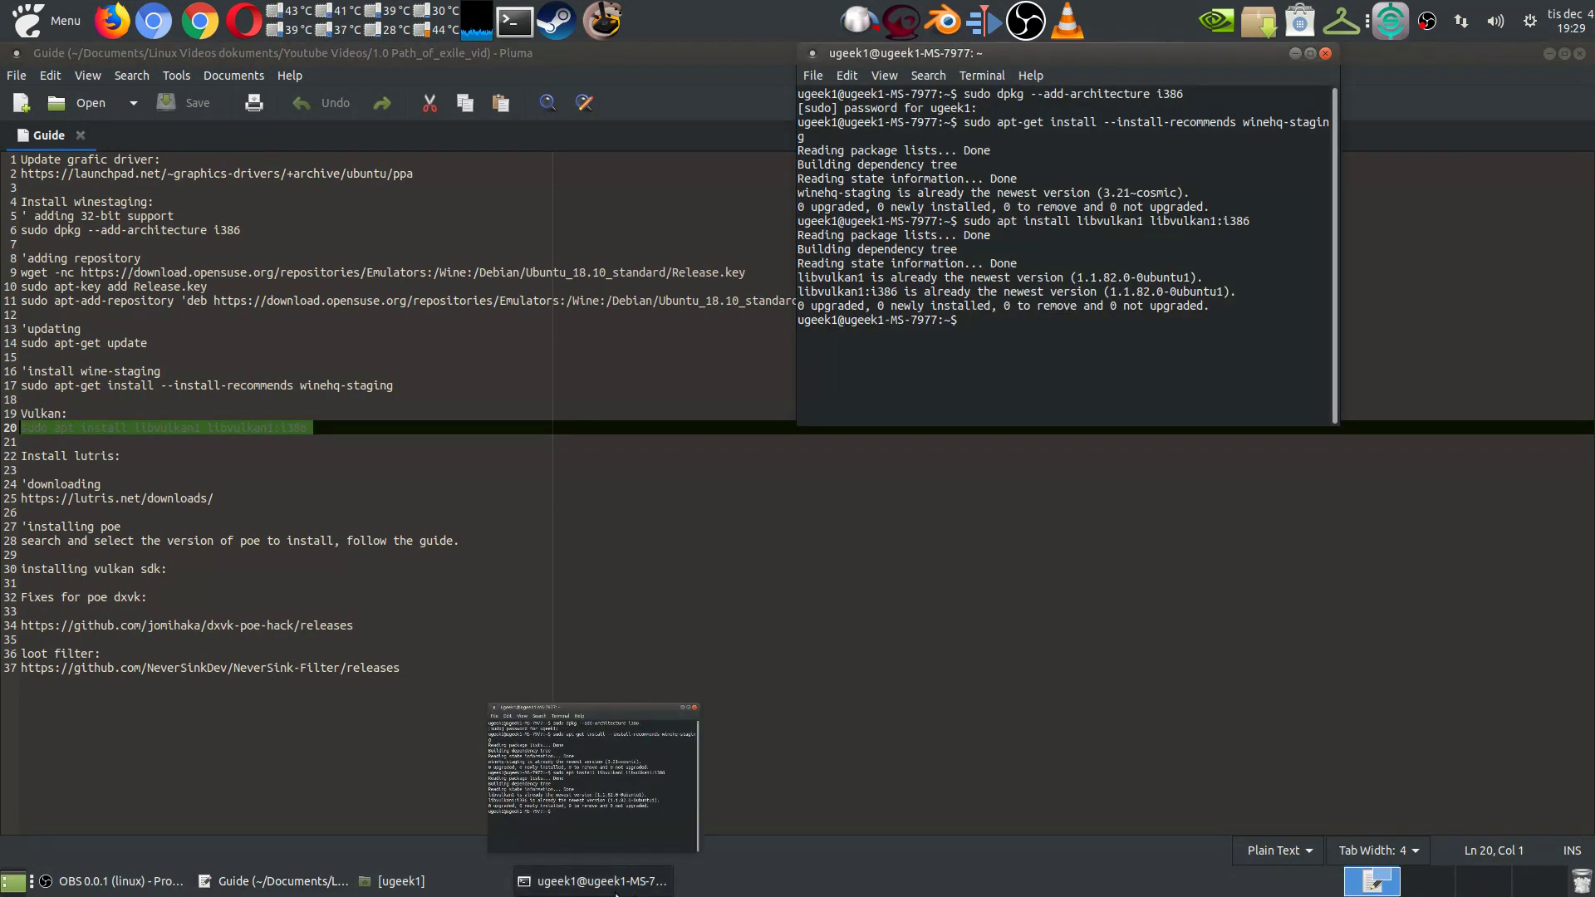
click(609, 893)
click(417, 472)
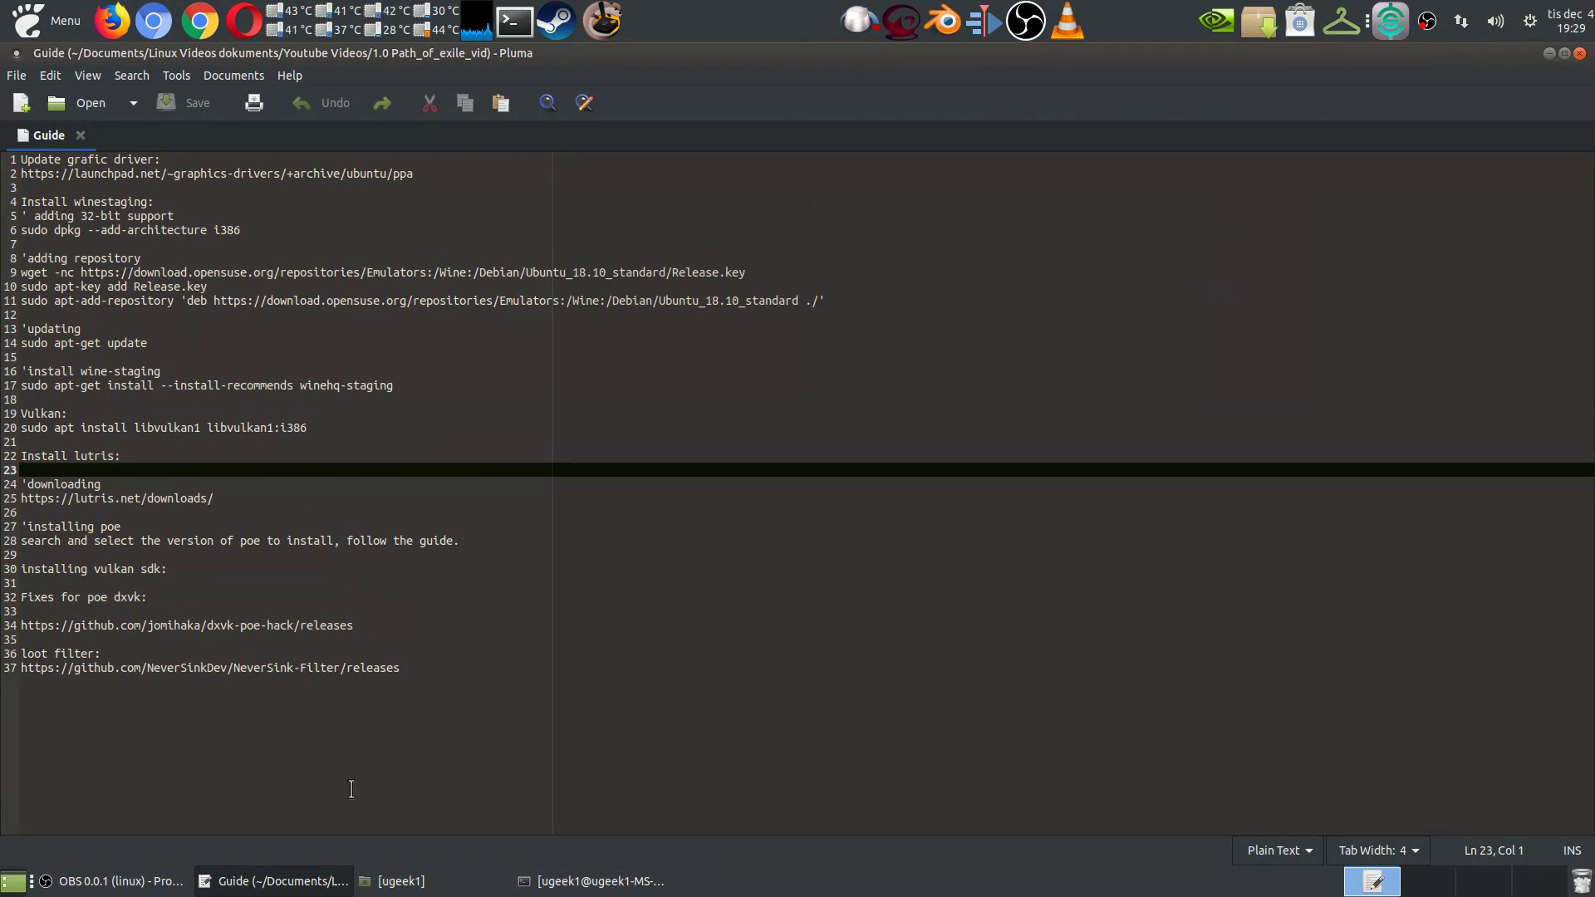
click(112, 20)
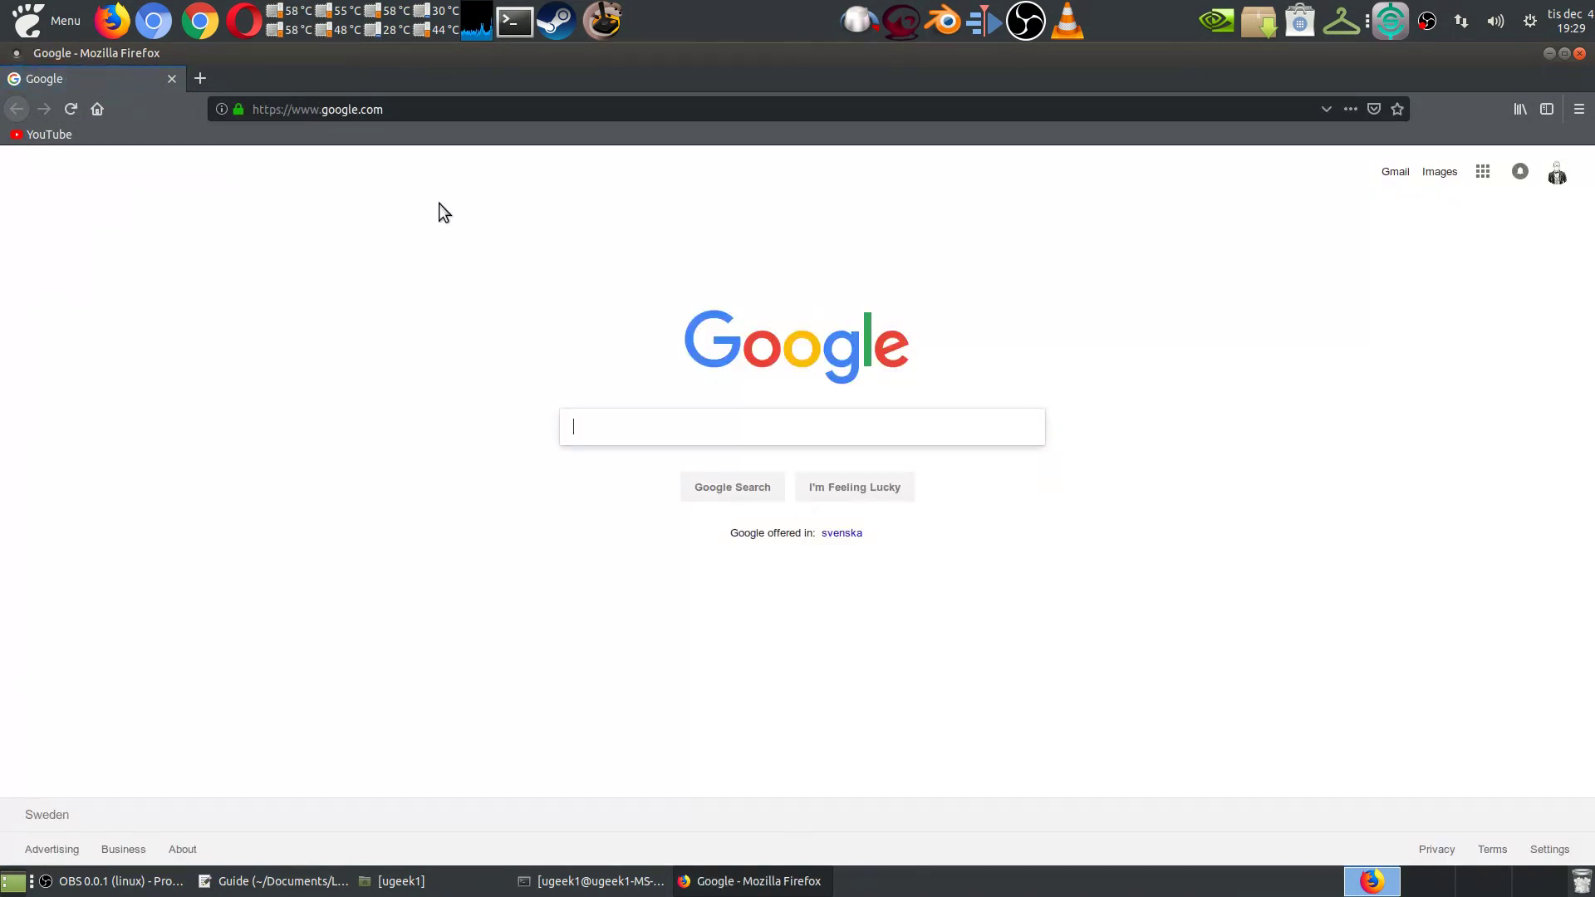
click(271, 881)
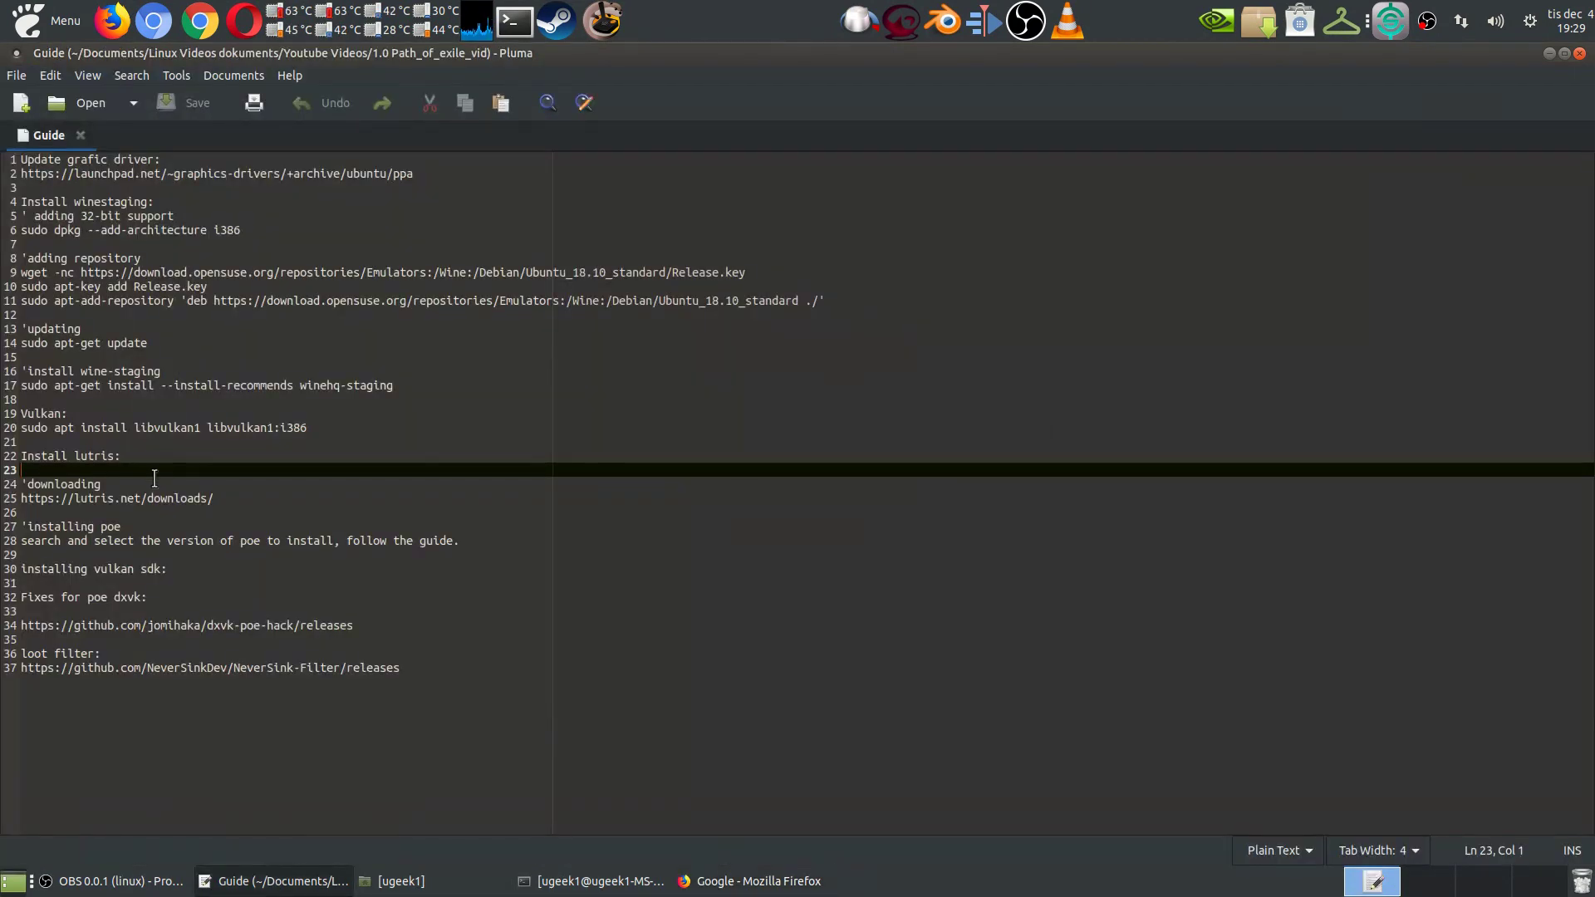
drag(214, 499, 18, 497)
key(ctrl+c)
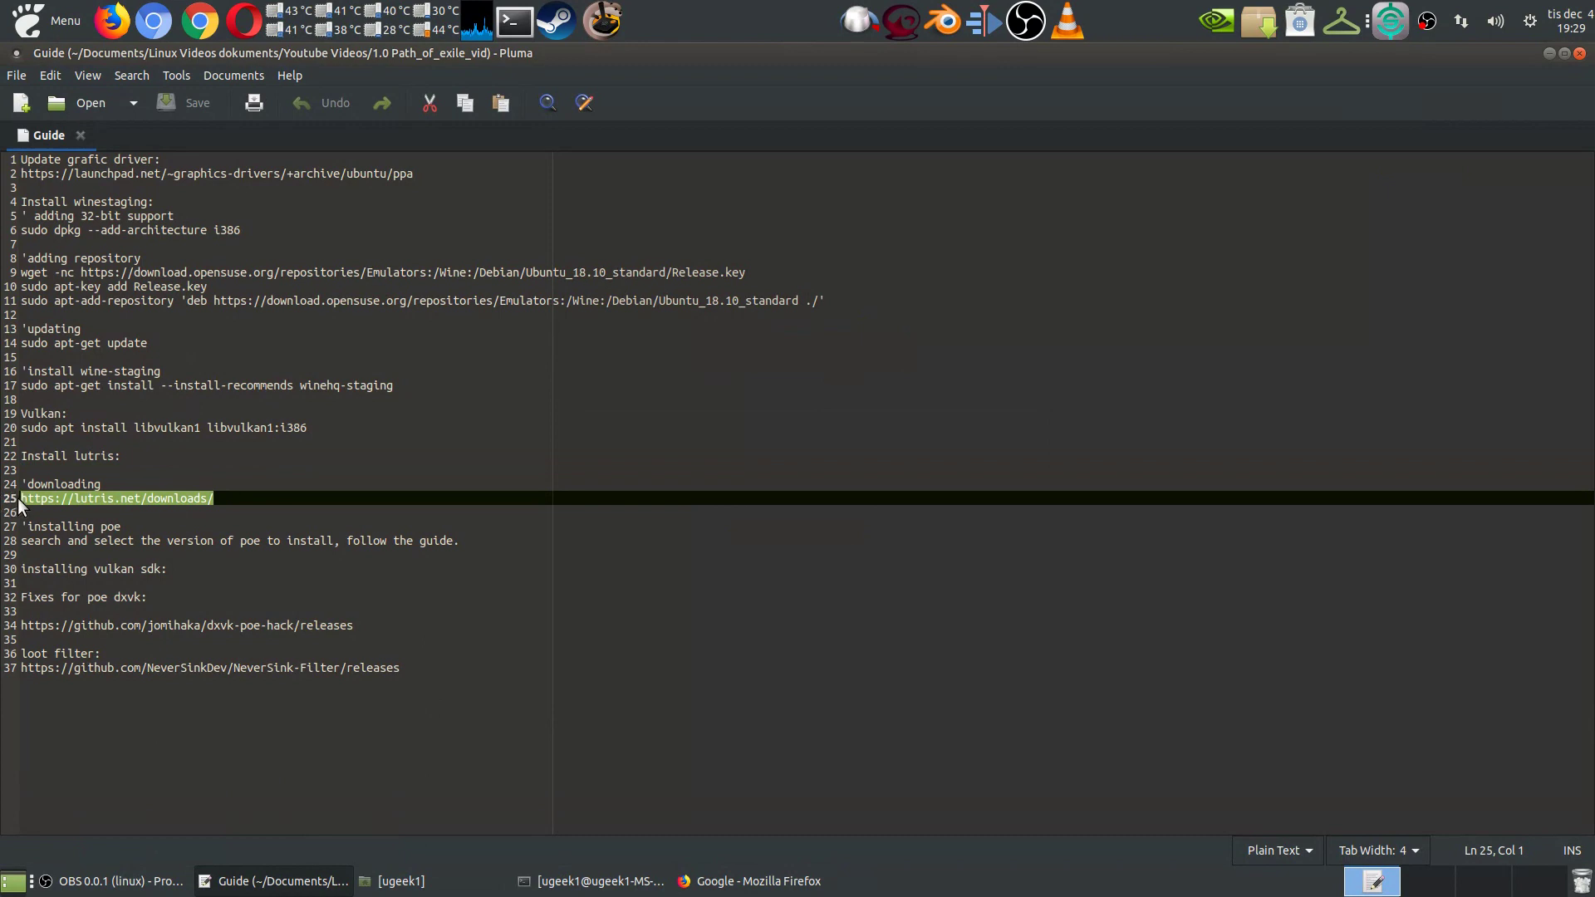
Step: Try to load the copied Lutris downloads address in Firefox
key(alt+Tab)
click(442, 110)
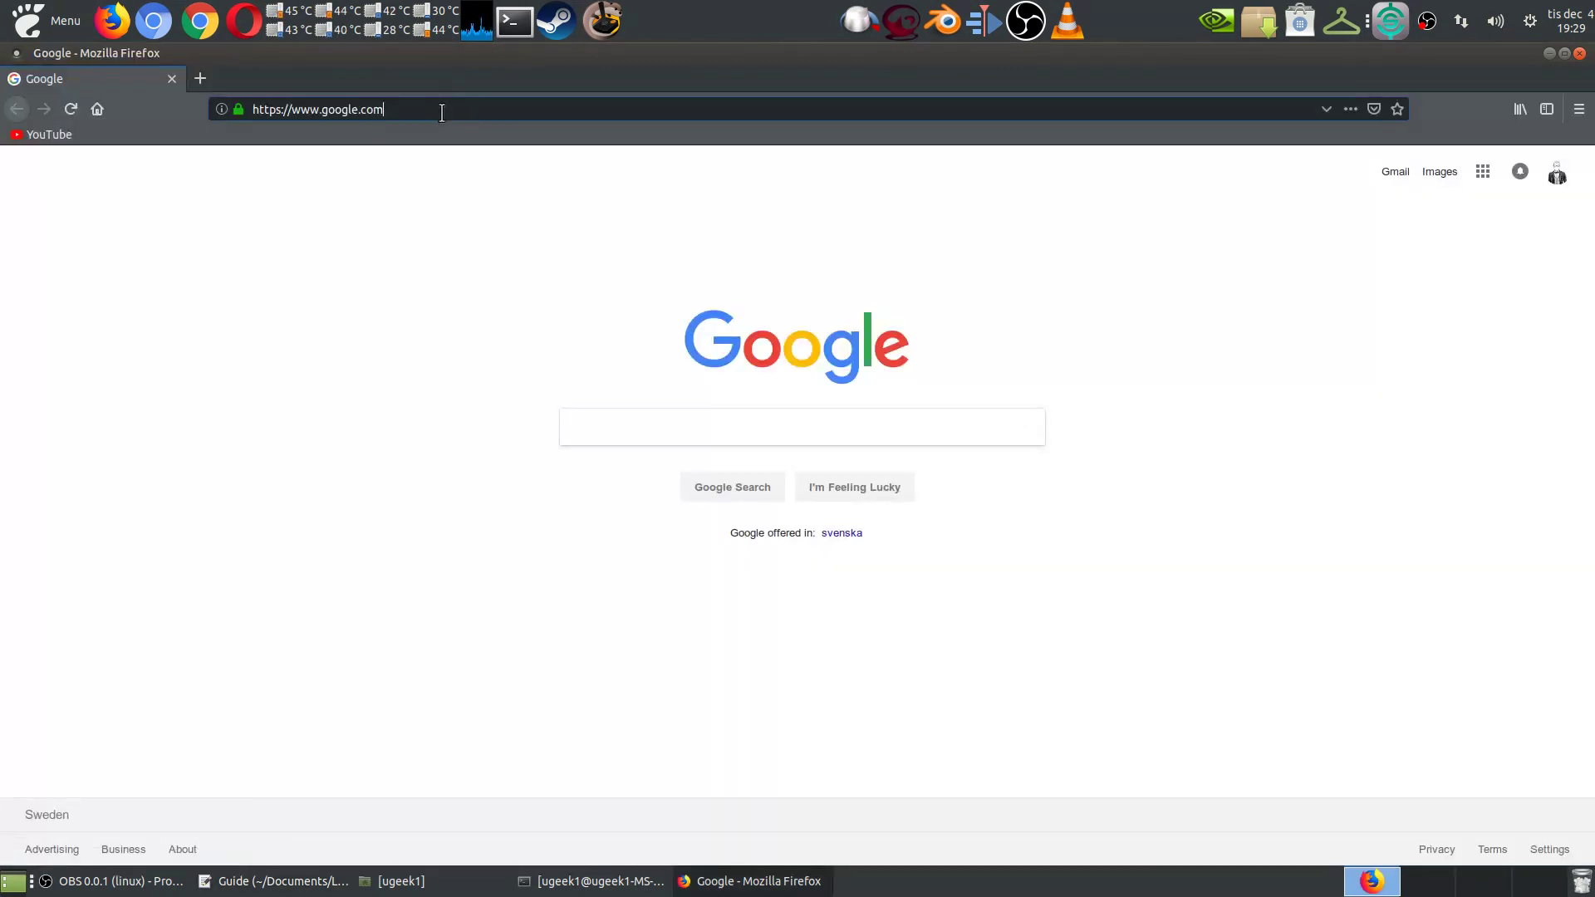
key(ctrl+v)
key(Return)
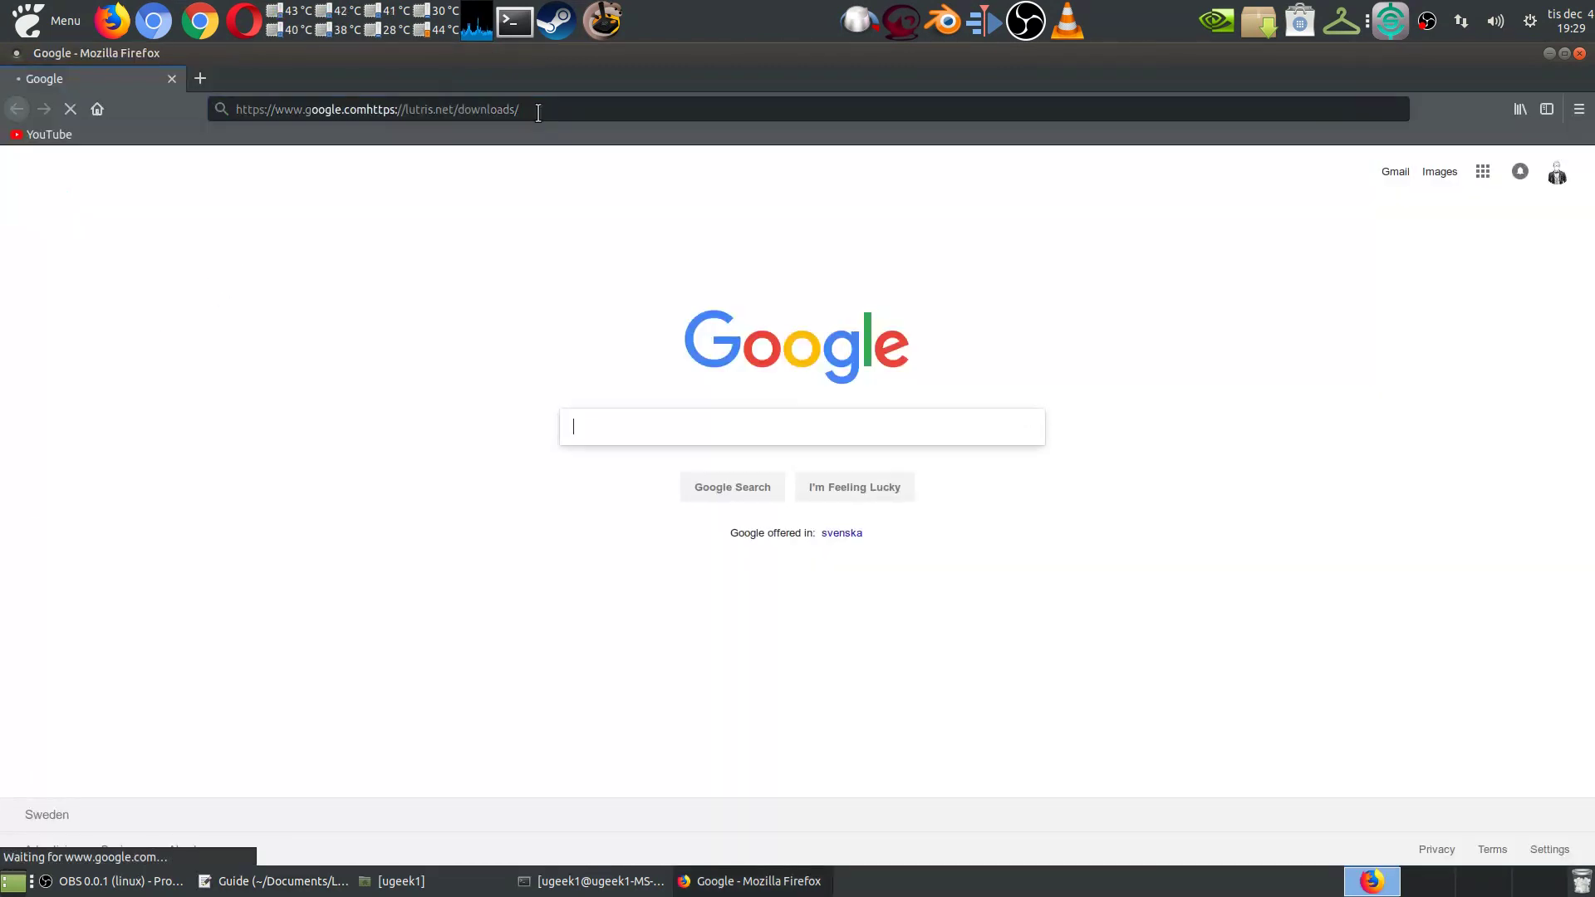
drag(463, 109, 17, 125)
key(ctrl+v)
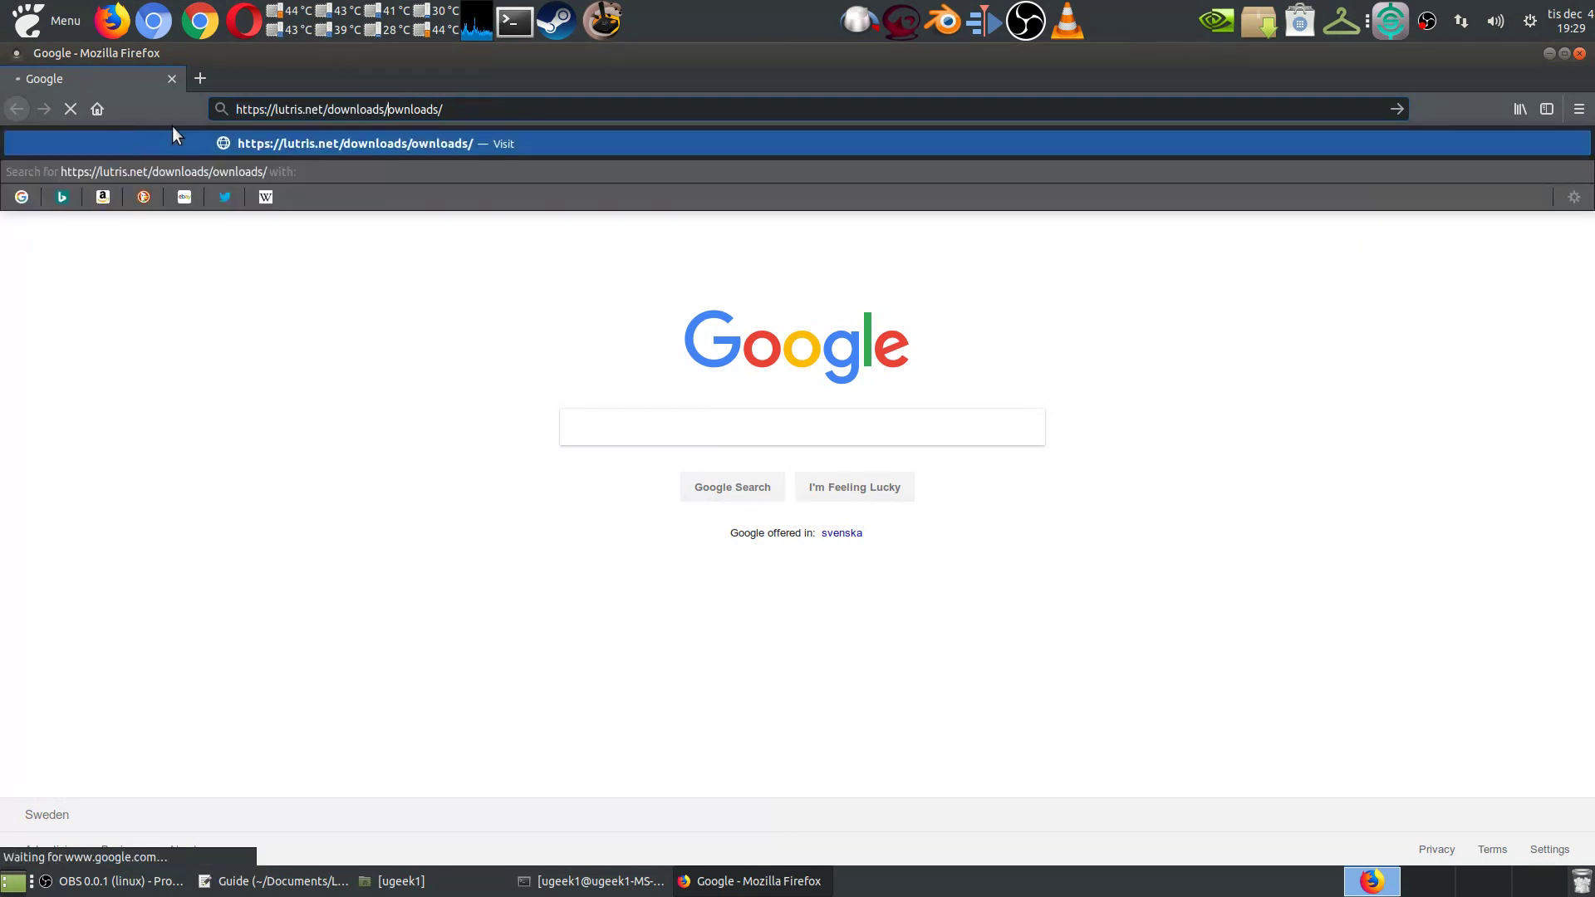
key(Return)
click(483, 113)
key(BackSpace)
key(BackSpace)
key(BackSpace)
key(BackSpace)
key(BackSpace)
key(BackSpace)
key(BackSpace)
key(BackSpace)
key(BackSpace)
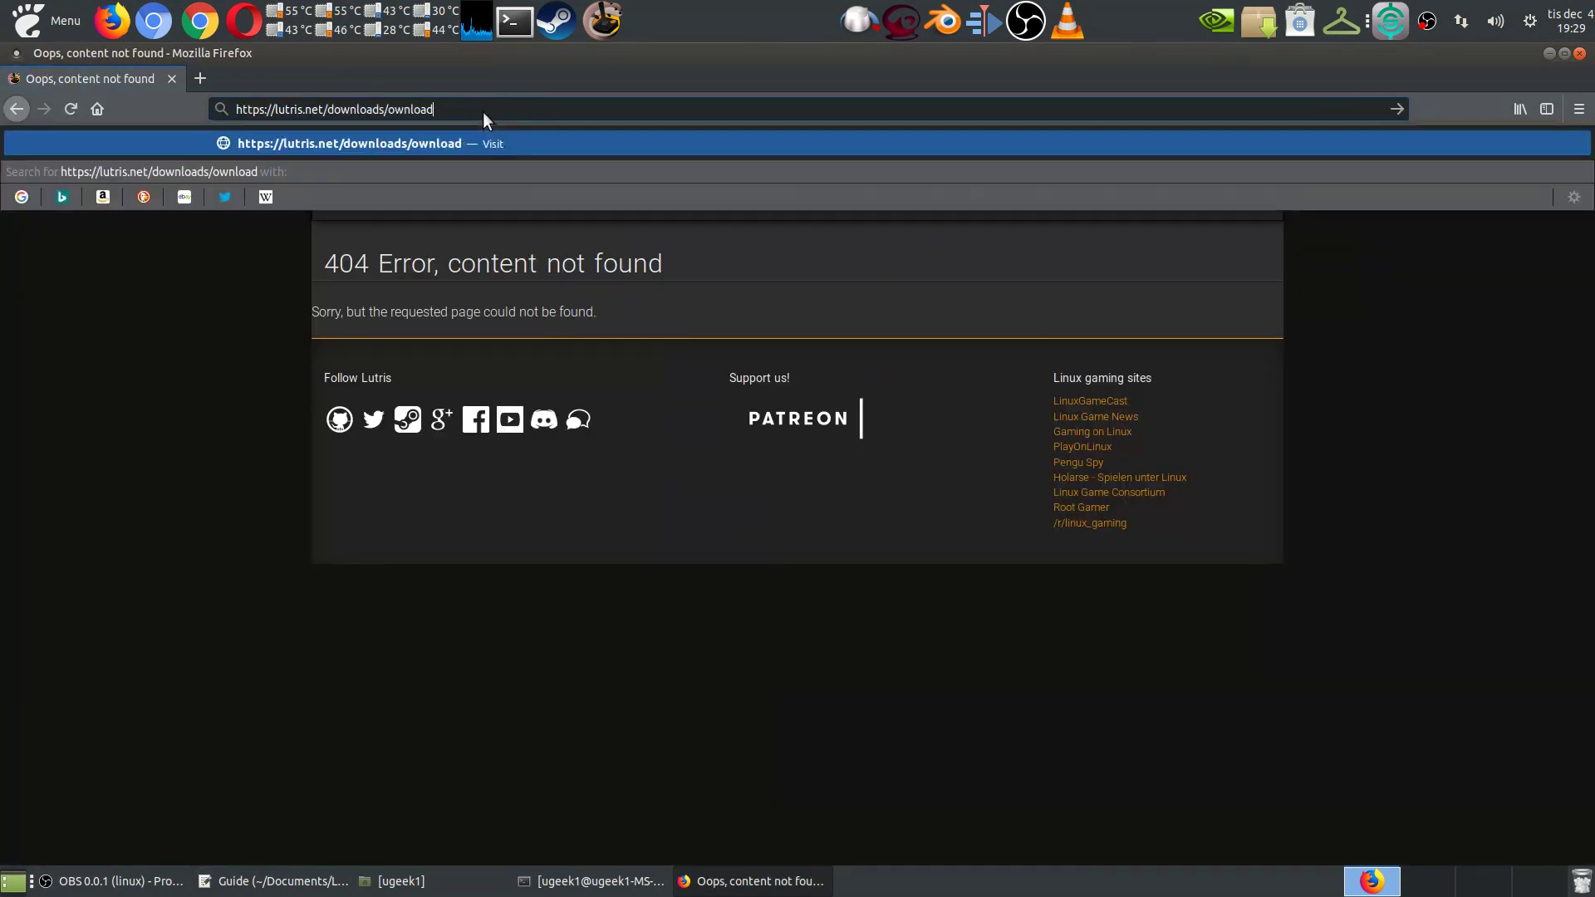
key(BackSpace)
key(Return)
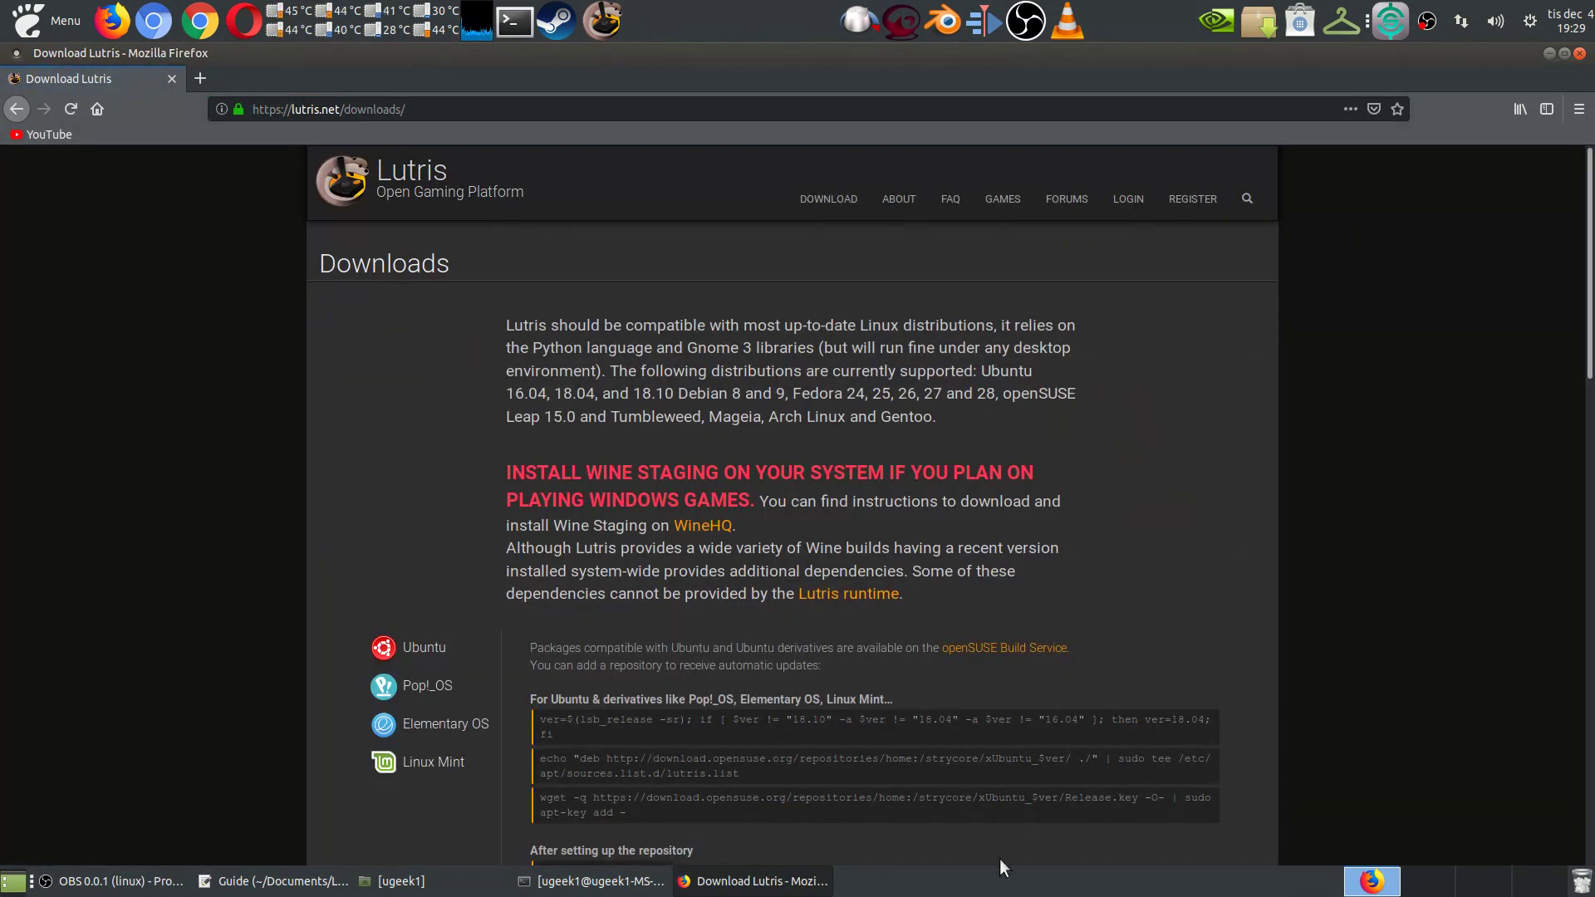
Step: Follow the openSUSE Build Service link, dismiss the search settings and show the binary Lutris packages for Ubuntu
click(1030, 649)
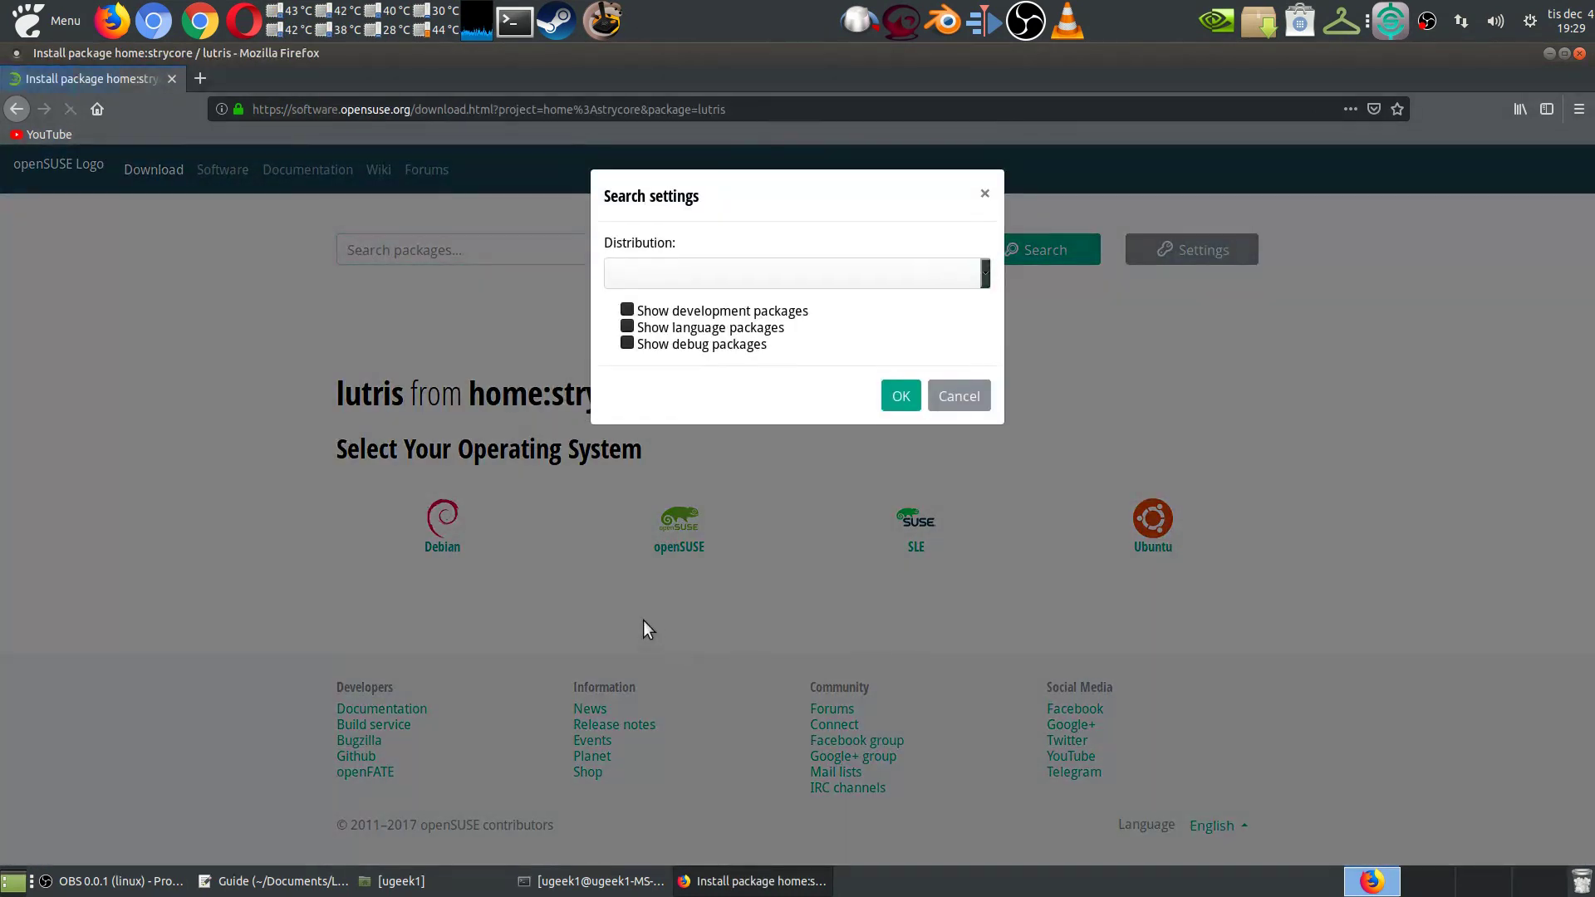
click(987, 194)
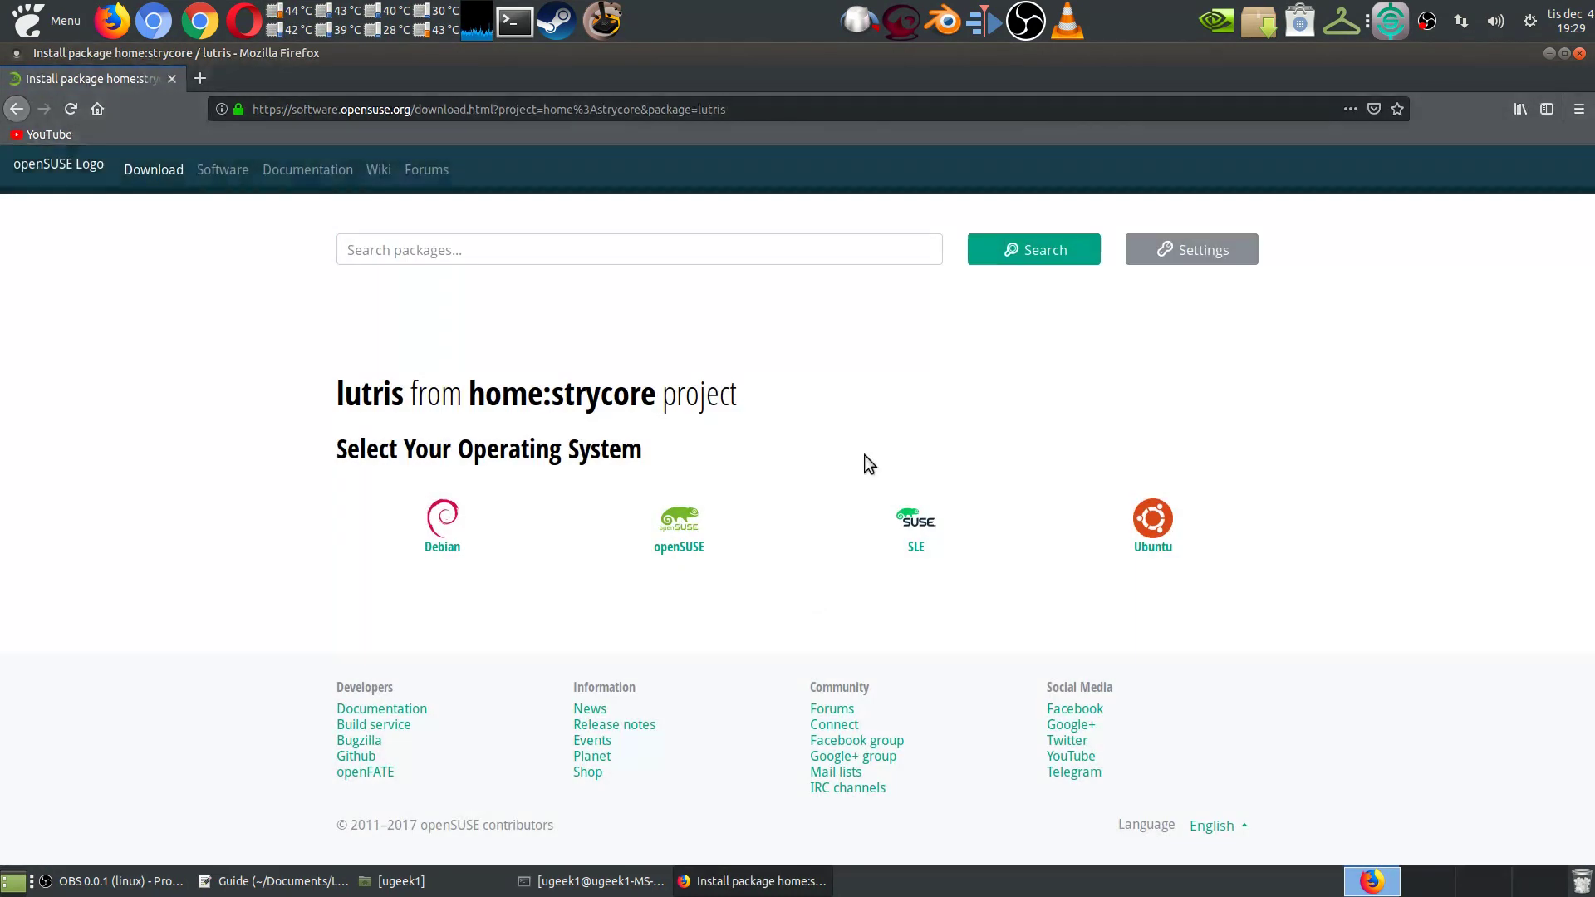
click(1163, 540)
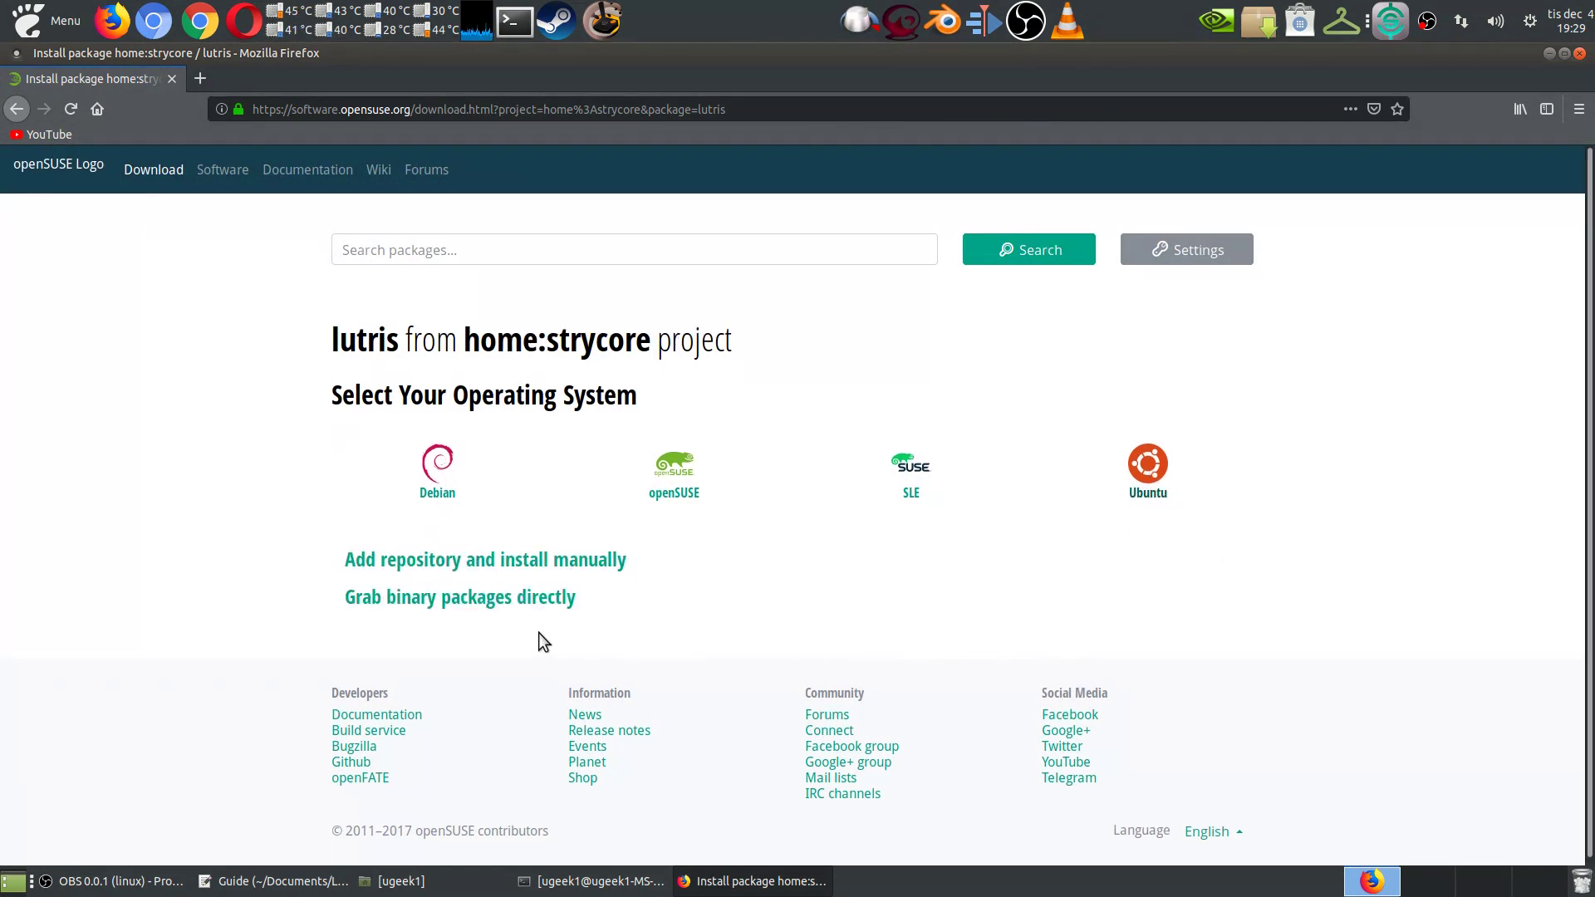
click(456, 611)
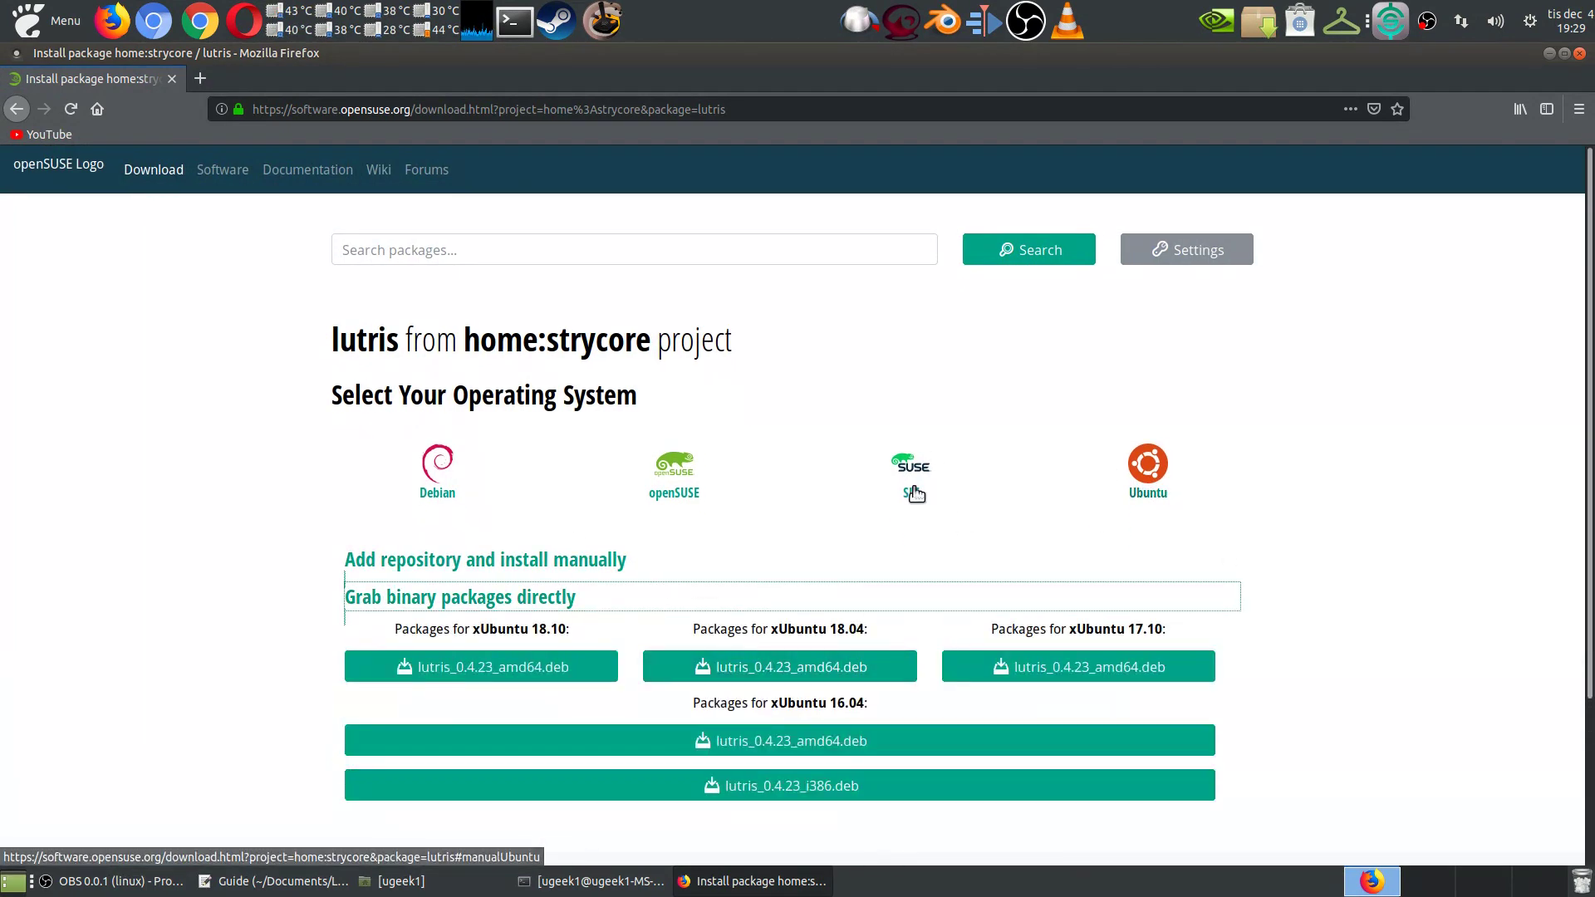
Step: Download the lutris_0.4.23_amd64.deb package for xUbuntu 18.10 and save the file
scroll(733, 449, down, 1)
click(490, 574)
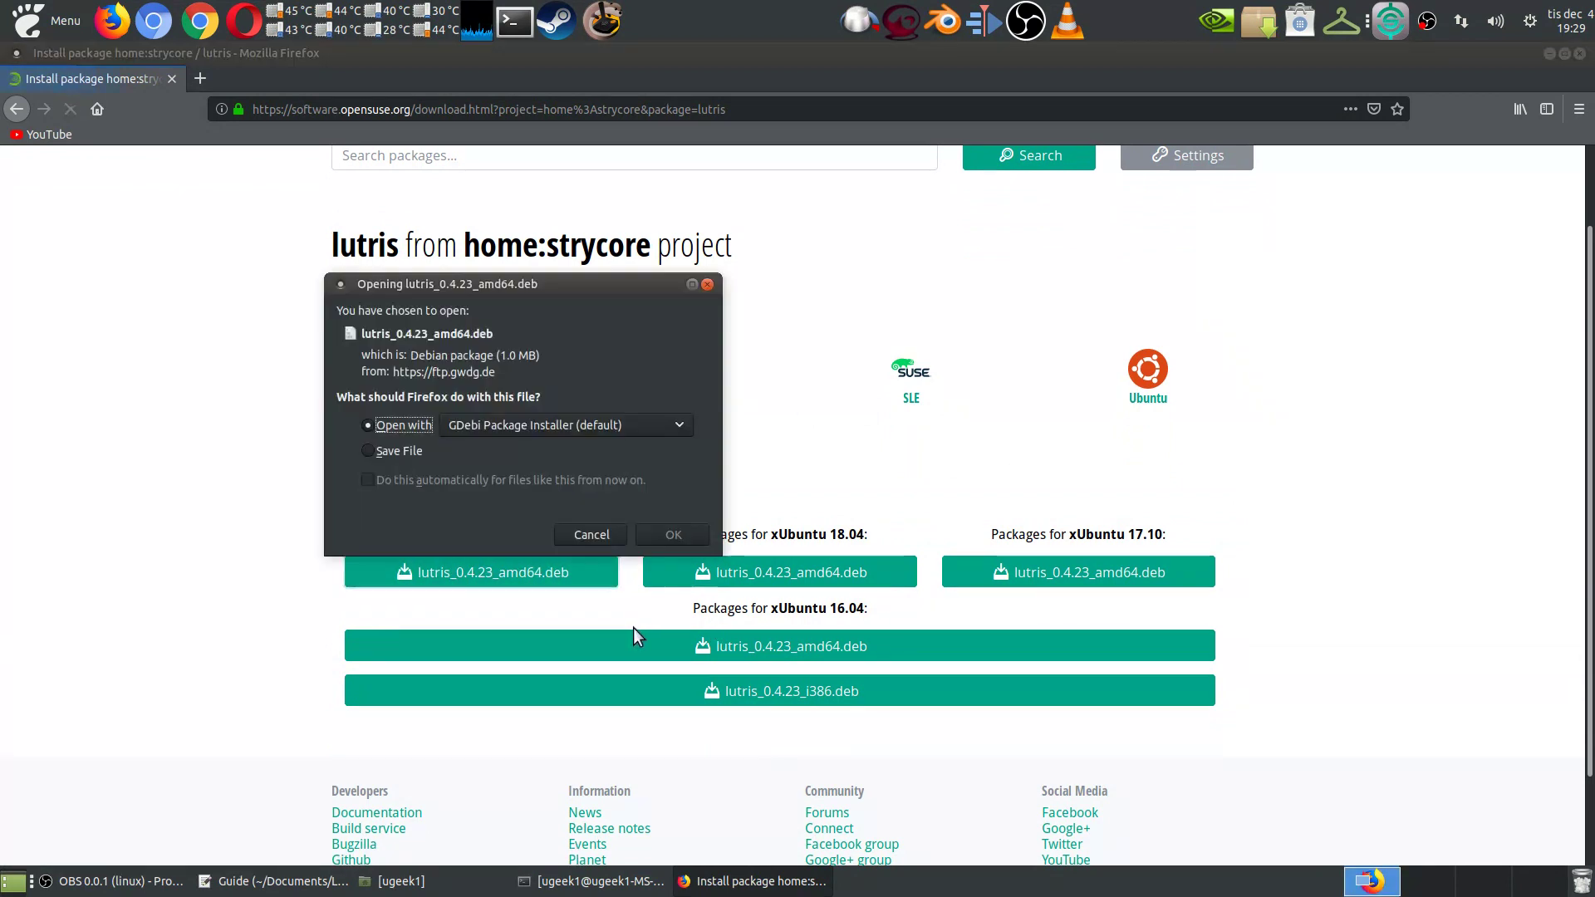
click(390, 451)
click(673, 535)
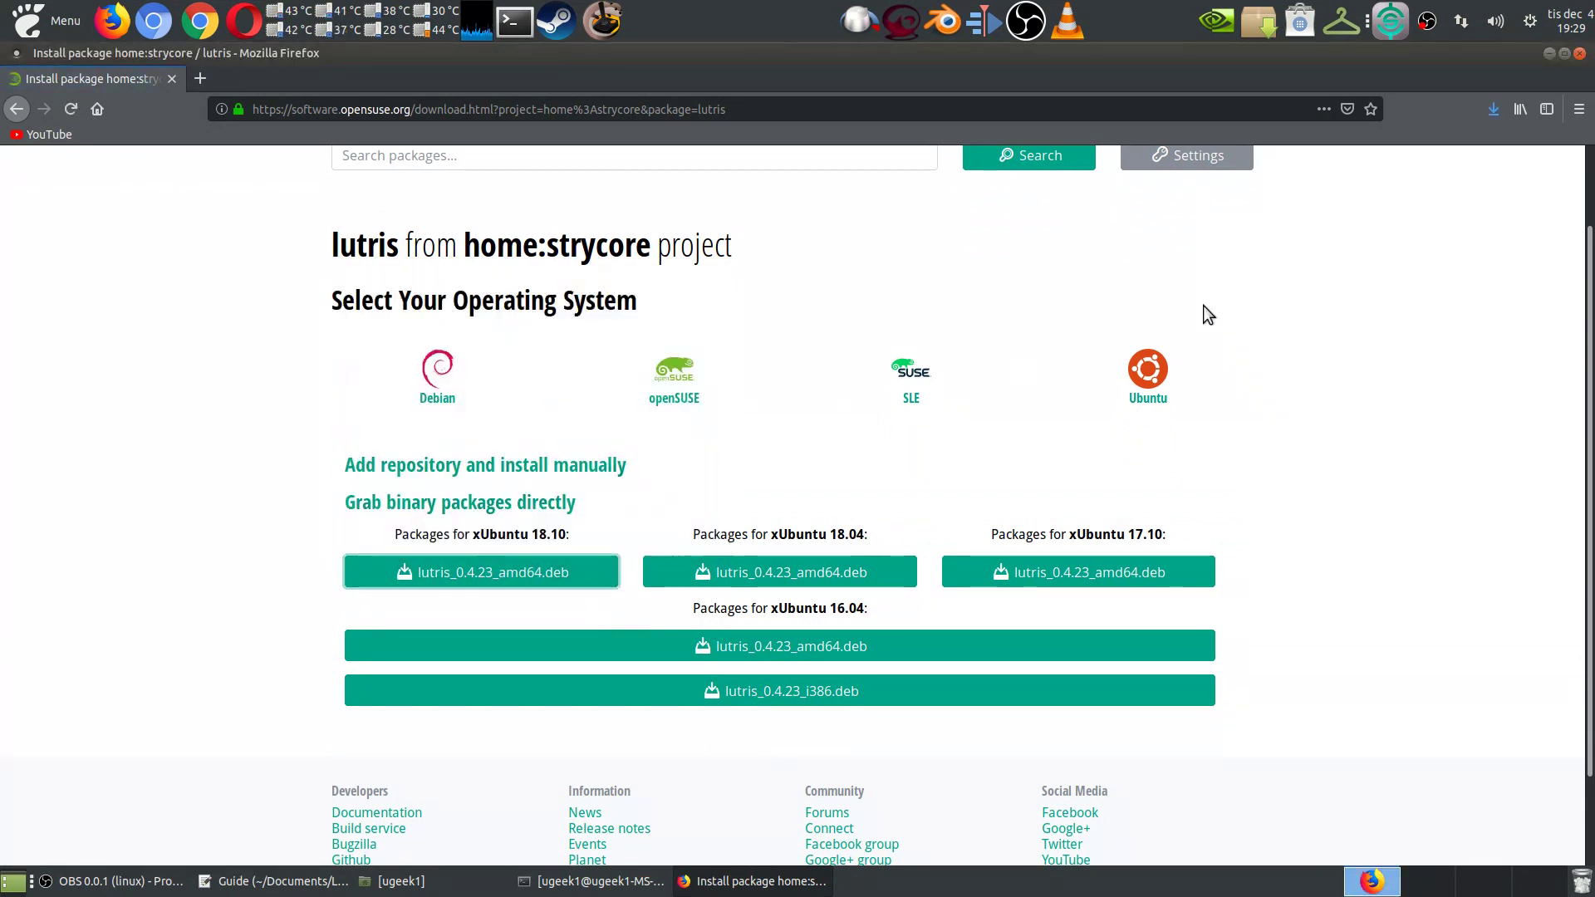
Step: View the downloaded Lutris package in the package installer, then close the installer, the Downloads folder and the browser
click(1493, 109)
click(1493, 149)
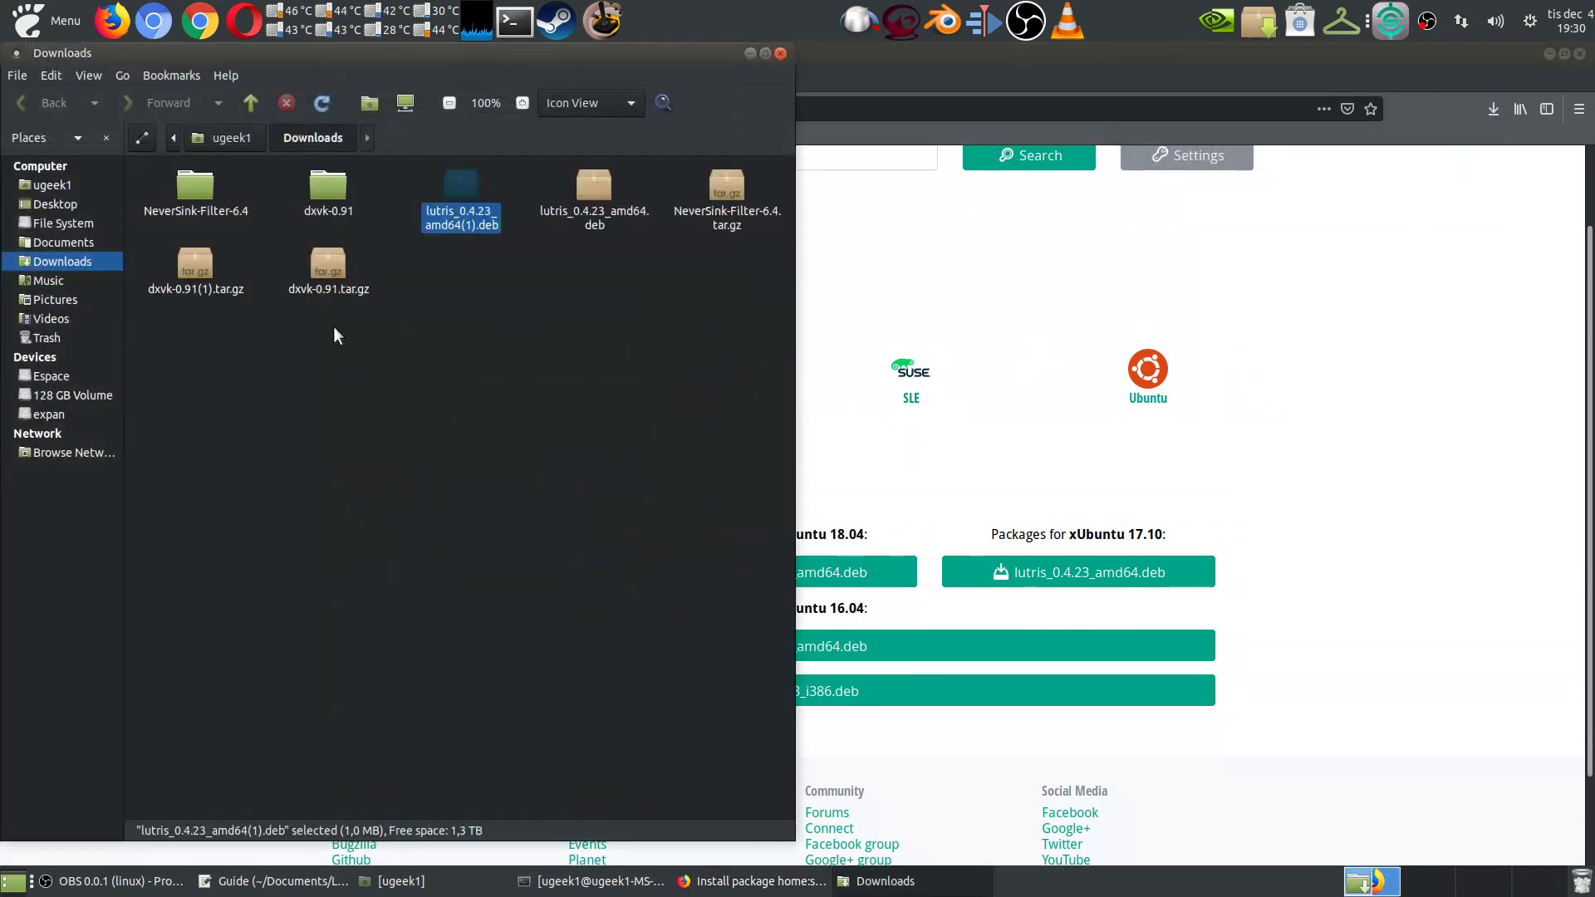
double_click(460, 186)
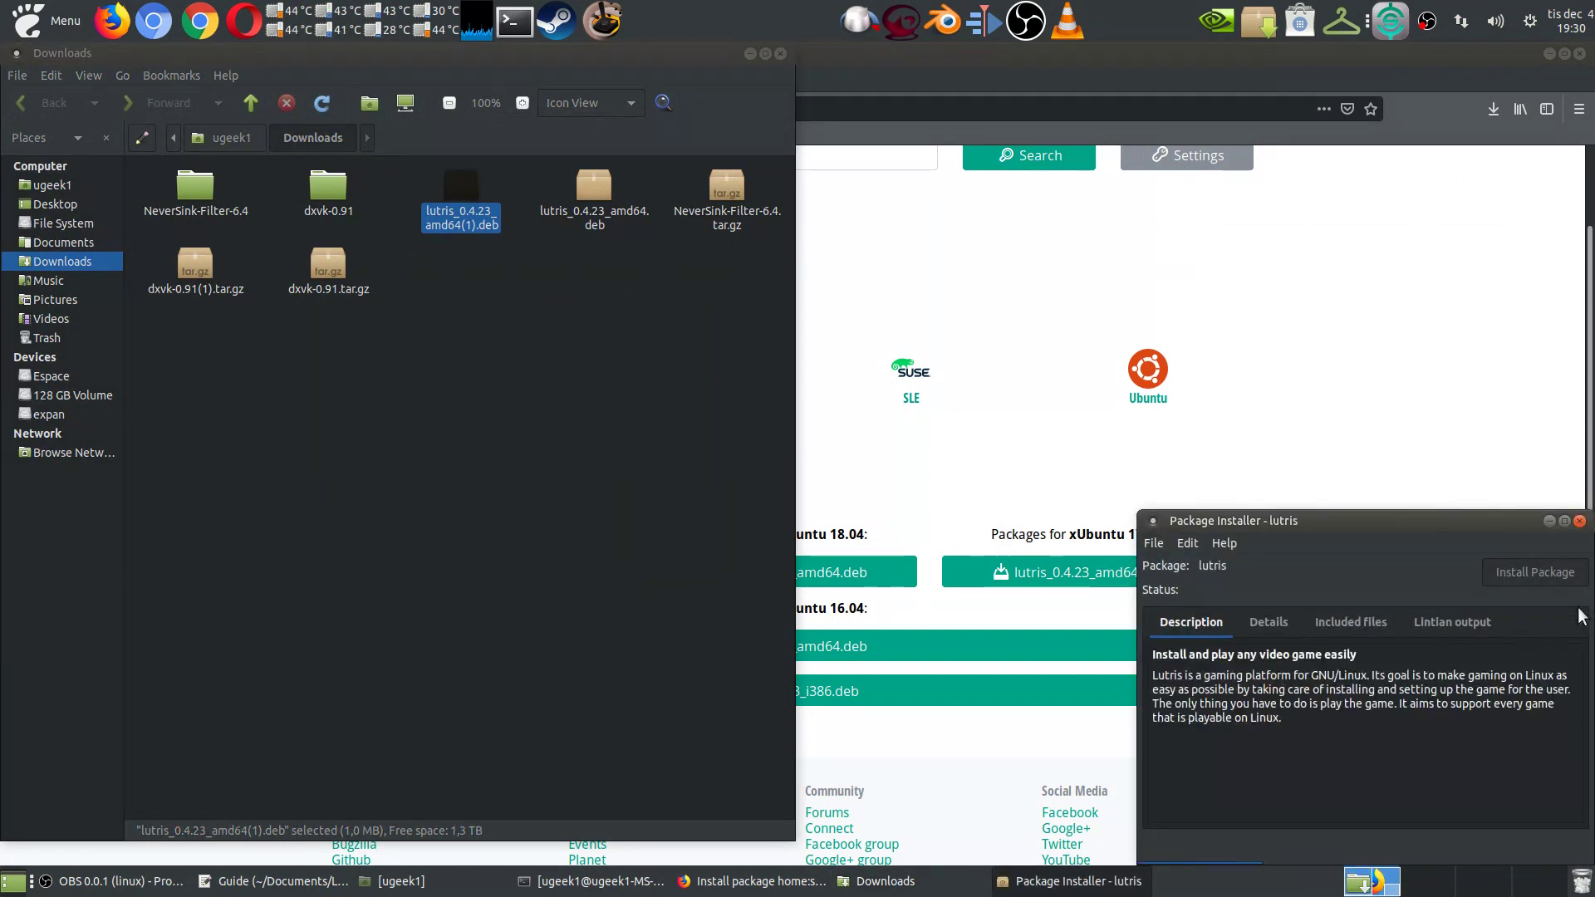
click(1579, 522)
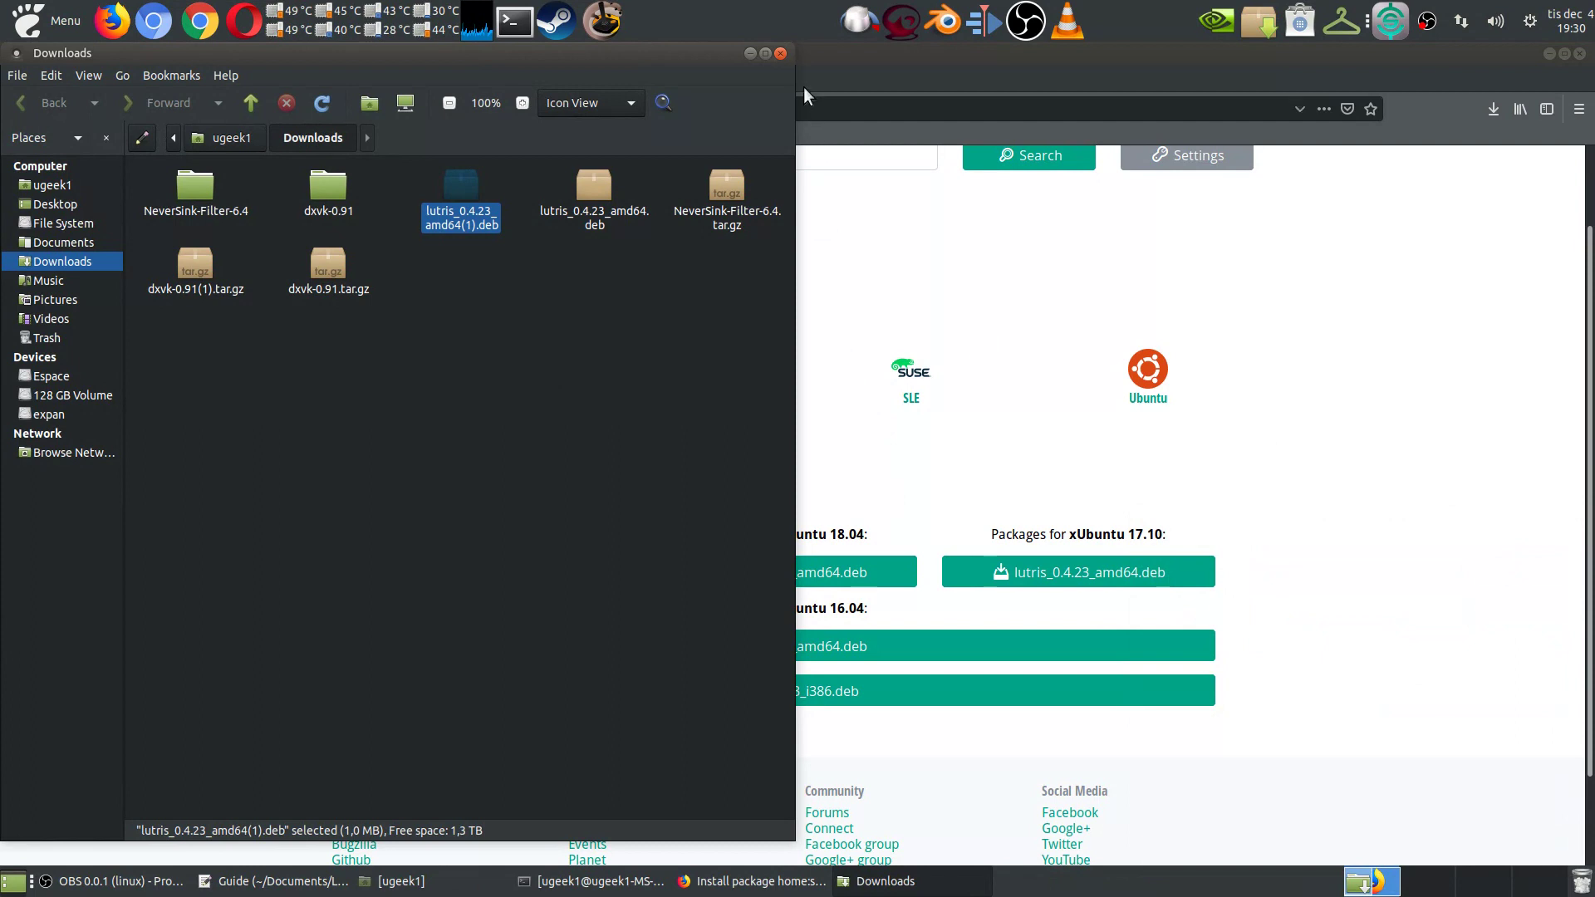
click(782, 54)
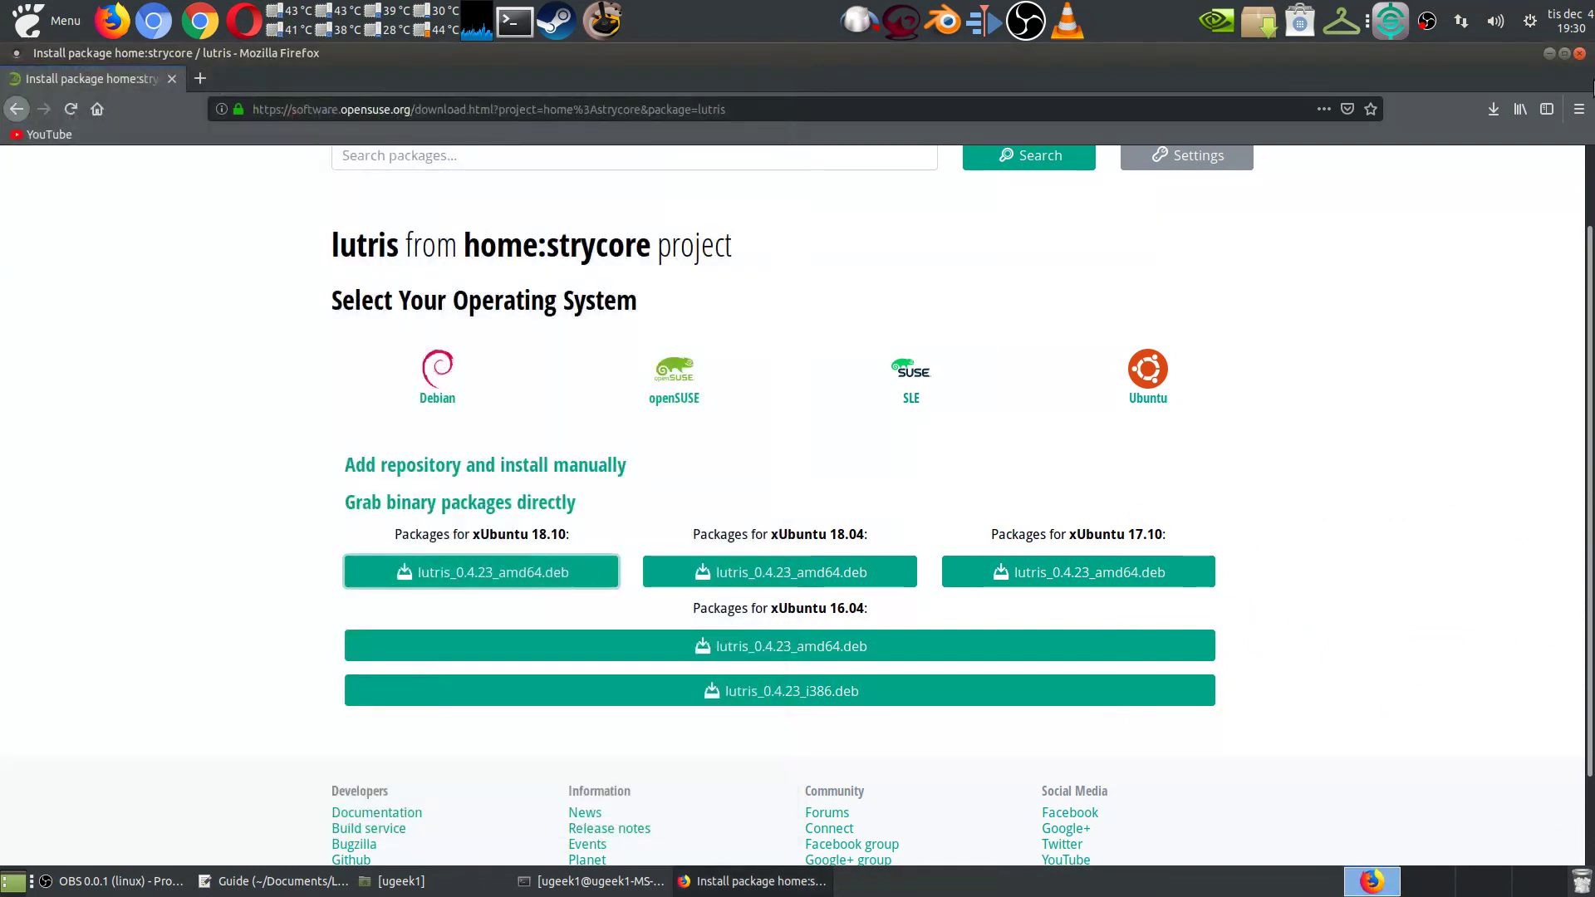
click(1579, 53)
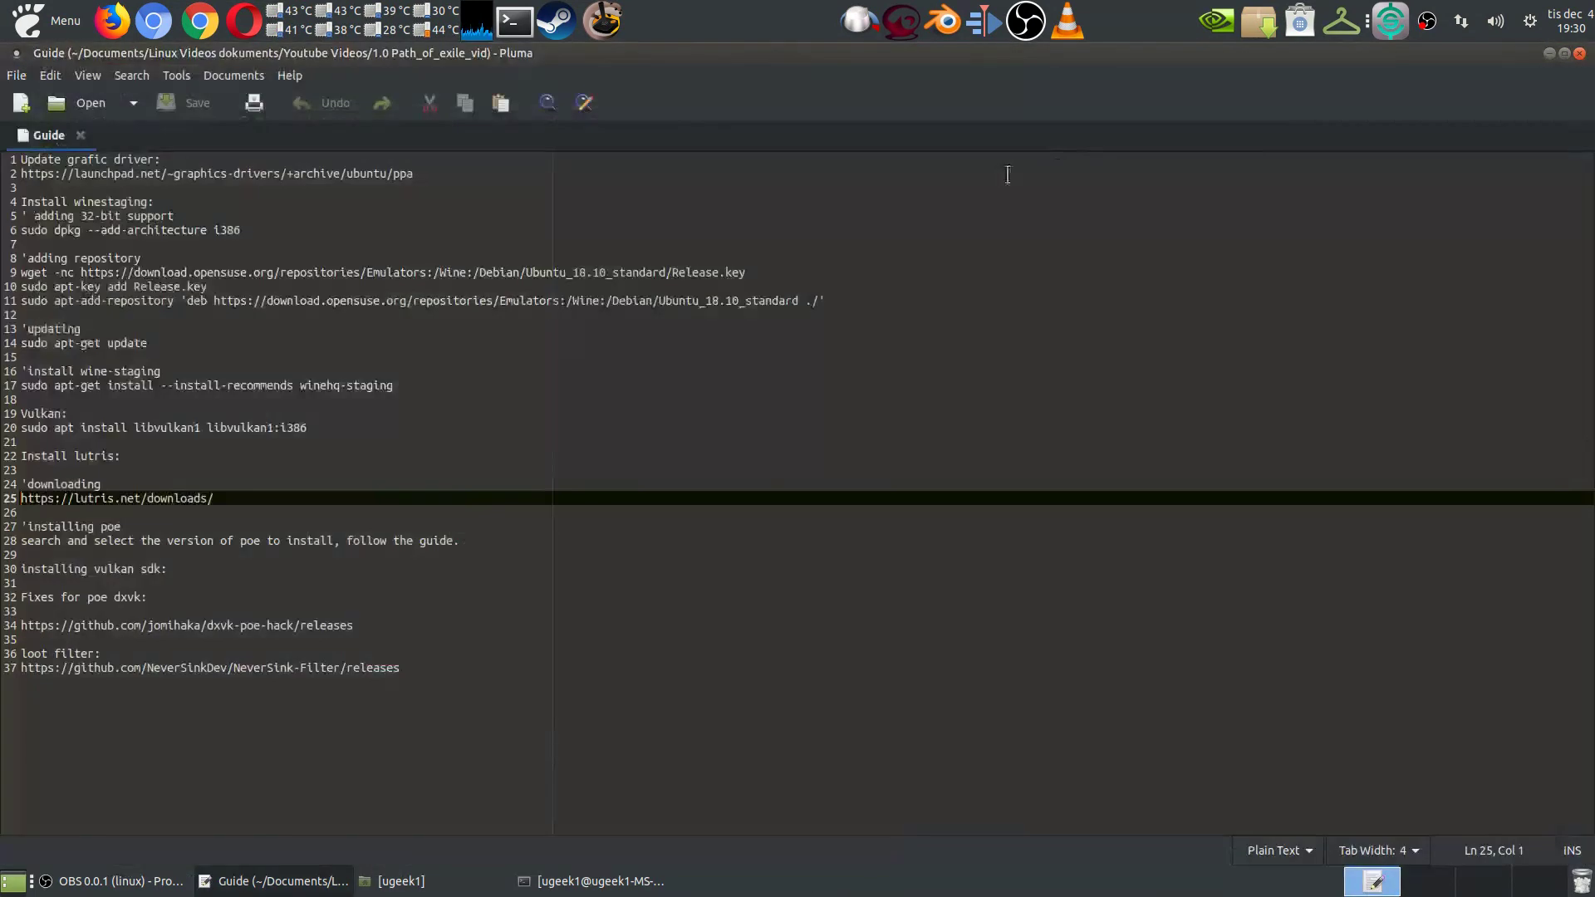
Step: Open Lutris, search the game library for "path" and start installing Path of Exile
click(601, 18)
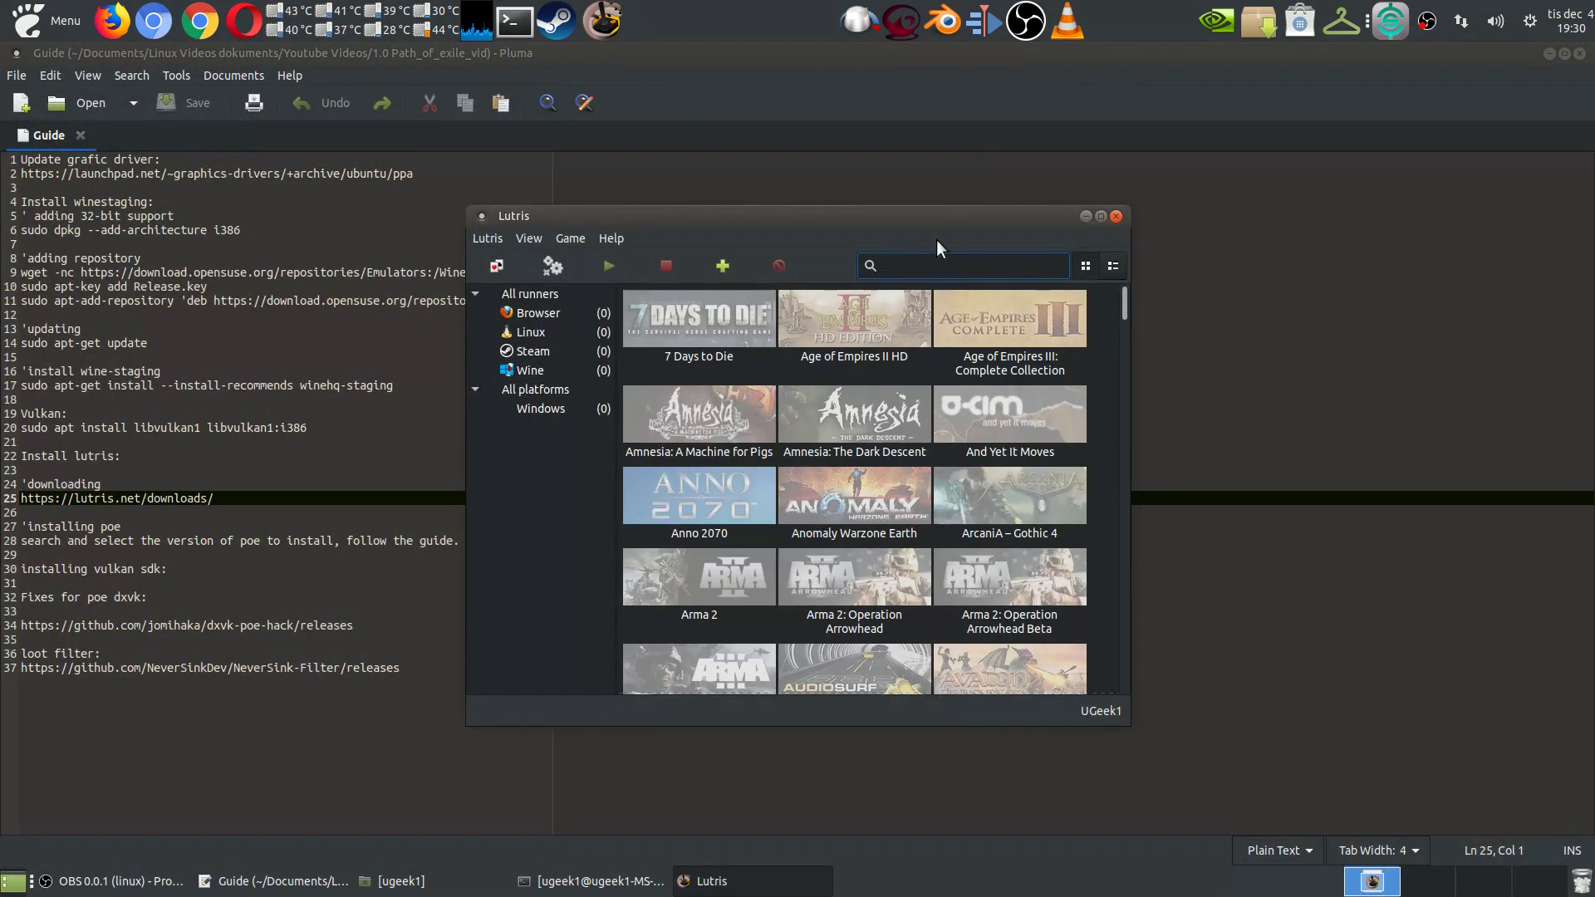
text(path)
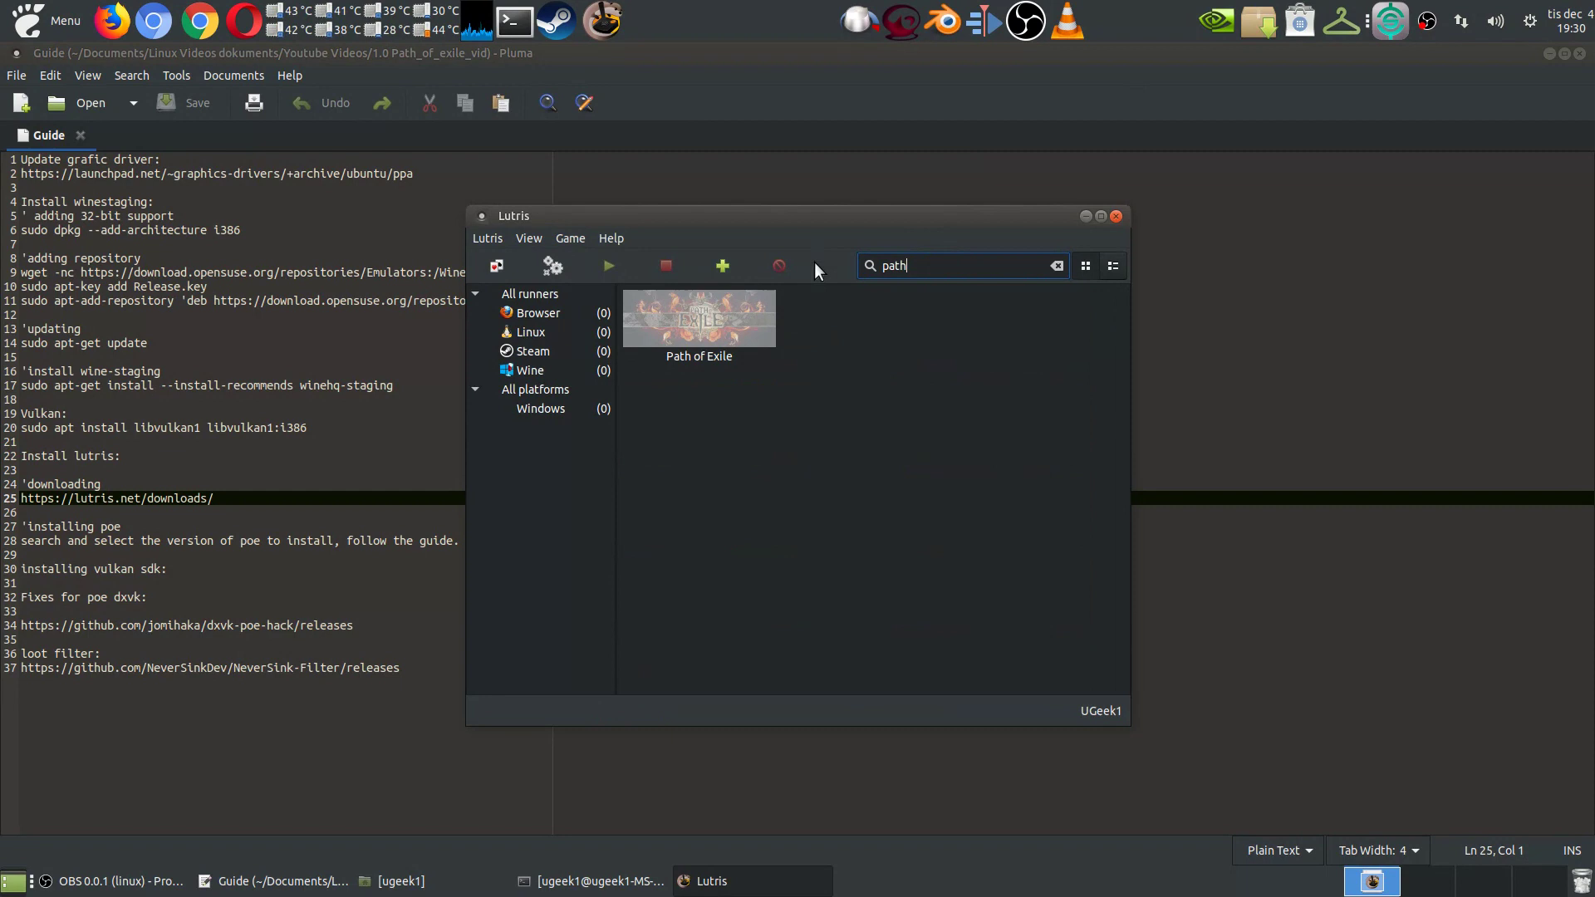
right_click(724, 307)
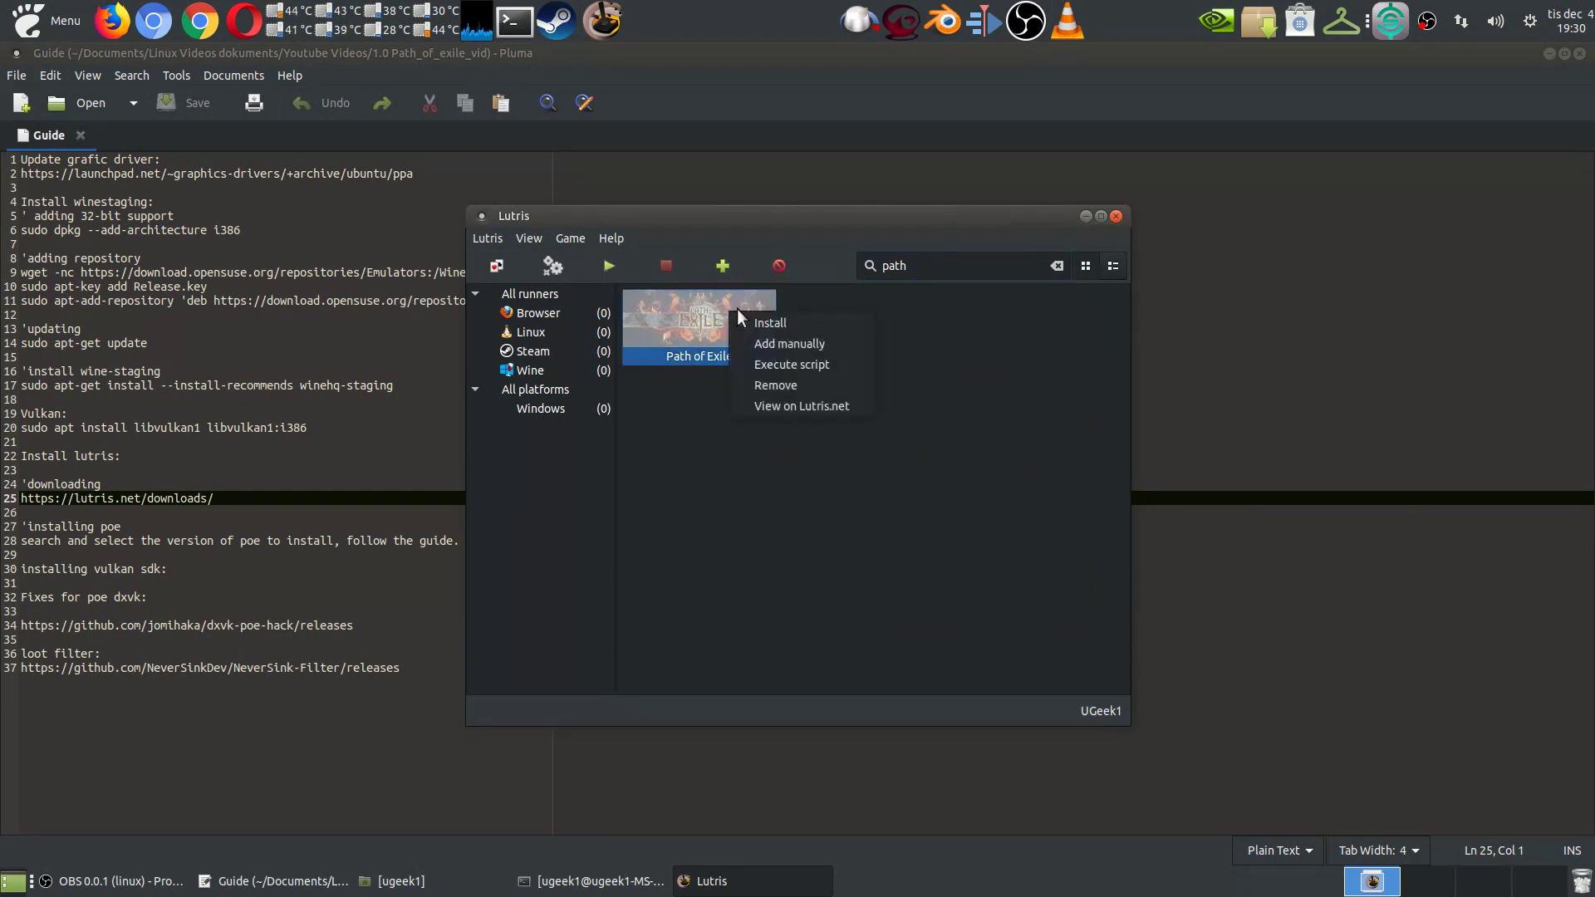
click(802, 326)
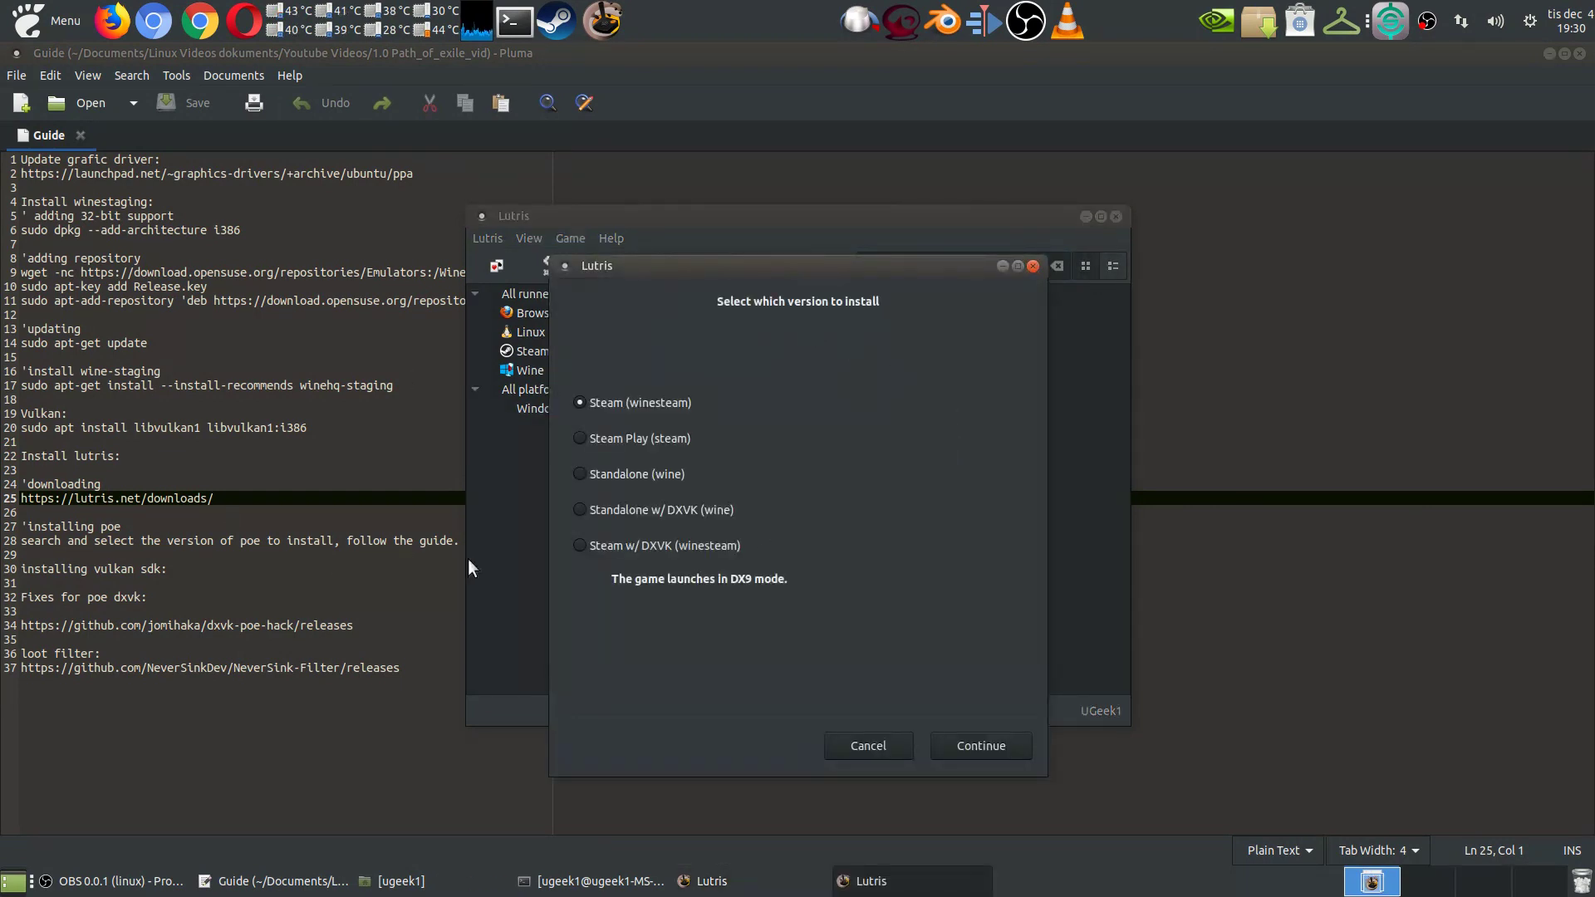
Step: Choose the Standalone w/ DXVK (wine) version and install it in the default path-of-exile directory
click(647, 510)
click(970, 751)
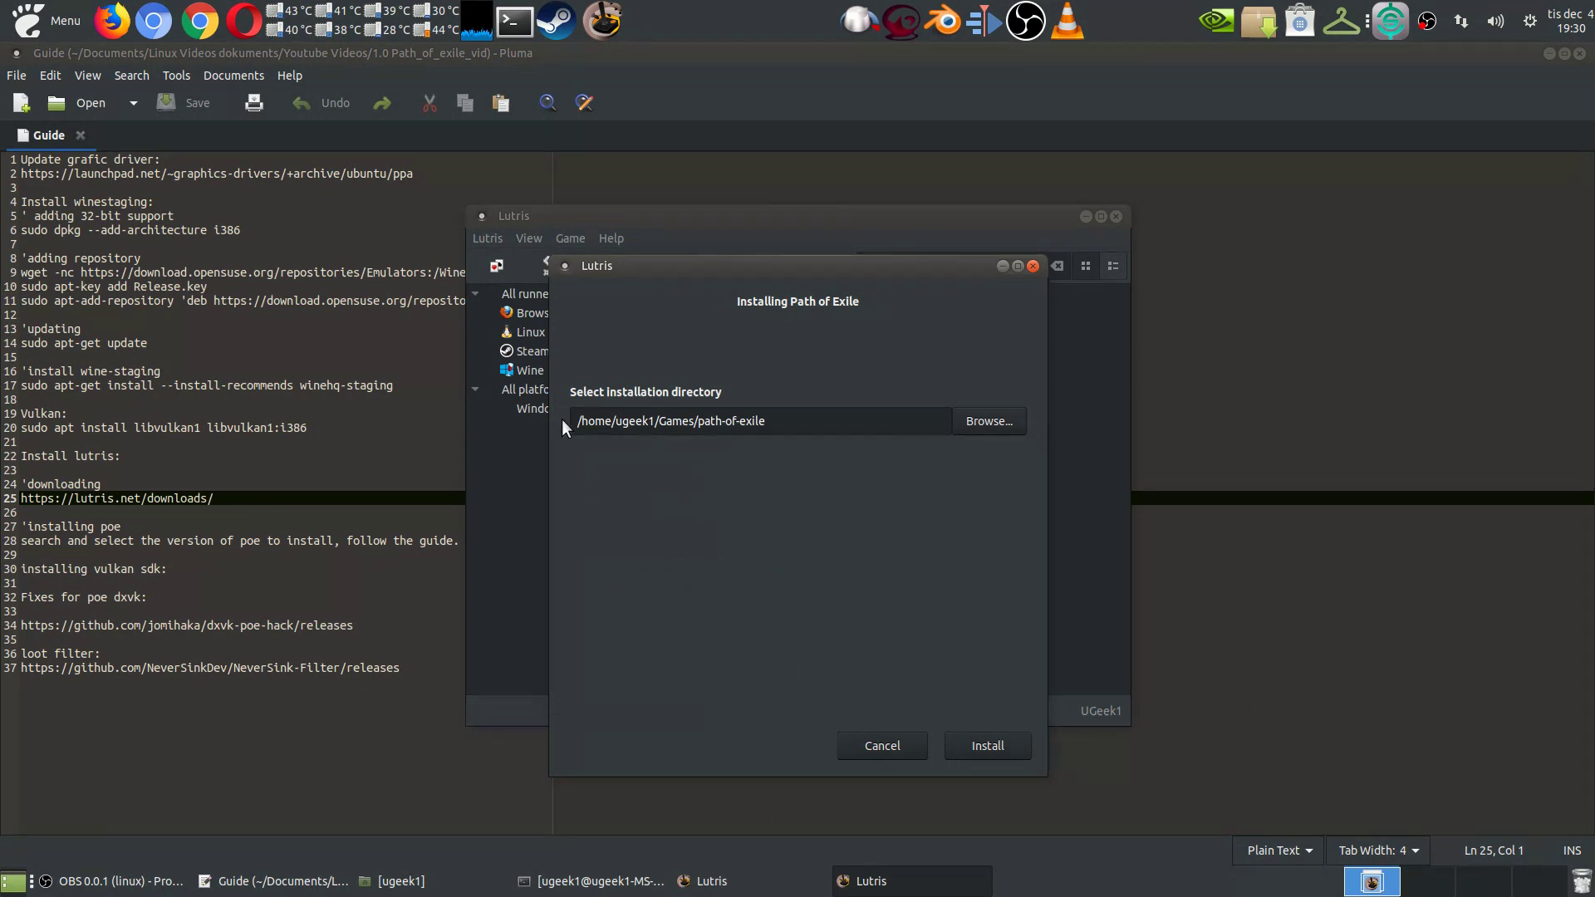
click(1013, 758)
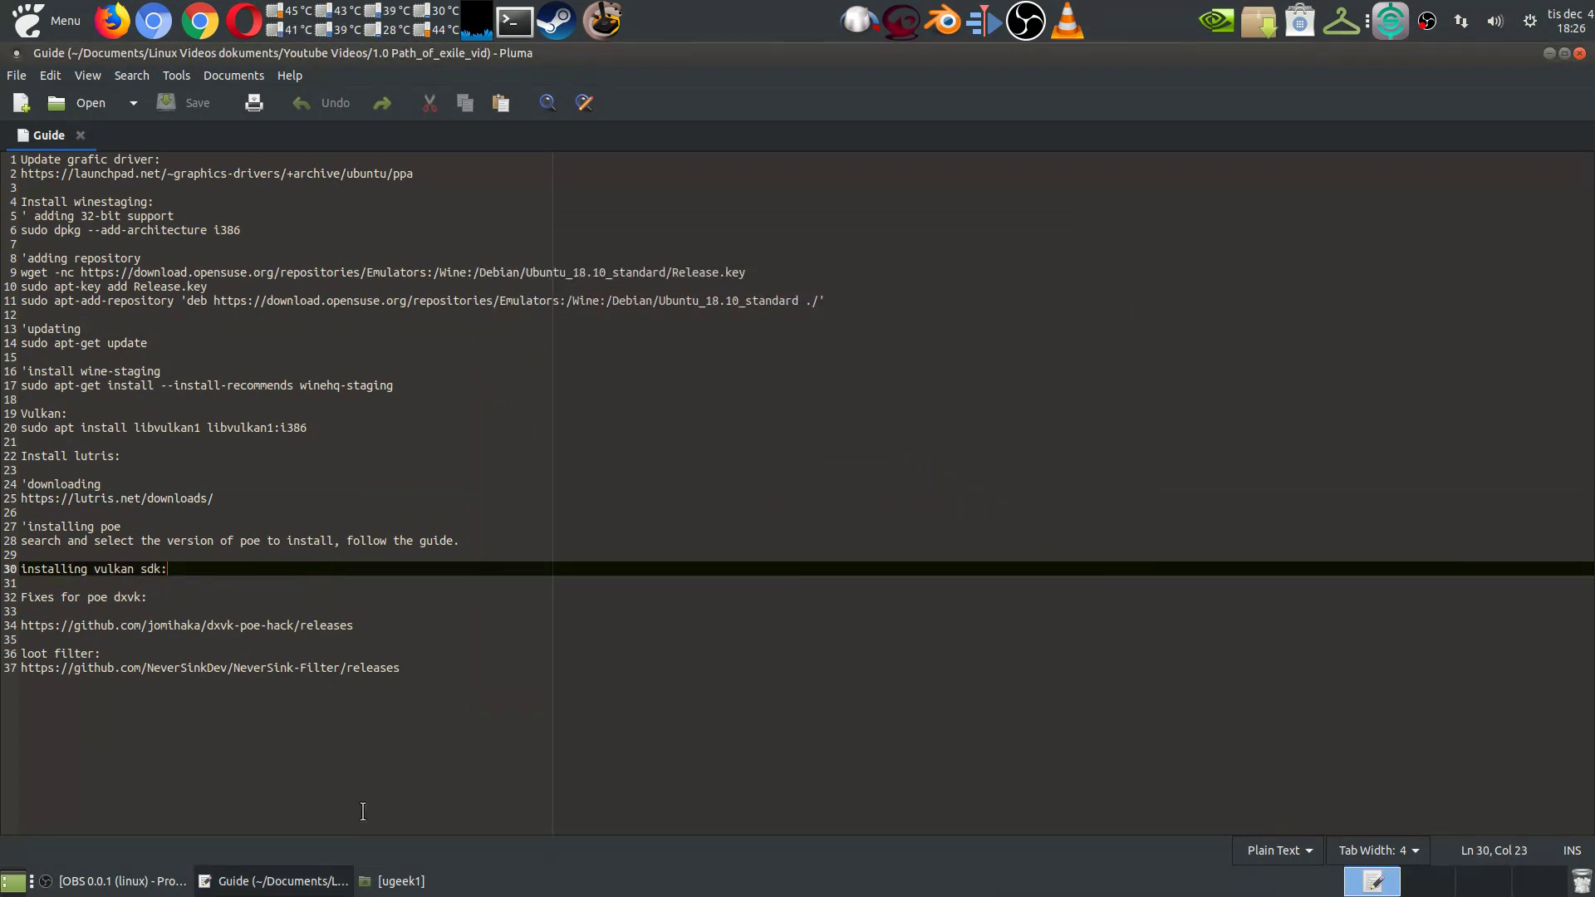
Step: Reopen Lutris, show only the Windows platform games and launch Winetricks for Path of Exile
click(603, 20)
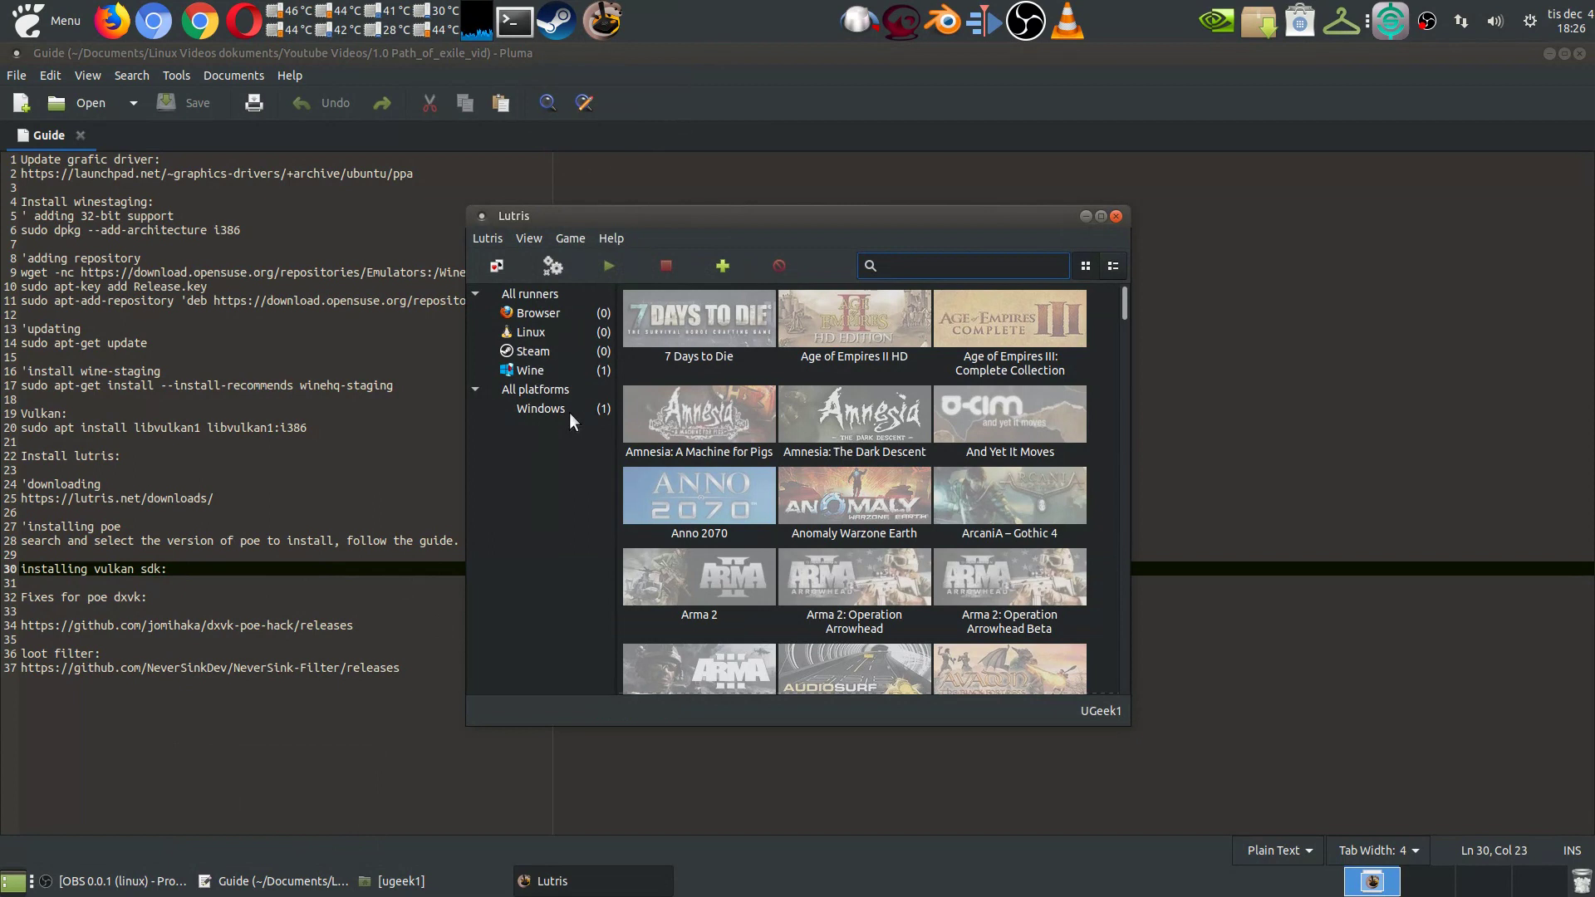
click(557, 407)
click(702, 329)
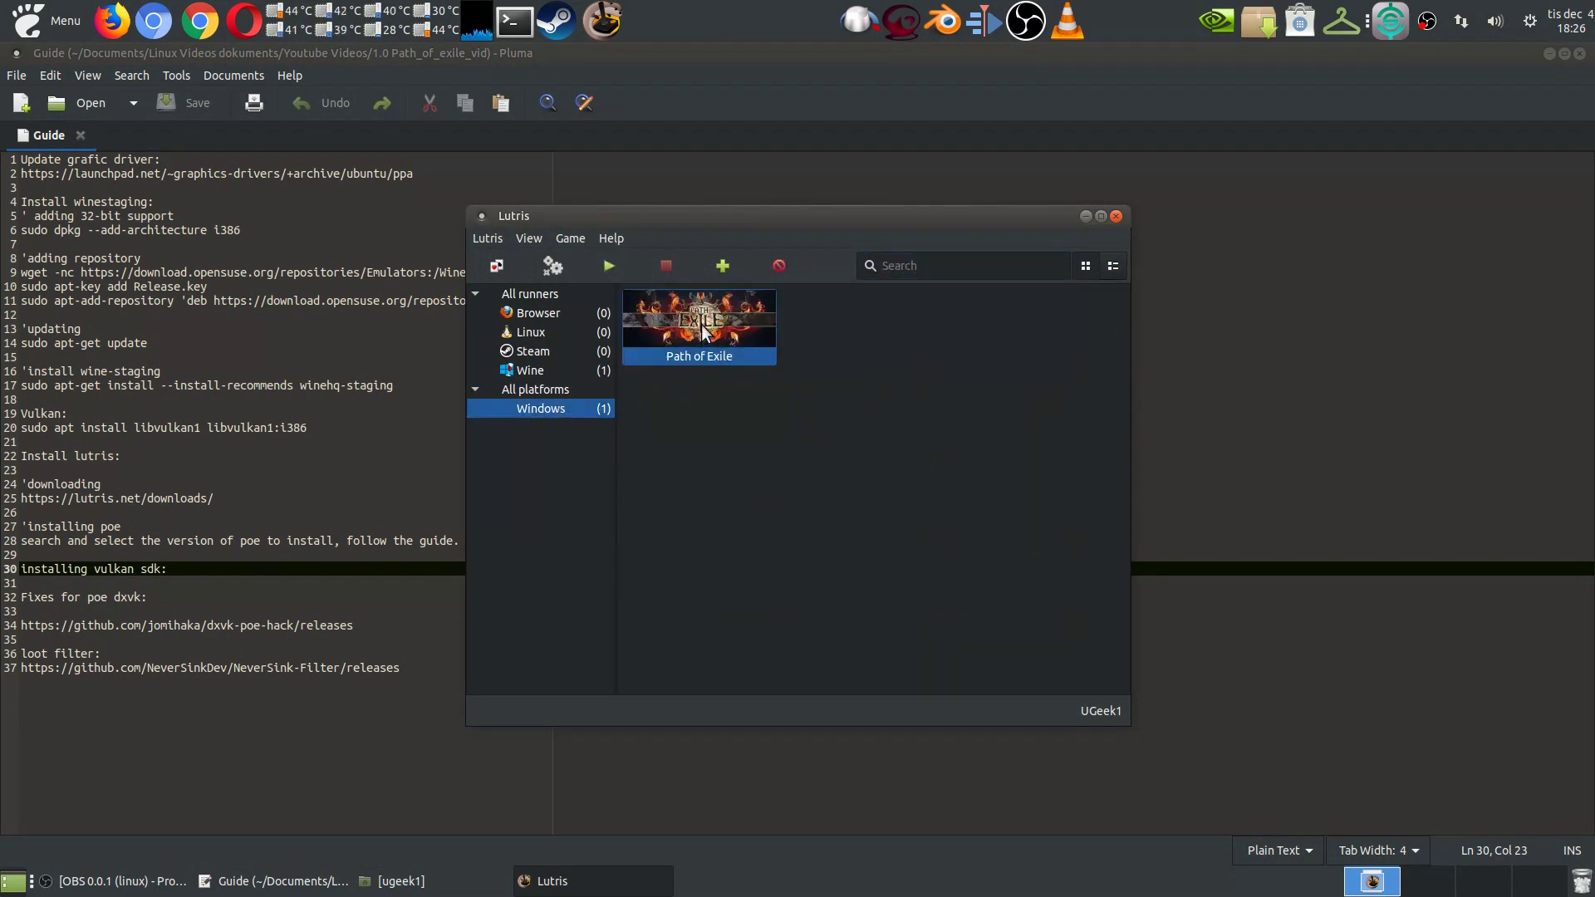
right_click(701, 325)
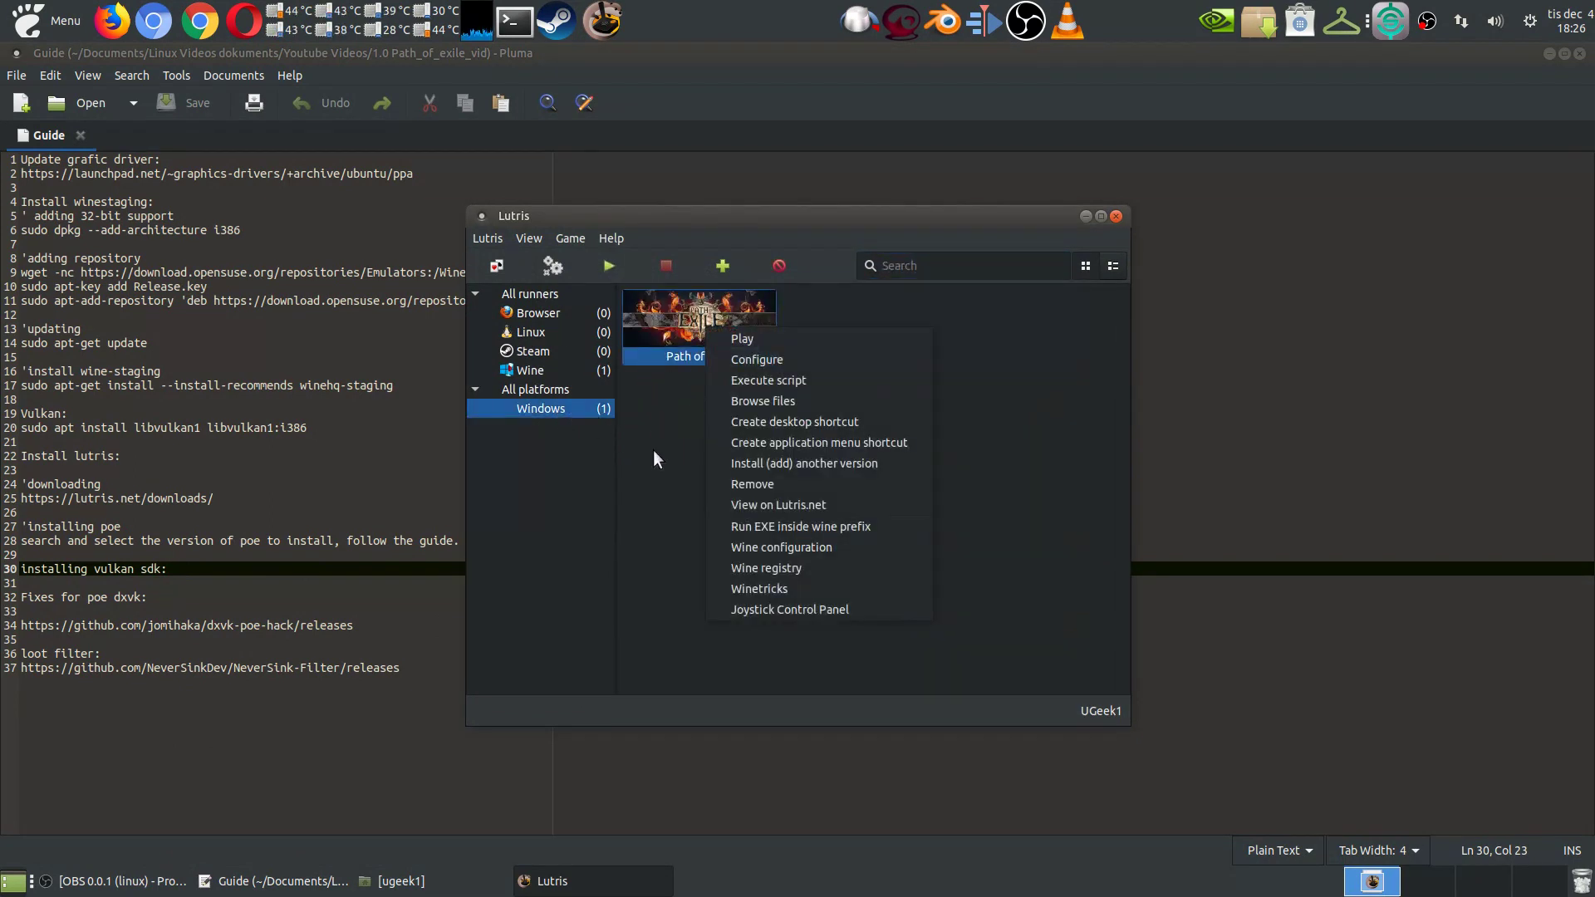
click(679, 446)
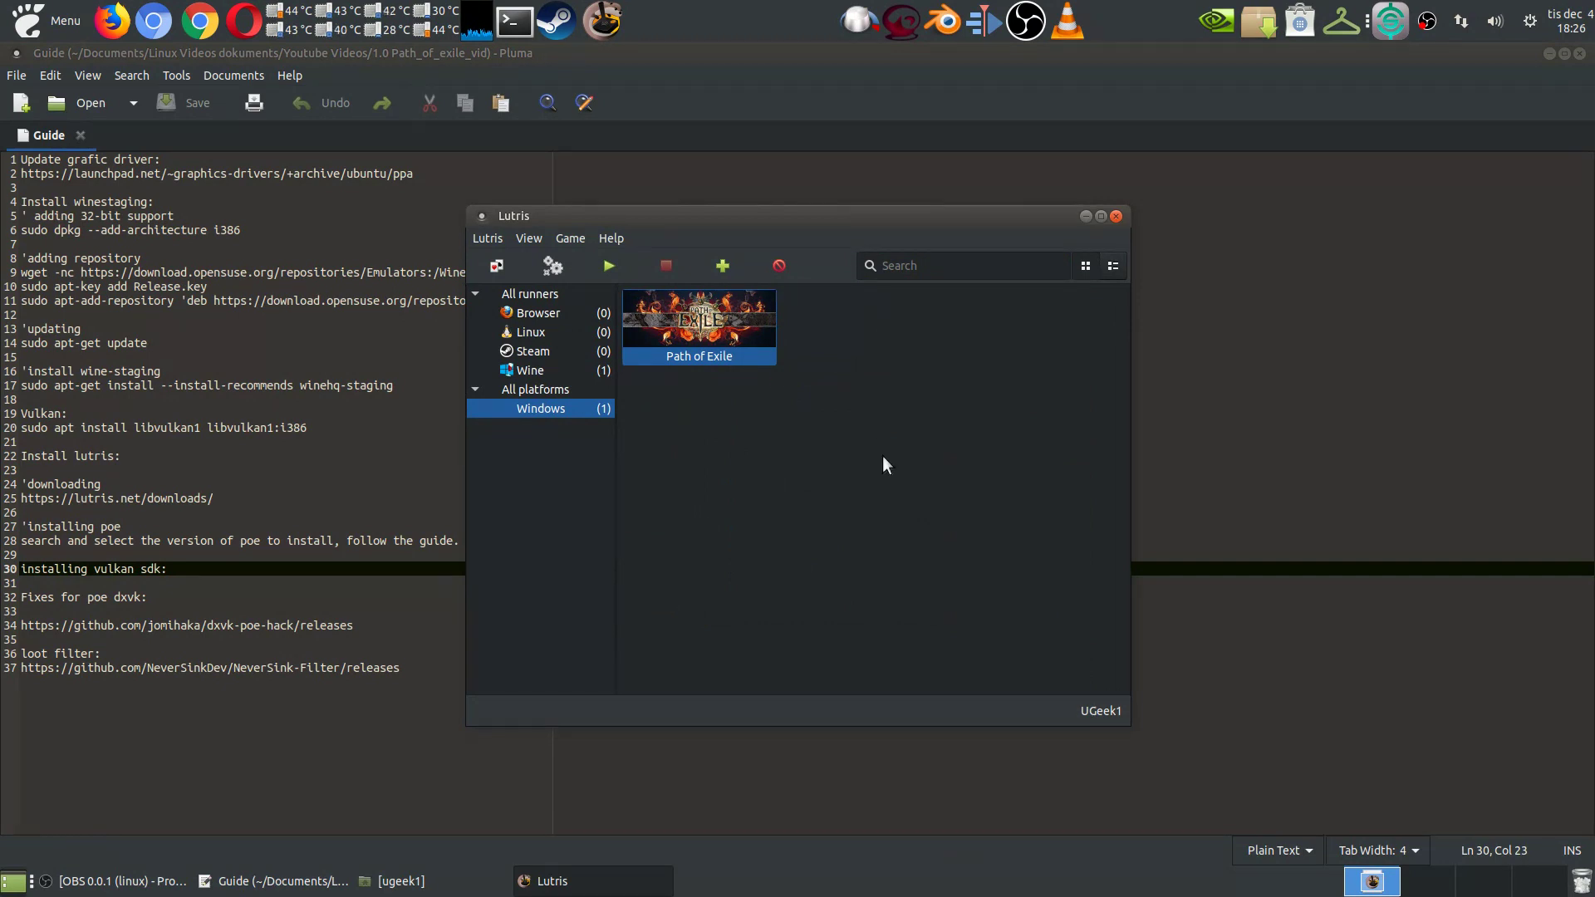
right_click(721, 324)
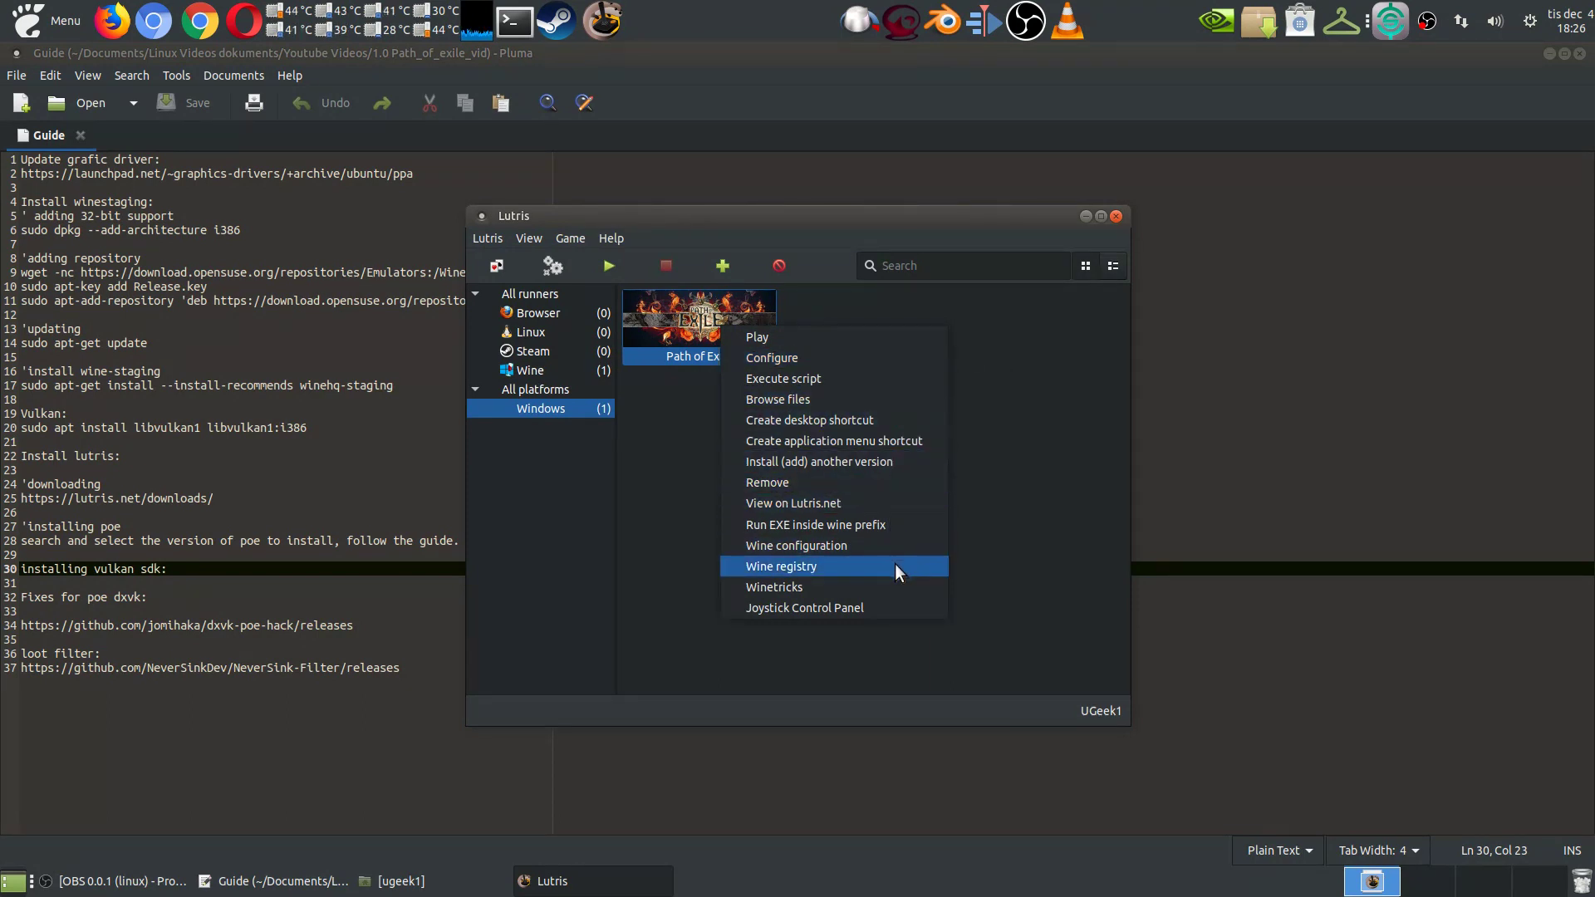
click(854, 587)
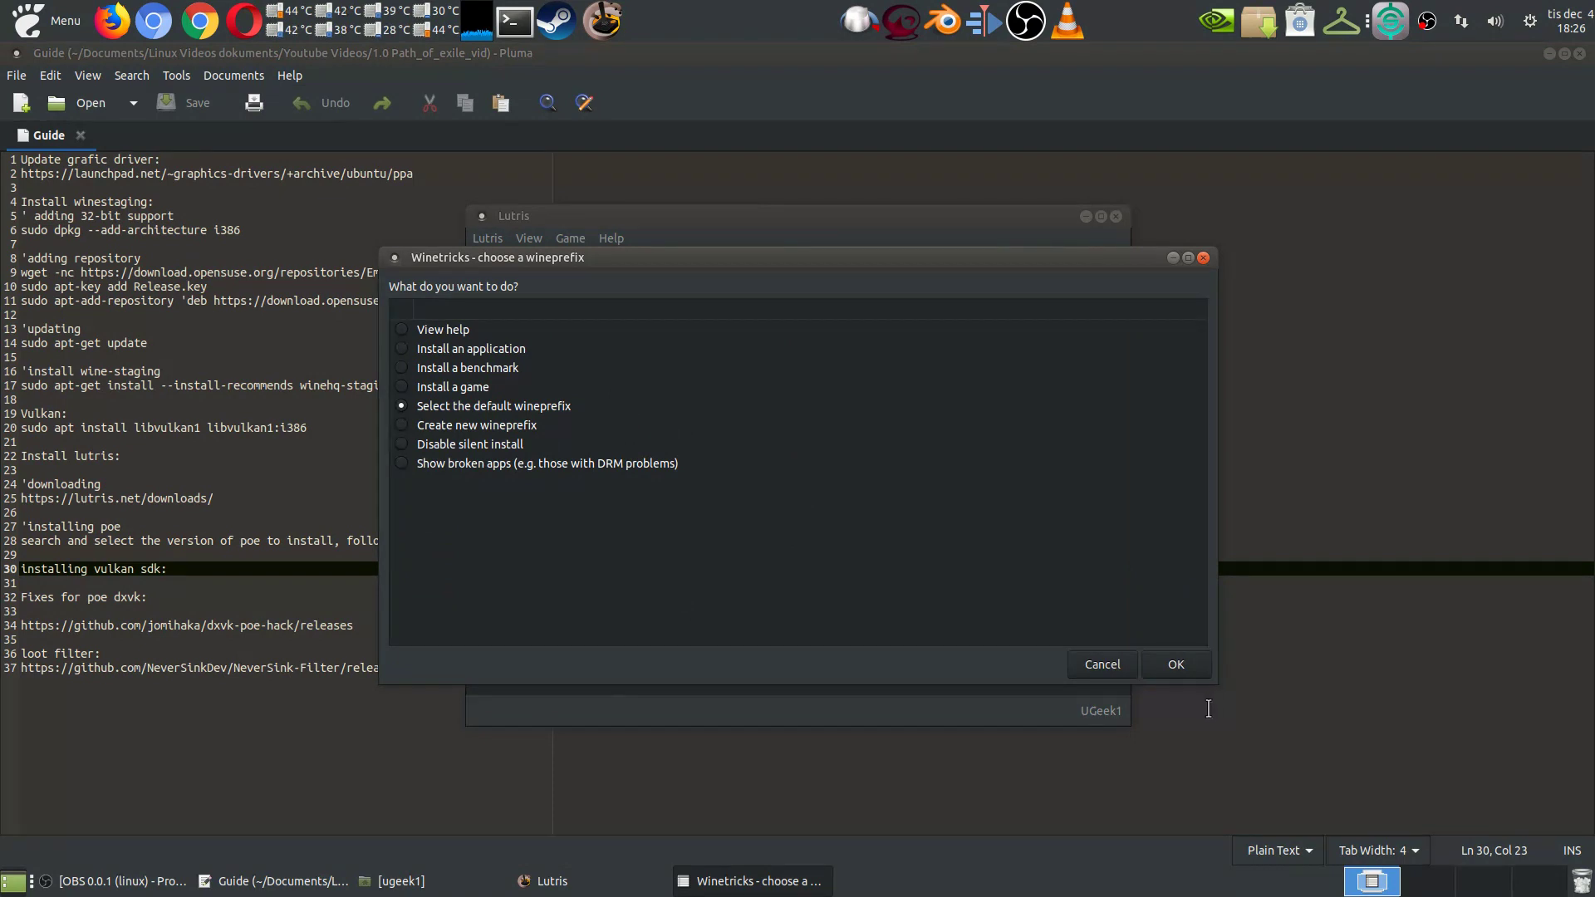
Step: Choose to install a Windows DLL or component in the default wineprefix and find the dxvk93 package
click(1167, 666)
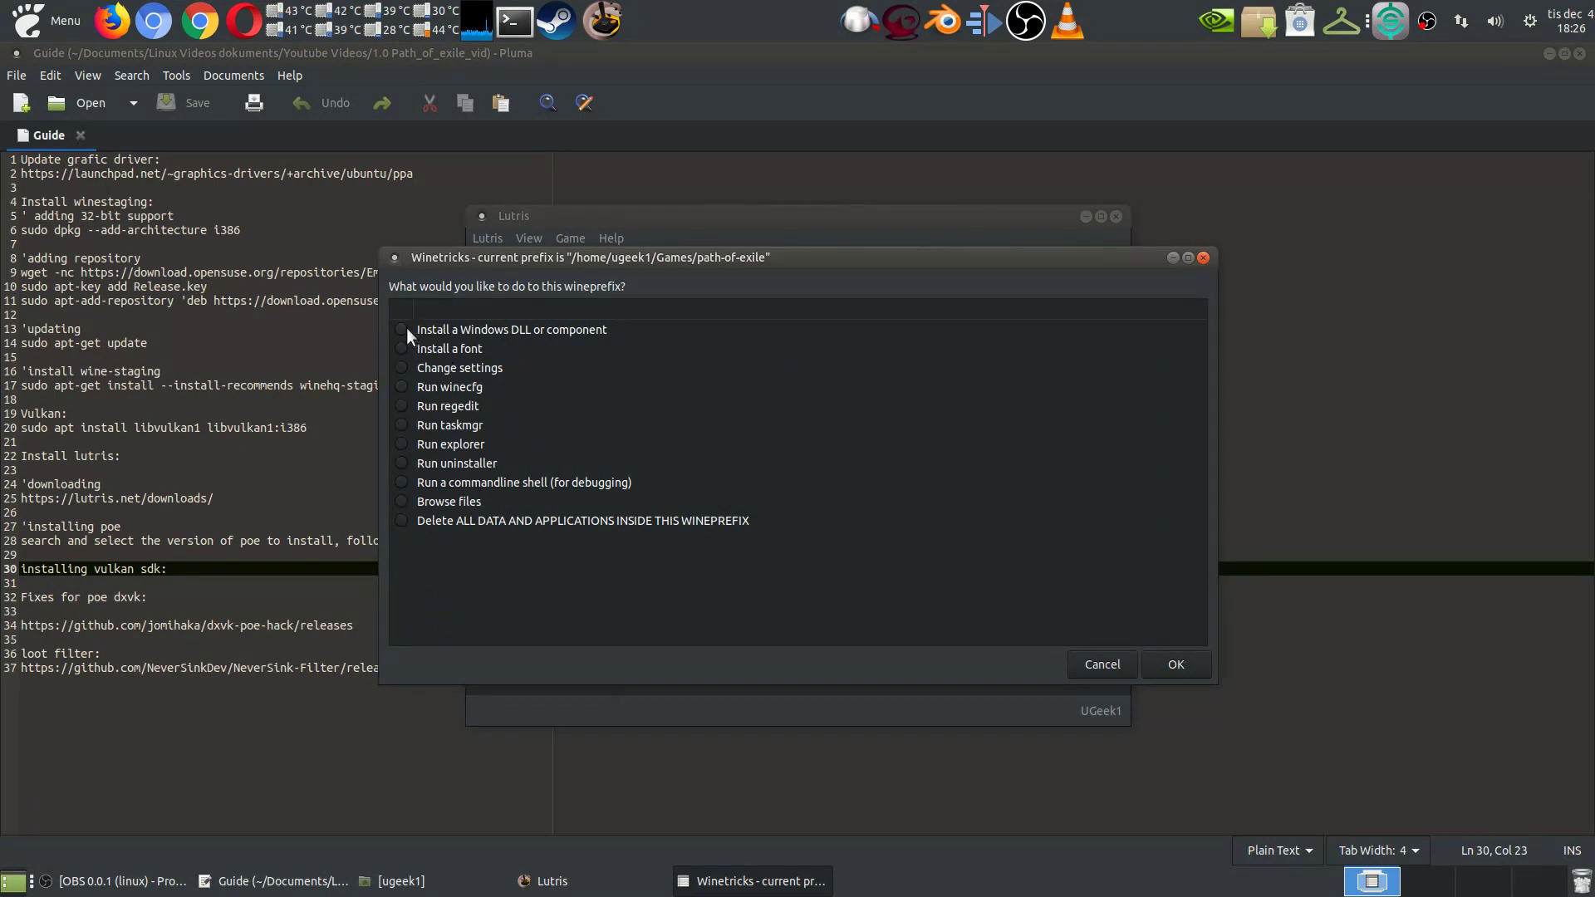
click(1193, 664)
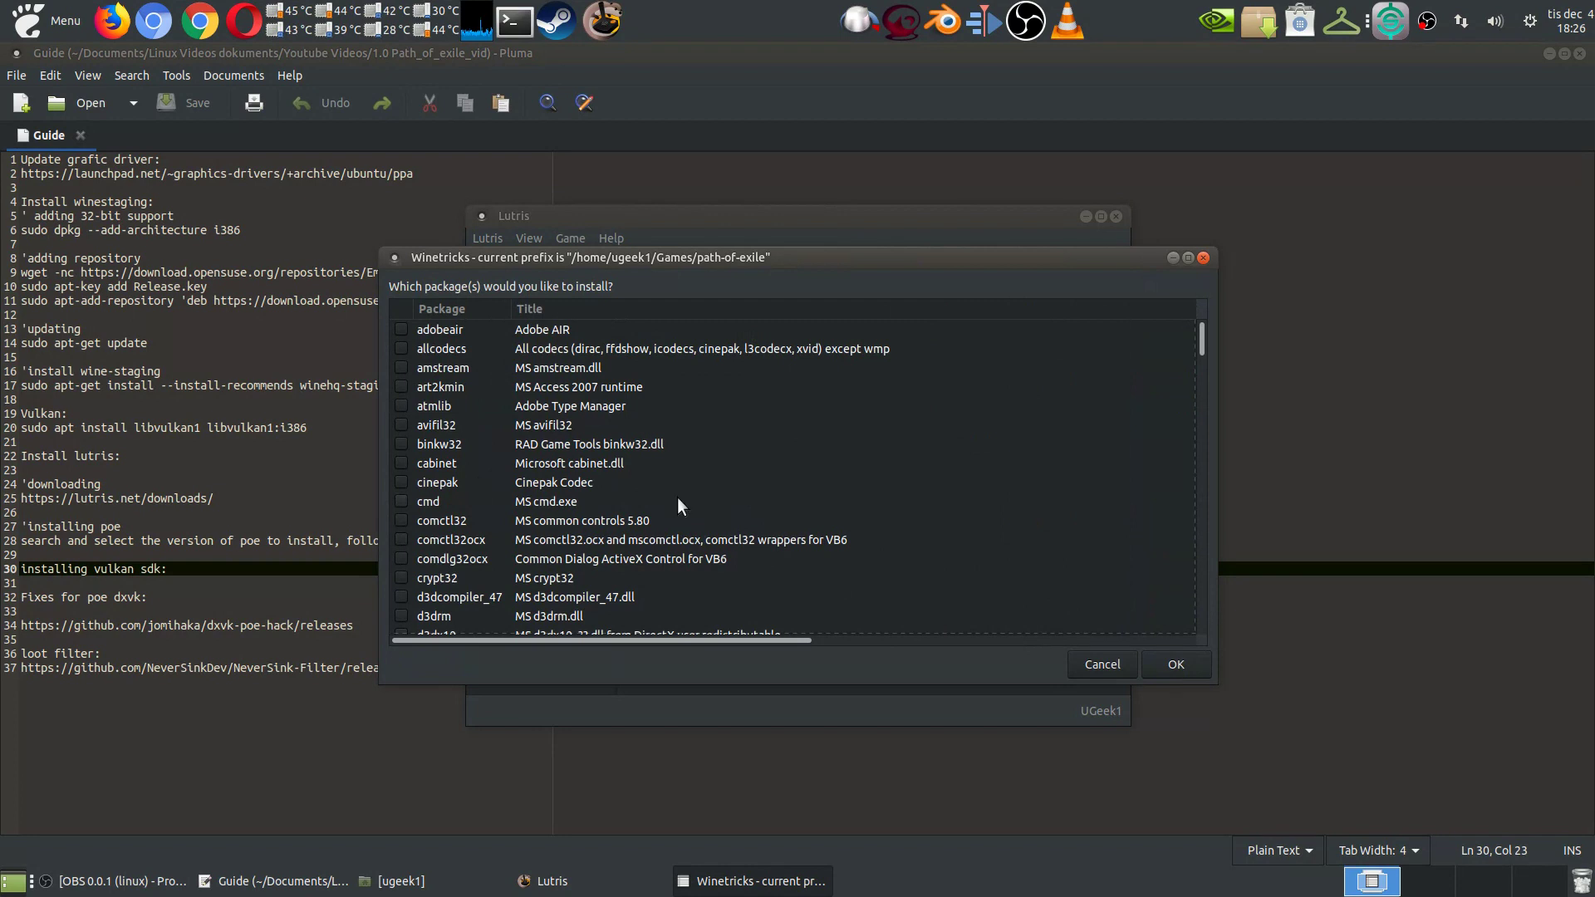
scroll(664, 475, down, 12)
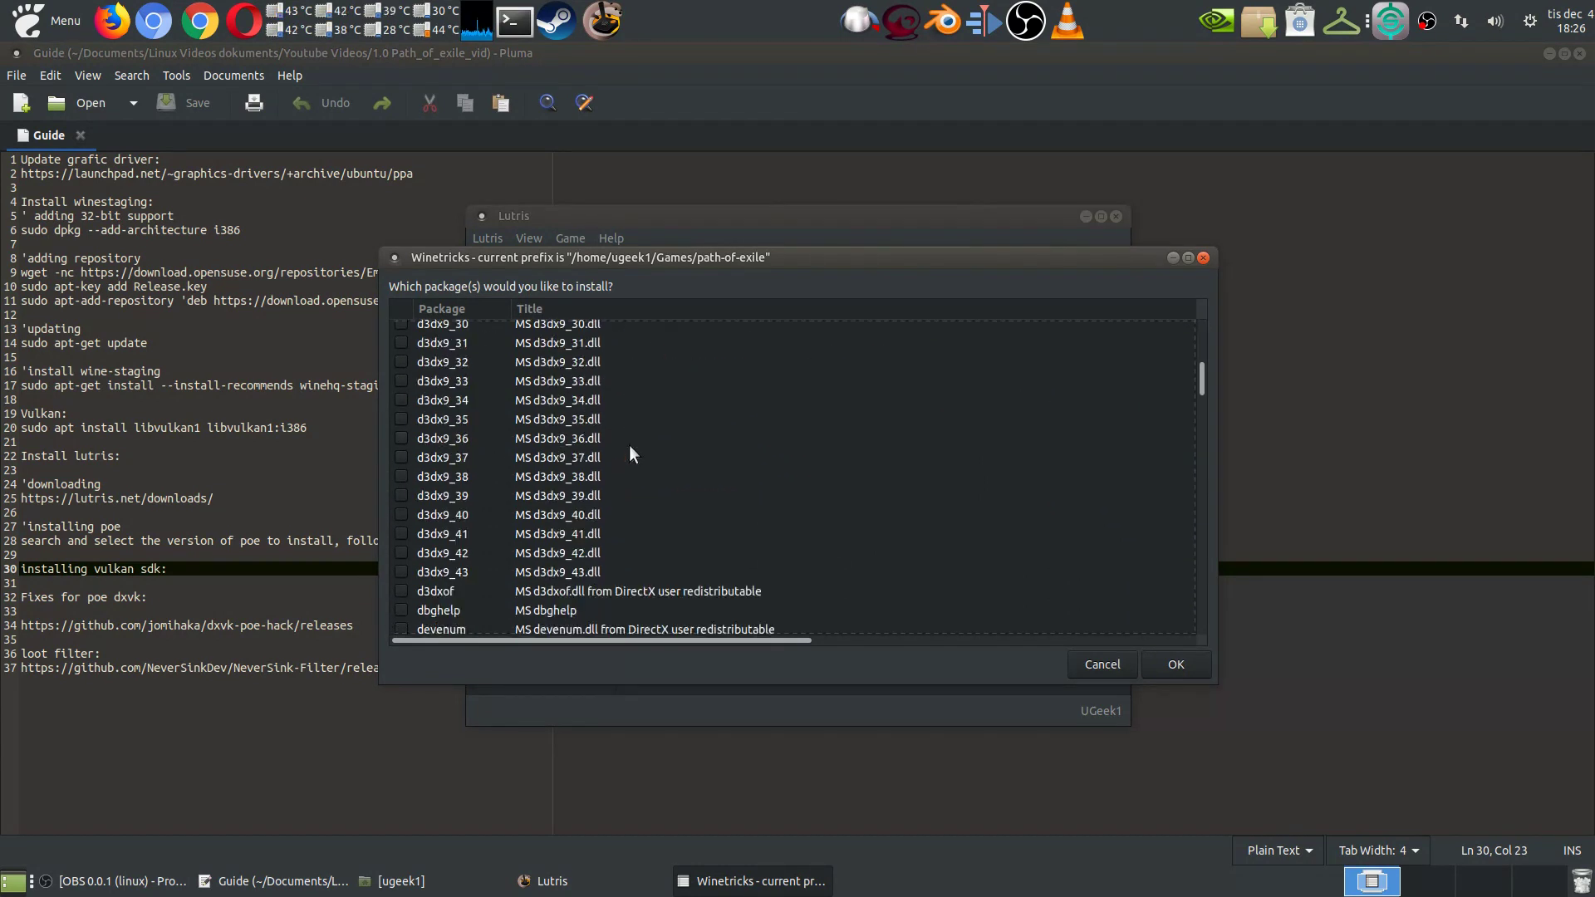
scroll(629, 446, down, 15)
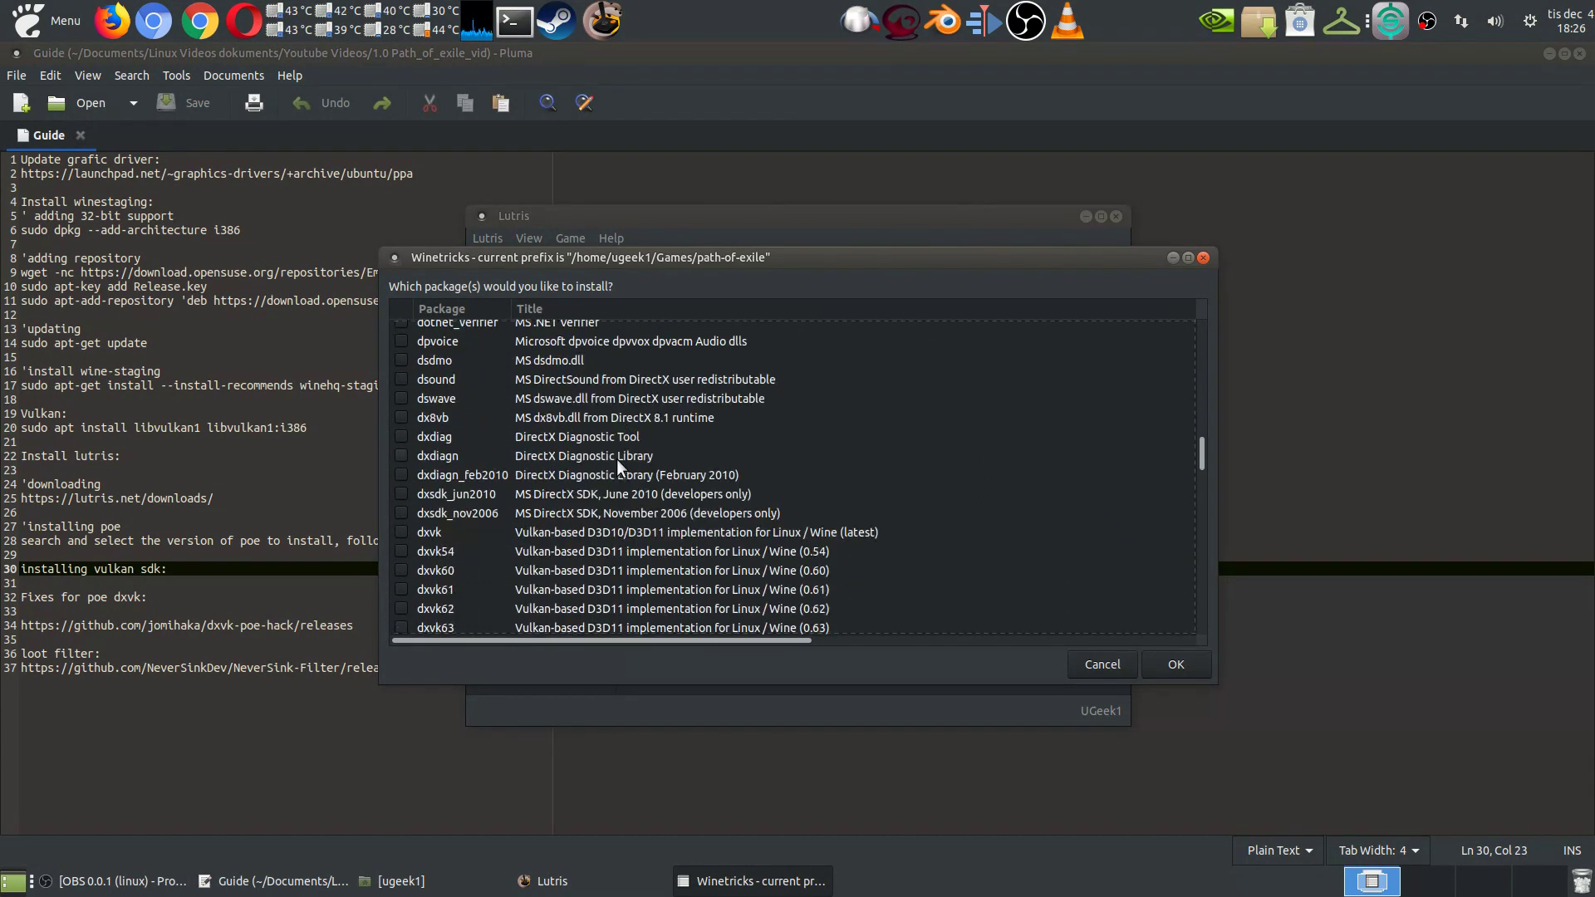
scroll(615, 460, down, 10)
scroll(576, 546, up, 3)
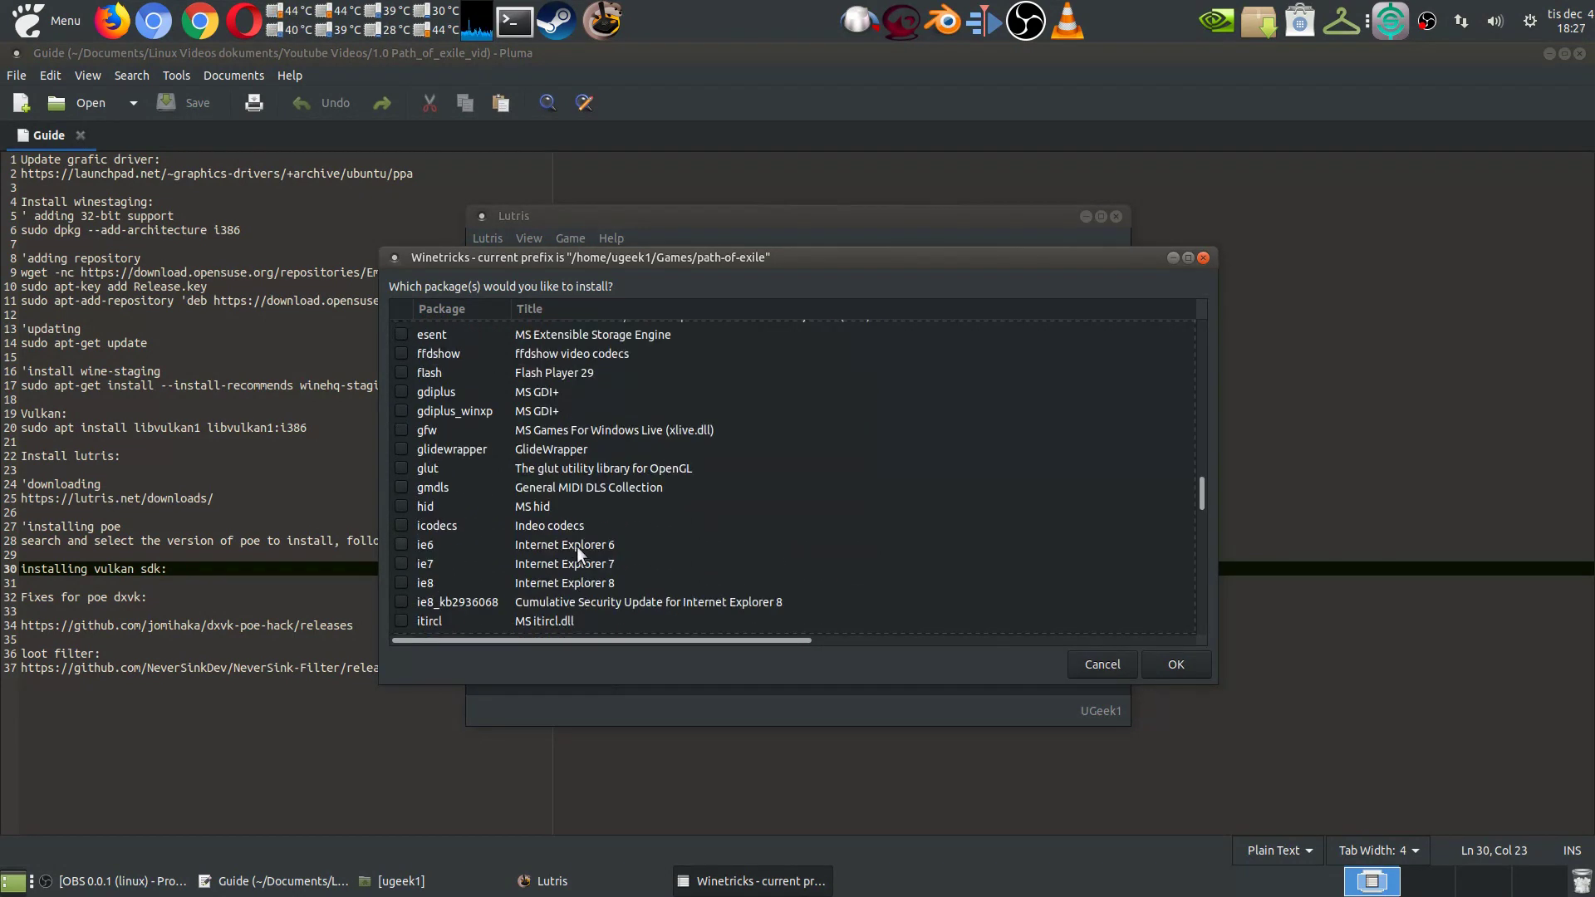
click(398, 404)
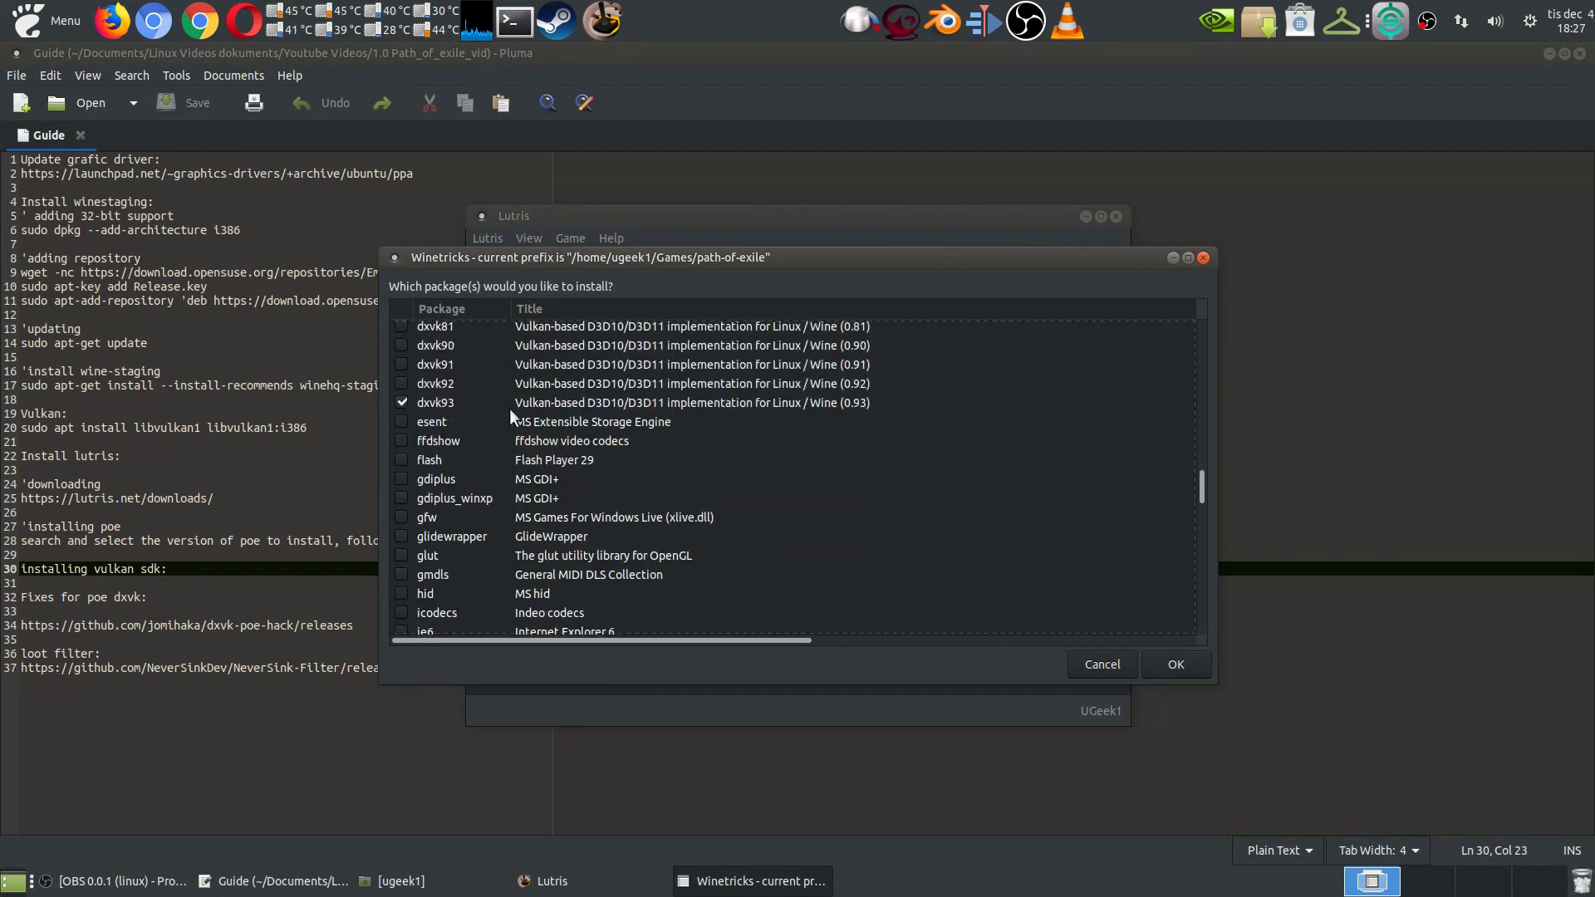
Step: Locate the vulkansdk package in the Winetricks component list, then cancel Winetricks without installing anything
scroll(510, 412, down, 12)
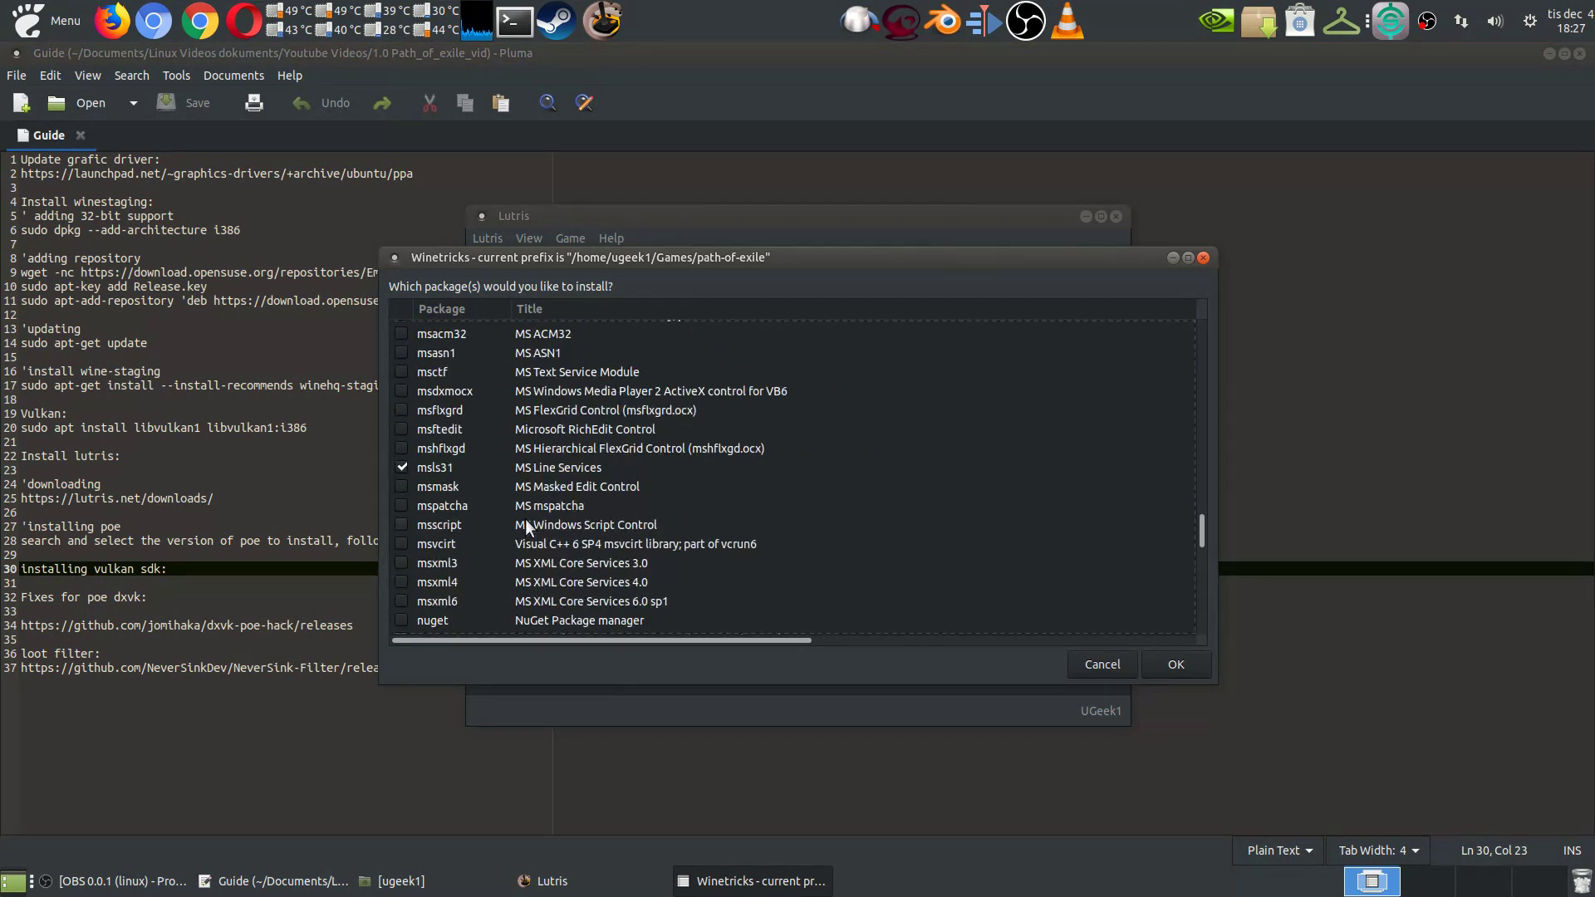
scroll(507, 516, down, 6)
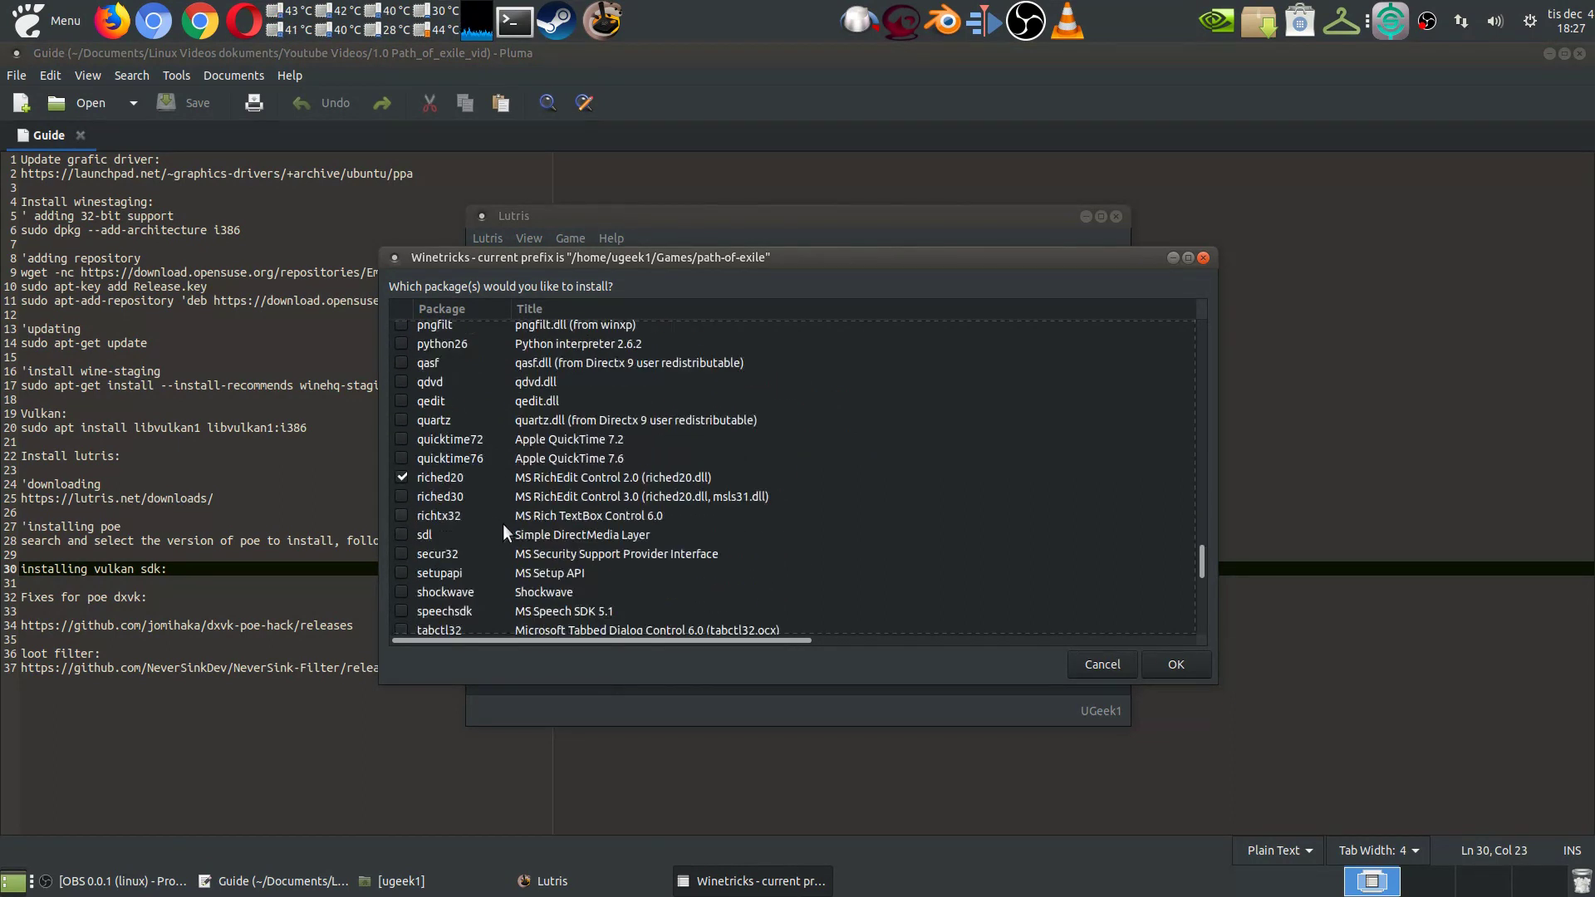
scroll(503, 523, down, 8)
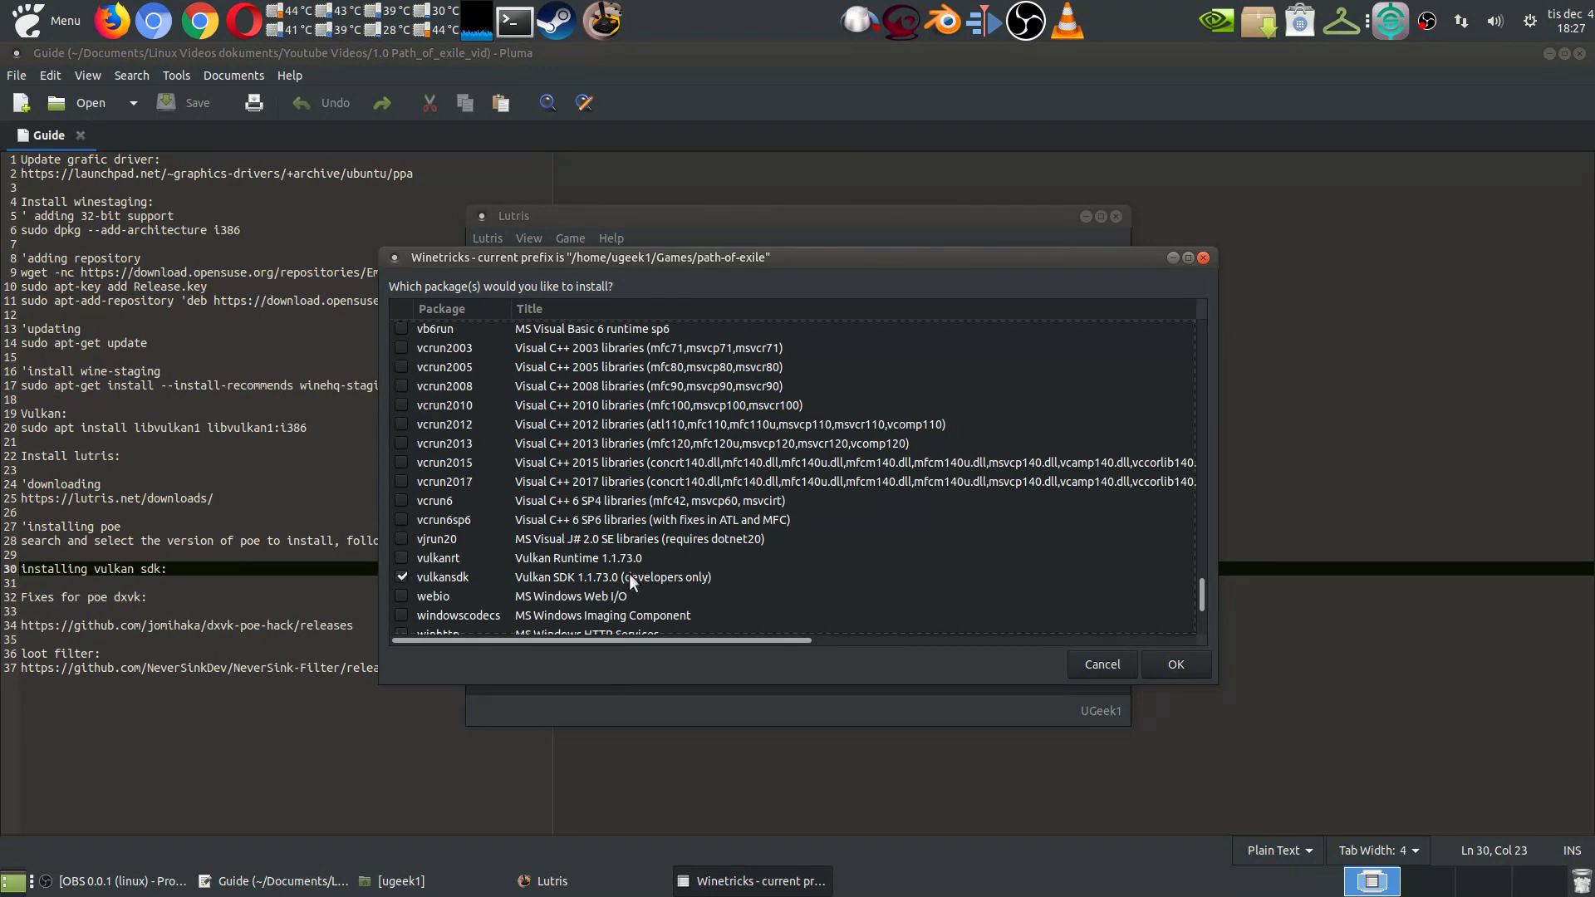
scroll(985, 637, down, 5)
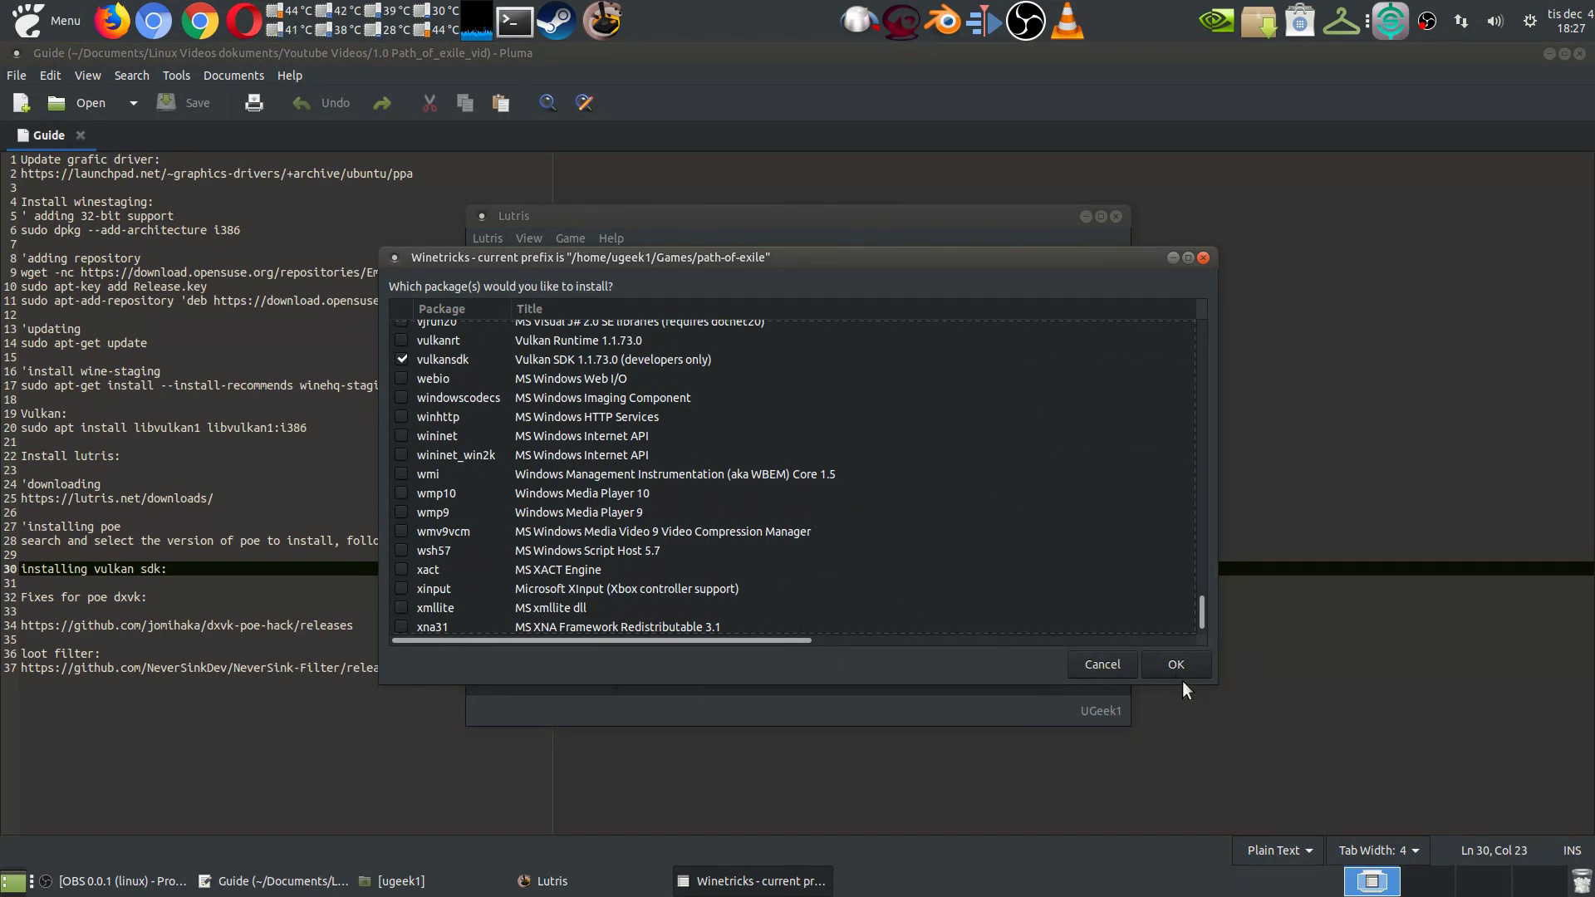
click(1098, 666)
click(1123, 666)
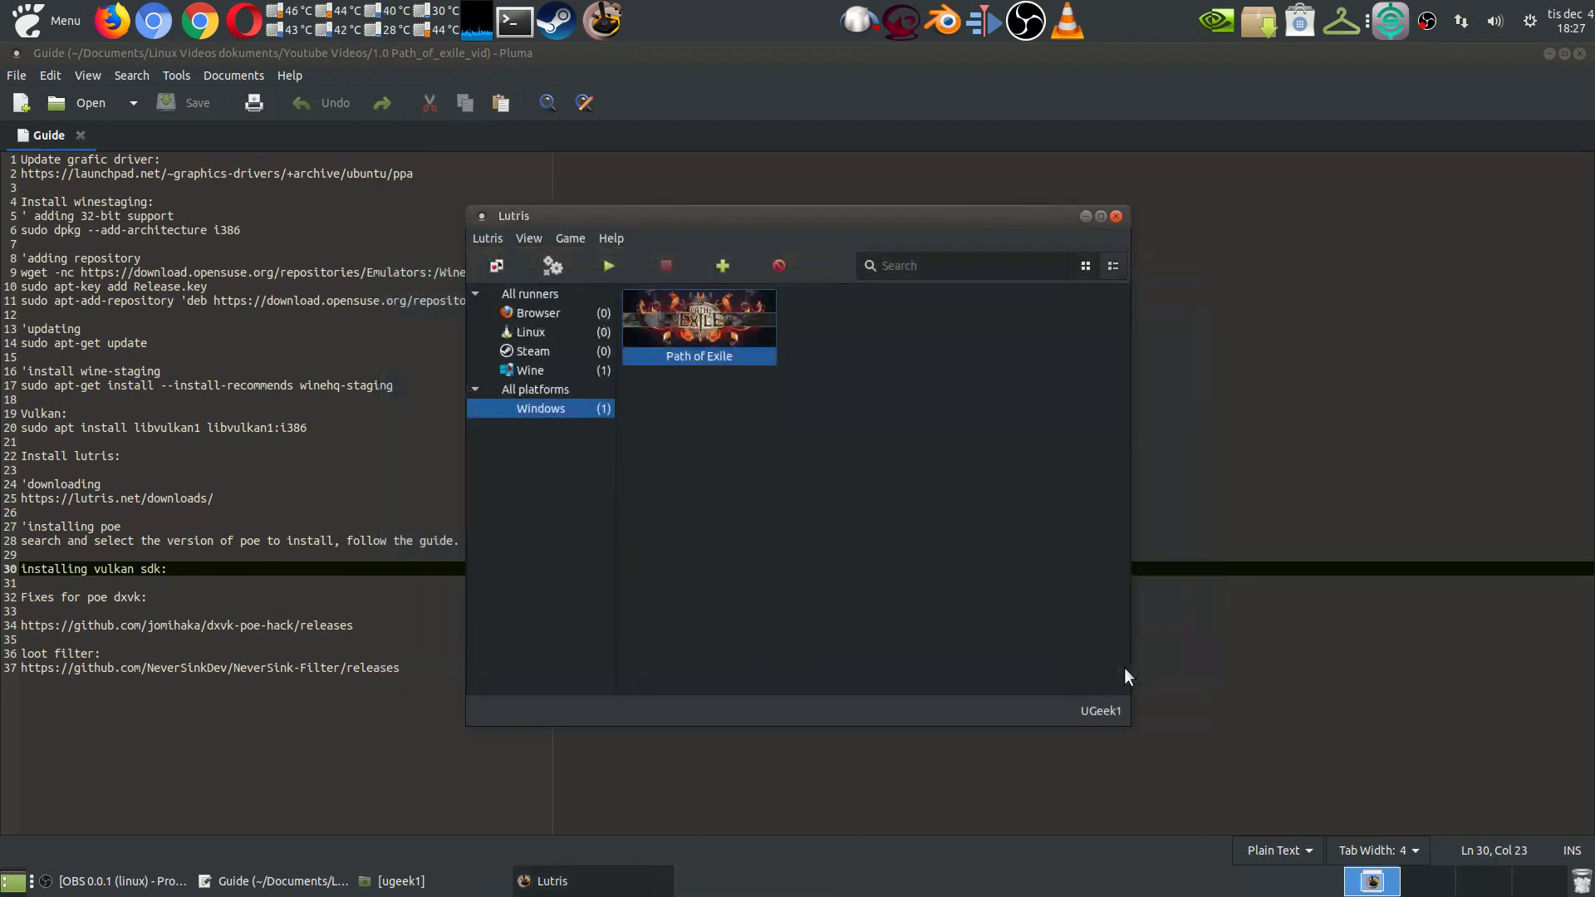
click(1092, 658)
click(863, 509)
Step: Copy the dxvk-poe-hack releases link from the guide and open it in Firefox
click(263, 623)
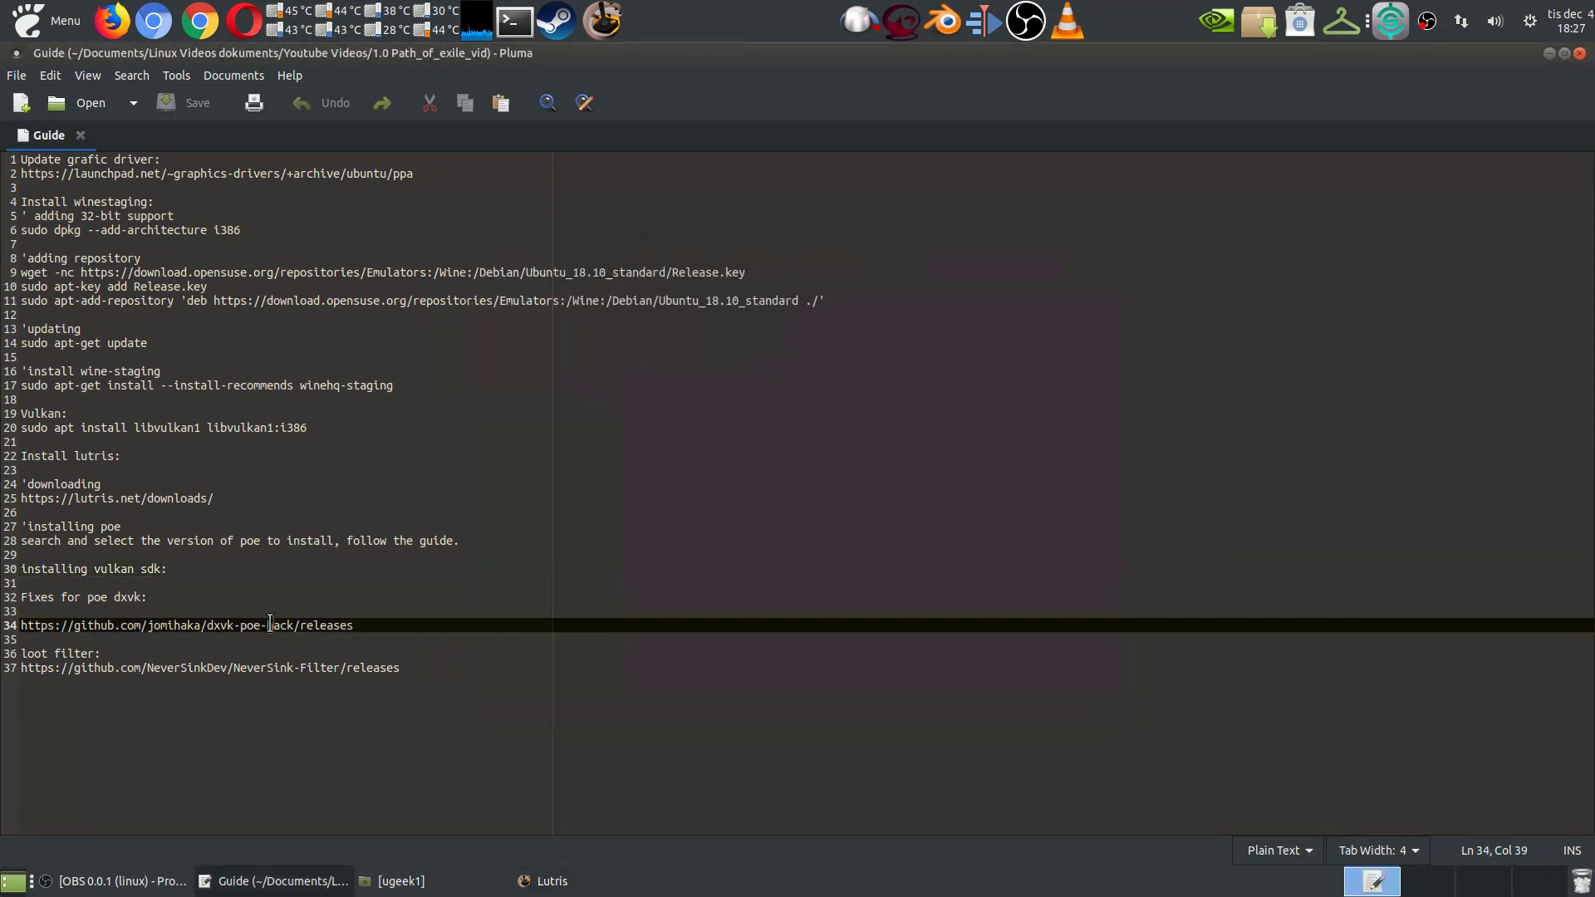
double_click(269, 623)
triple_click(252, 625)
key(ctrl+c)
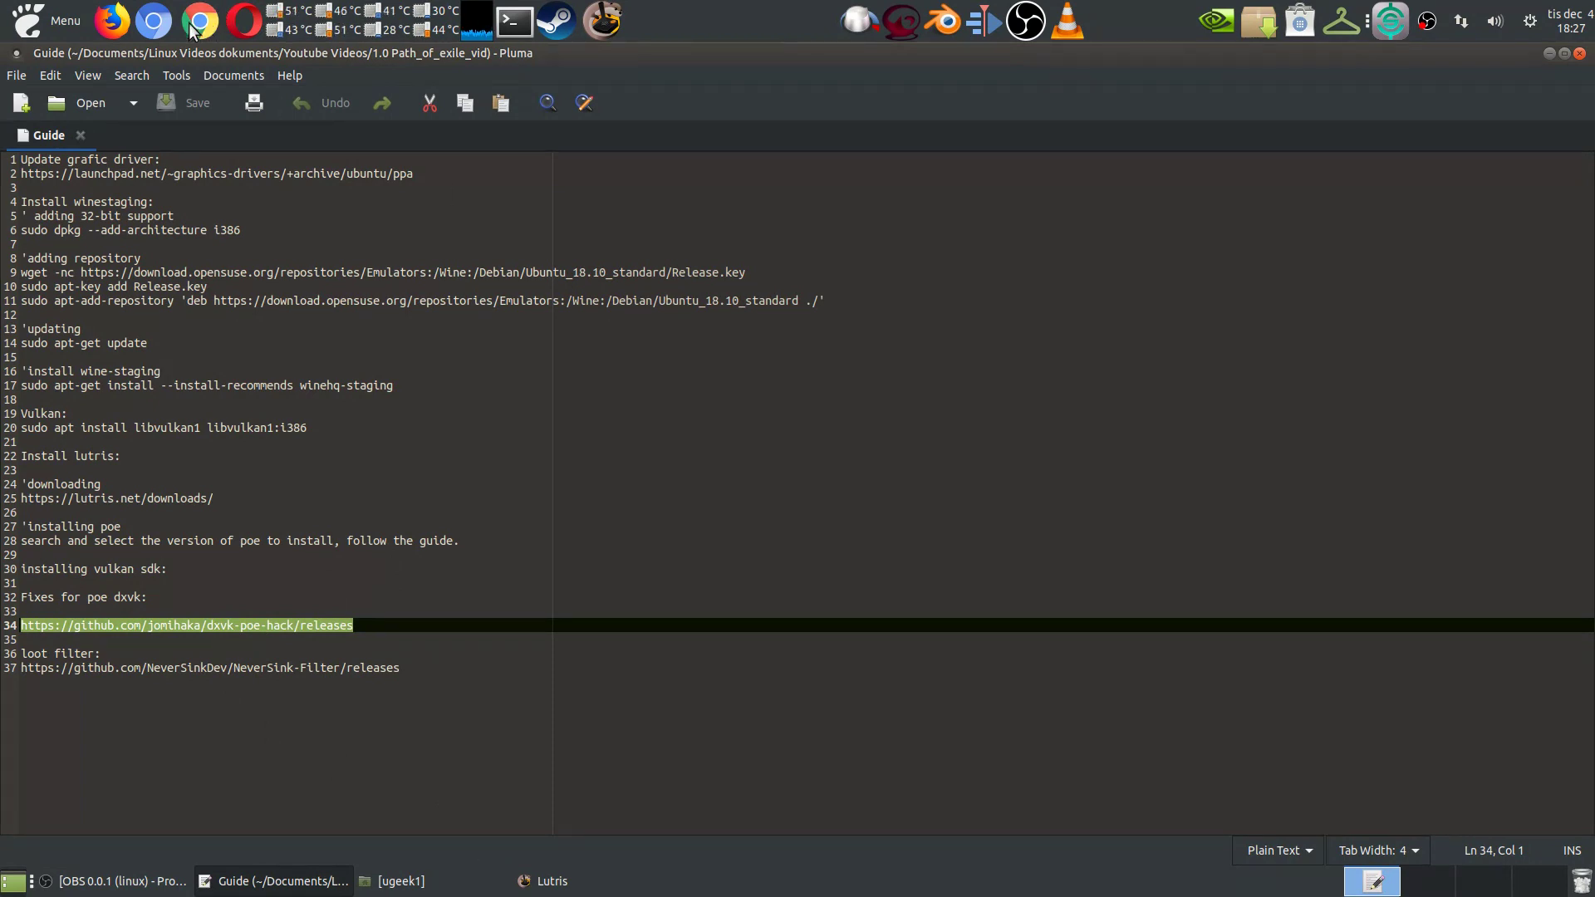
click(112, 21)
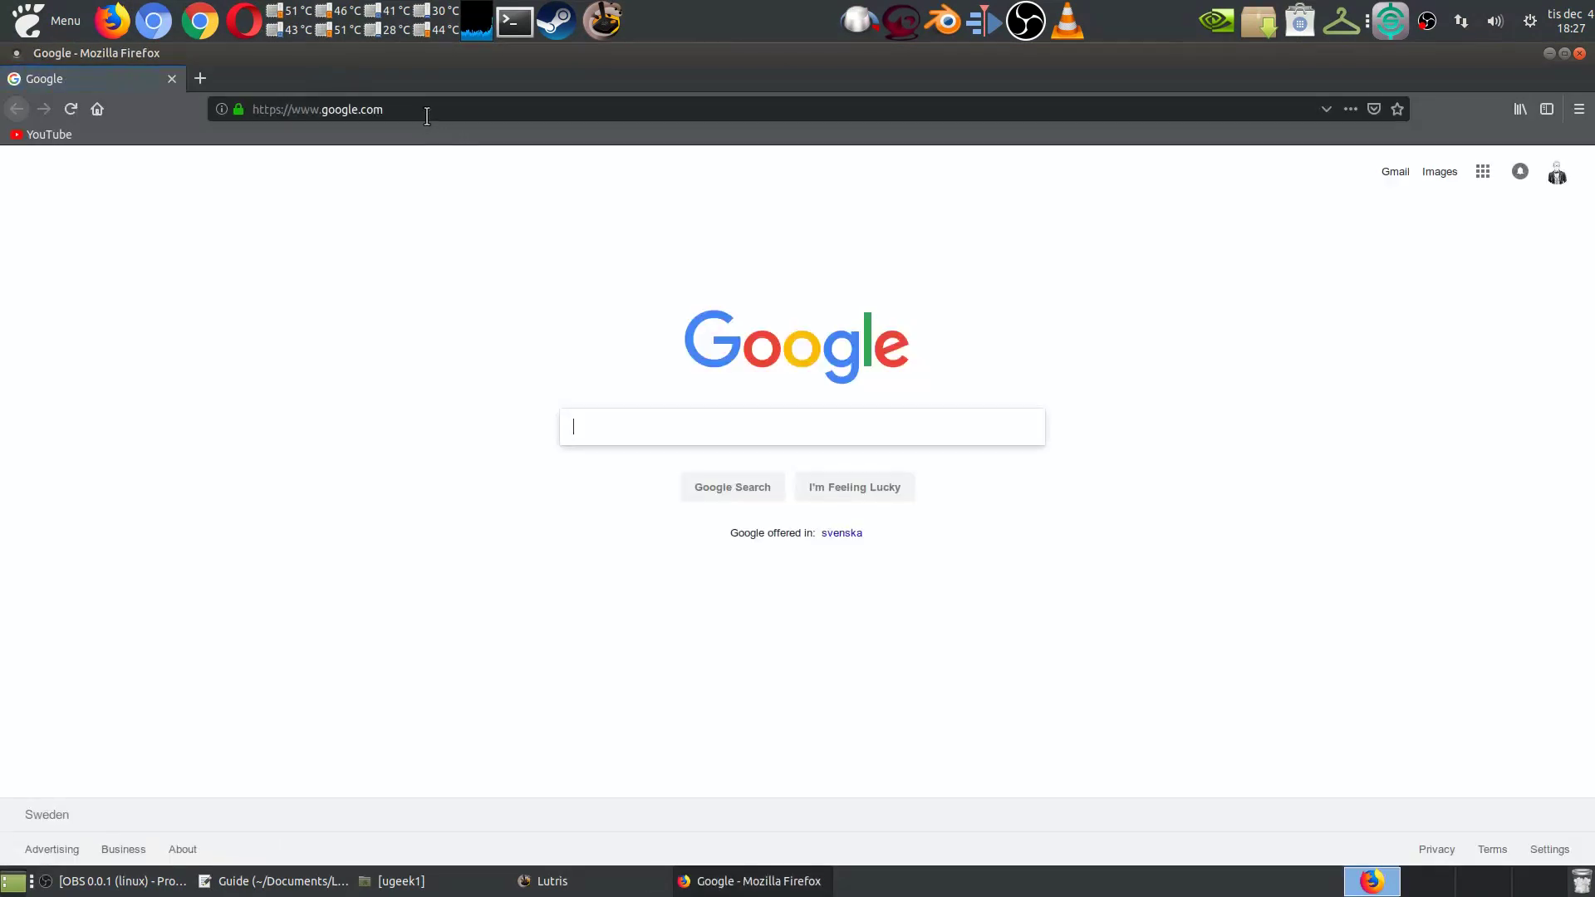
click(426, 116)
key(ctrl+v)
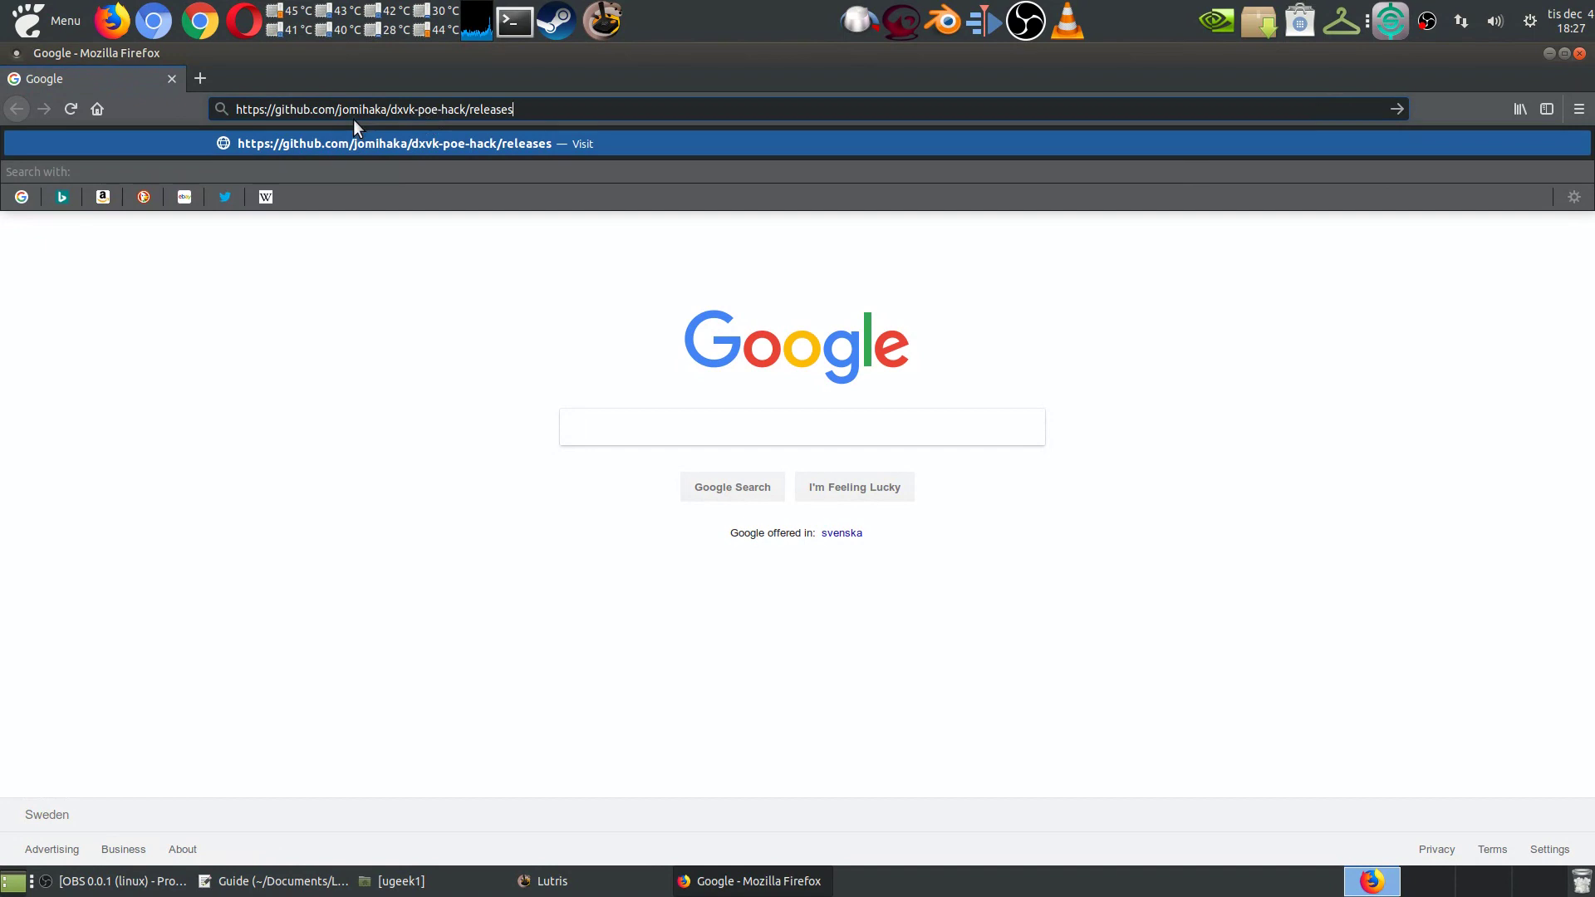
key(Return)
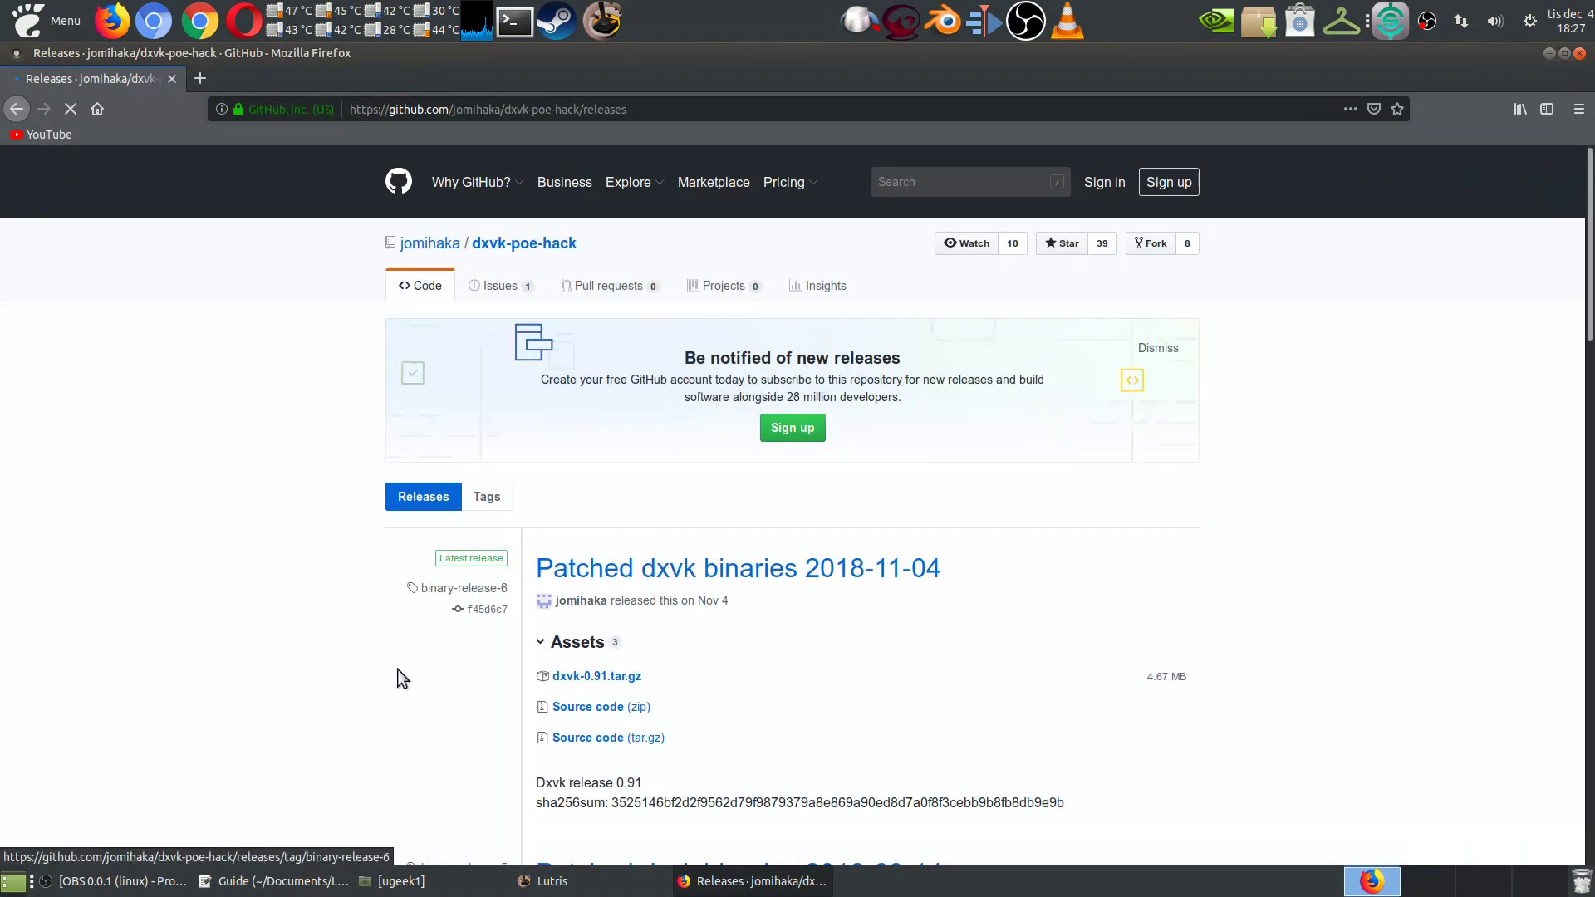
Step: Download and save dxvk-0.91.tar.gz from the latest release, then open the Downloads folder
click(593, 677)
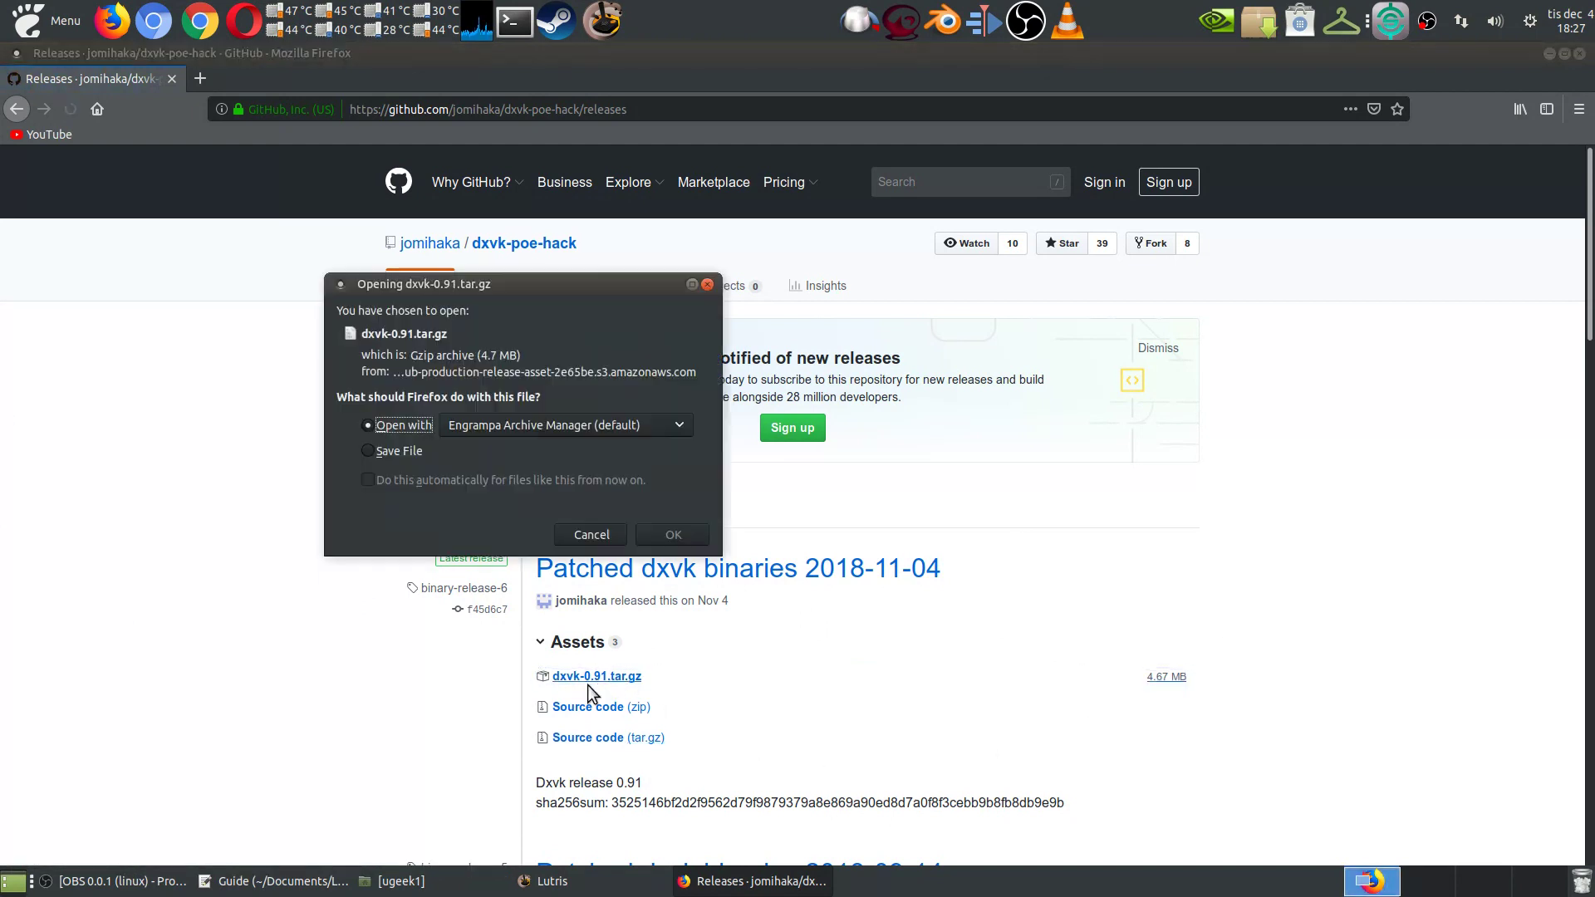
click(372, 451)
click(696, 536)
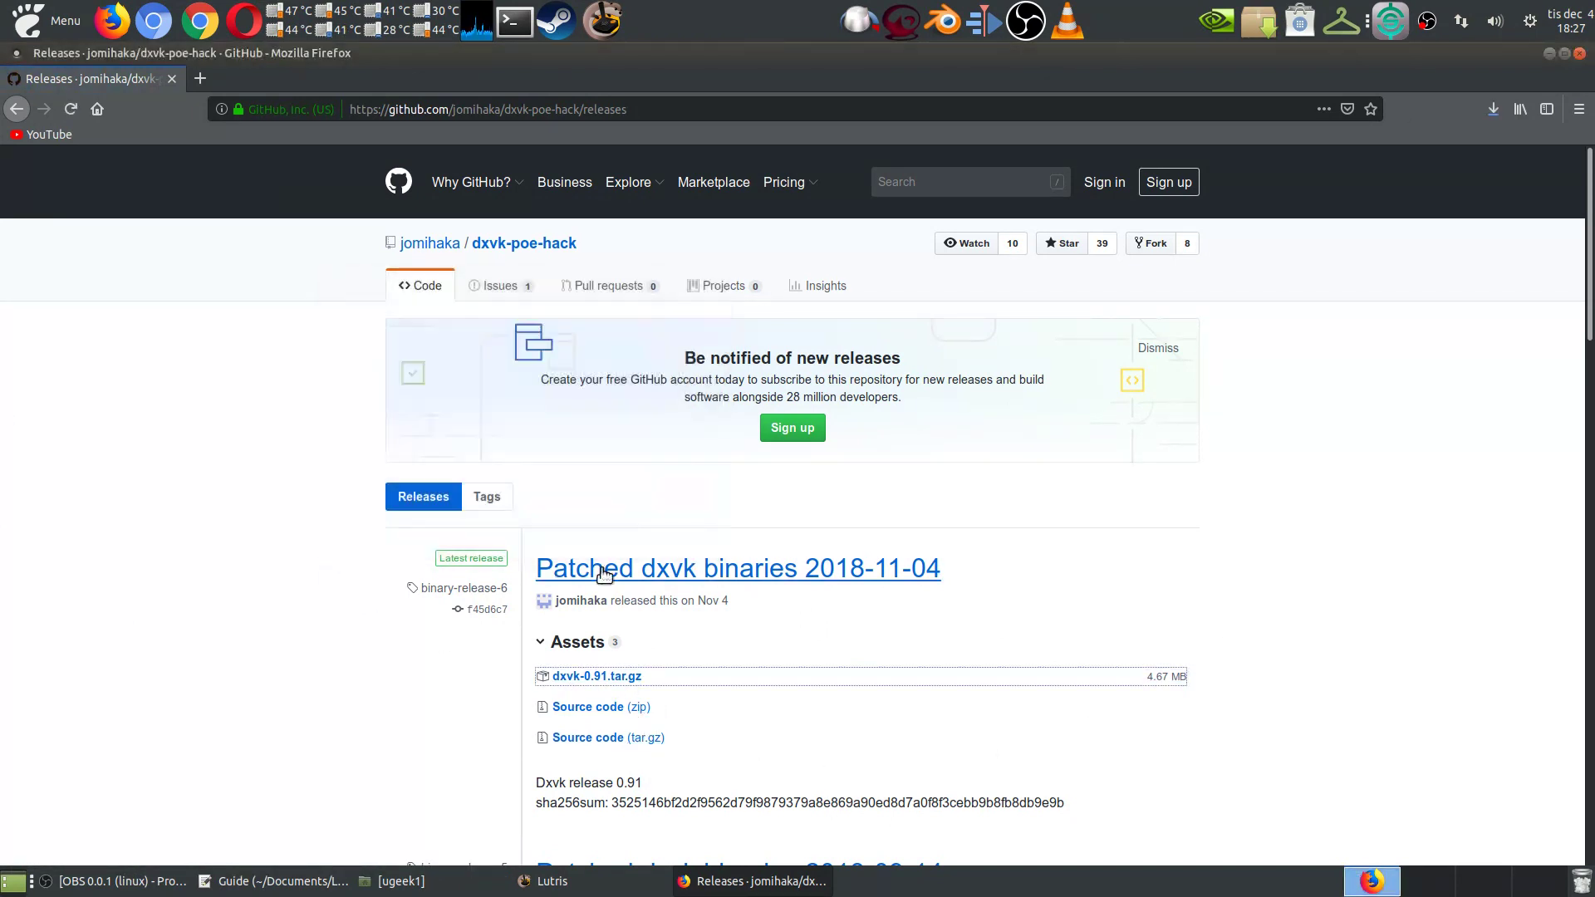
click(1493, 108)
click(1495, 143)
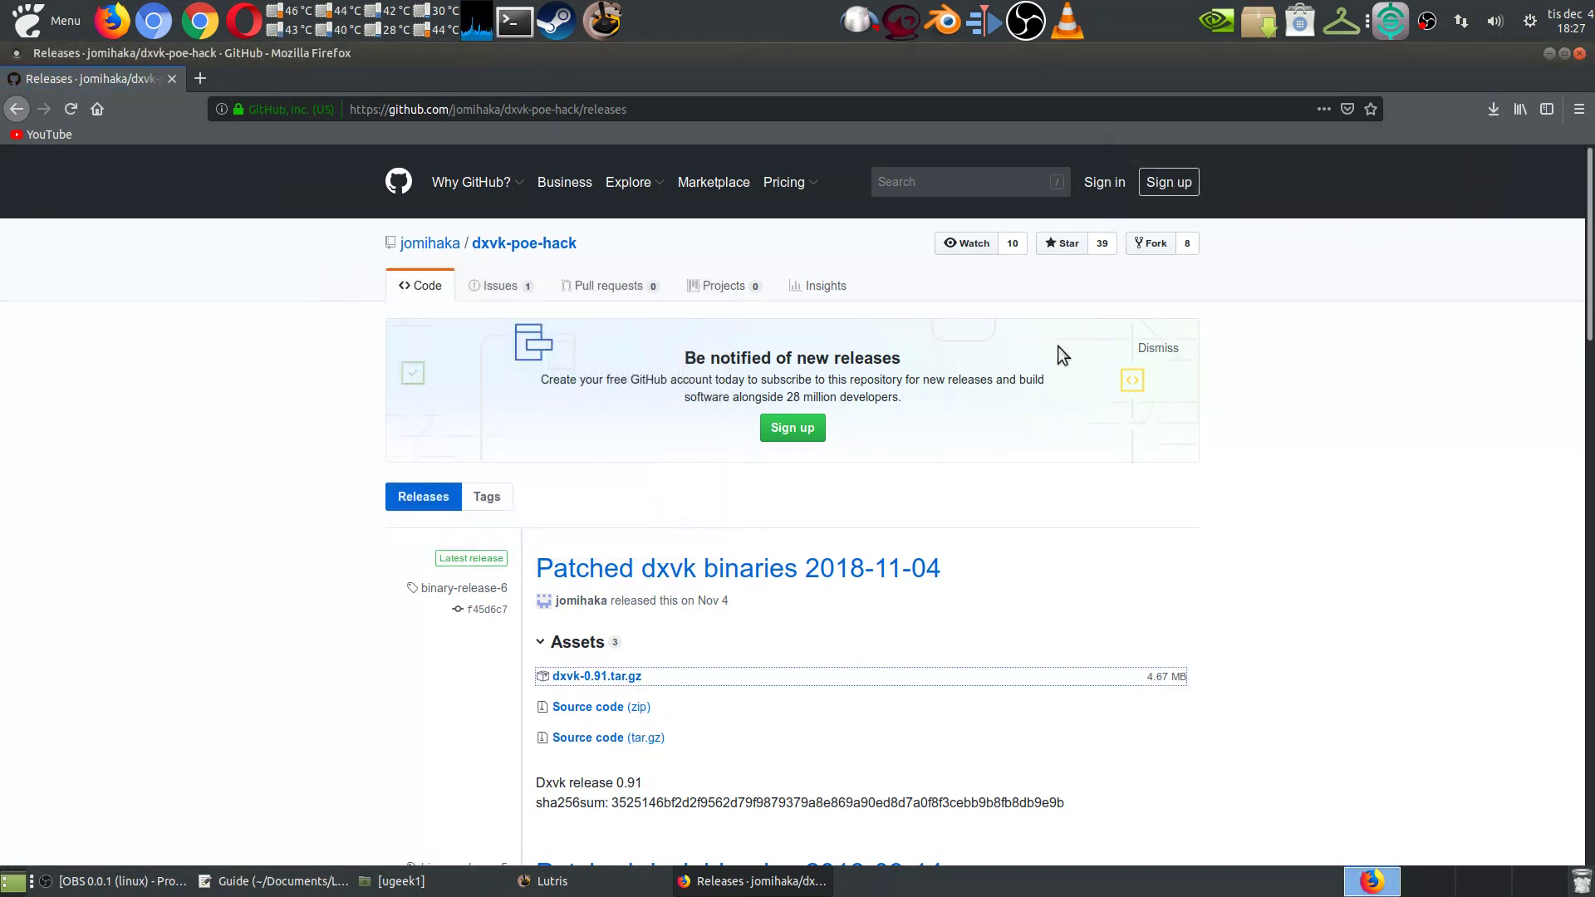
click(238, 216)
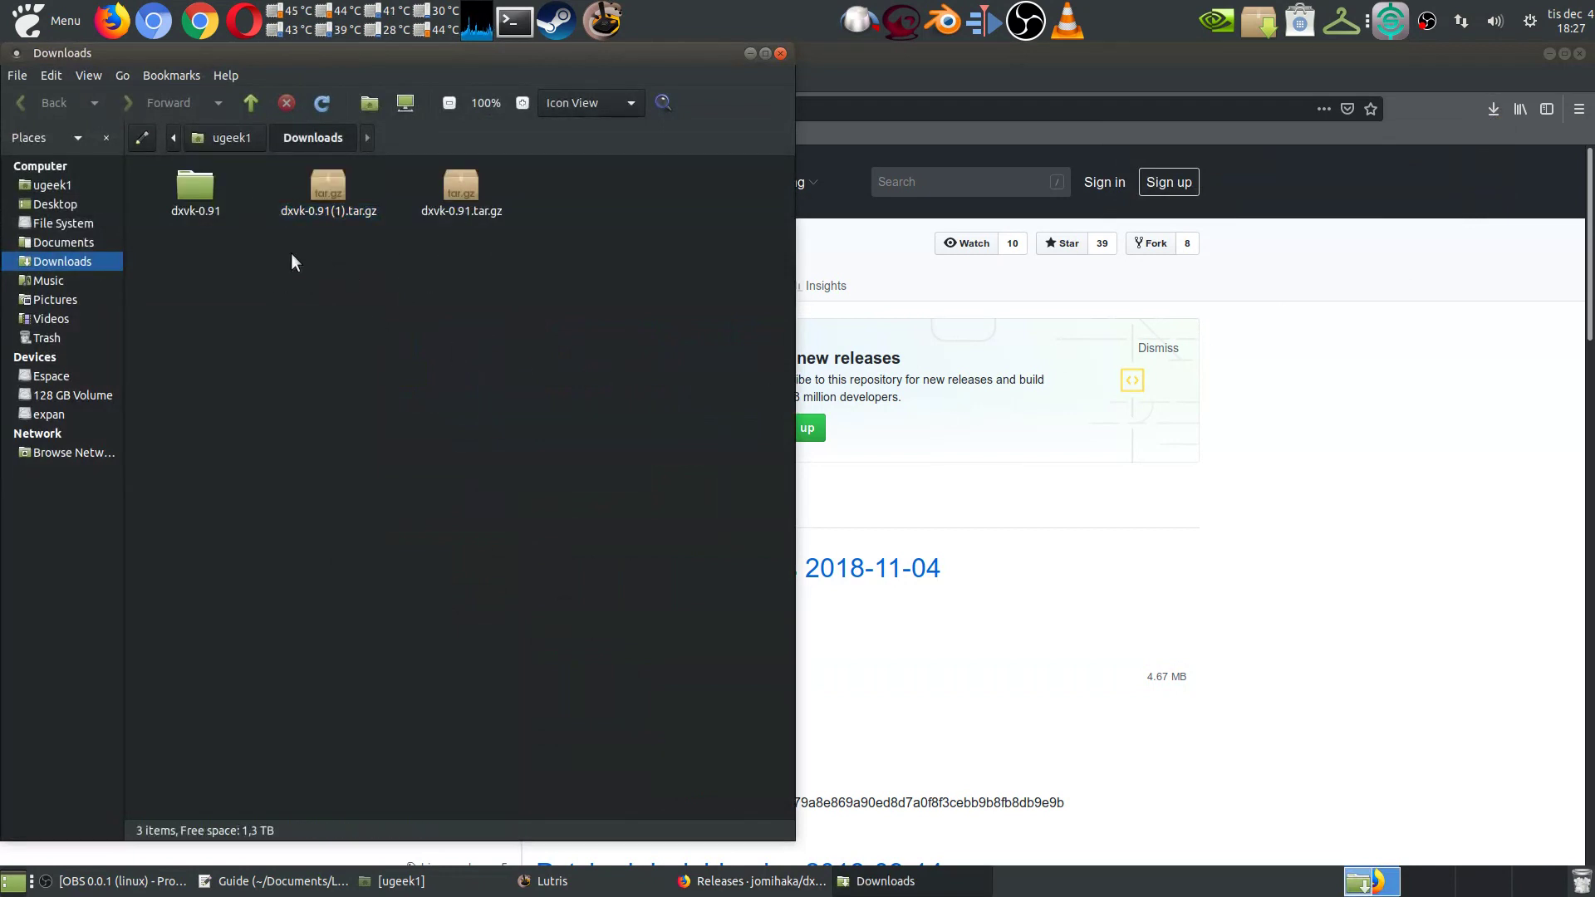
Step: Look through the x64 and x32 folders inside the extracted dxvk-0.91 folder
right_click(329, 184)
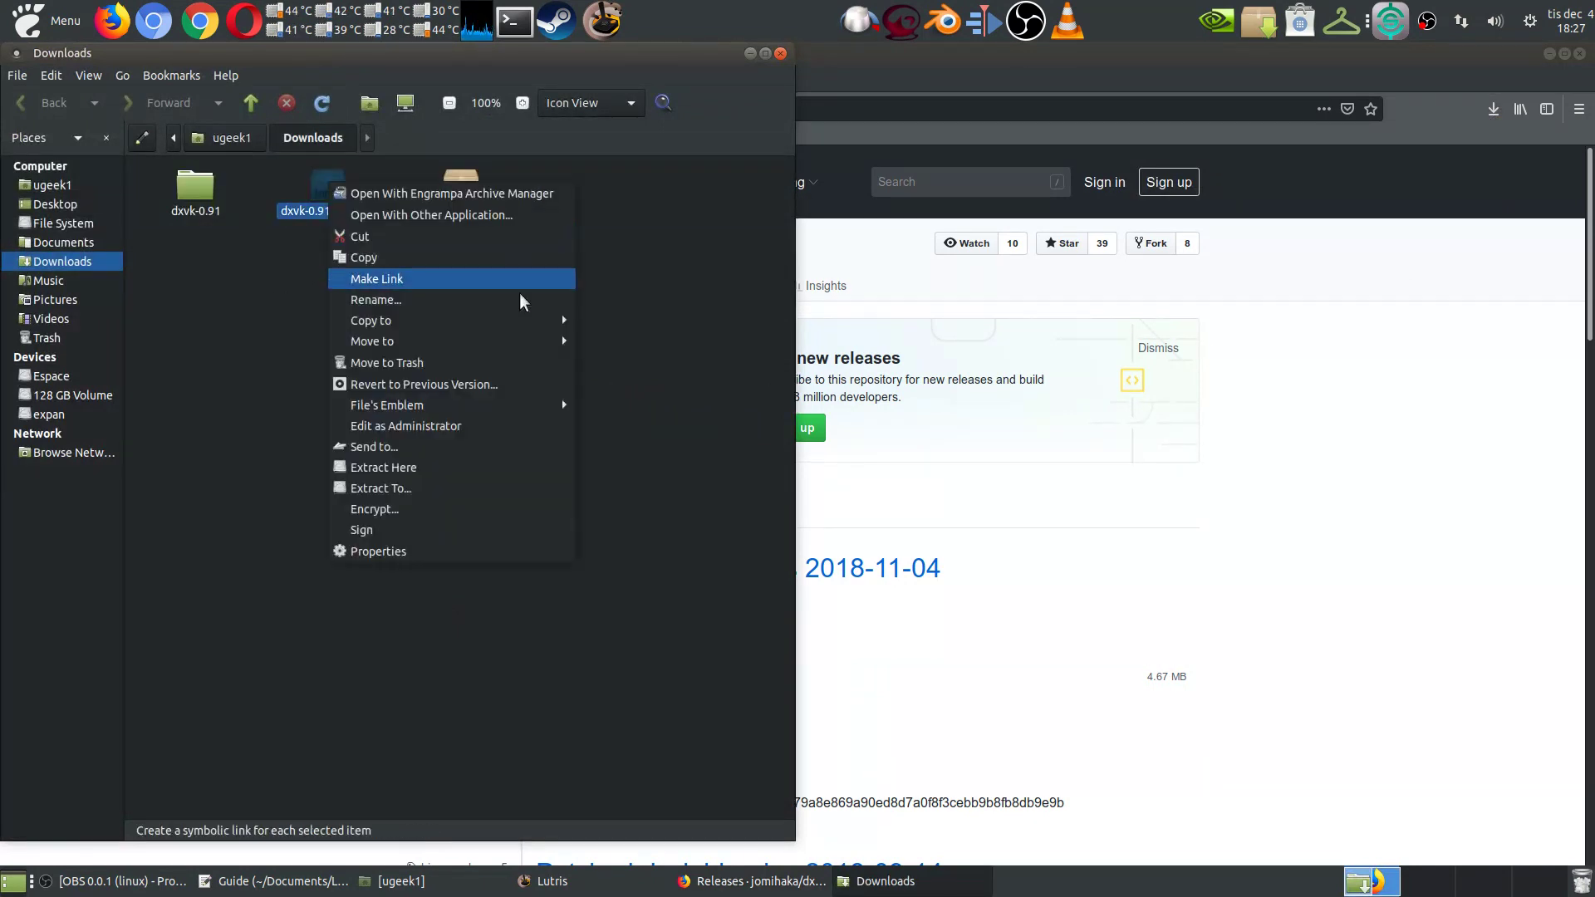
click(198, 188)
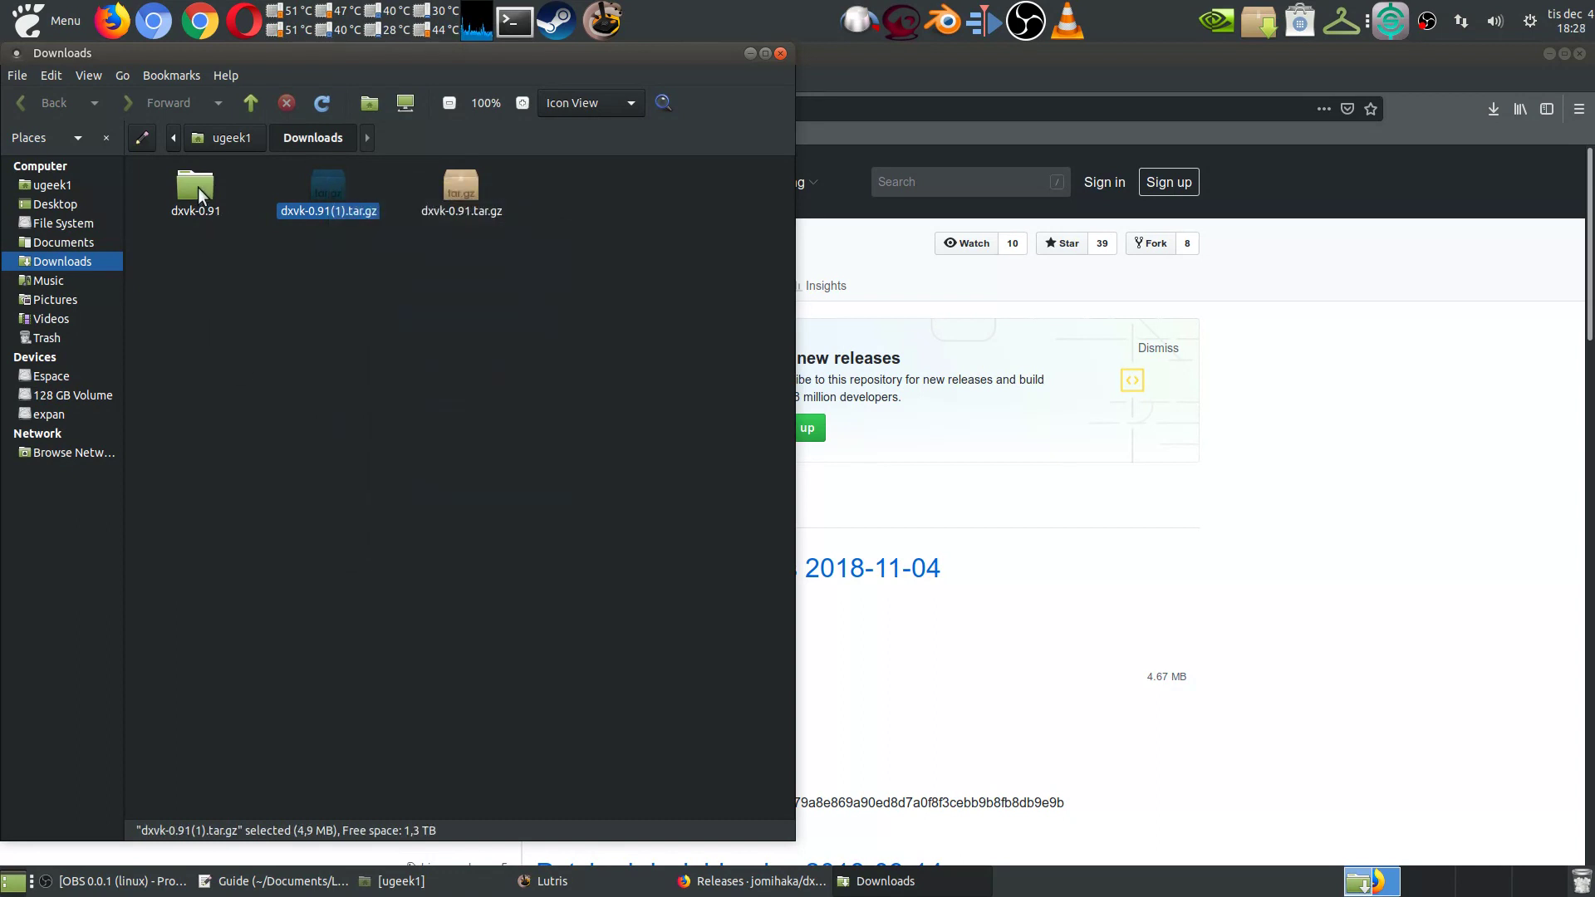
double_click(197, 189)
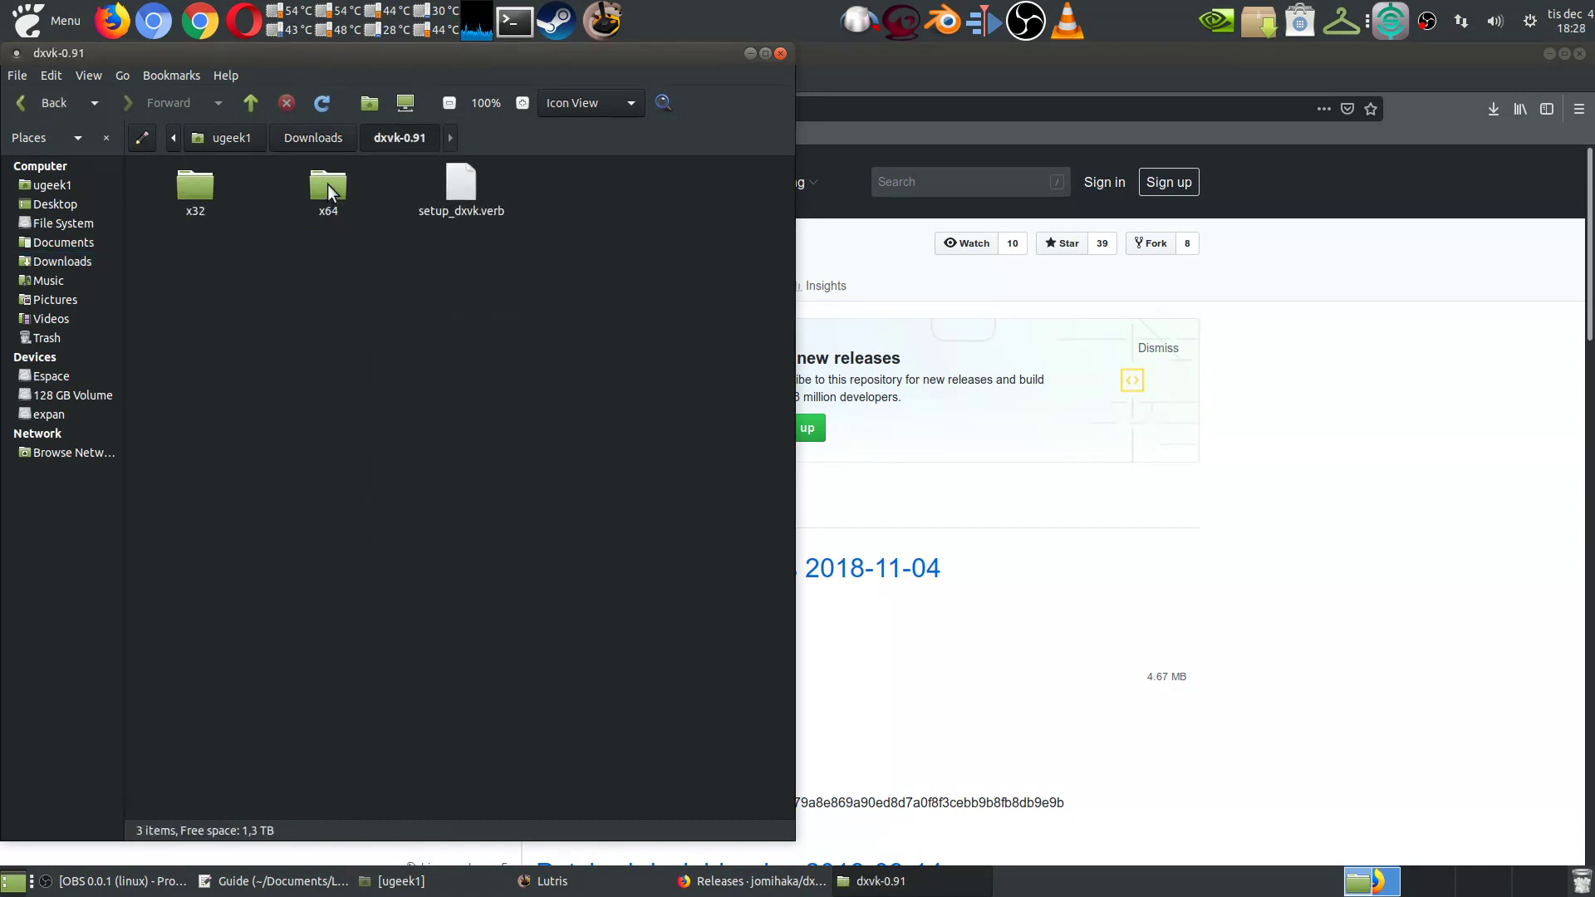
double_click(327, 185)
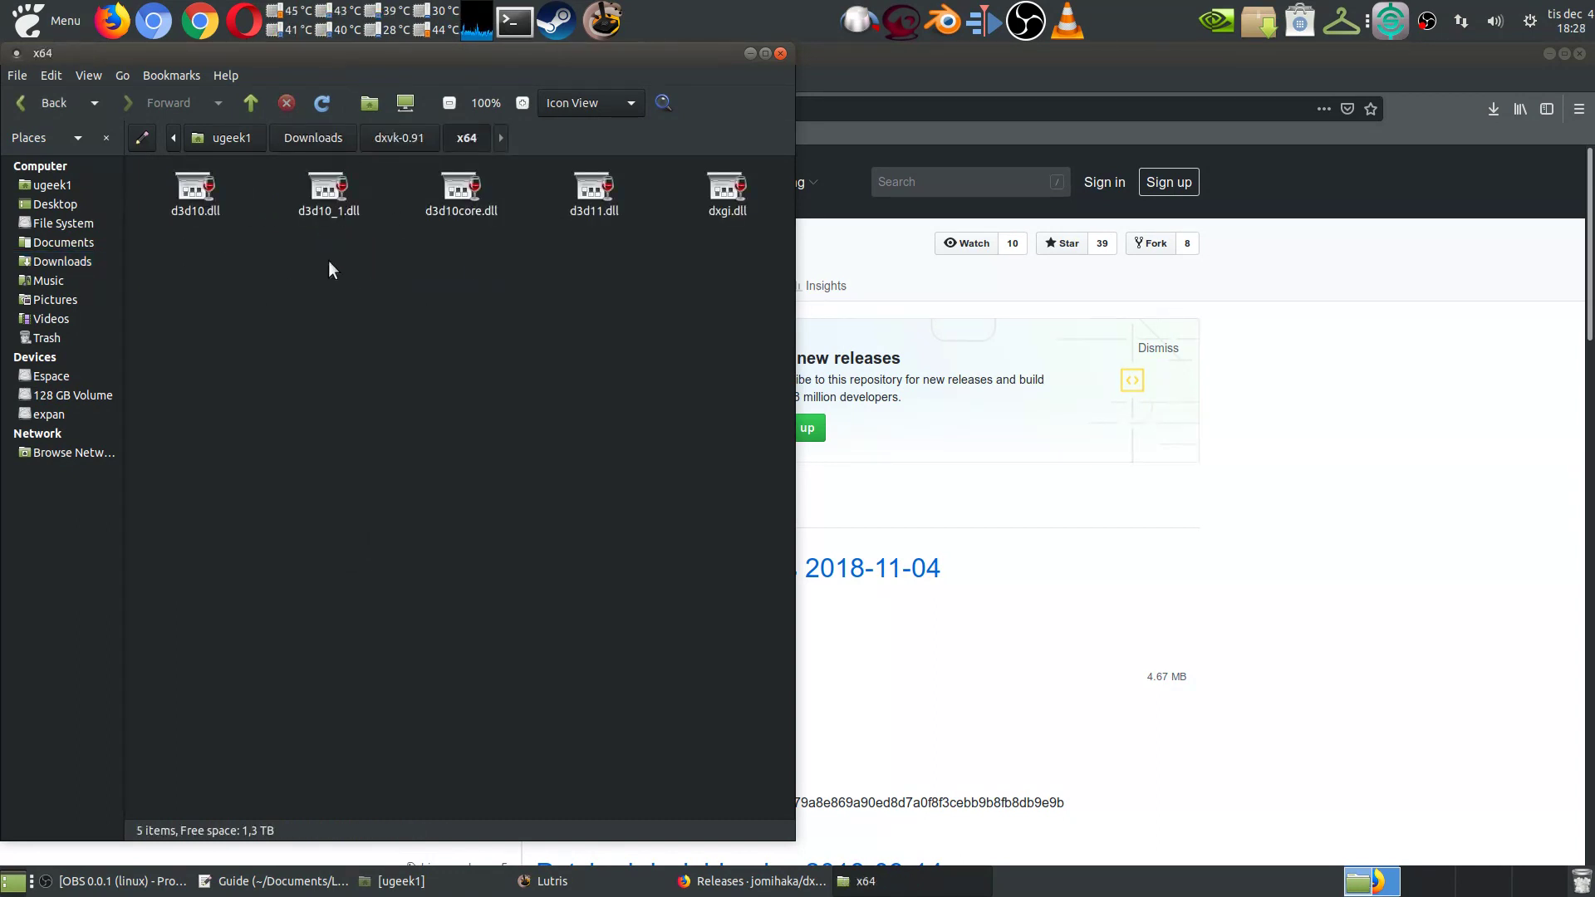
key(alt+Left)
double_click(193, 198)
key(alt+Left)
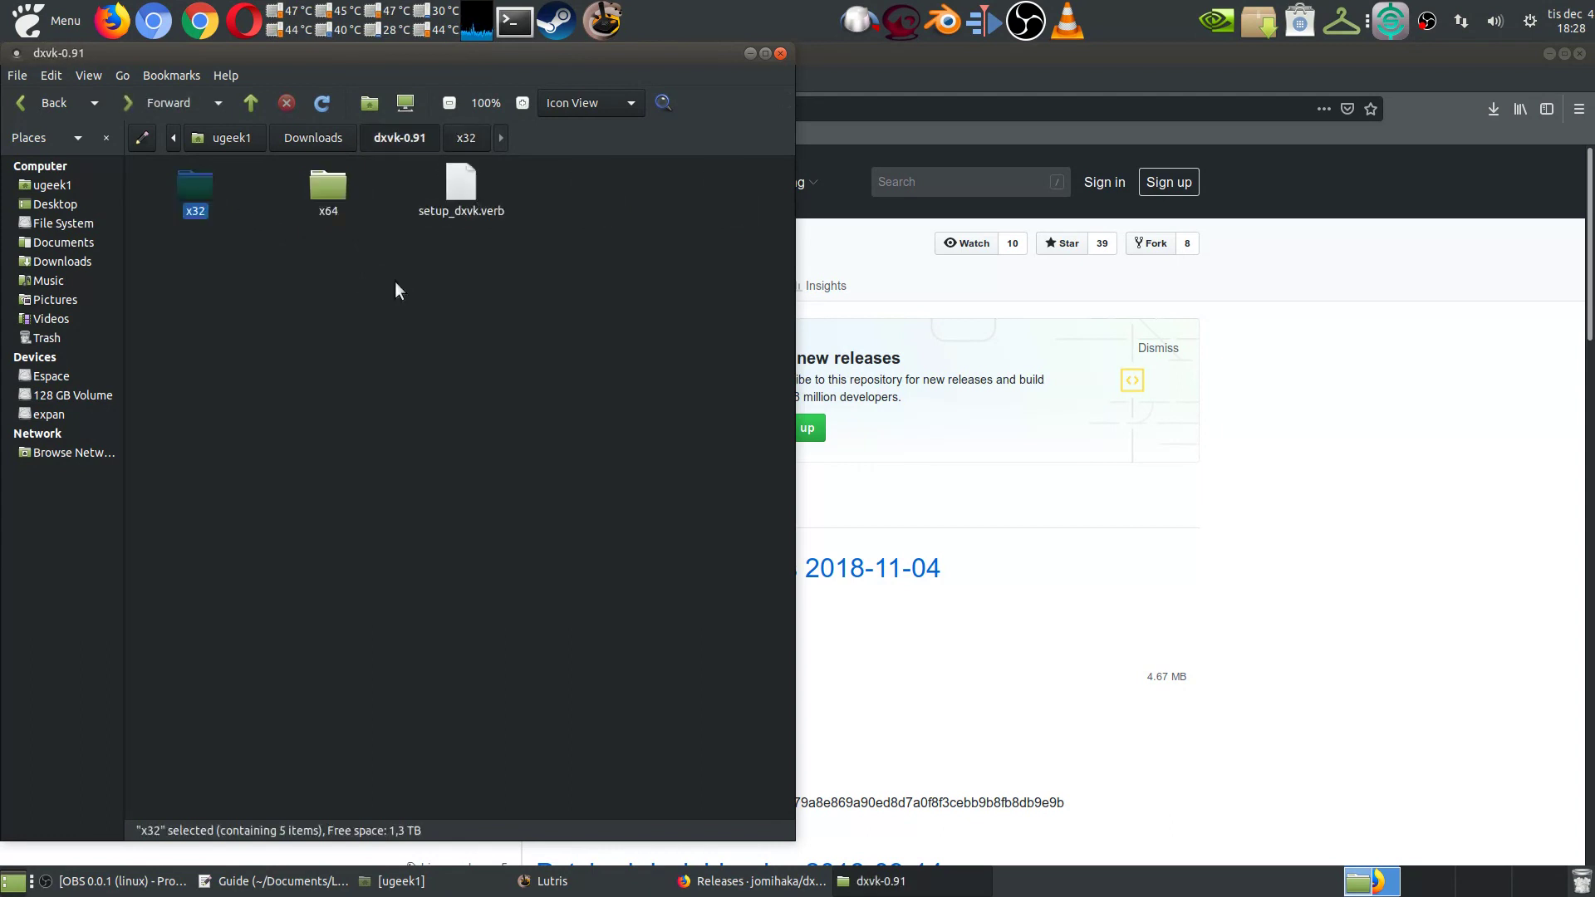
Step: Return to the Downloads folder and copy the dxvk-0.91 folder
key(alt+Left)
click(181, 191)
key(ctrl+c)
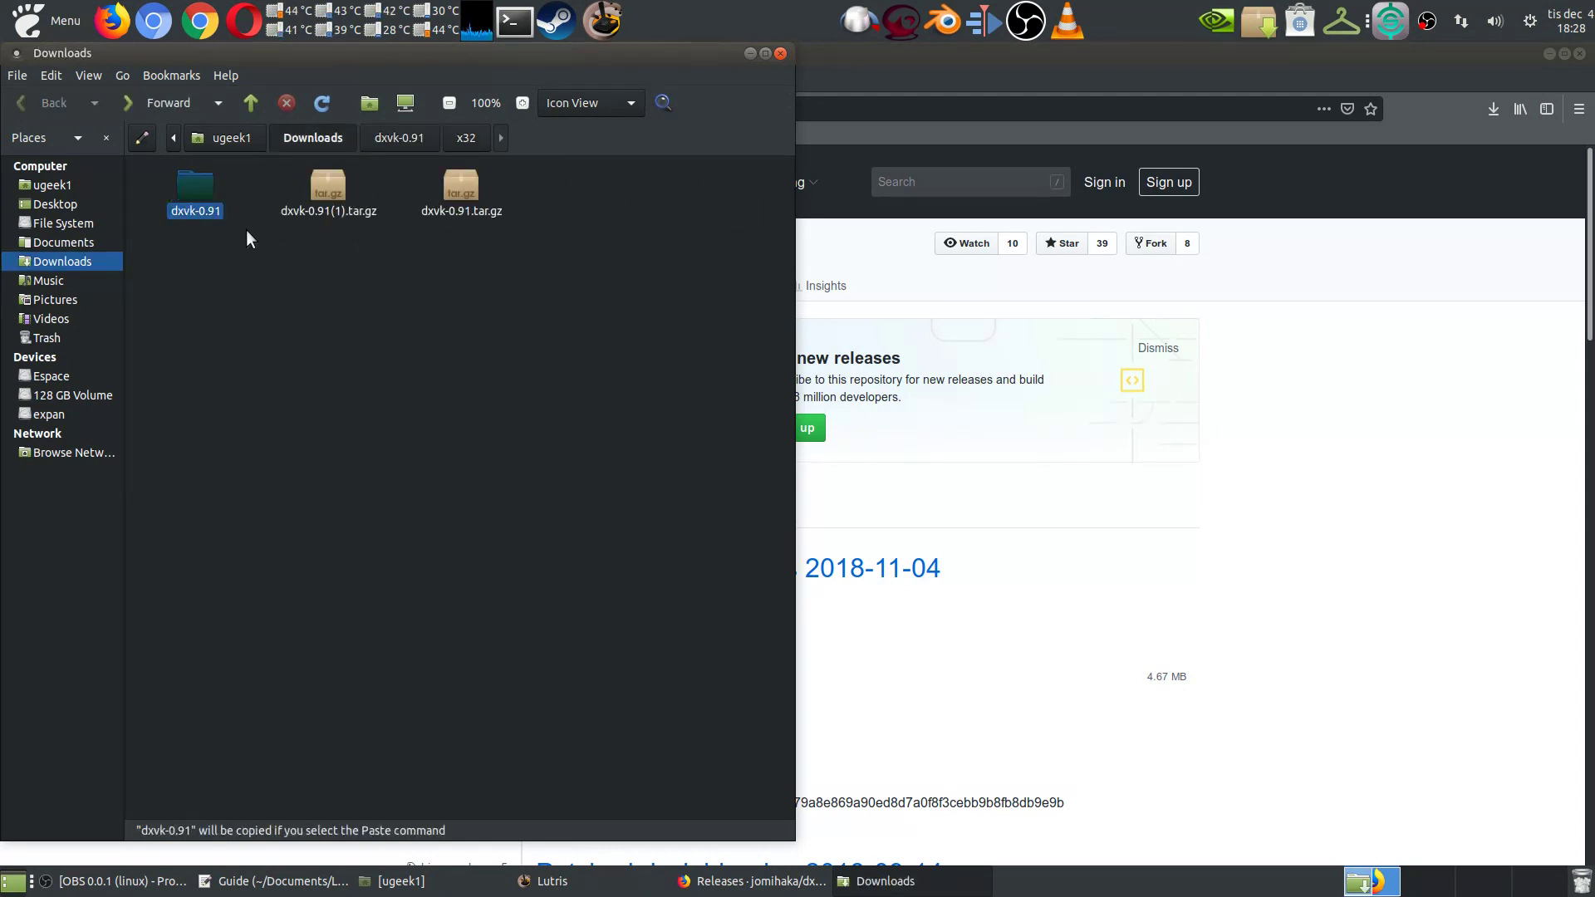
click(300, 353)
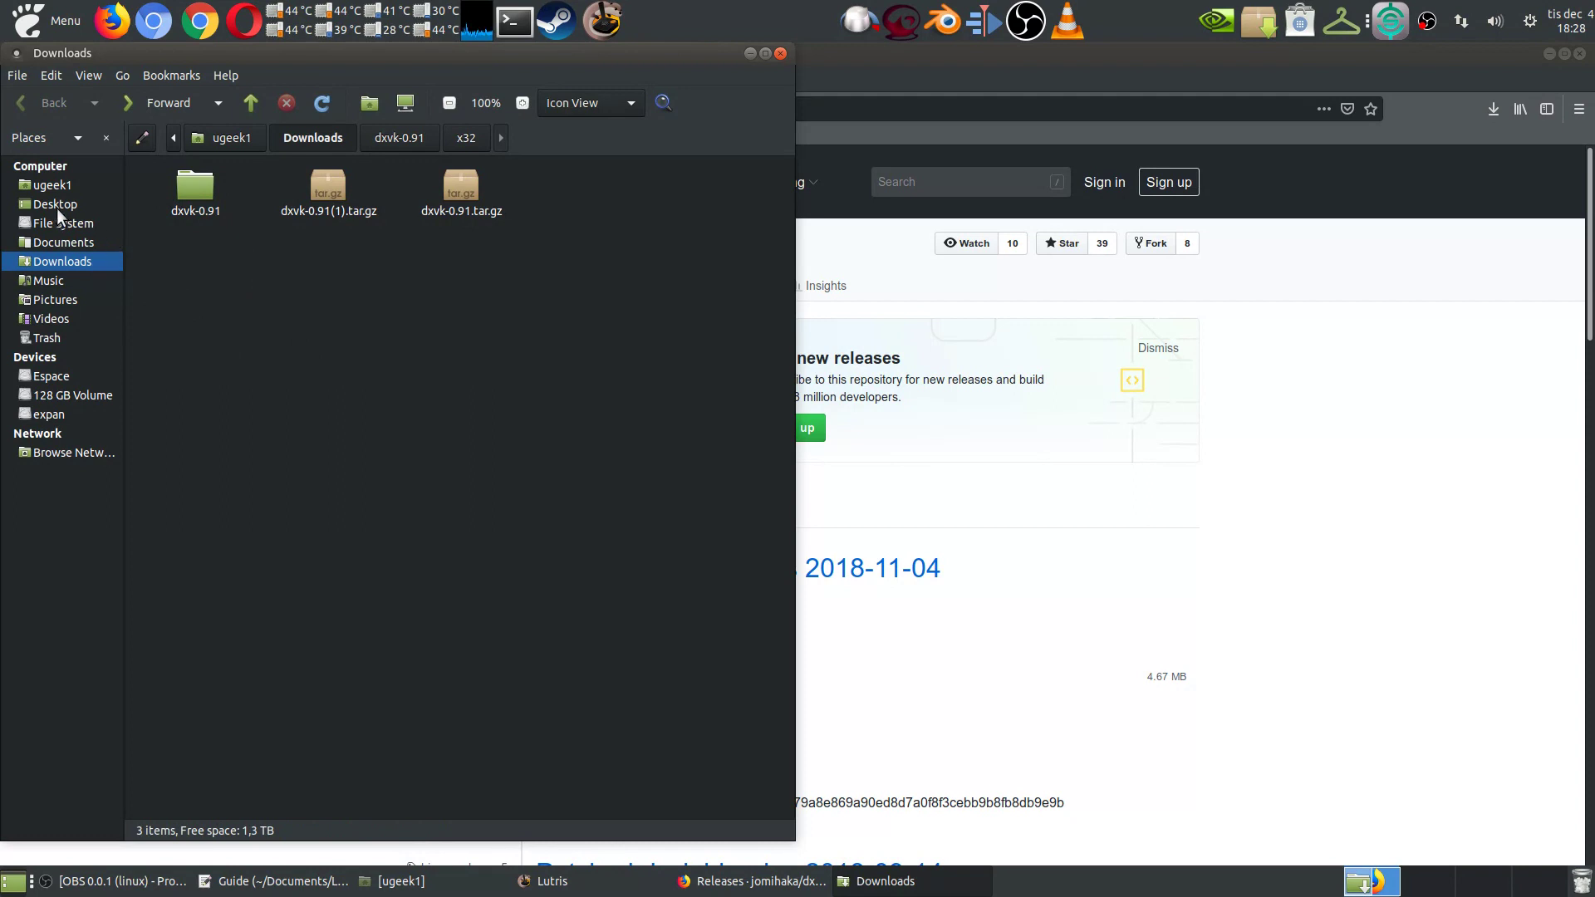
Step: Go to the home folder and show its hidden files
click(64, 188)
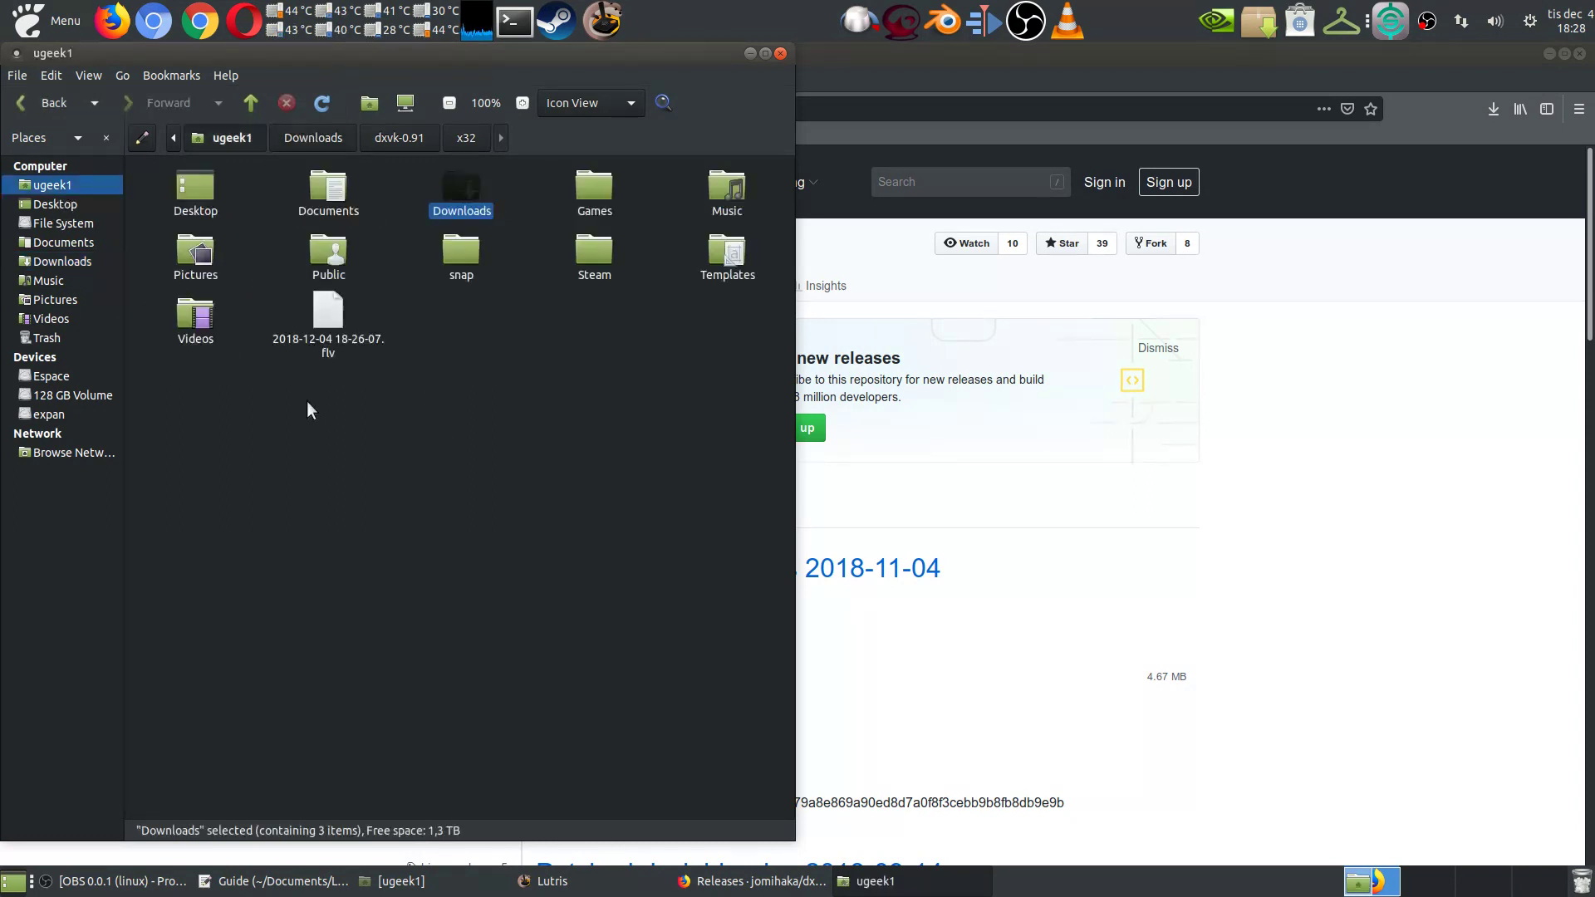
click(156, 236)
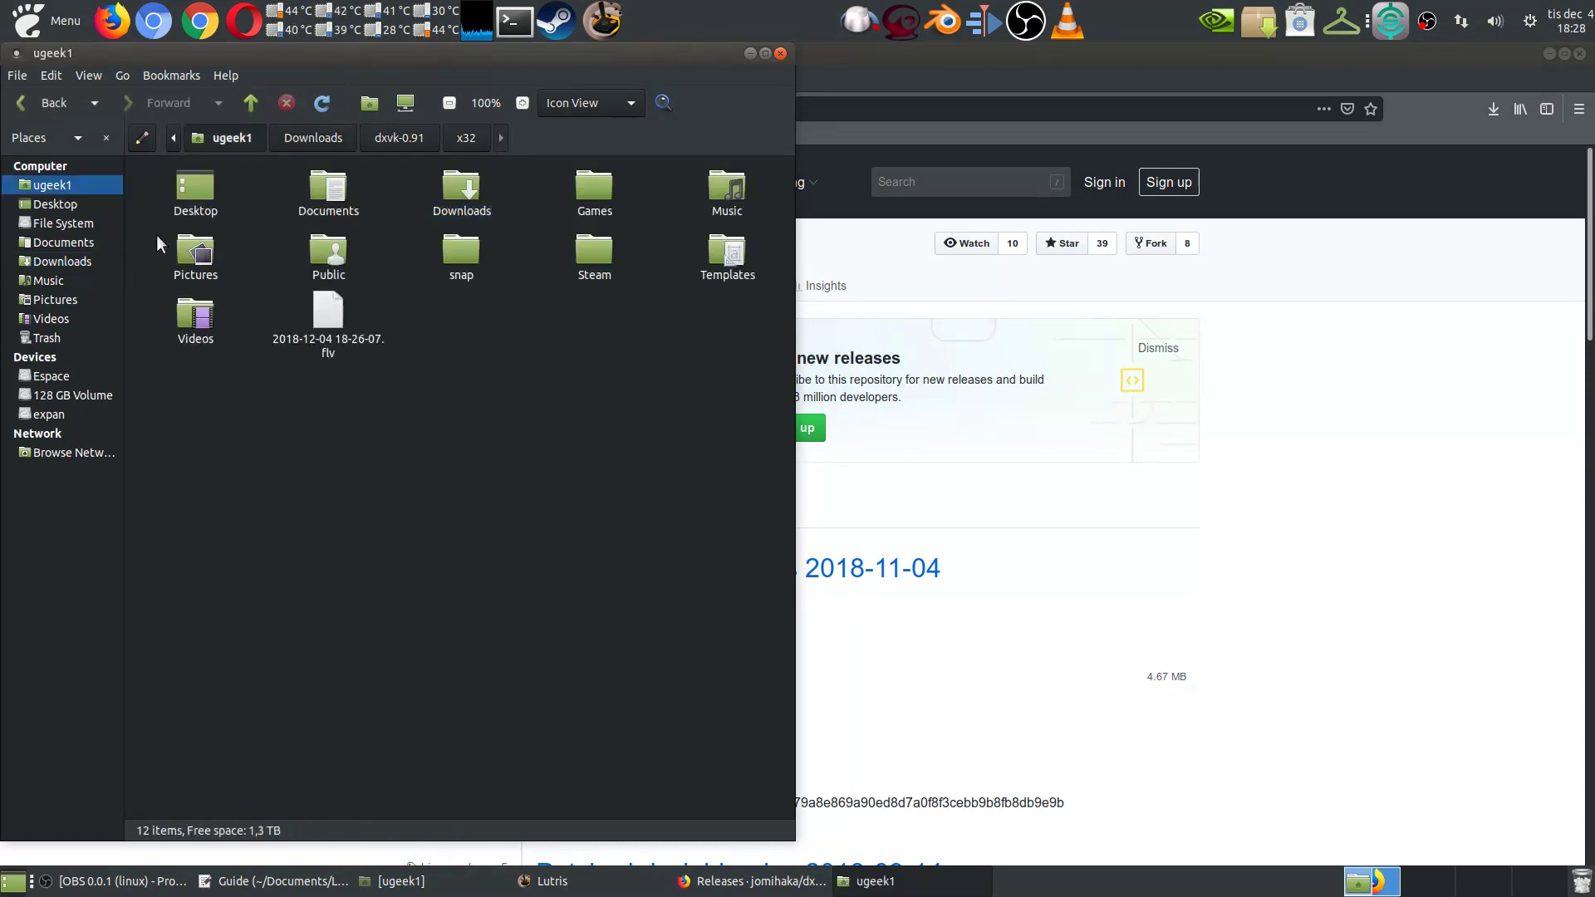
click(88, 75)
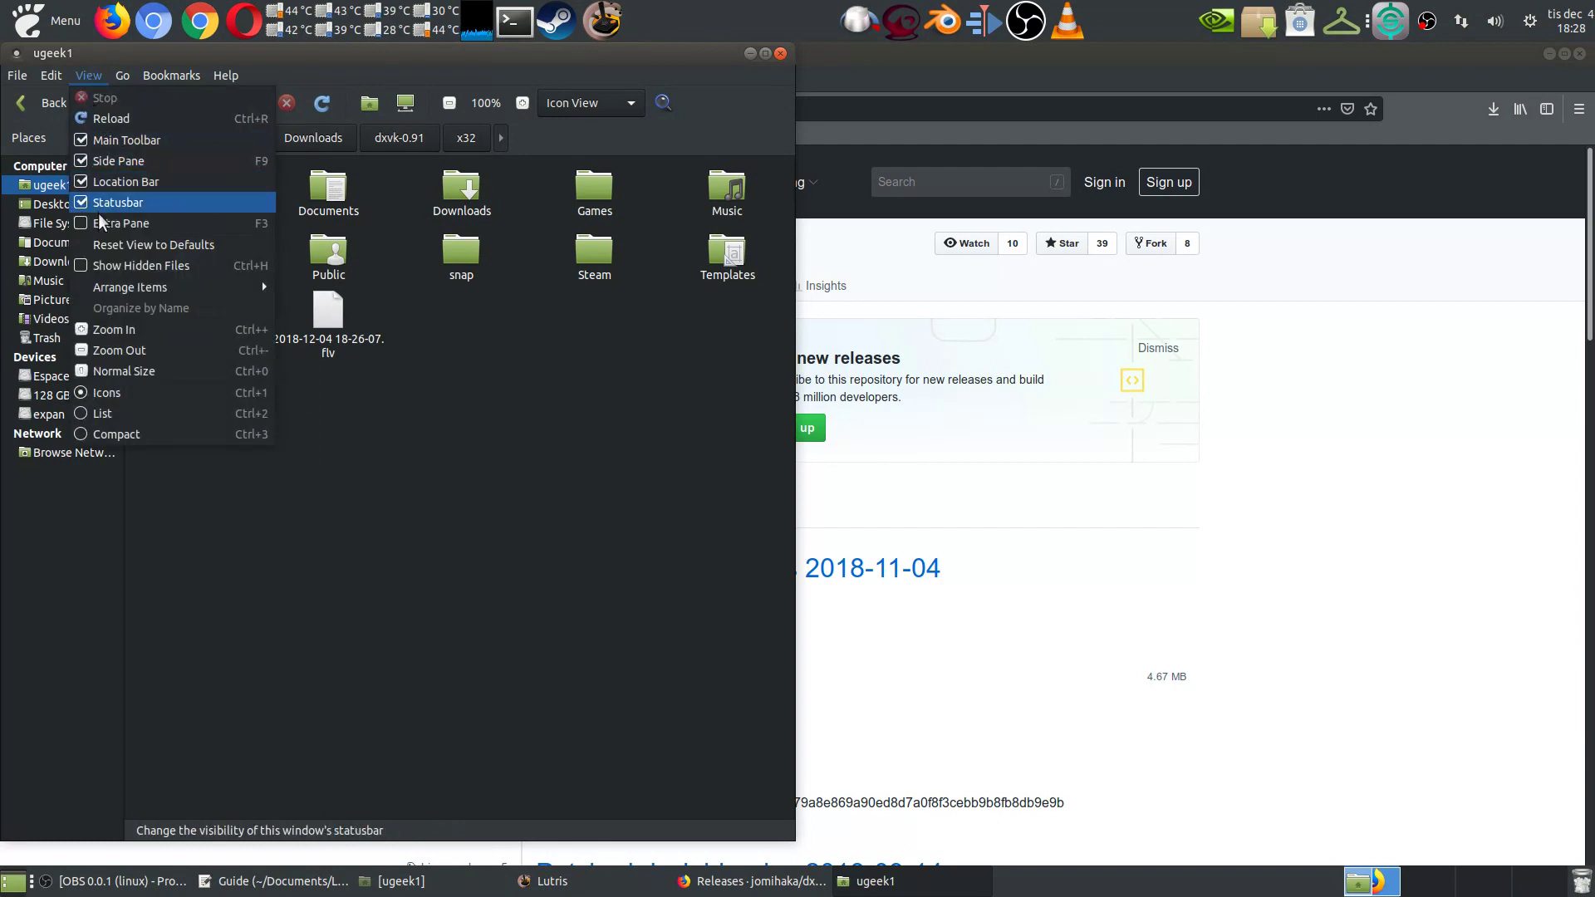
click(154, 266)
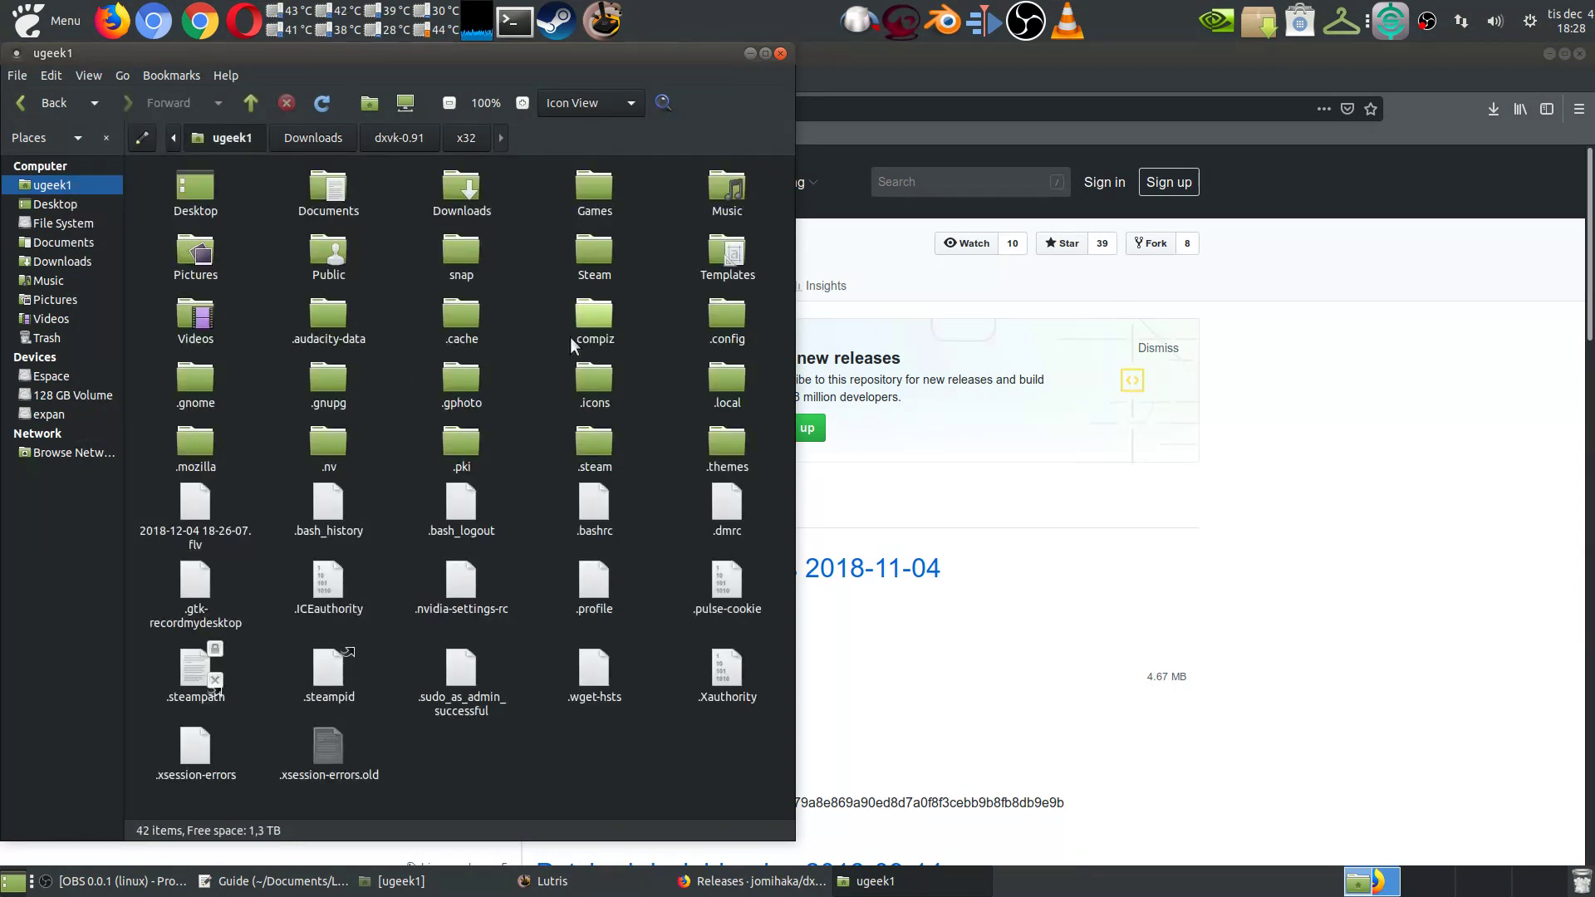
Step: Open the runtime folder inside .local/share/lutris
double_click(727, 381)
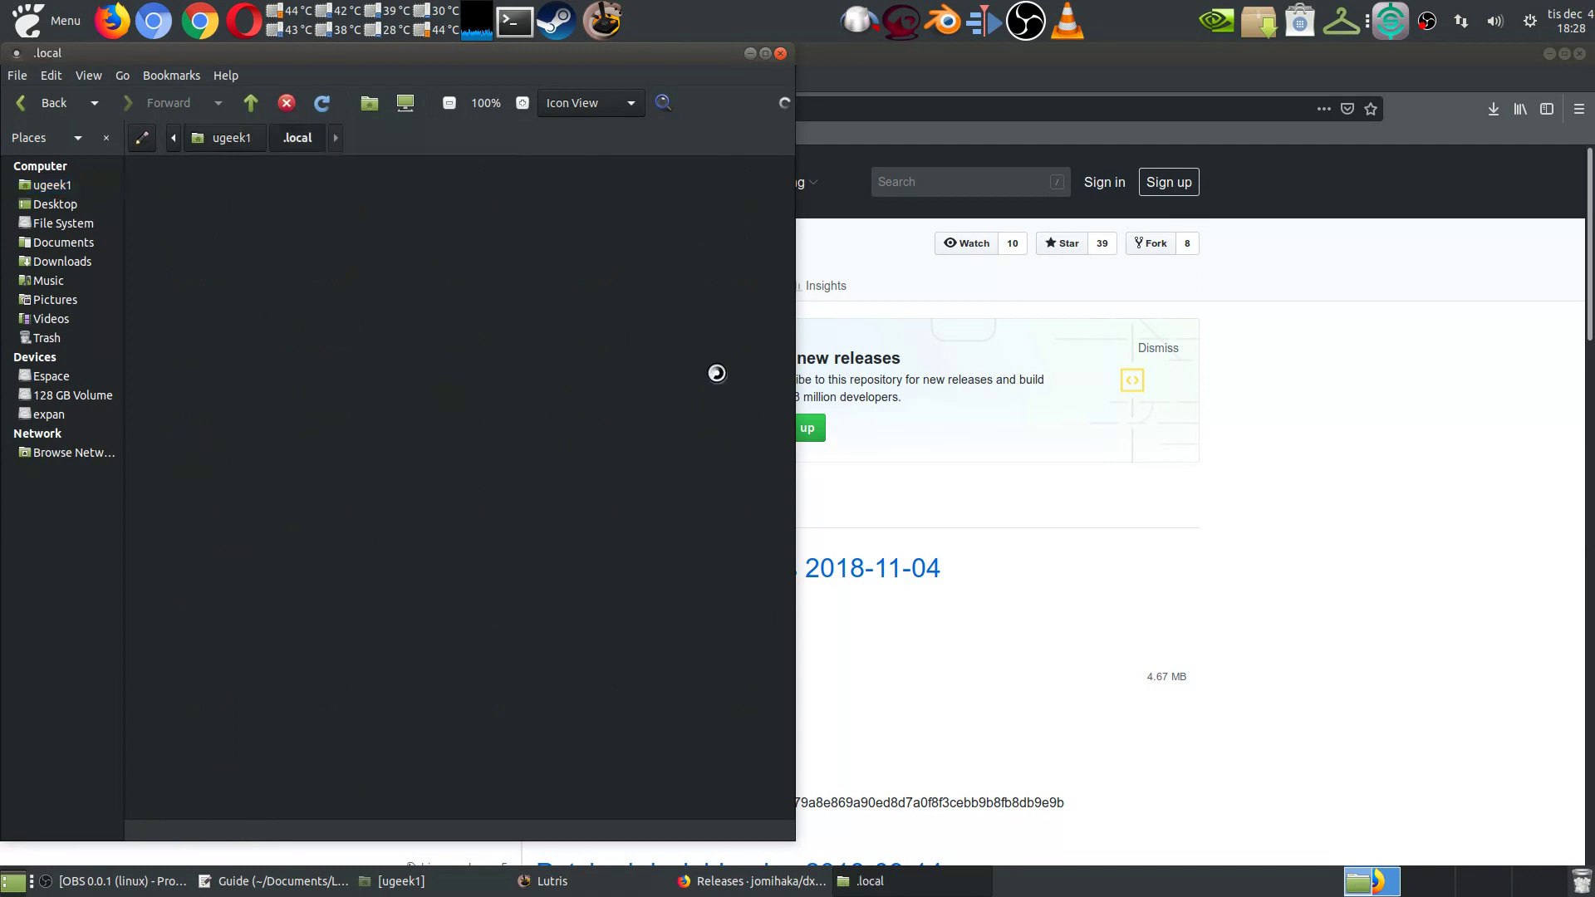
double_click(199, 184)
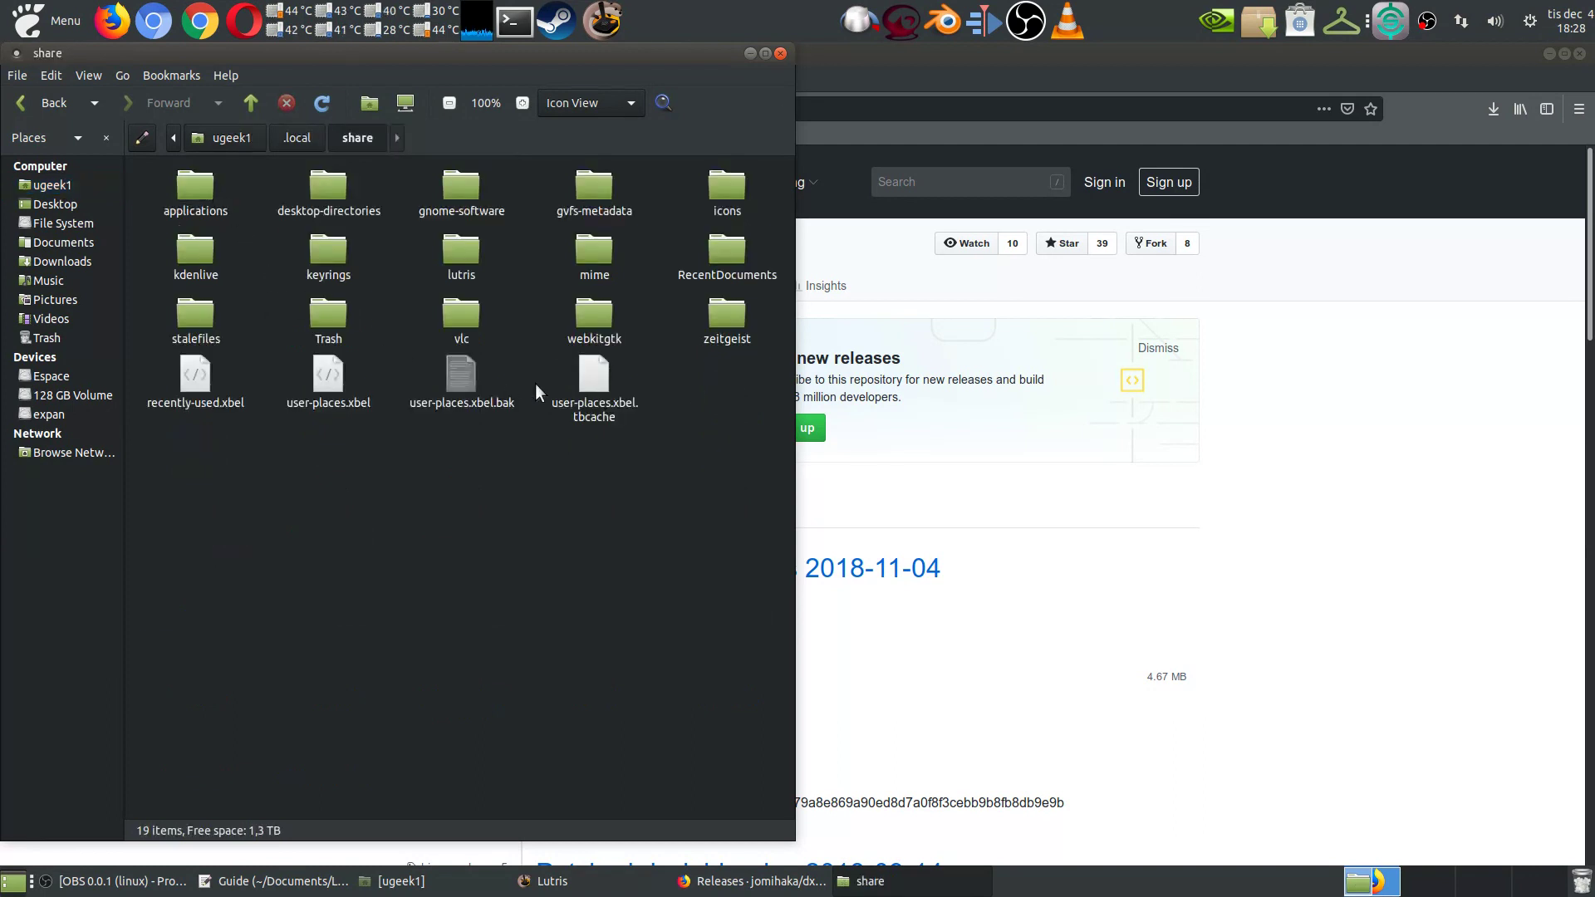
double_click(454, 252)
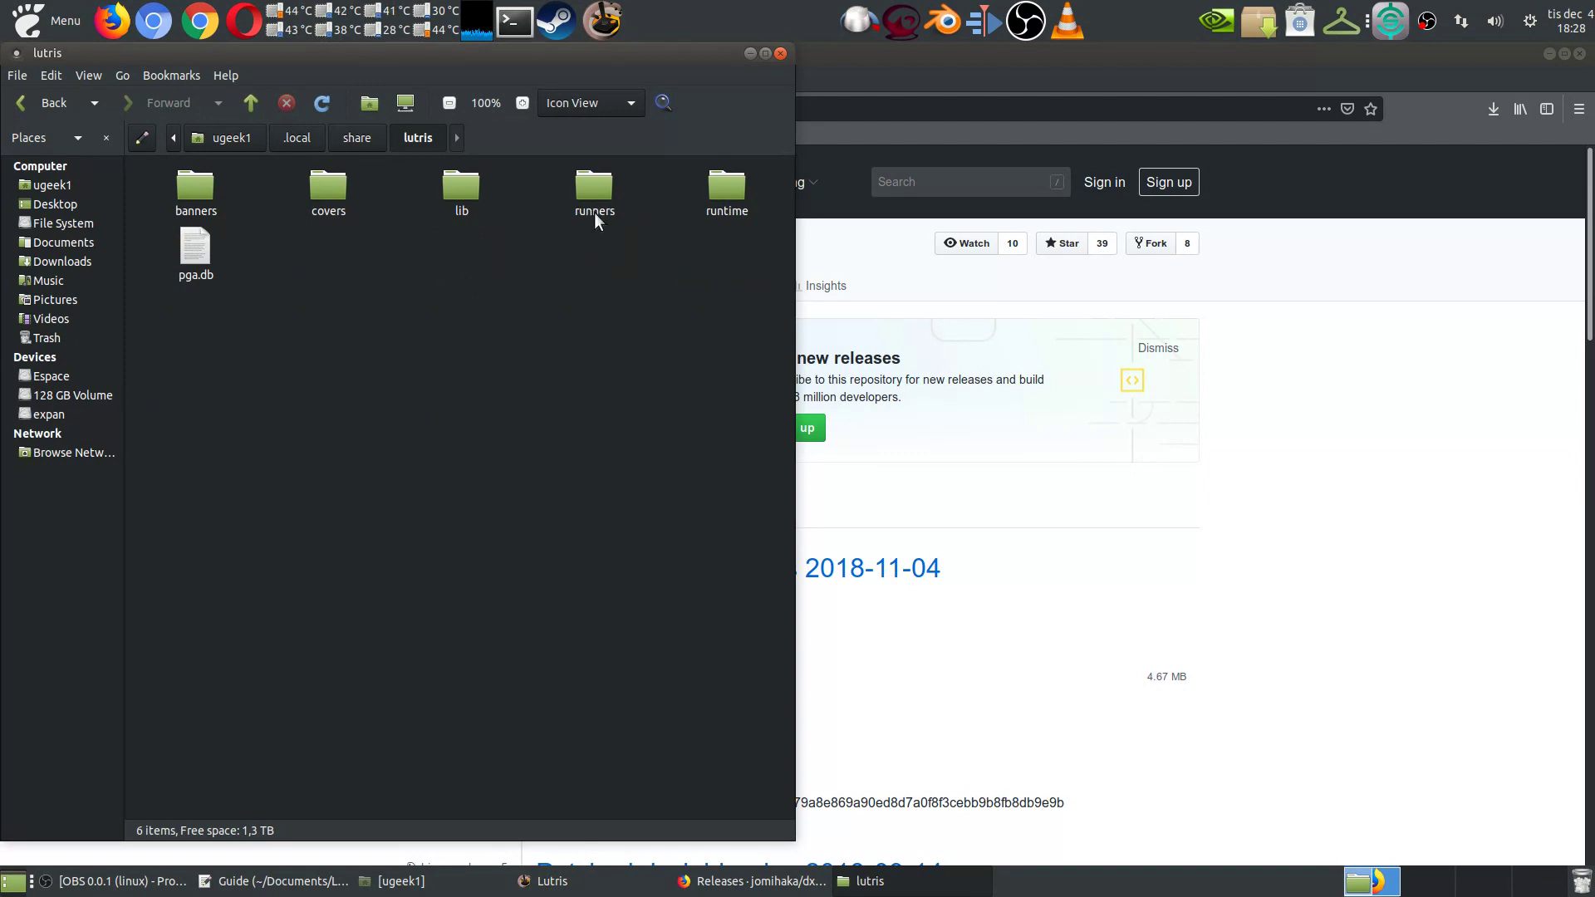
double_click(731, 197)
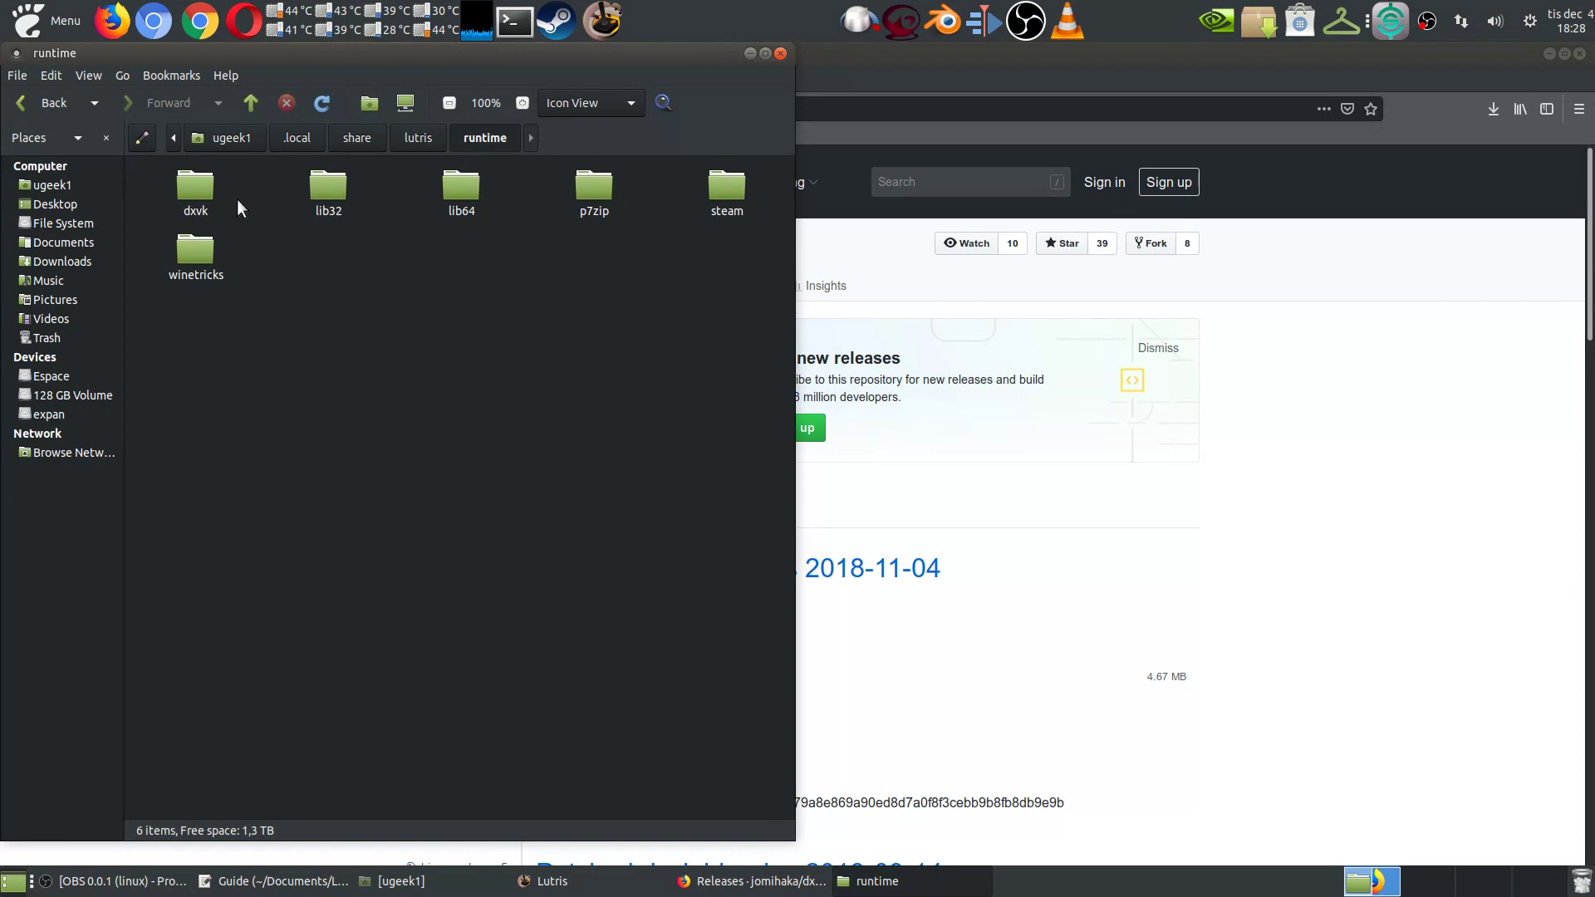
Step: Open the dxvk folder in the Lutris runtime directory, look inside its dxvk-0.91 subfolder, and return to dxvk
double_click(196, 186)
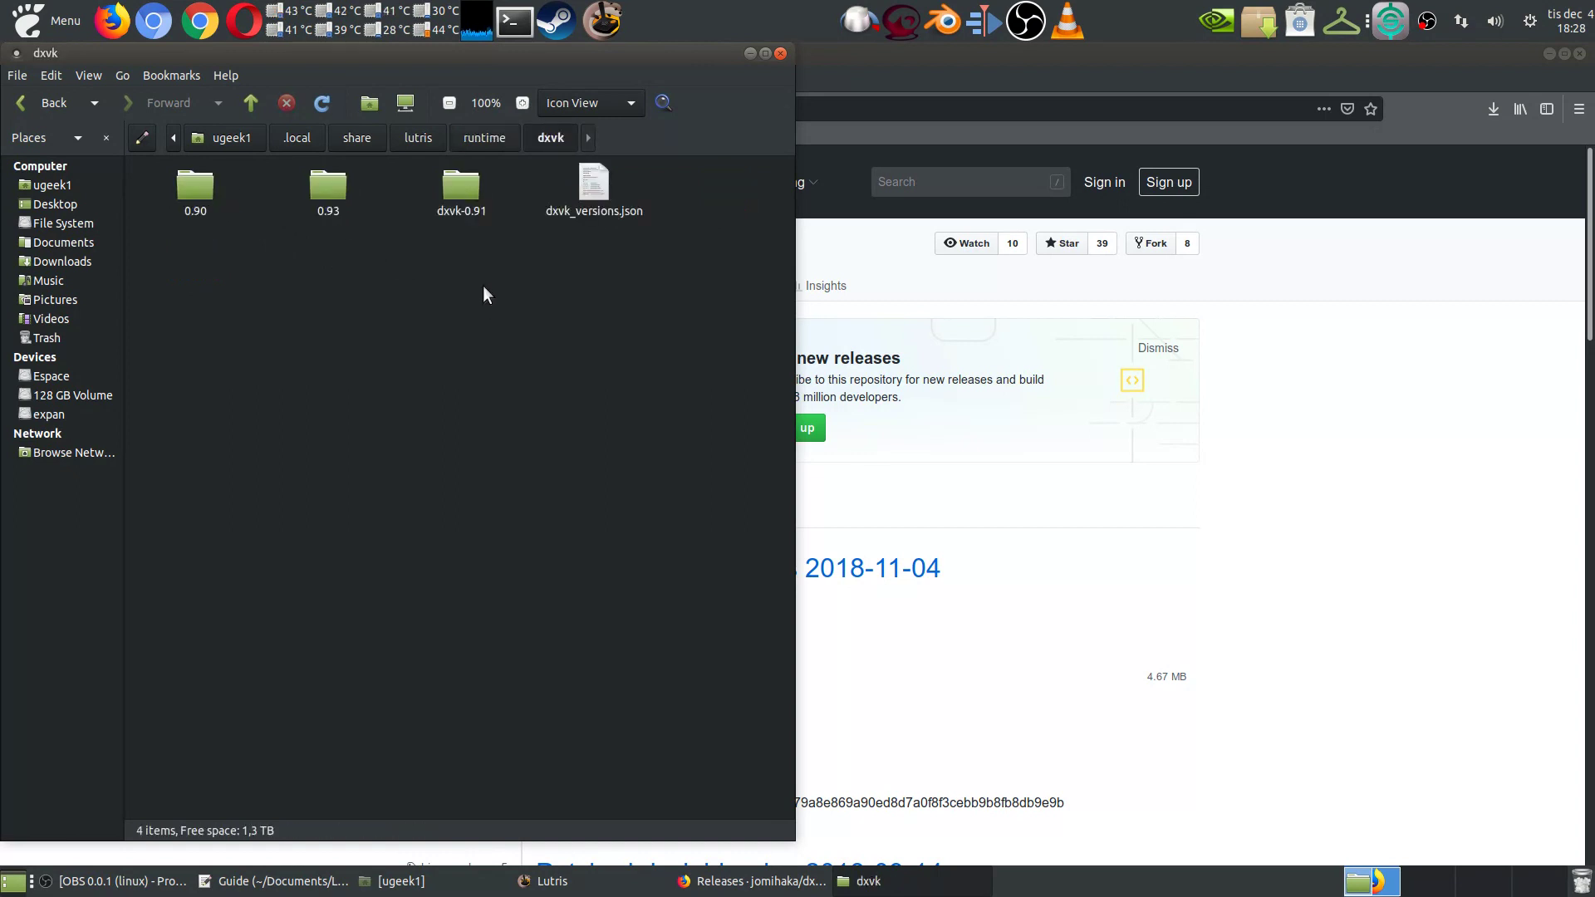
drag(635, 309, 291, 333)
mouse_move(345, 273)
mouse_down()
mouse_move(312, 172)
mouse_move(81, 147)
mouse_move(206, 236)
mouse_move(203, 336)
mouse_move(161, 312)
mouse_move(89, 169)
mouse_move(128, 221)
mouse_move(331, 291)
mouse_up()
double_click(460, 188)
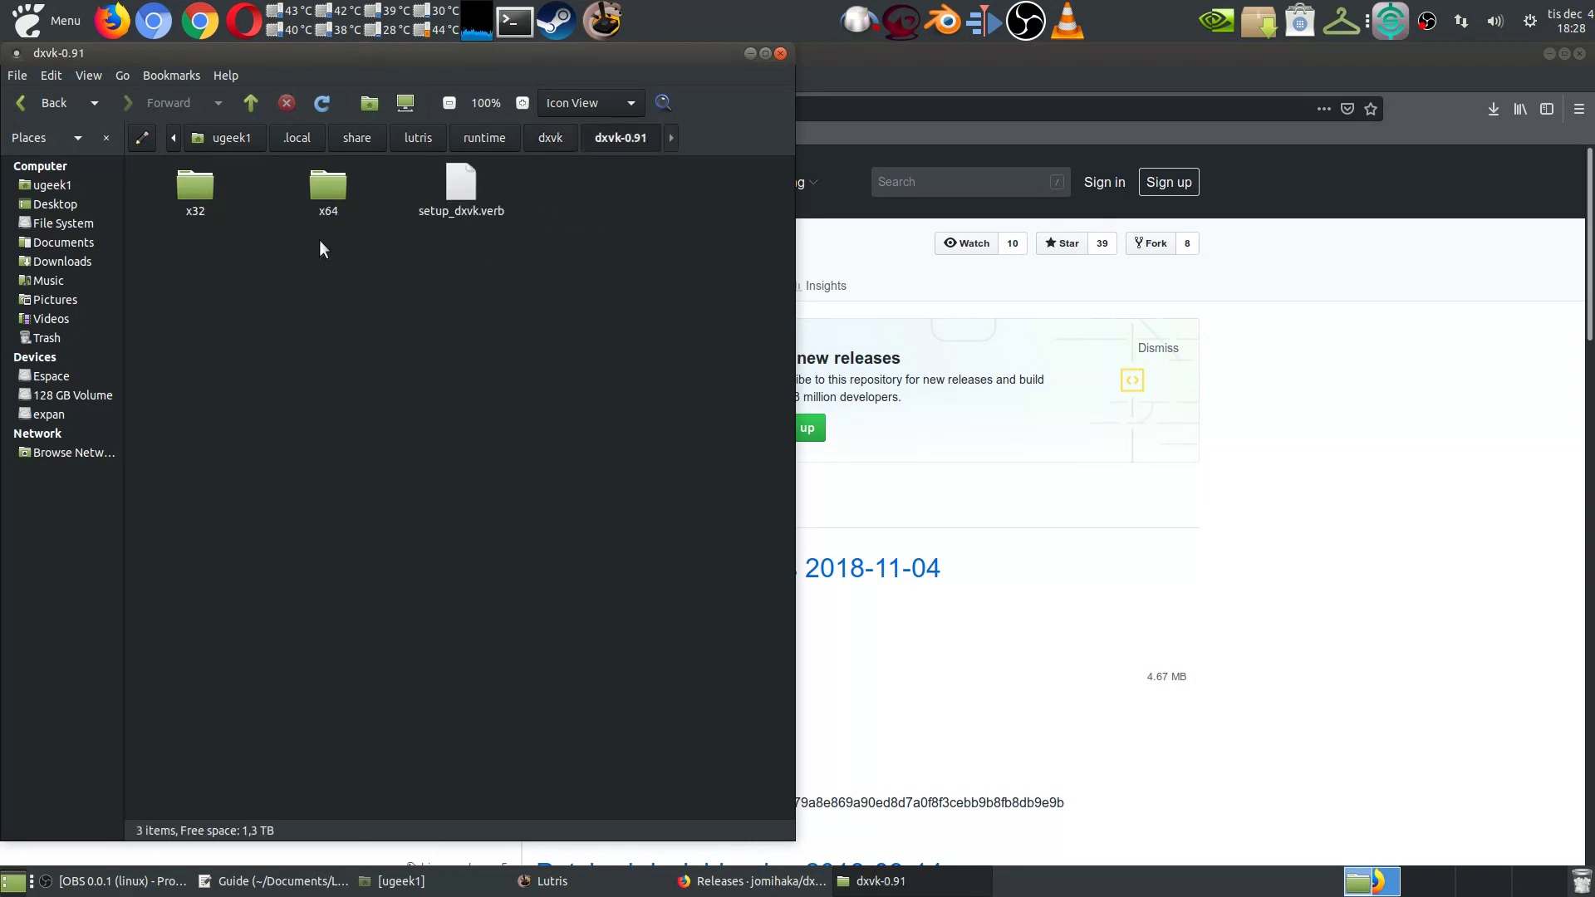
key(alt+Left)
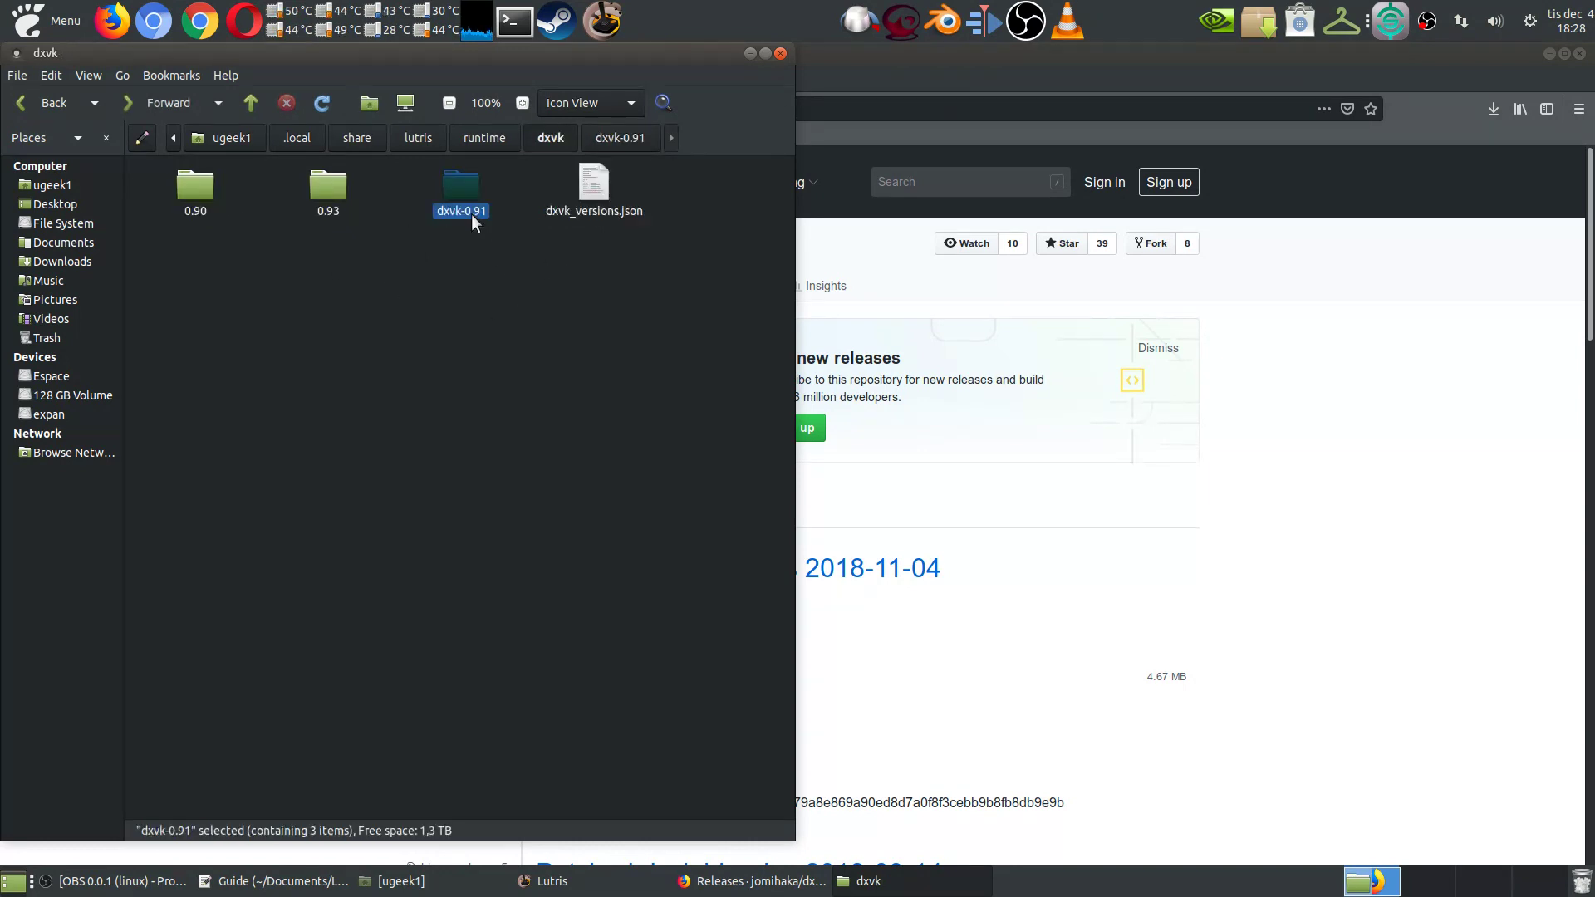
right_click(463, 212)
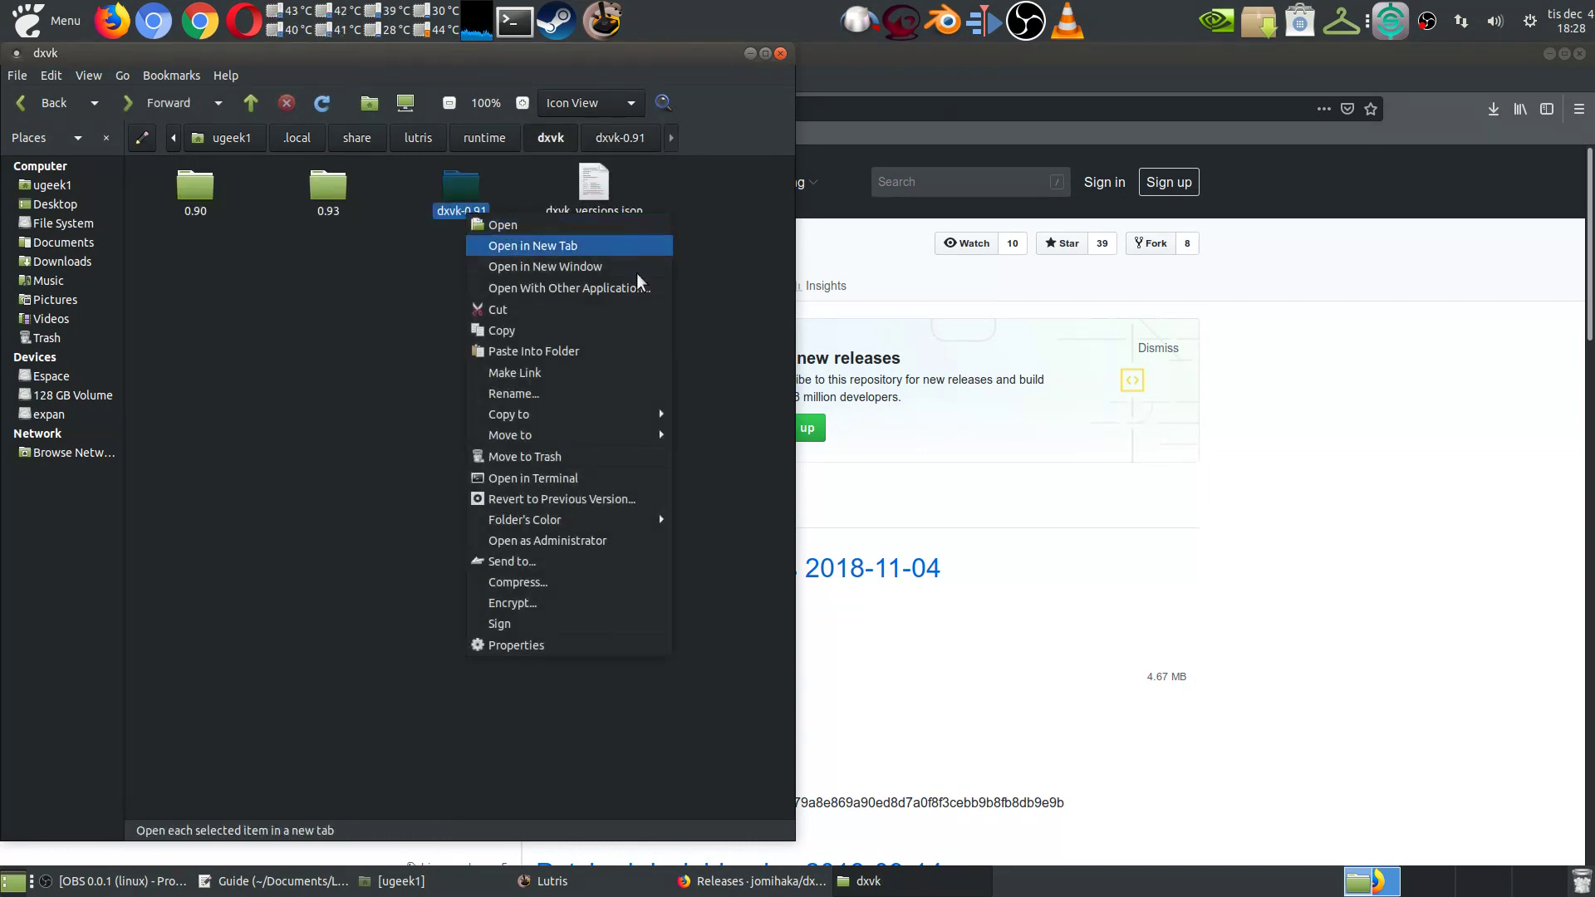
click(528, 394)
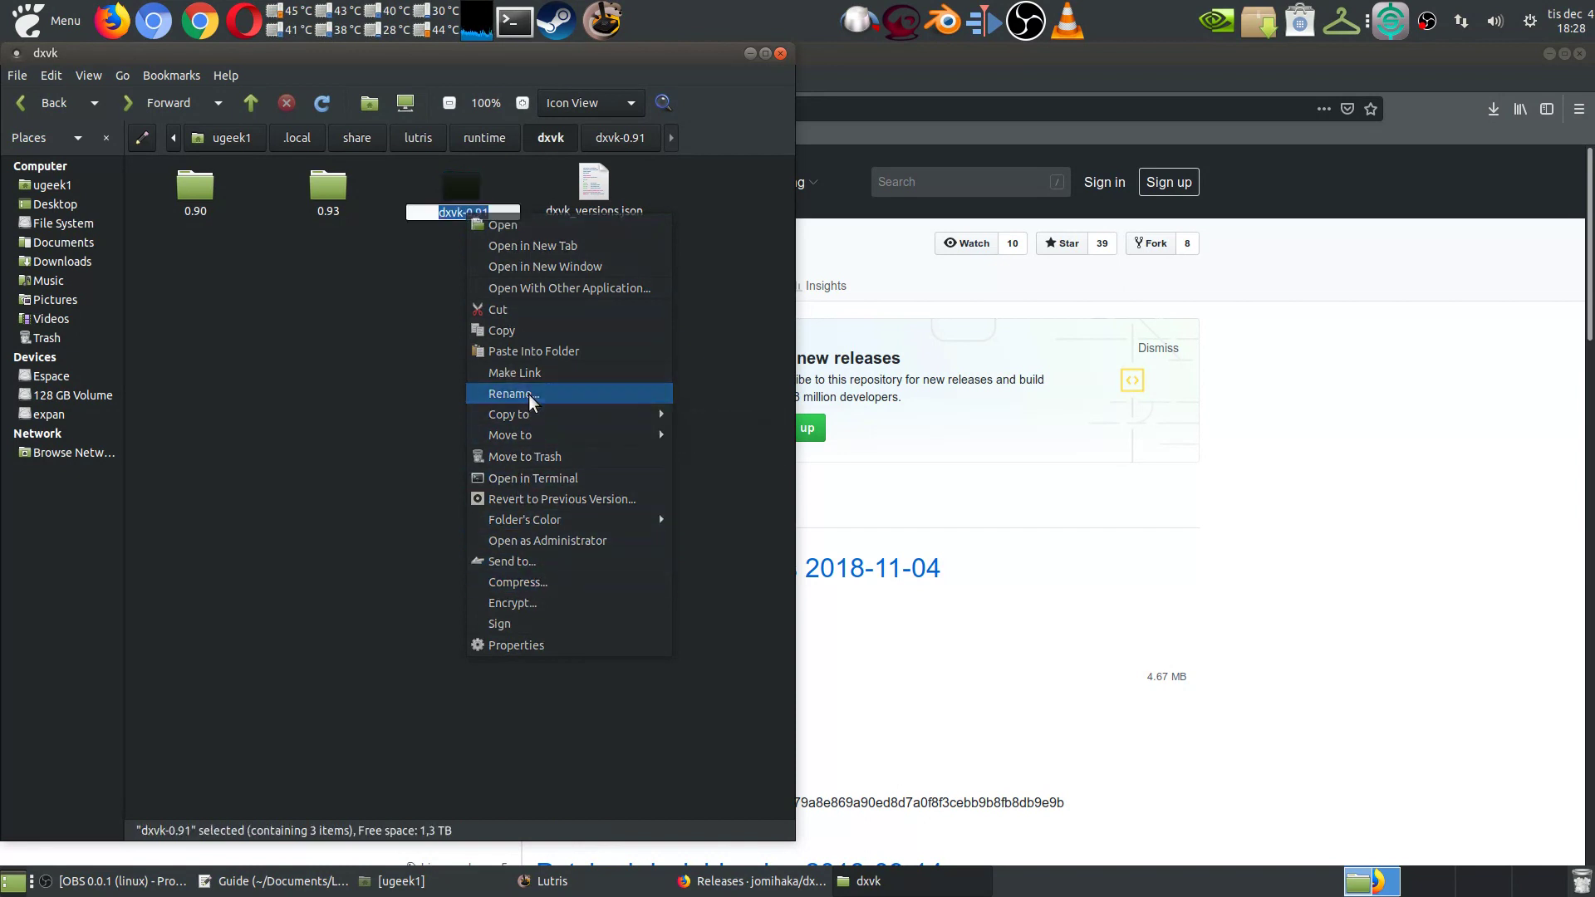
click(333, 368)
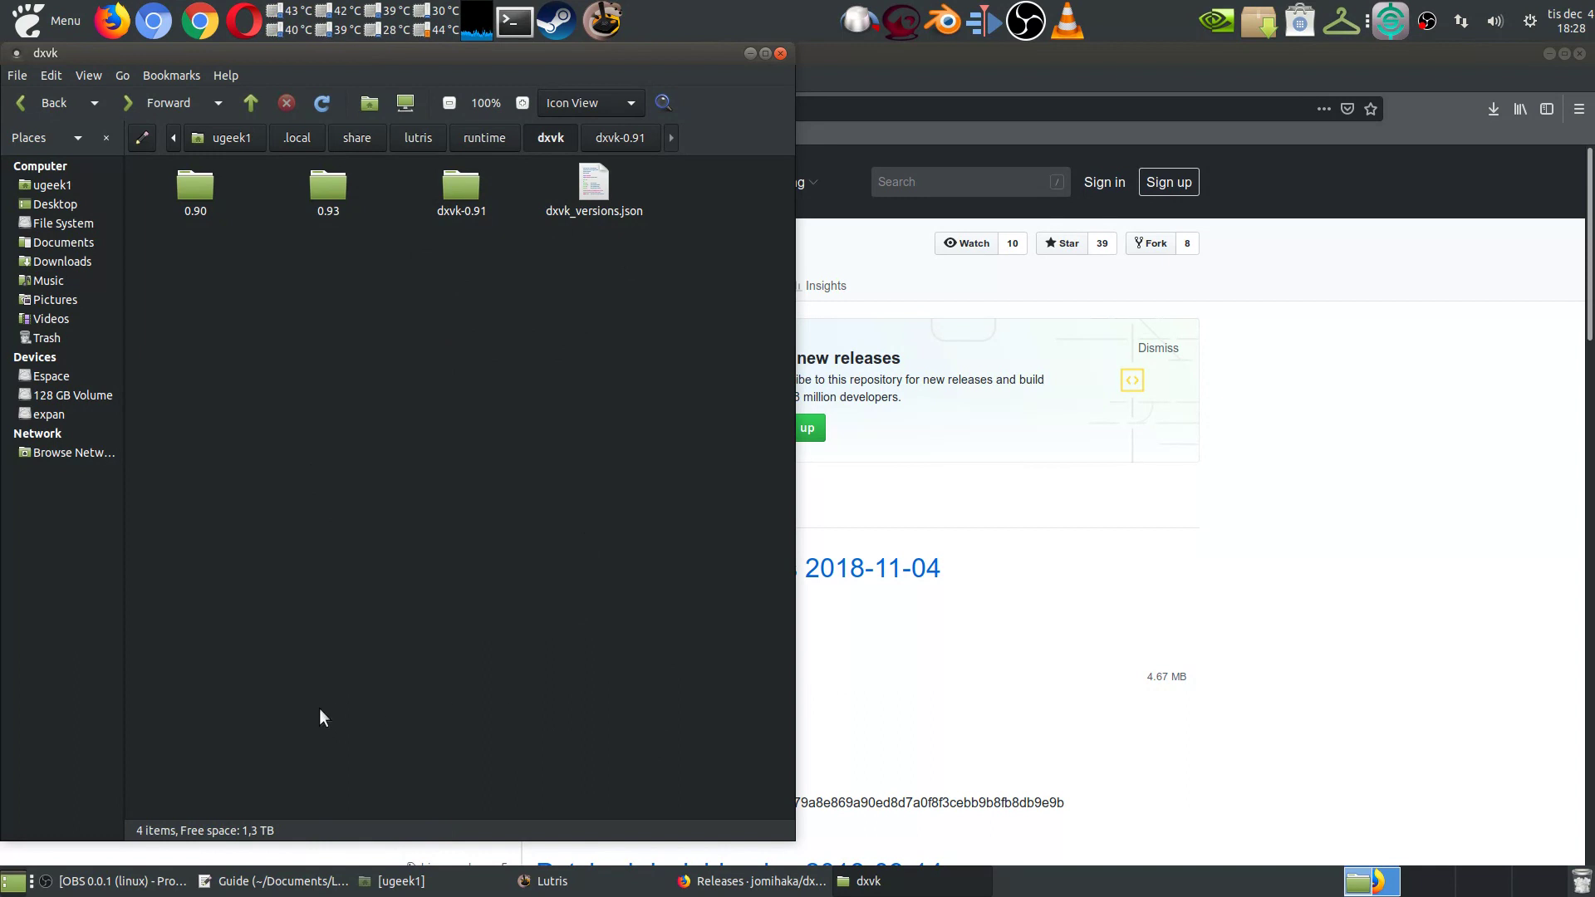
Step: Switch to Lutris and view the runner options in the Path of Exile configuration
click(595, 879)
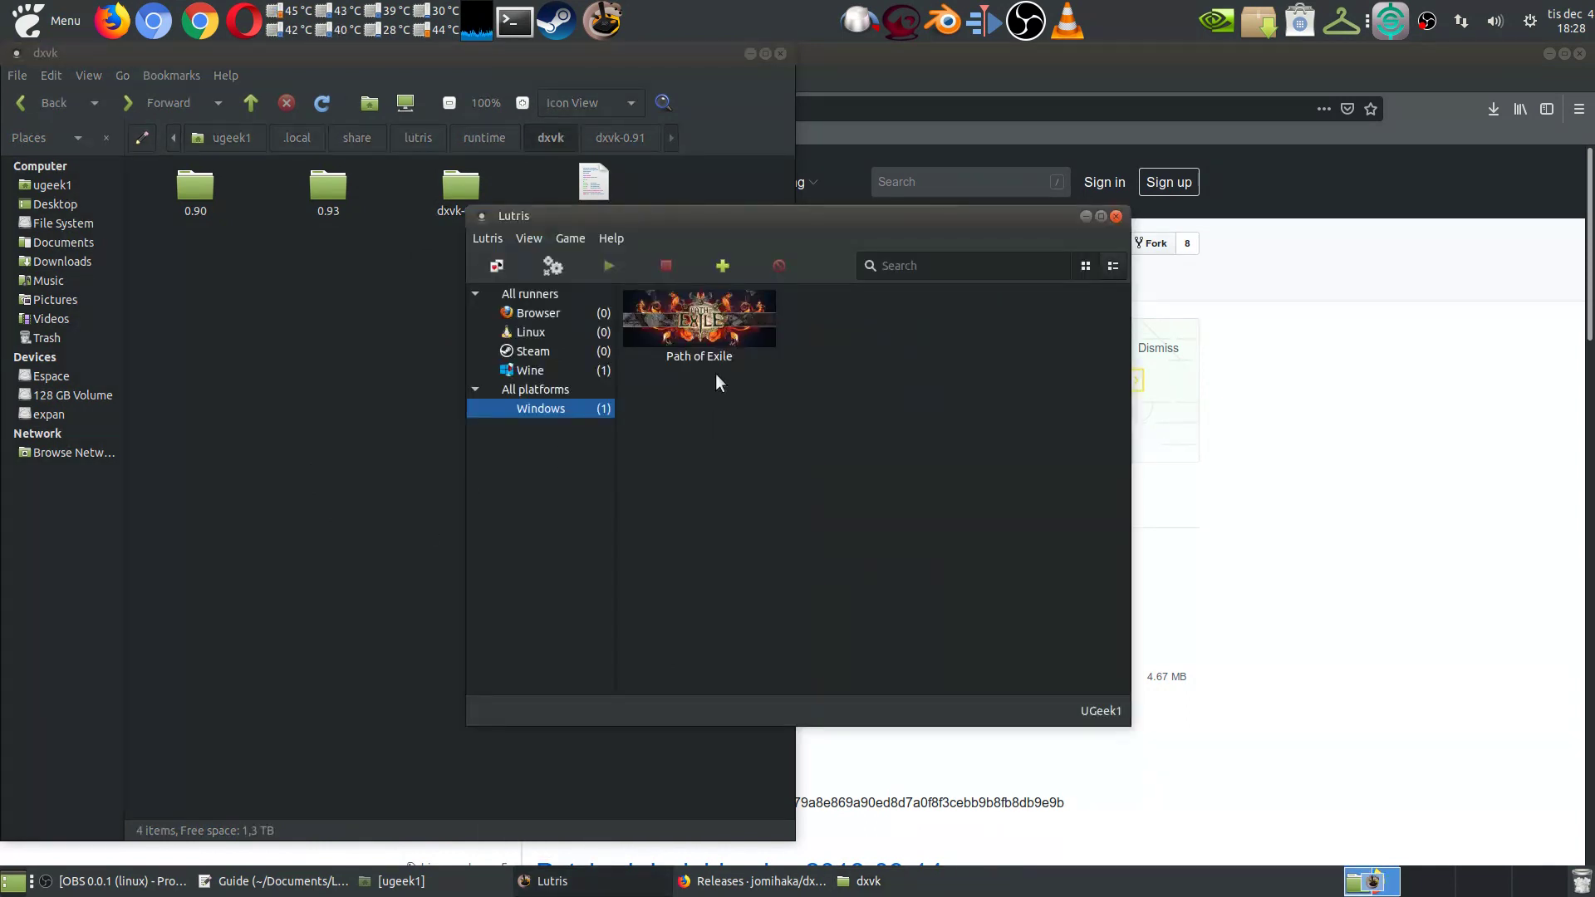
right_click(706, 326)
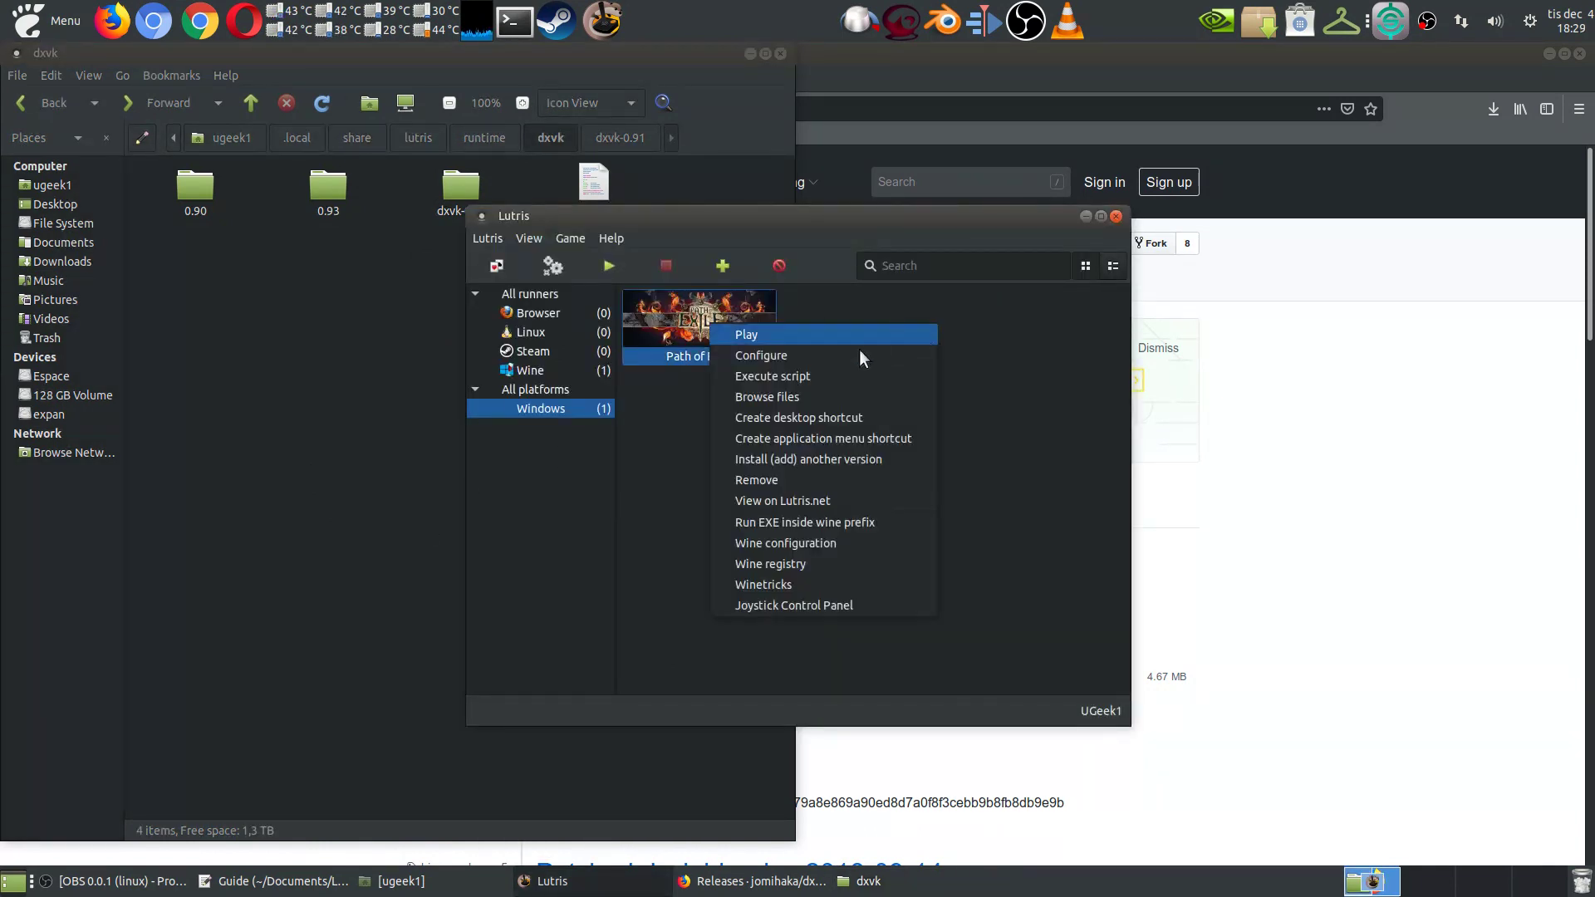
click(859, 349)
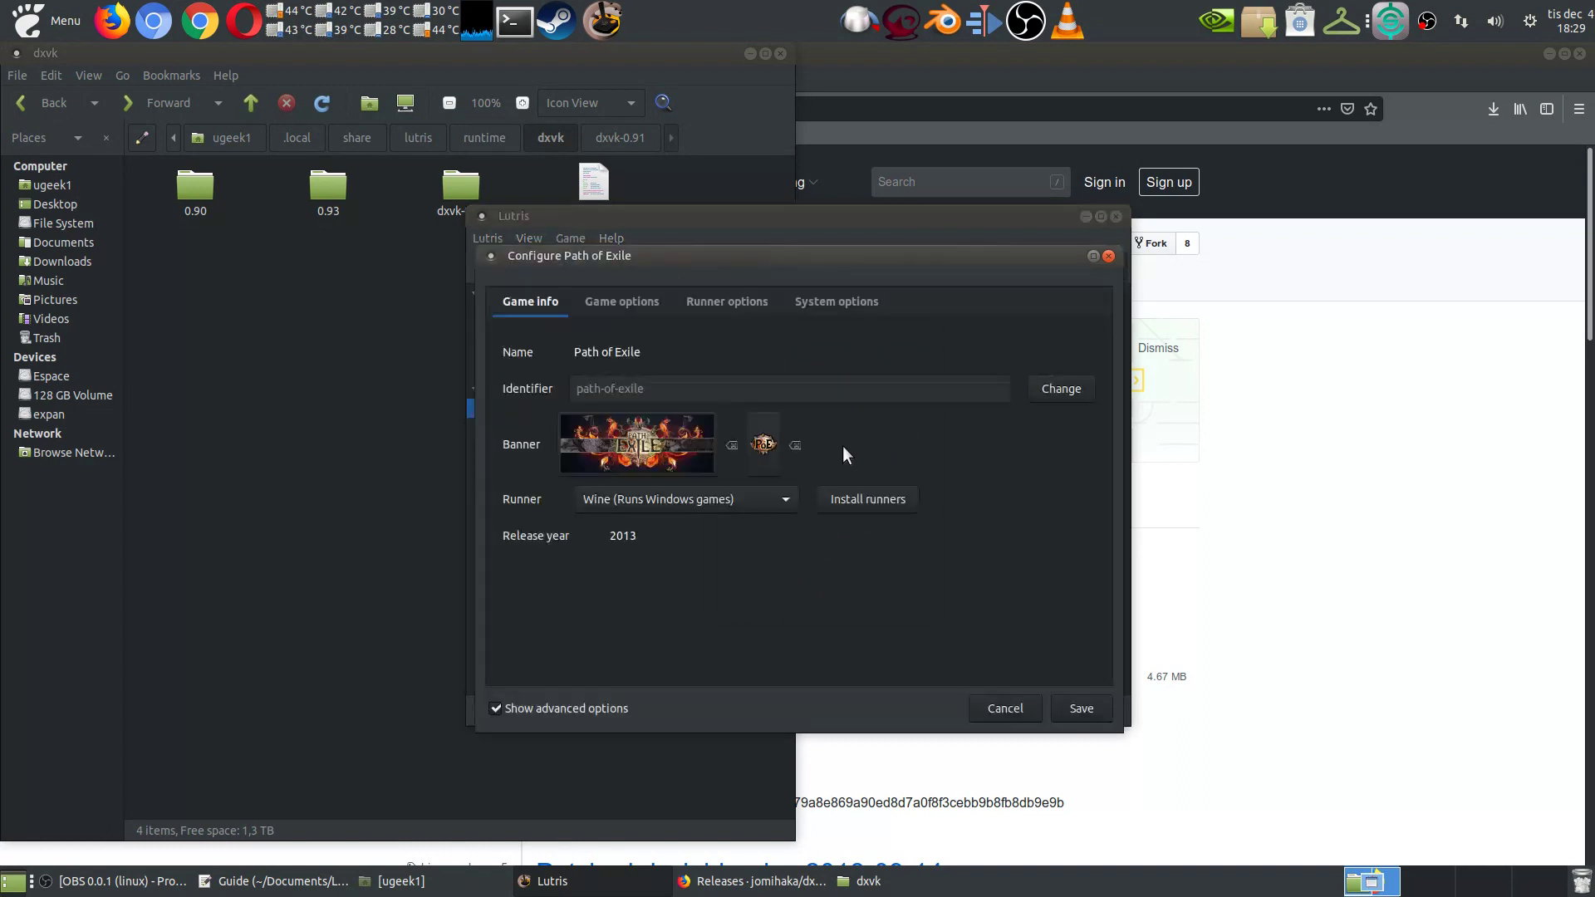
click(731, 304)
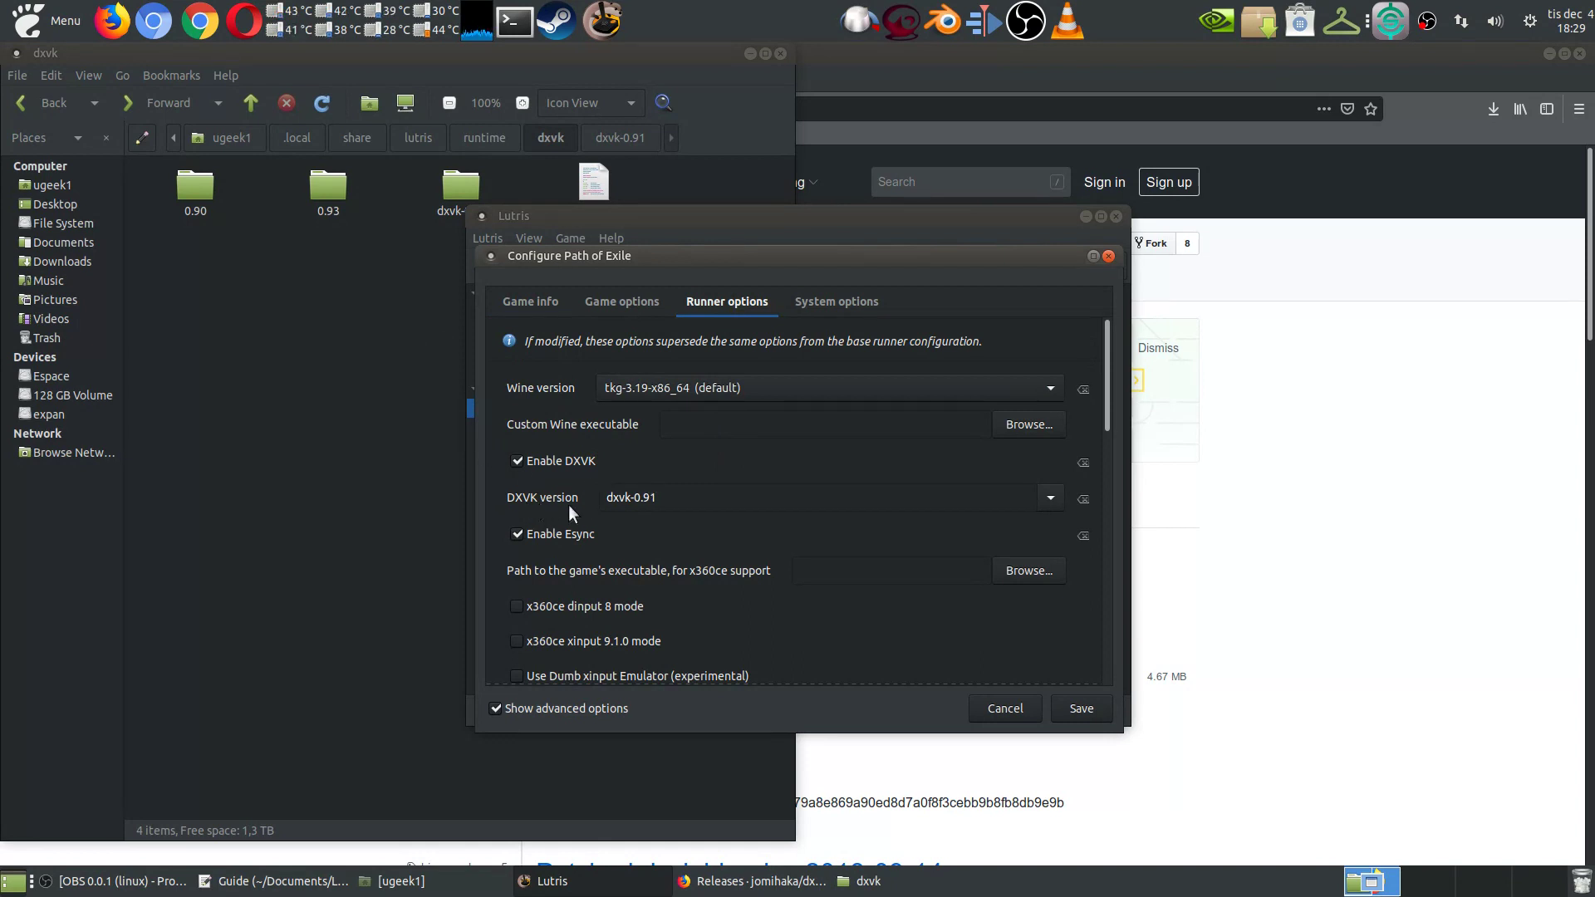
Step: Try DXVK version 0.93, replace it with dxvk-0.91, and discard the Path of Exile configuration changes
click(1048, 503)
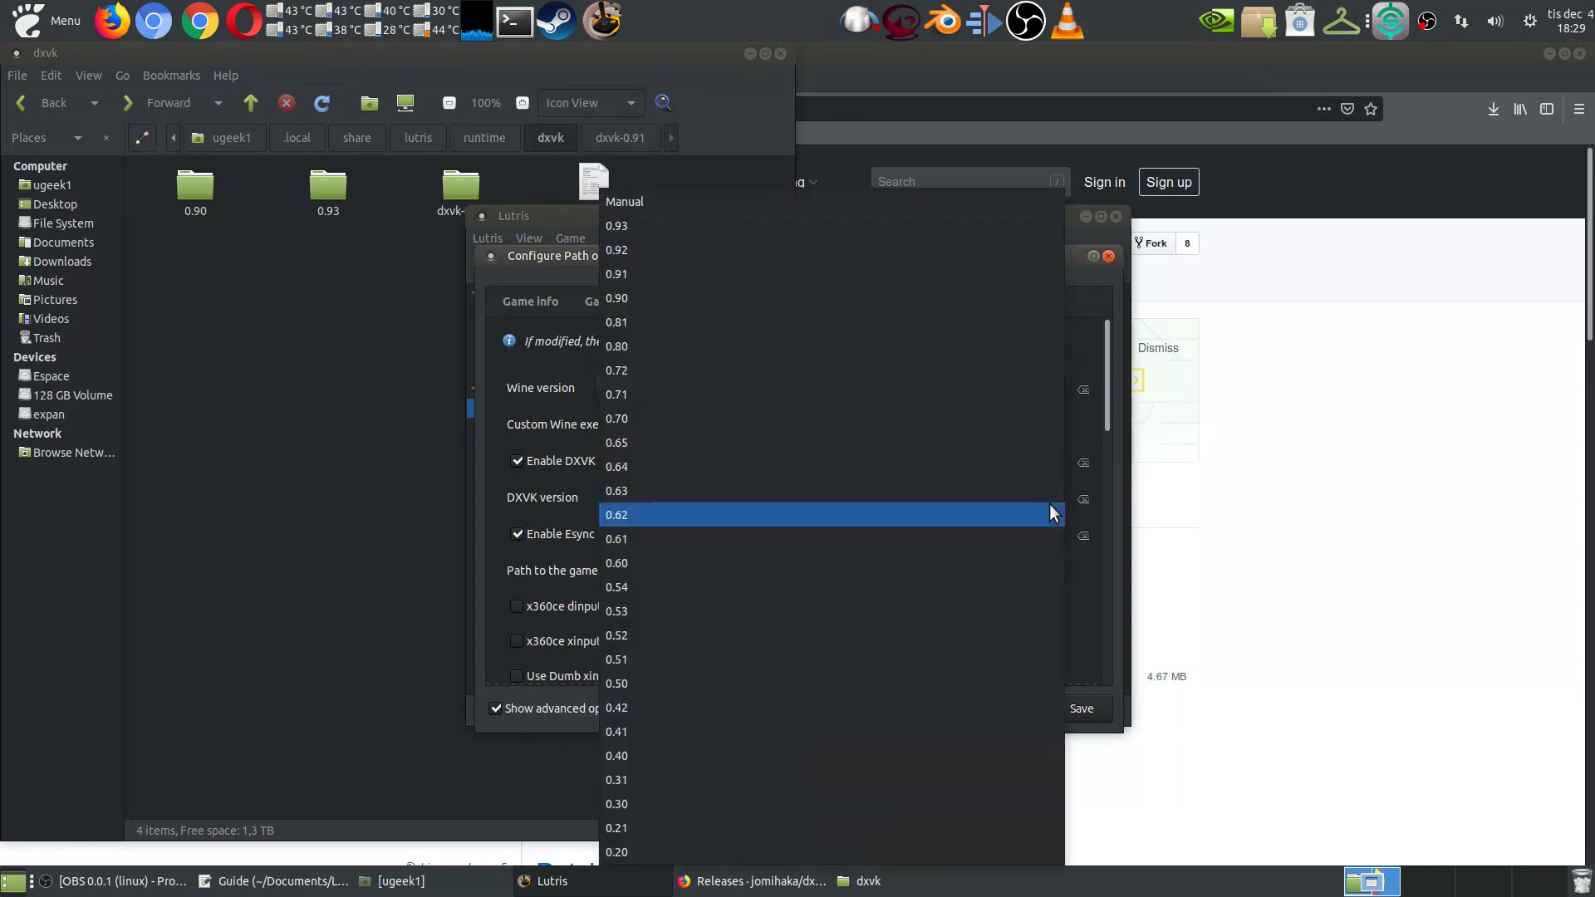
click(645, 230)
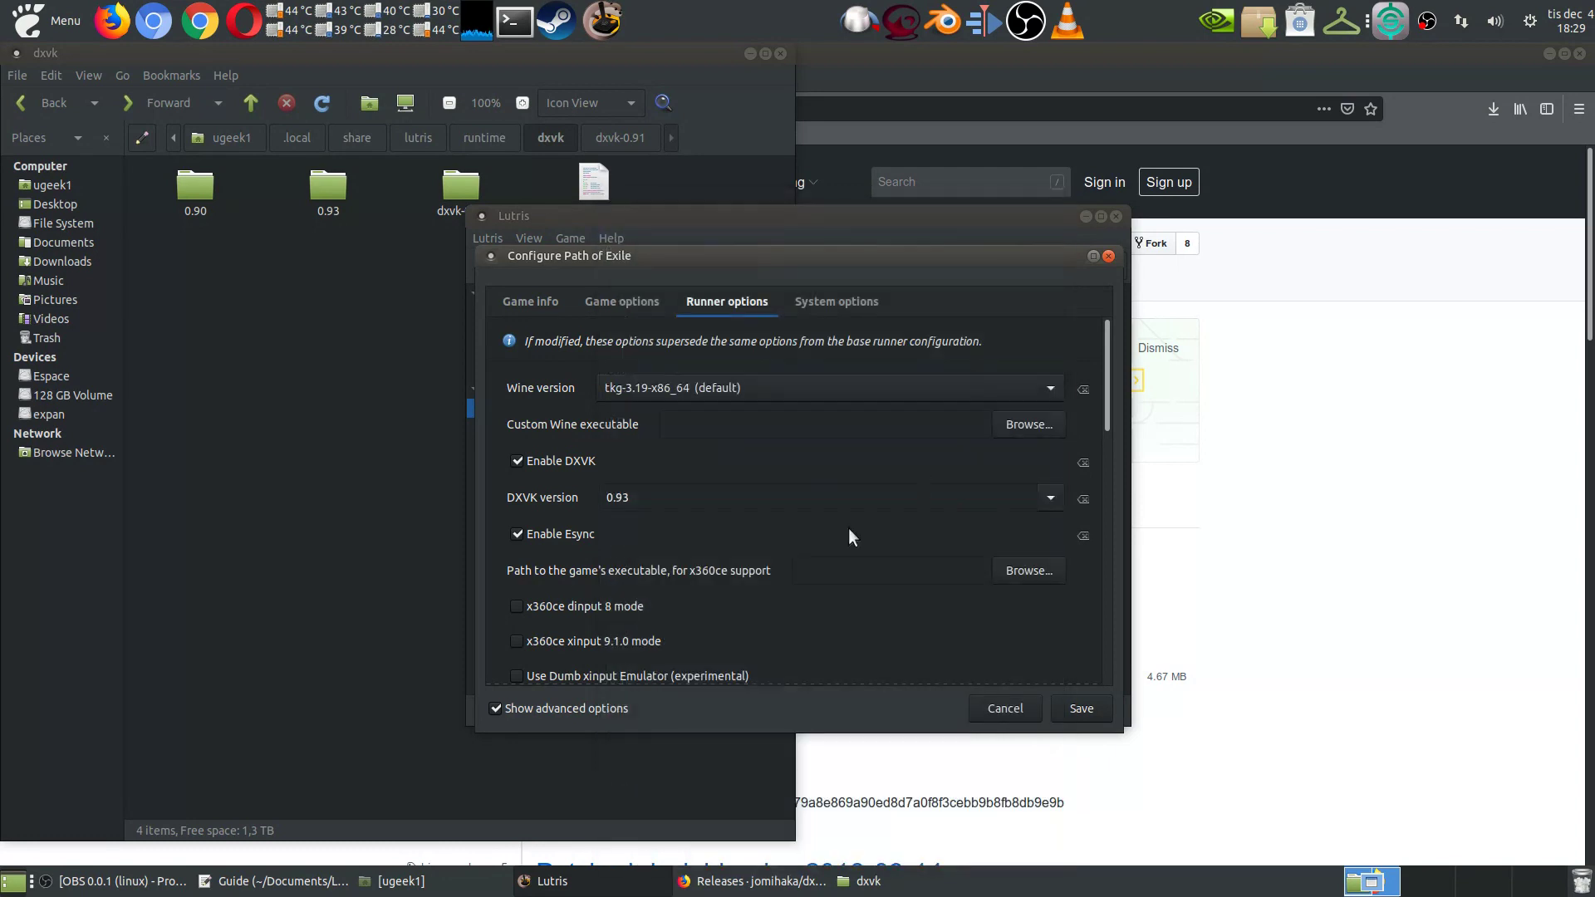
triple_click(719, 500)
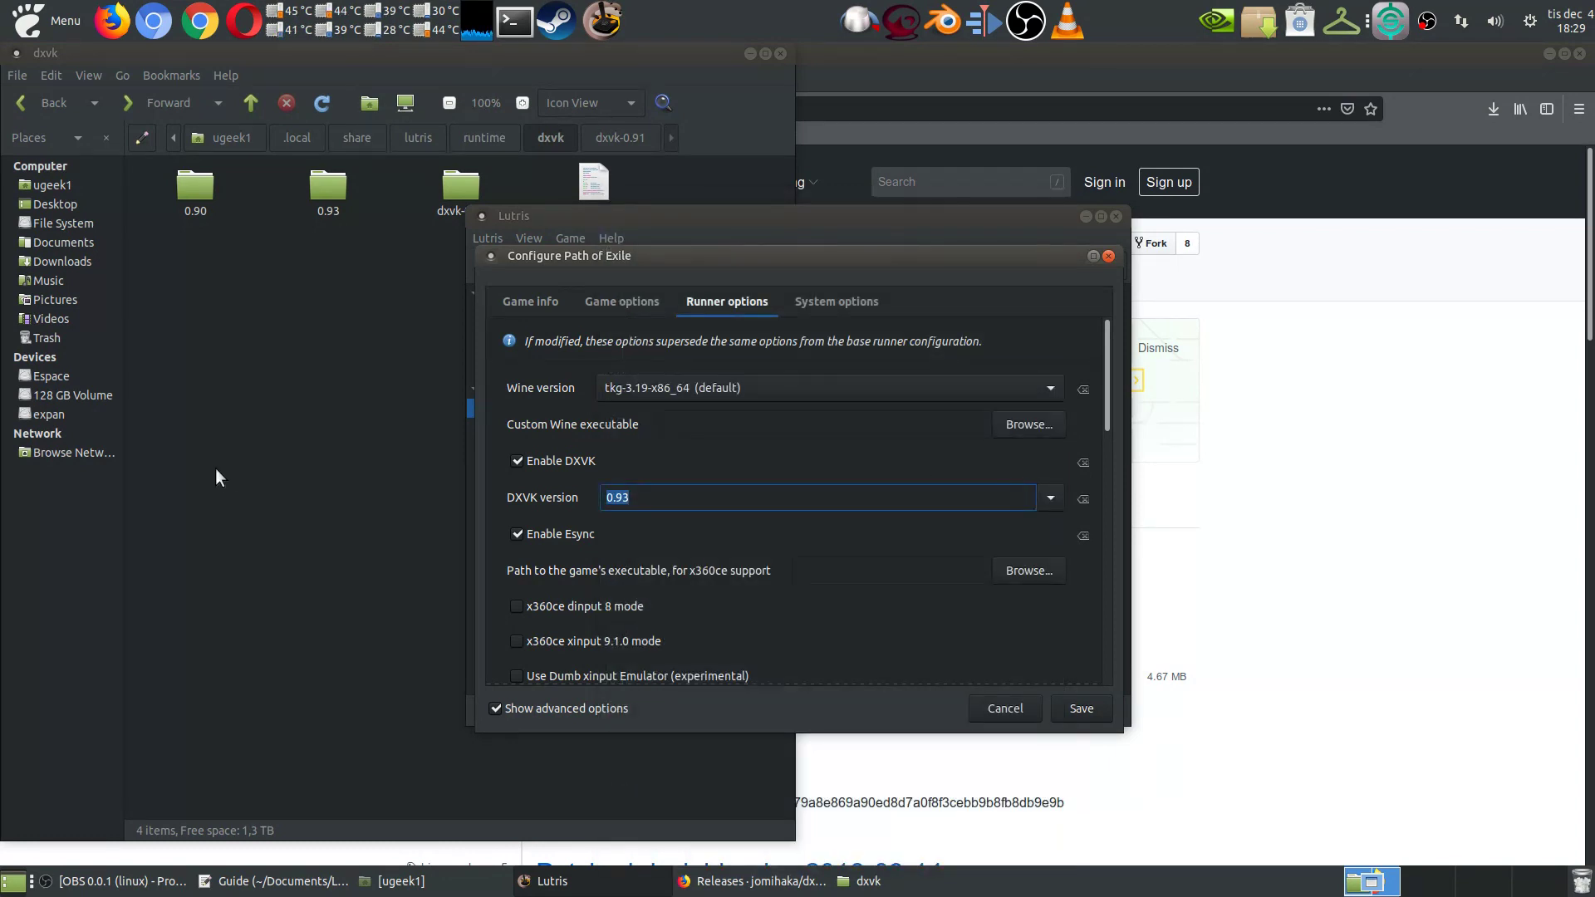
text(dxvk-0.91)
key(ctrl+a)
click(698, 507)
key(ctrl+a)
click(718, 499)
click(1008, 714)
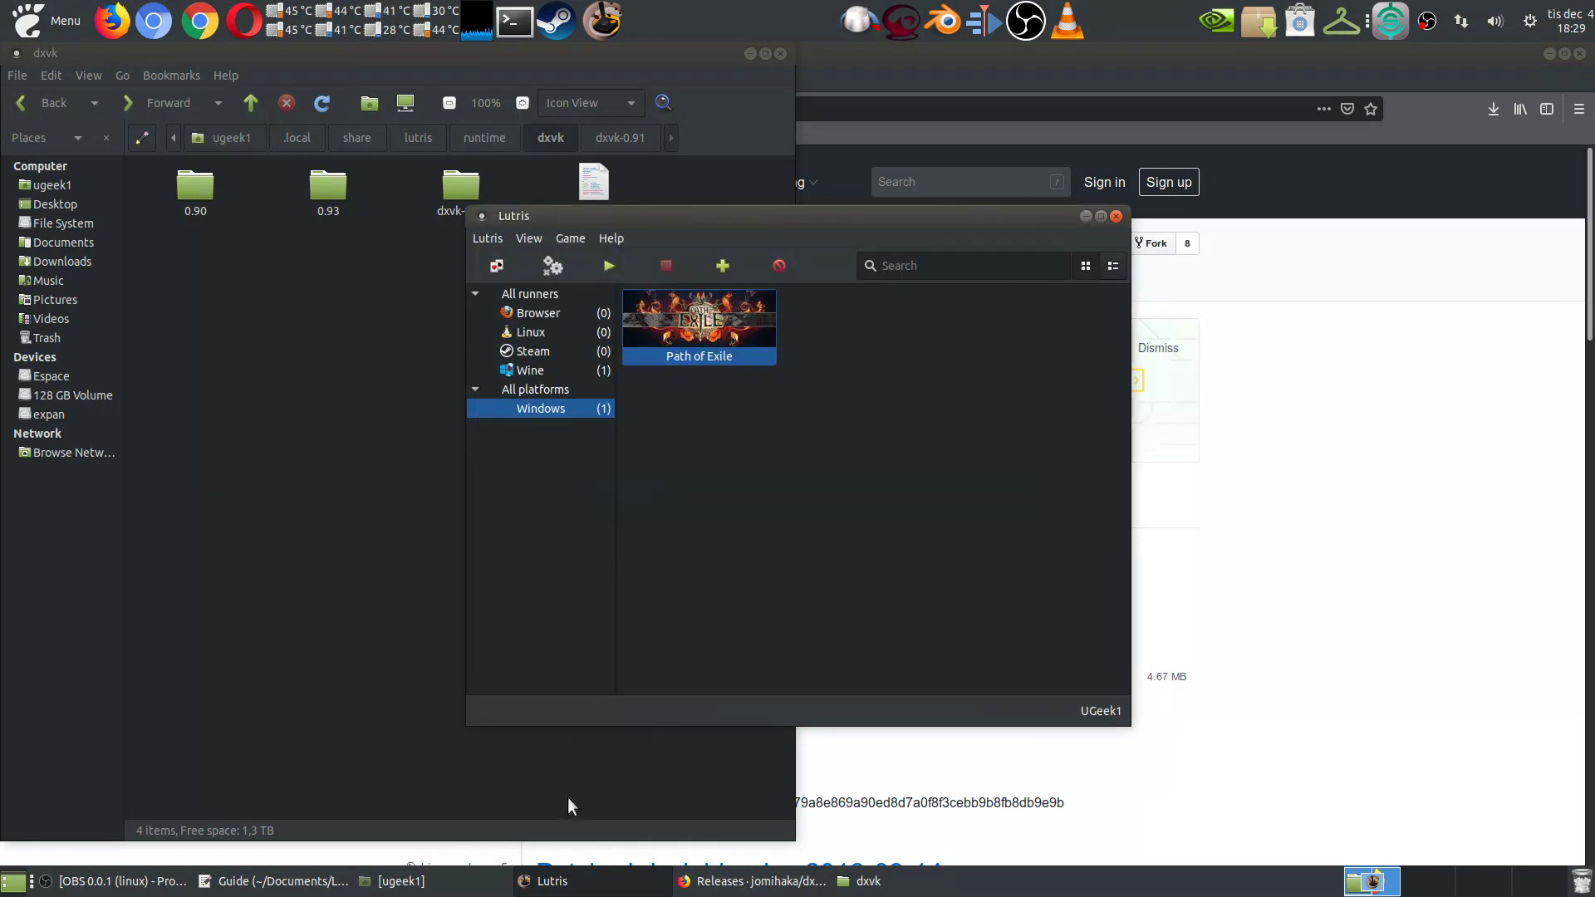
Step: Move the Lutris window aside and copy the NeverSink-Filter releases link from the Guide document in Pluma
mouse_move(320, 882)
drag(718, 216, 994, 204)
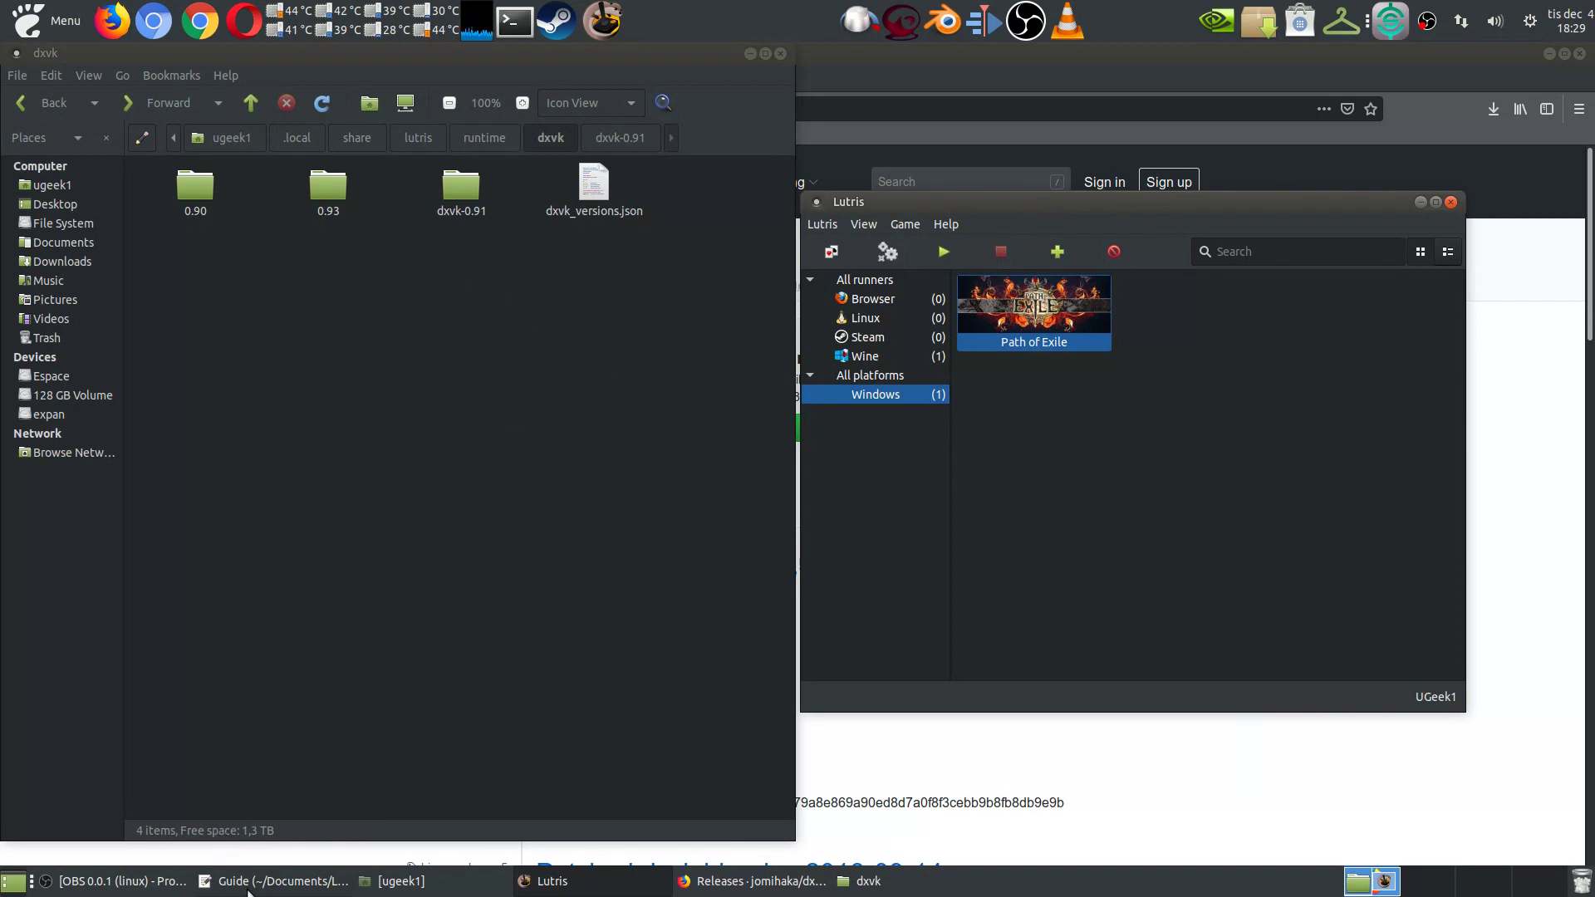
click(303, 887)
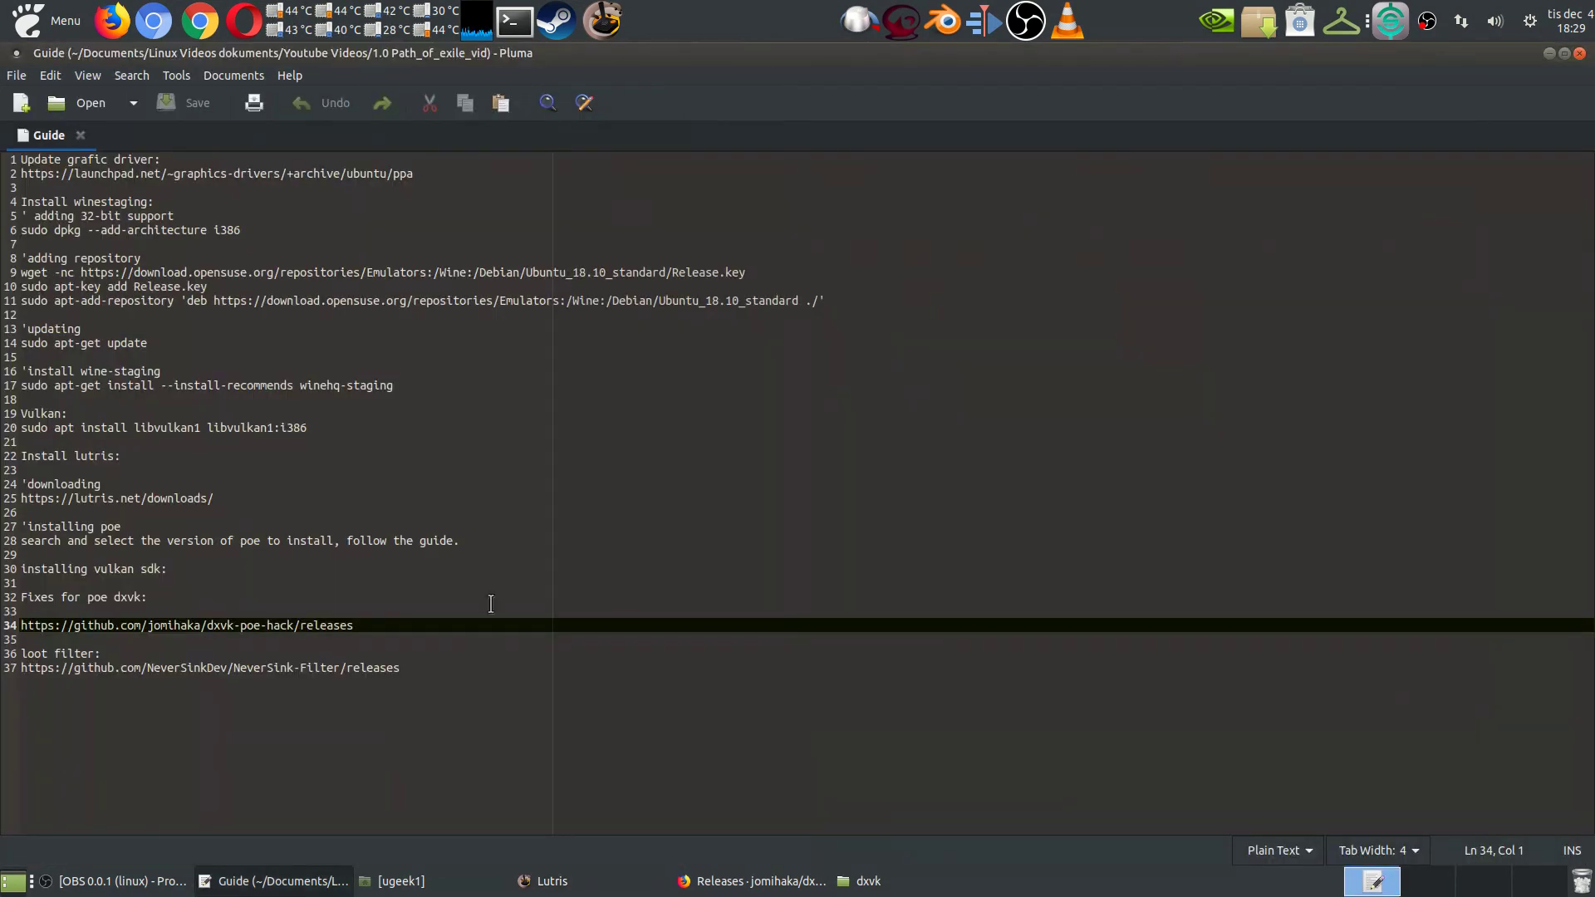
click(428, 667)
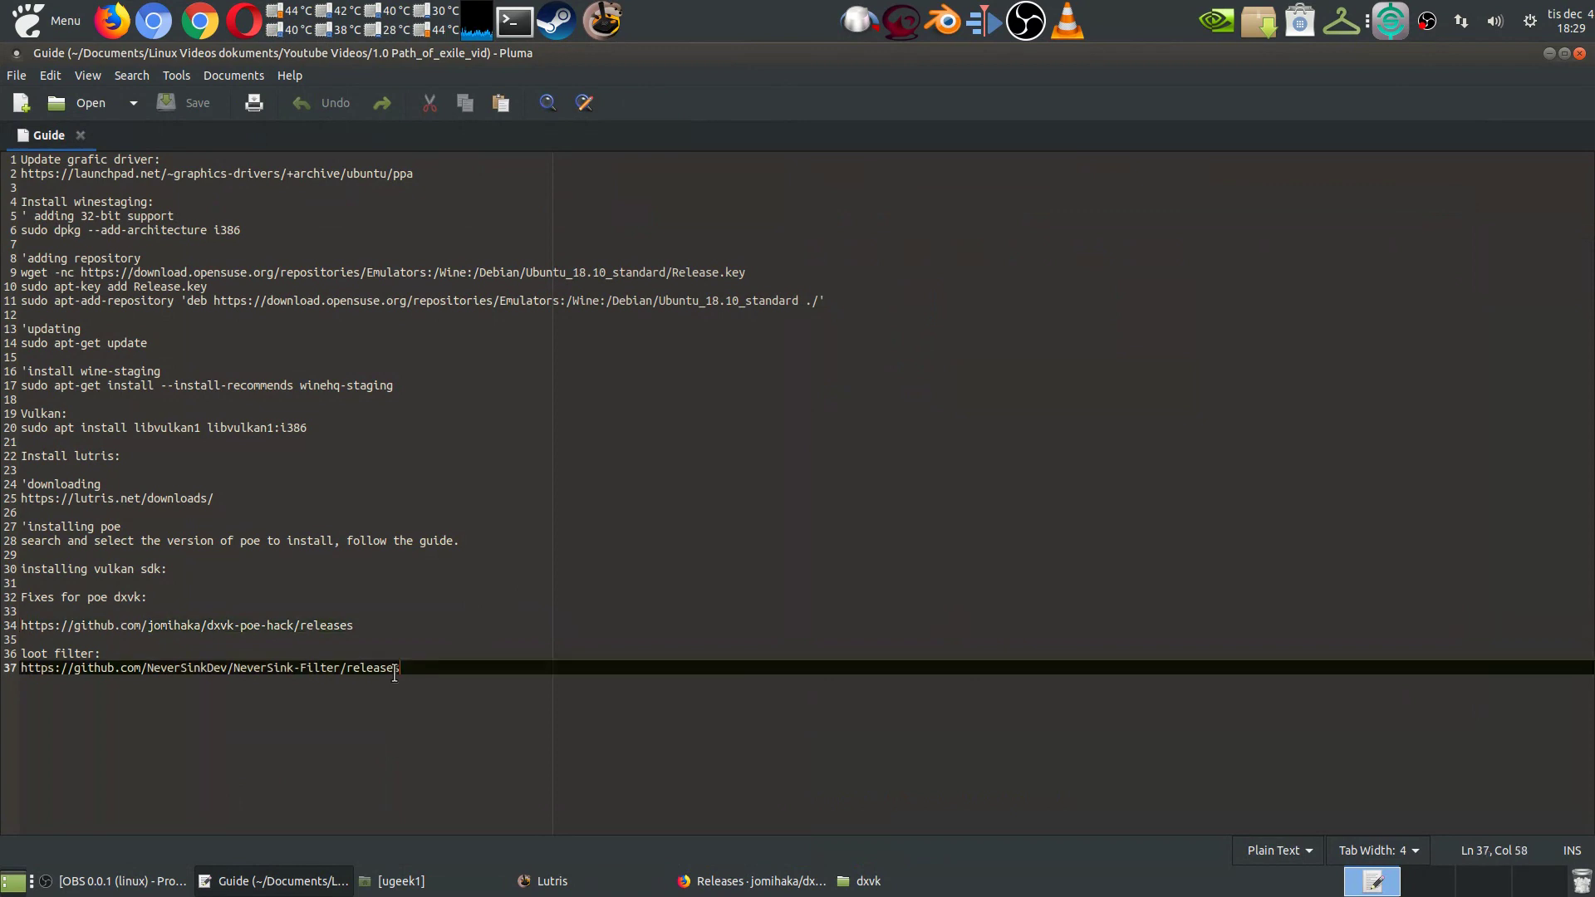
shift+click(3, 673)
key(ctrl+c)
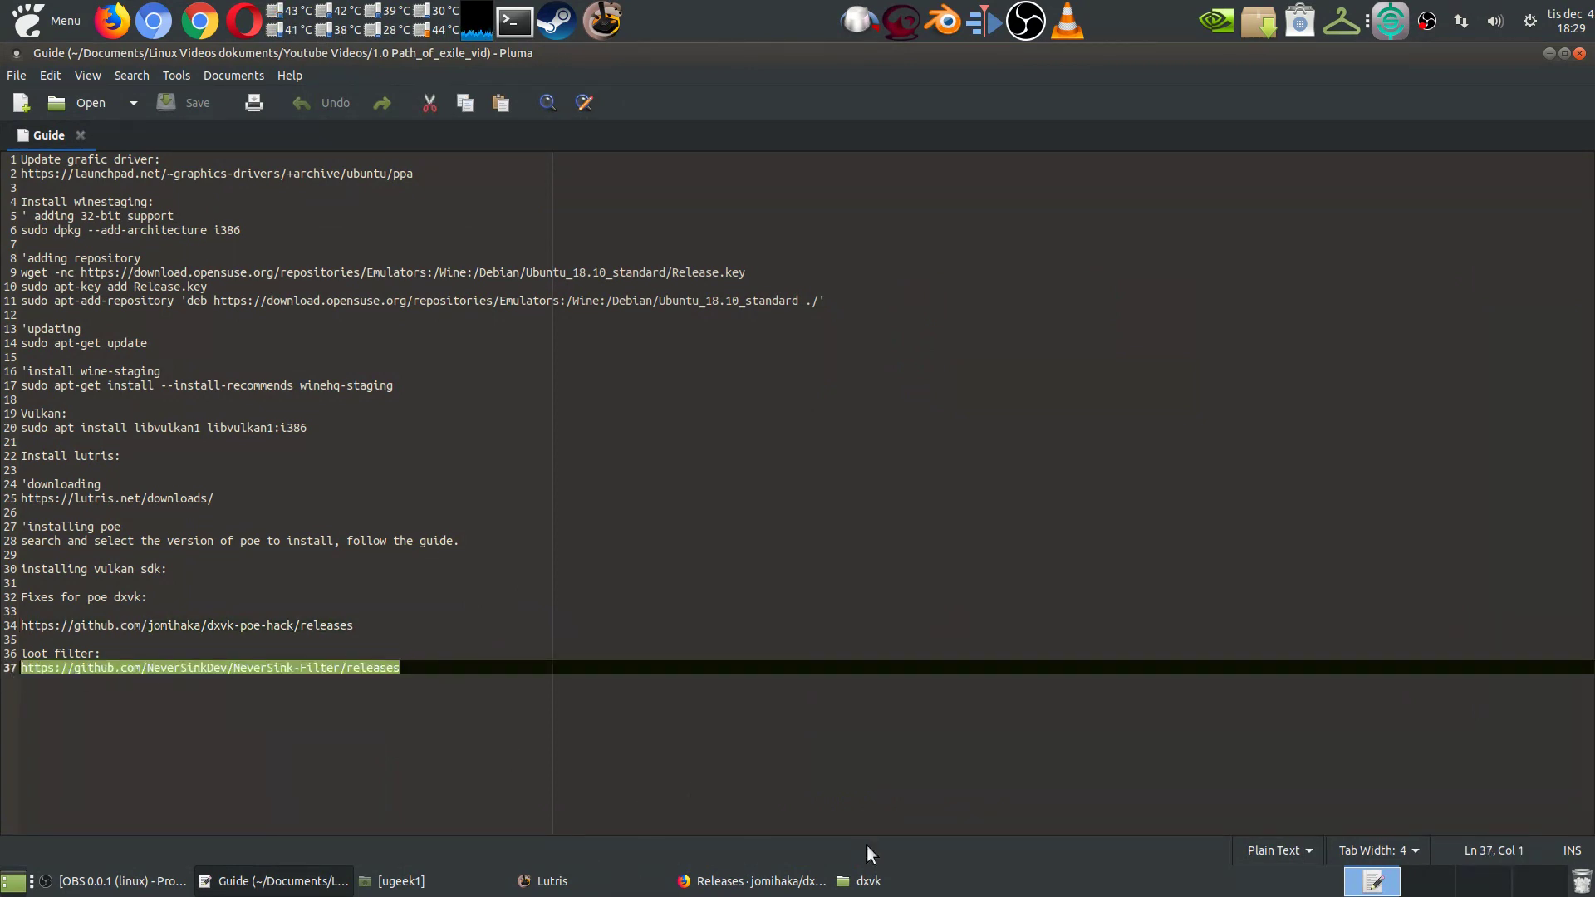
Step: Switch to Firefox and open the copied NeverSink-Filter releases link in a new tab
click(751, 881)
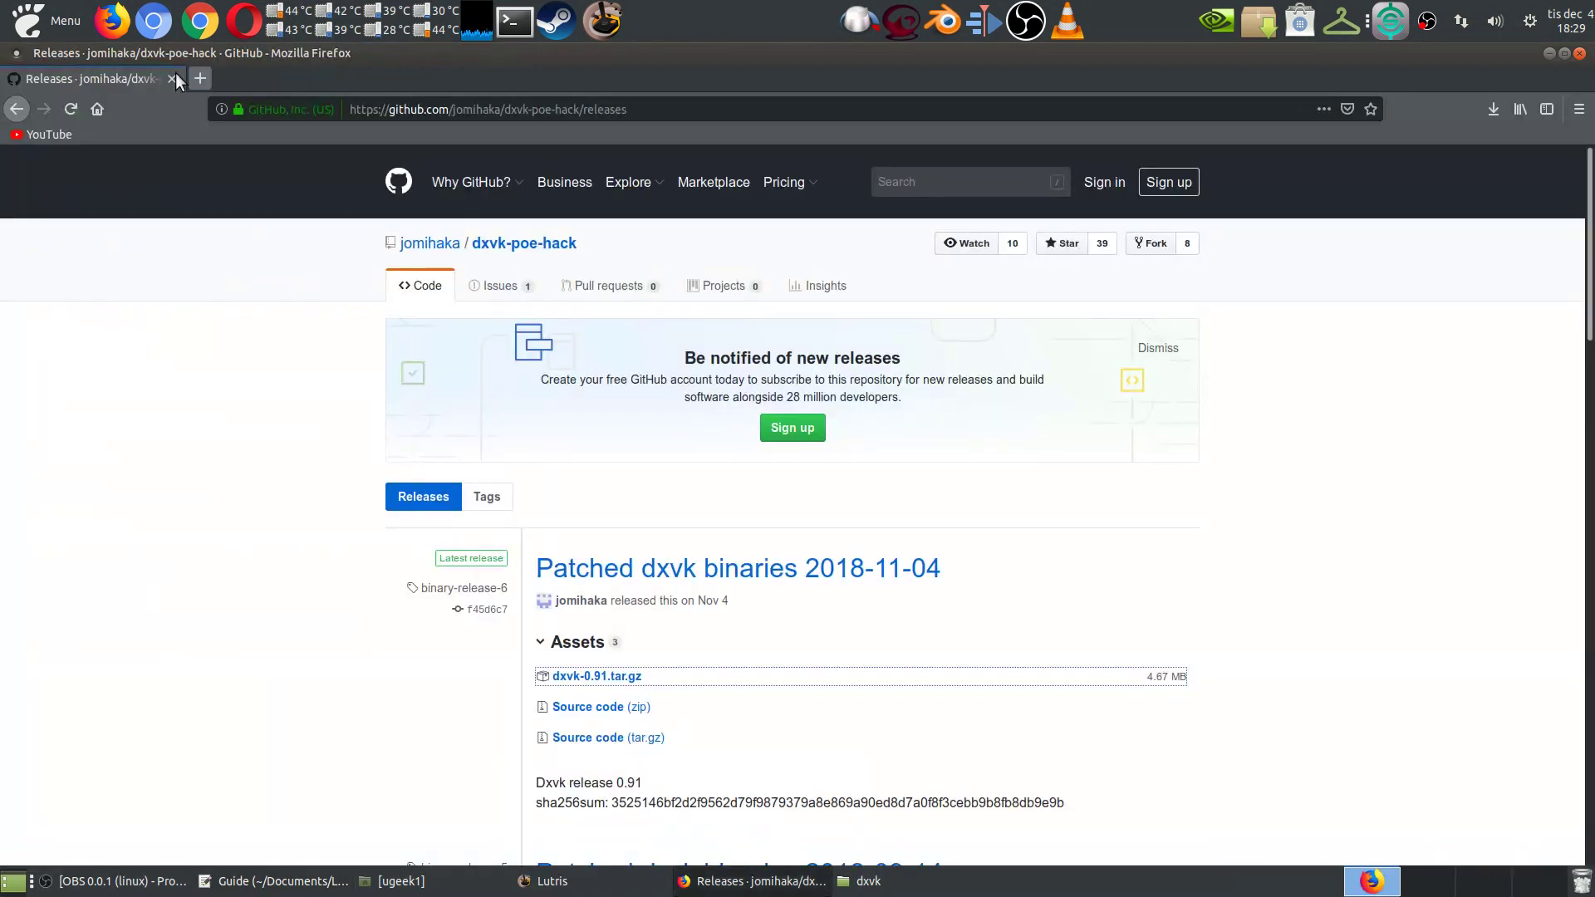
click(203, 83)
key(ctrl+v)
key(Return)
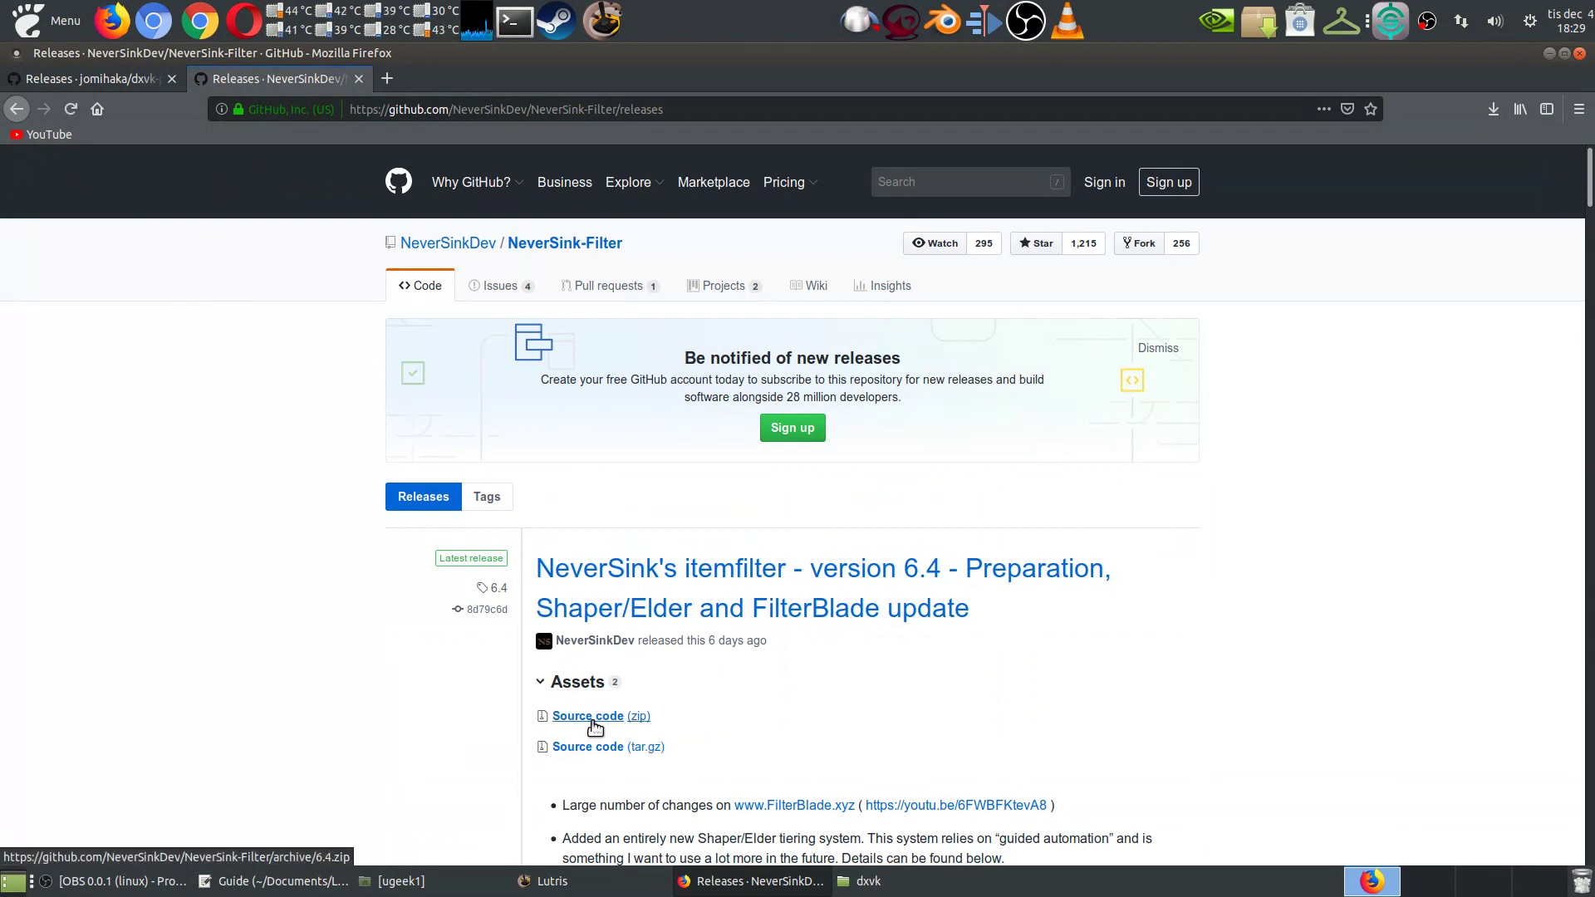
Step: Download the tar.gz source code of NeverSink's itemfilter version 6.4 and save the file
scroll(689, 696, down, 3)
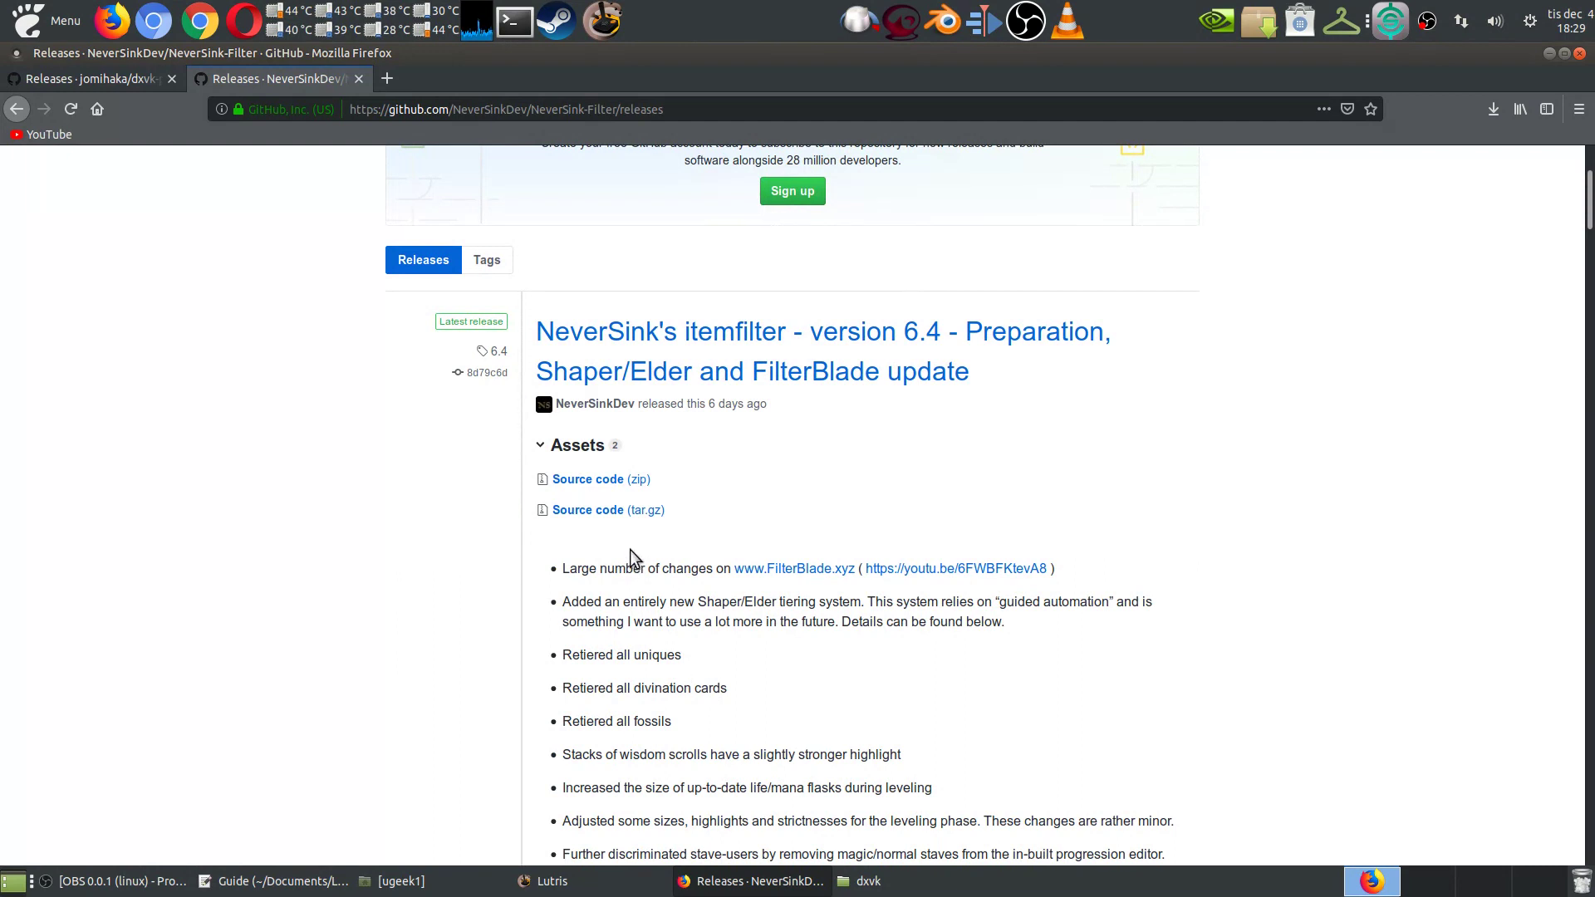
click(648, 513)
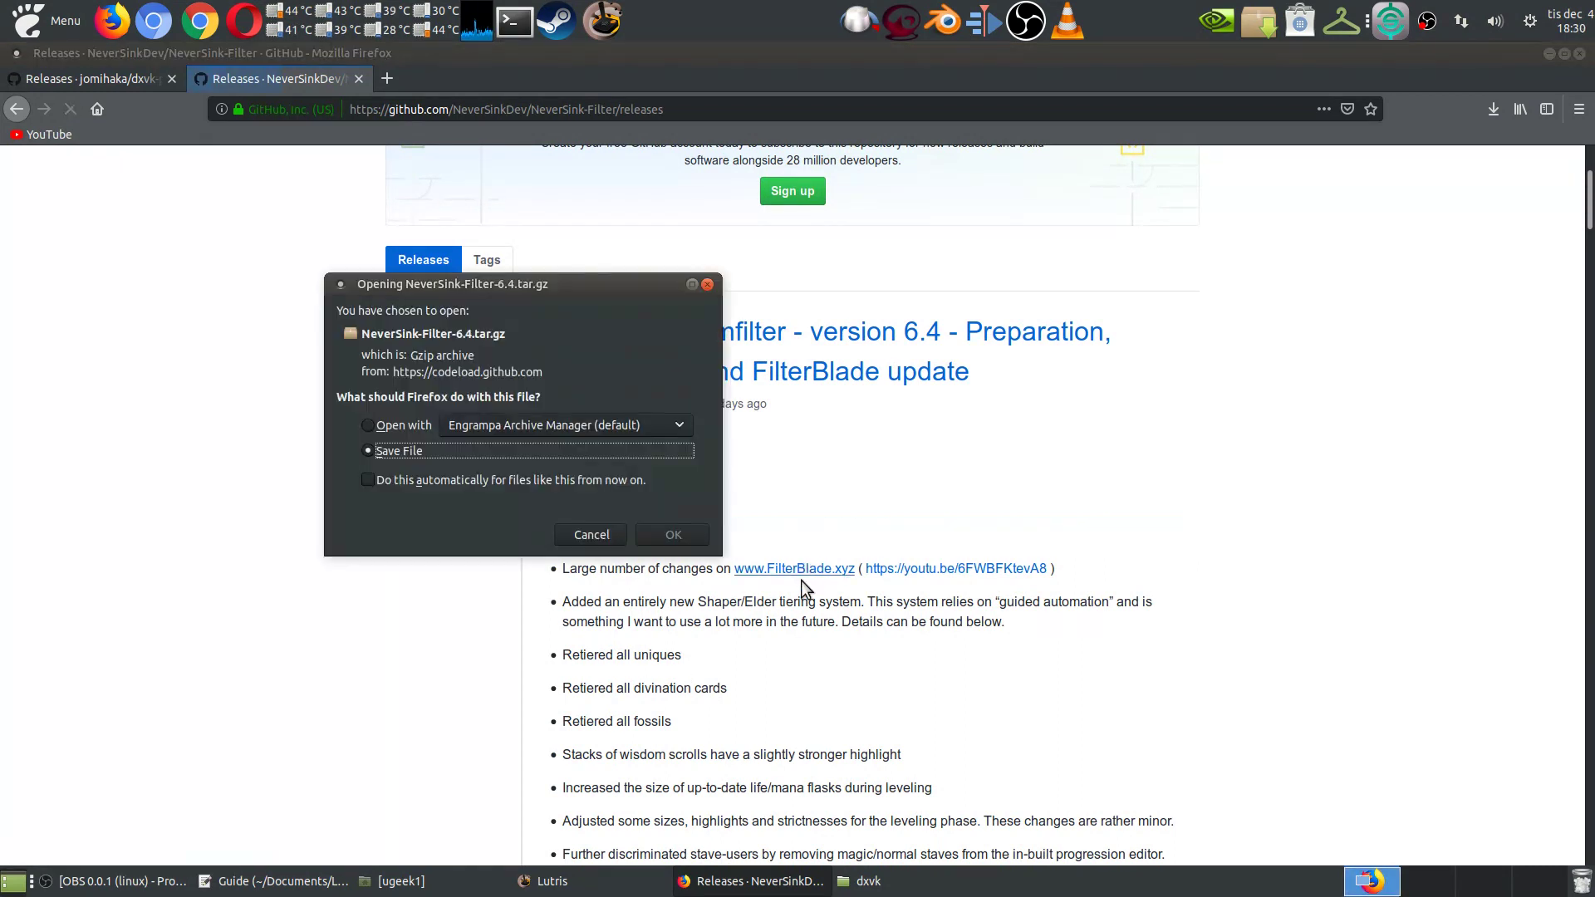
scroll(800, 579, up, 2)
click(667, 535)
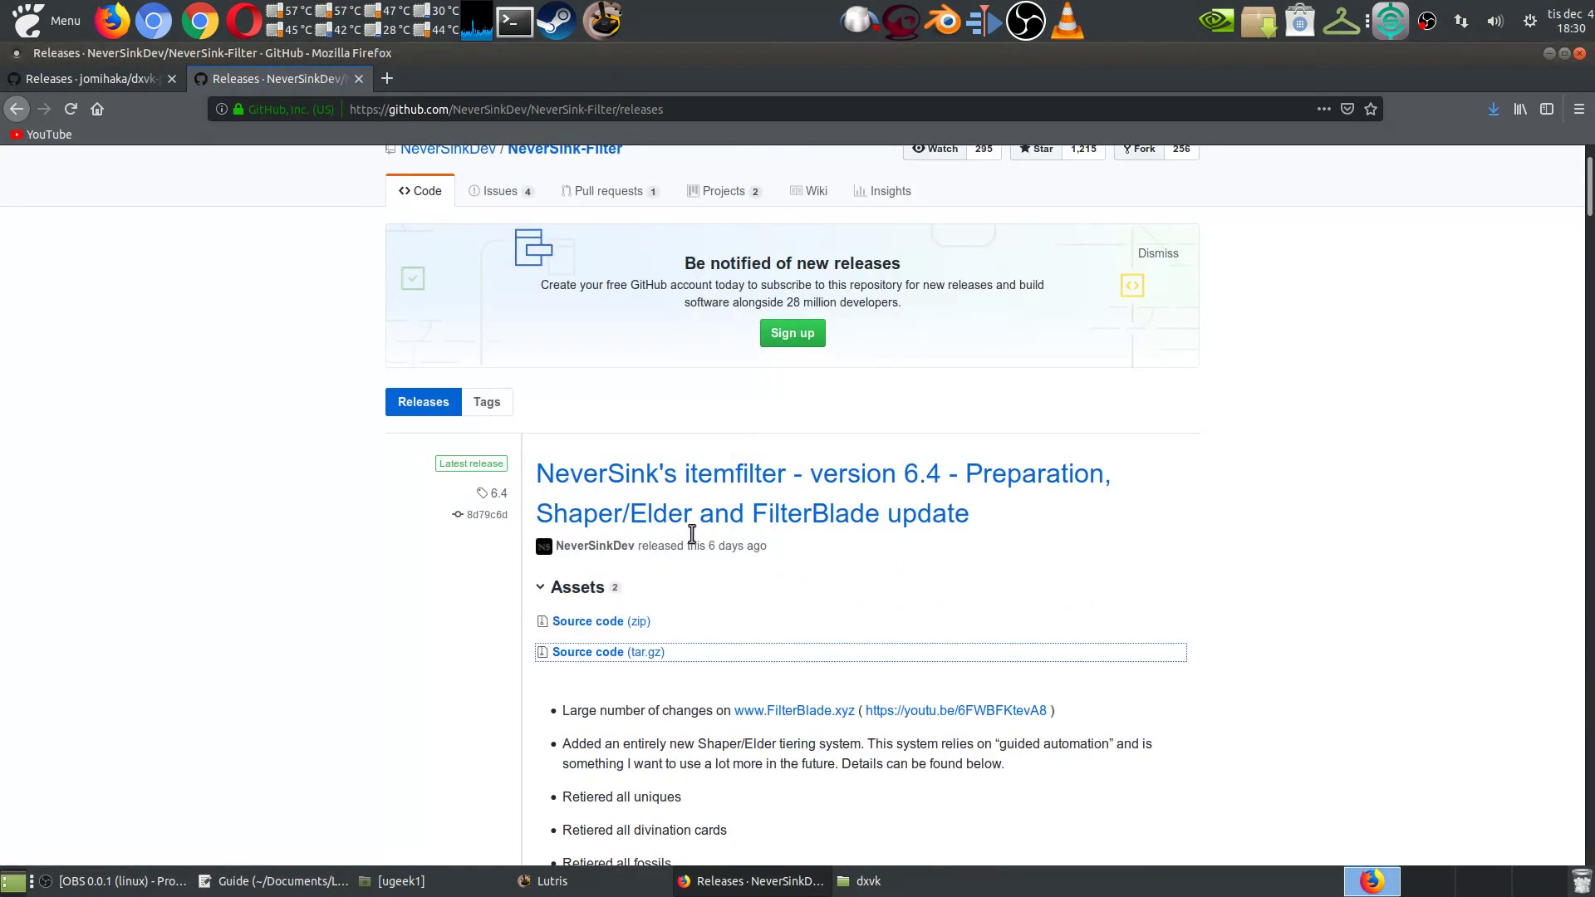
Step: Show the downloaded NeverSink-Filter-6.4.tar.gz in its folder and extract it there
click(1493, 110)
click(1483, 157)
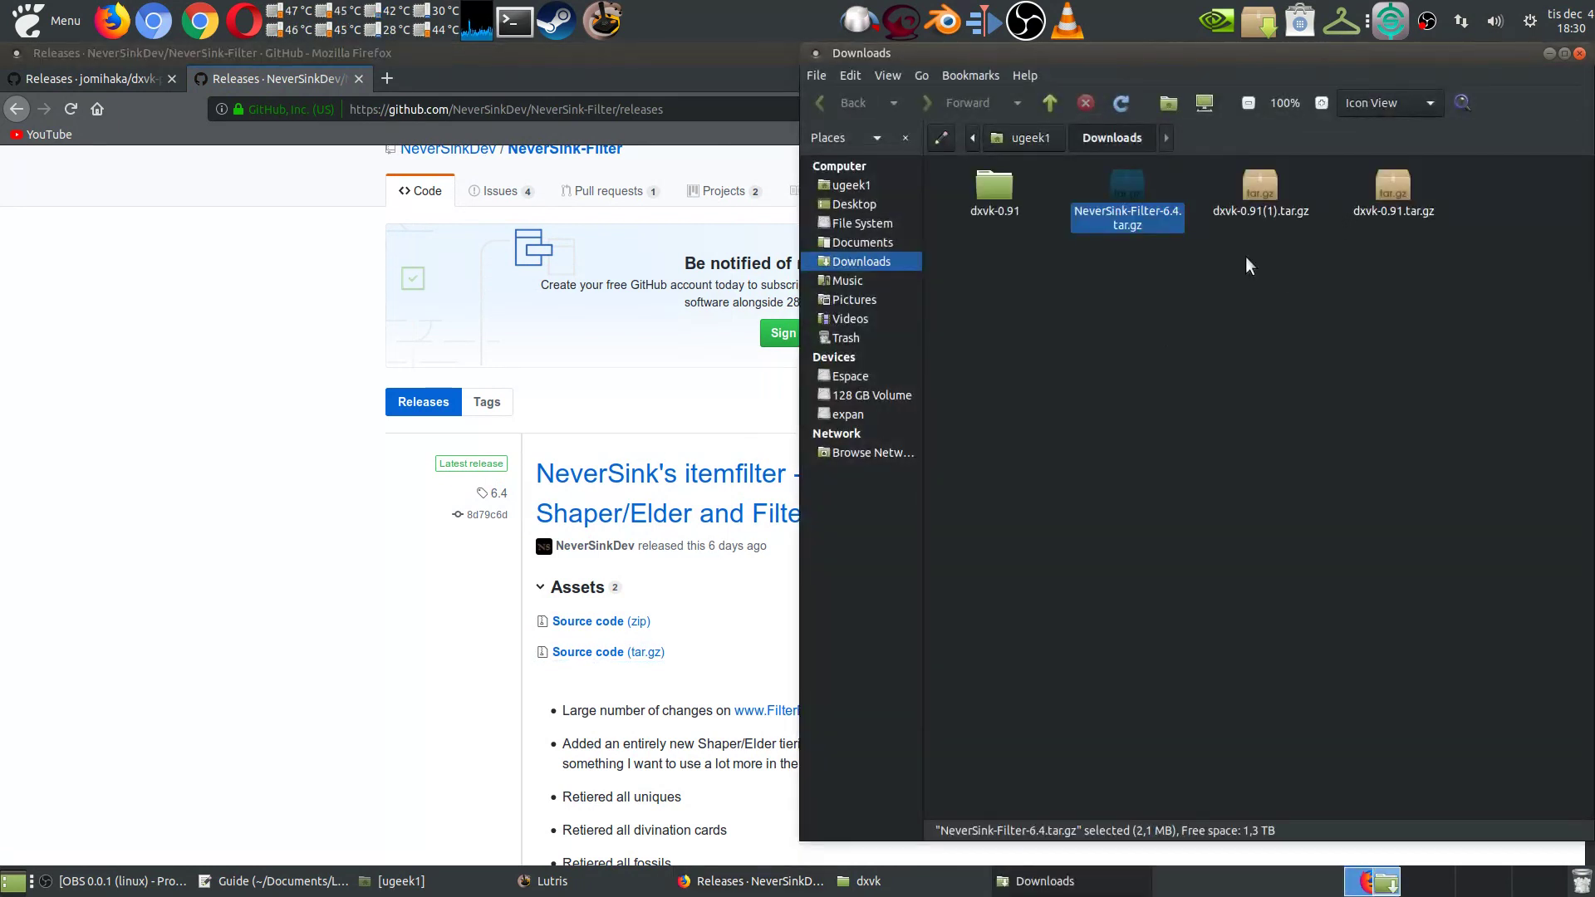
right_click(1131, 195)
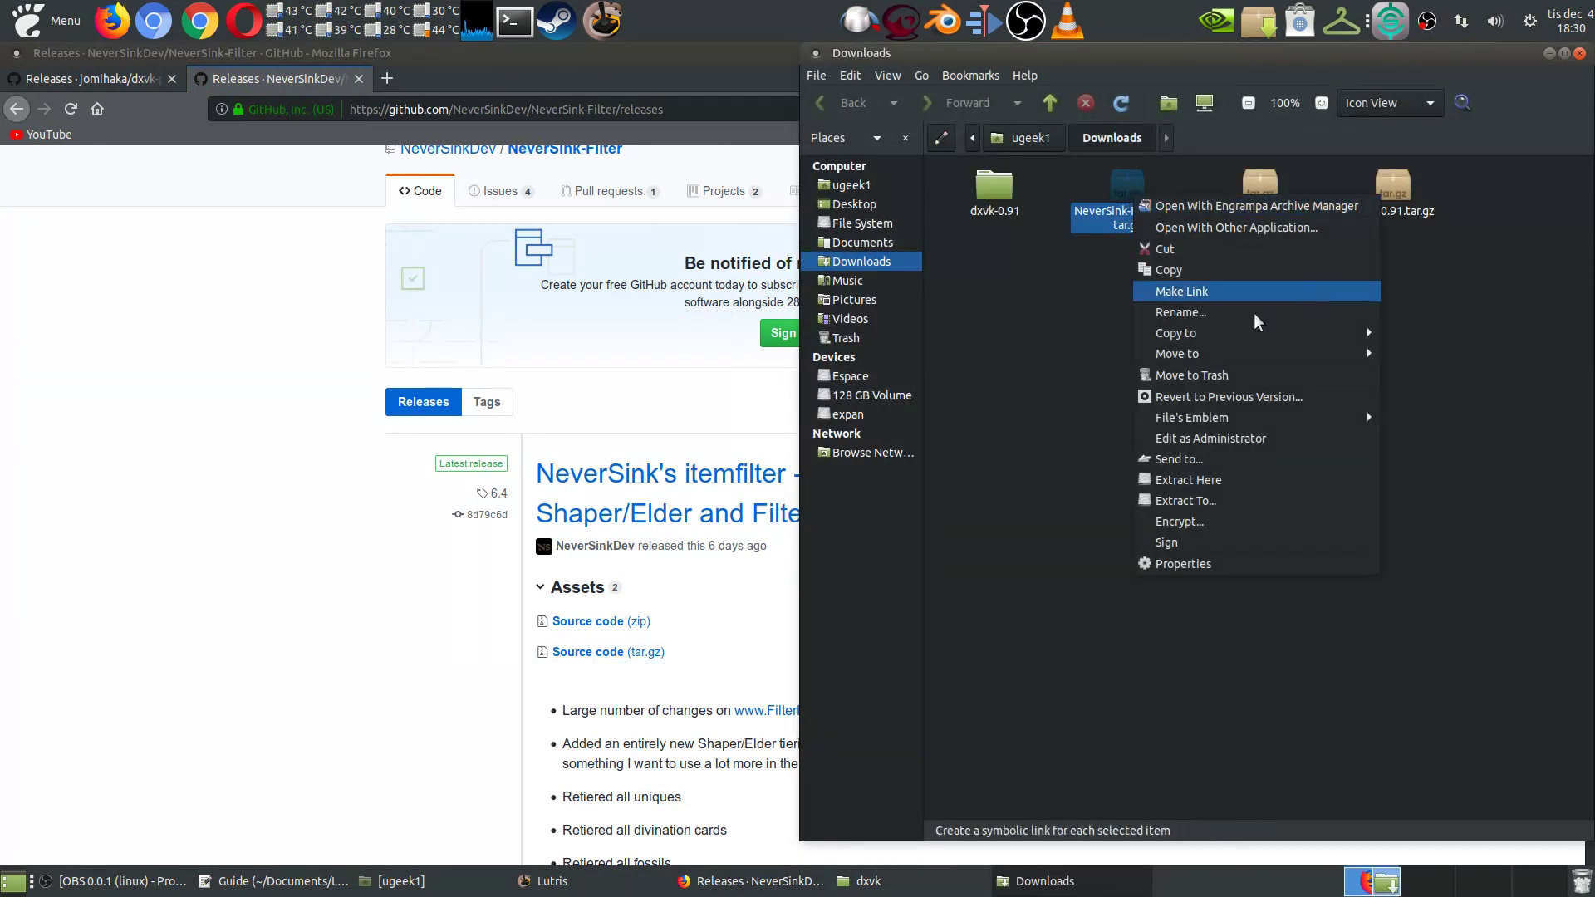
click(1227, 480)
Step: Open the extracted NeverSink-Filter-6.4 folder and copy all of its files and folders
double_click(994, 187)
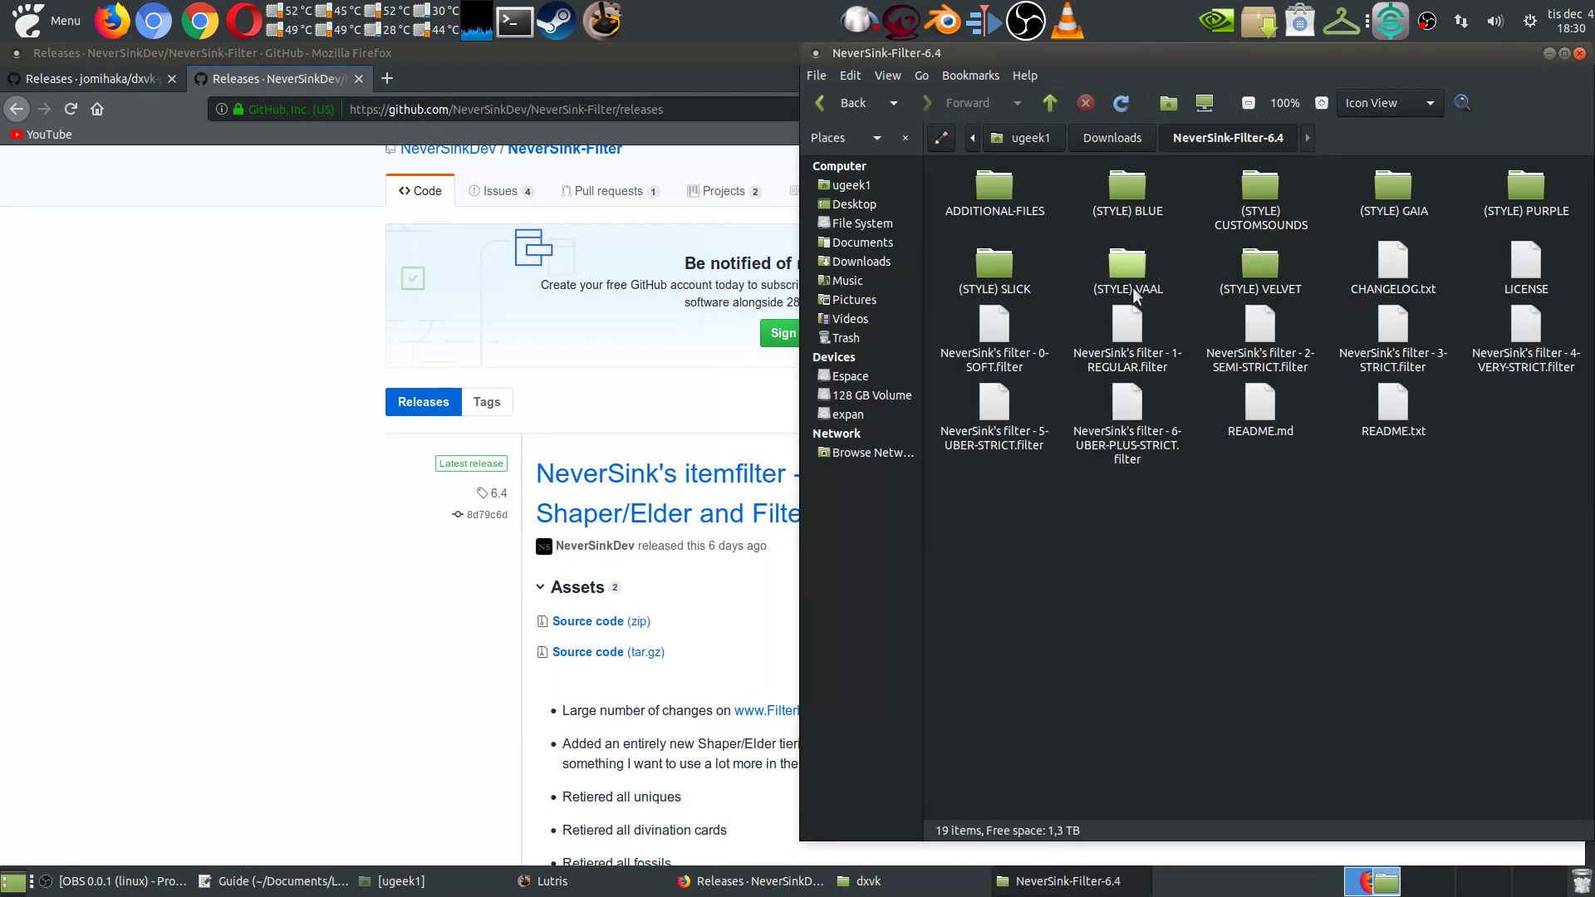
drag(1538, 550, 918, 158)
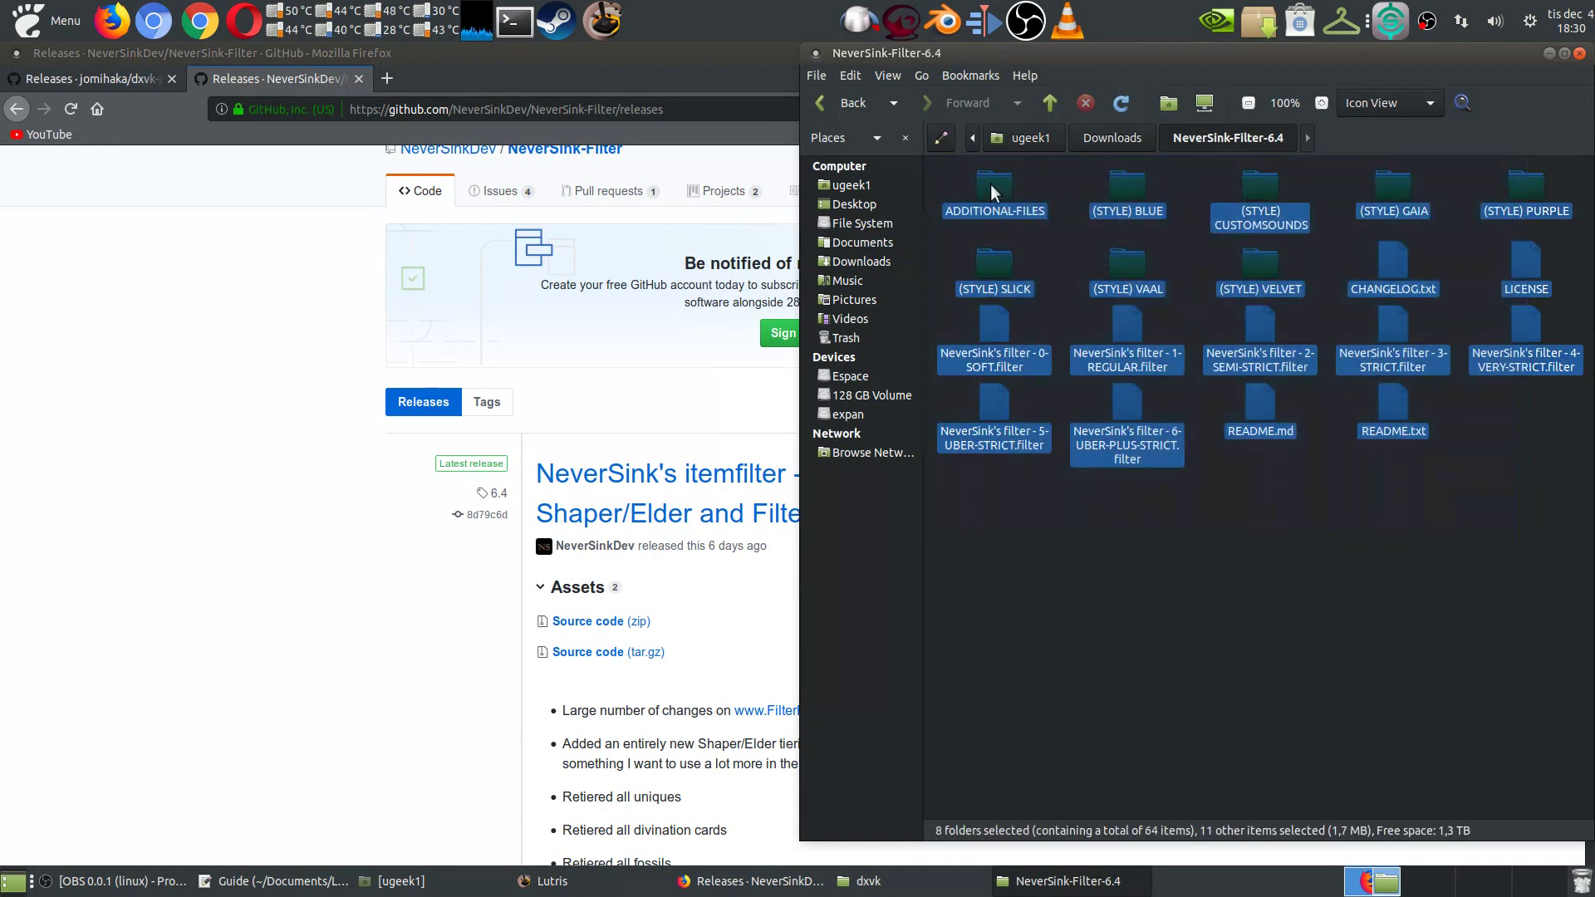
right_click(992, 184)
click(1094, 249)
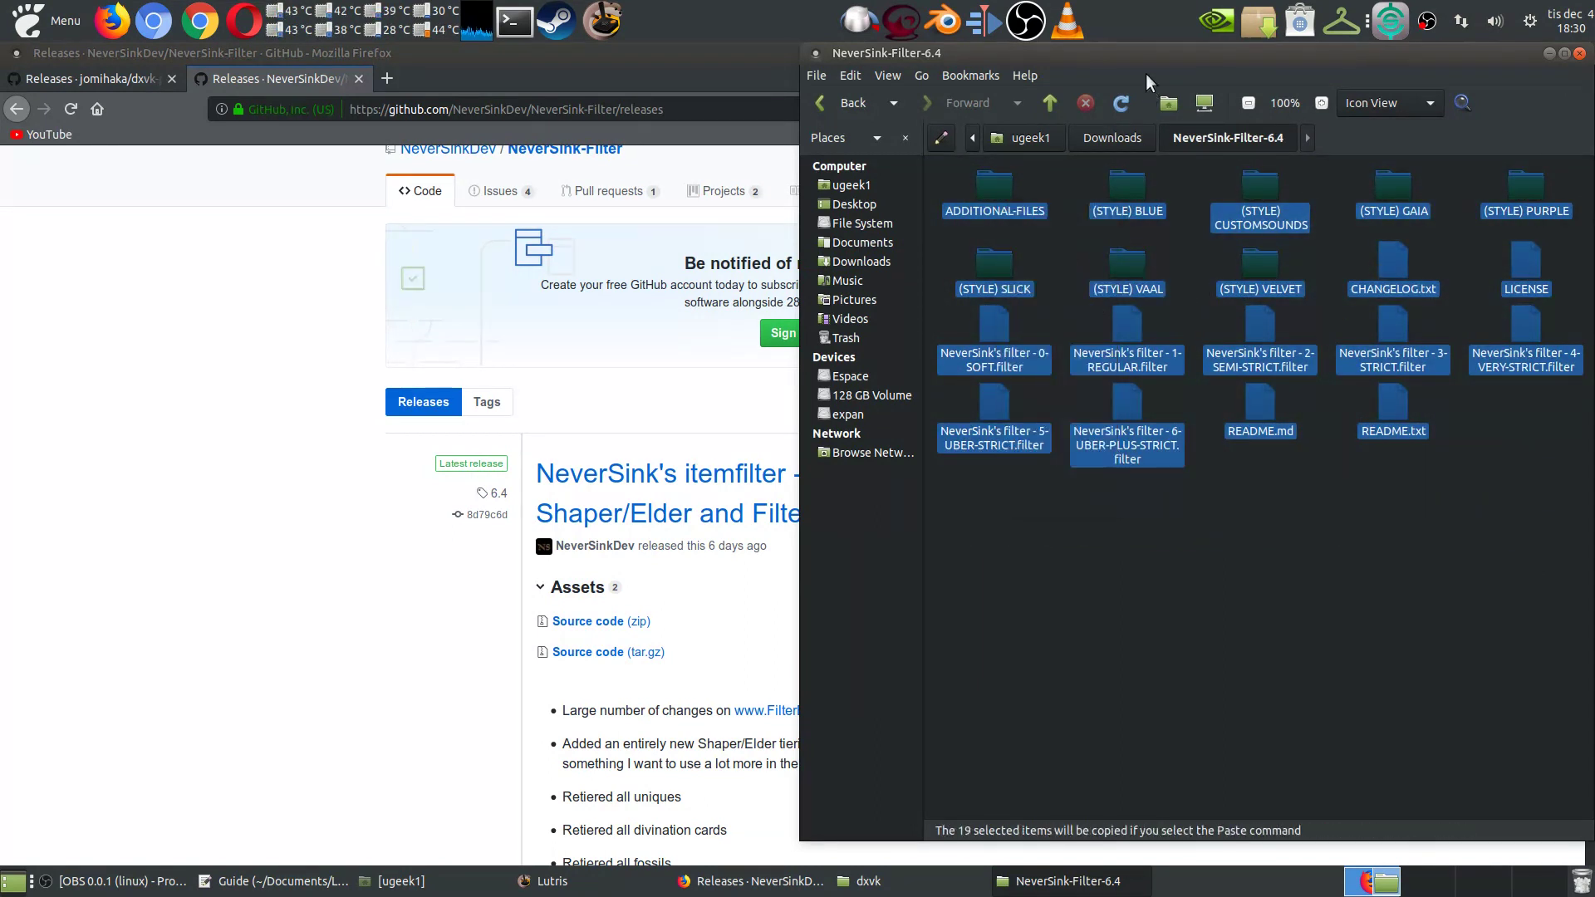
Step: Go to the home folder and open the Games folder
click(1031, 138)
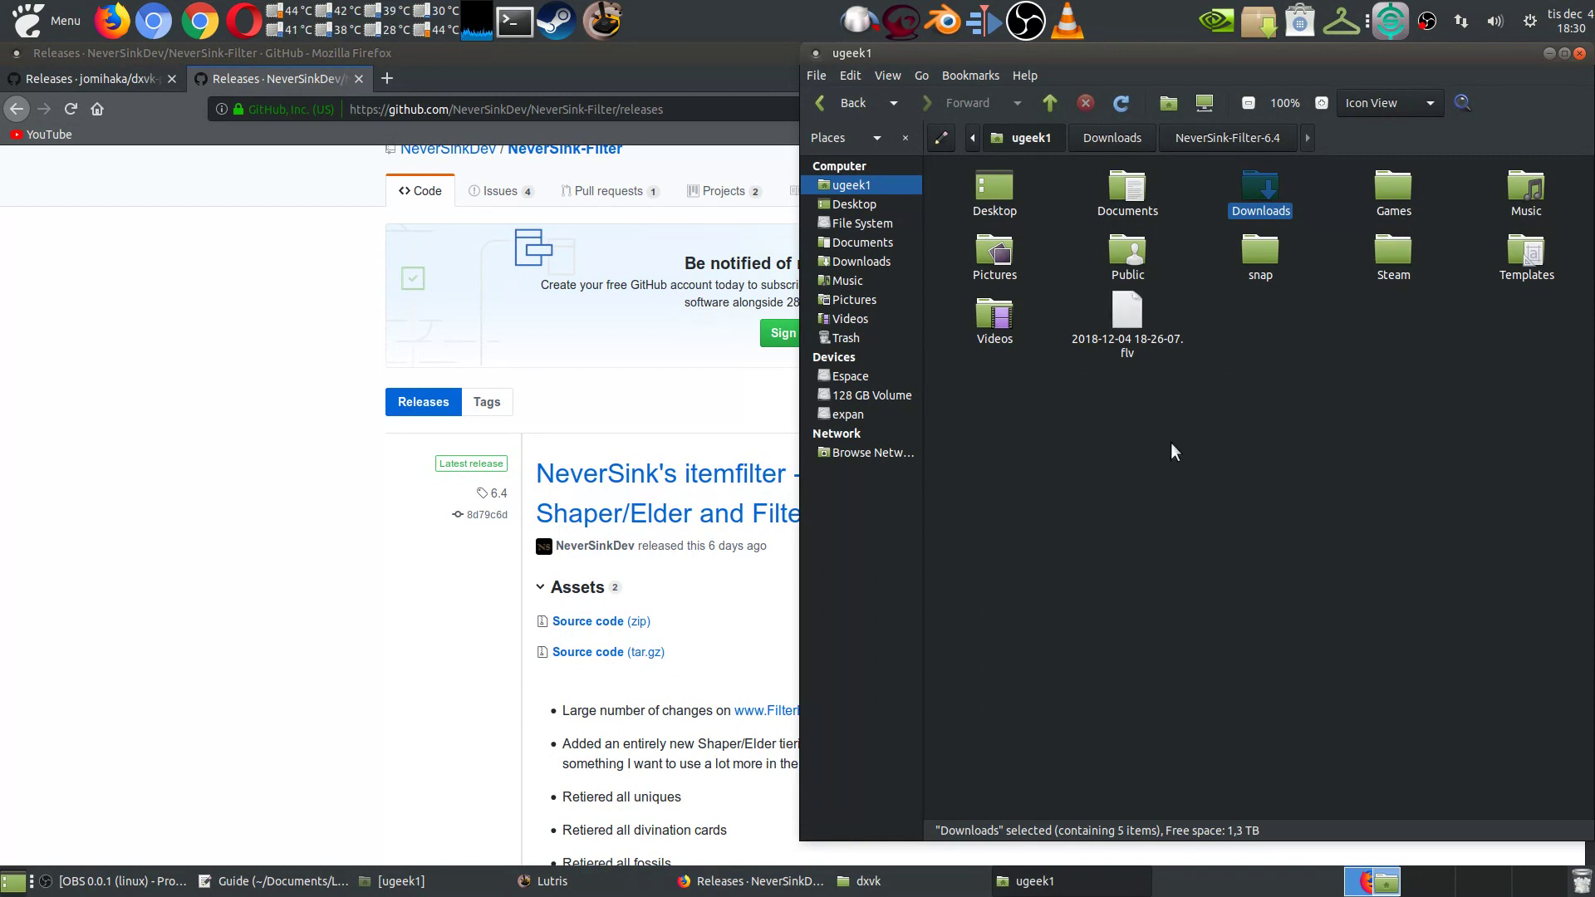
double_click(1395, 189)
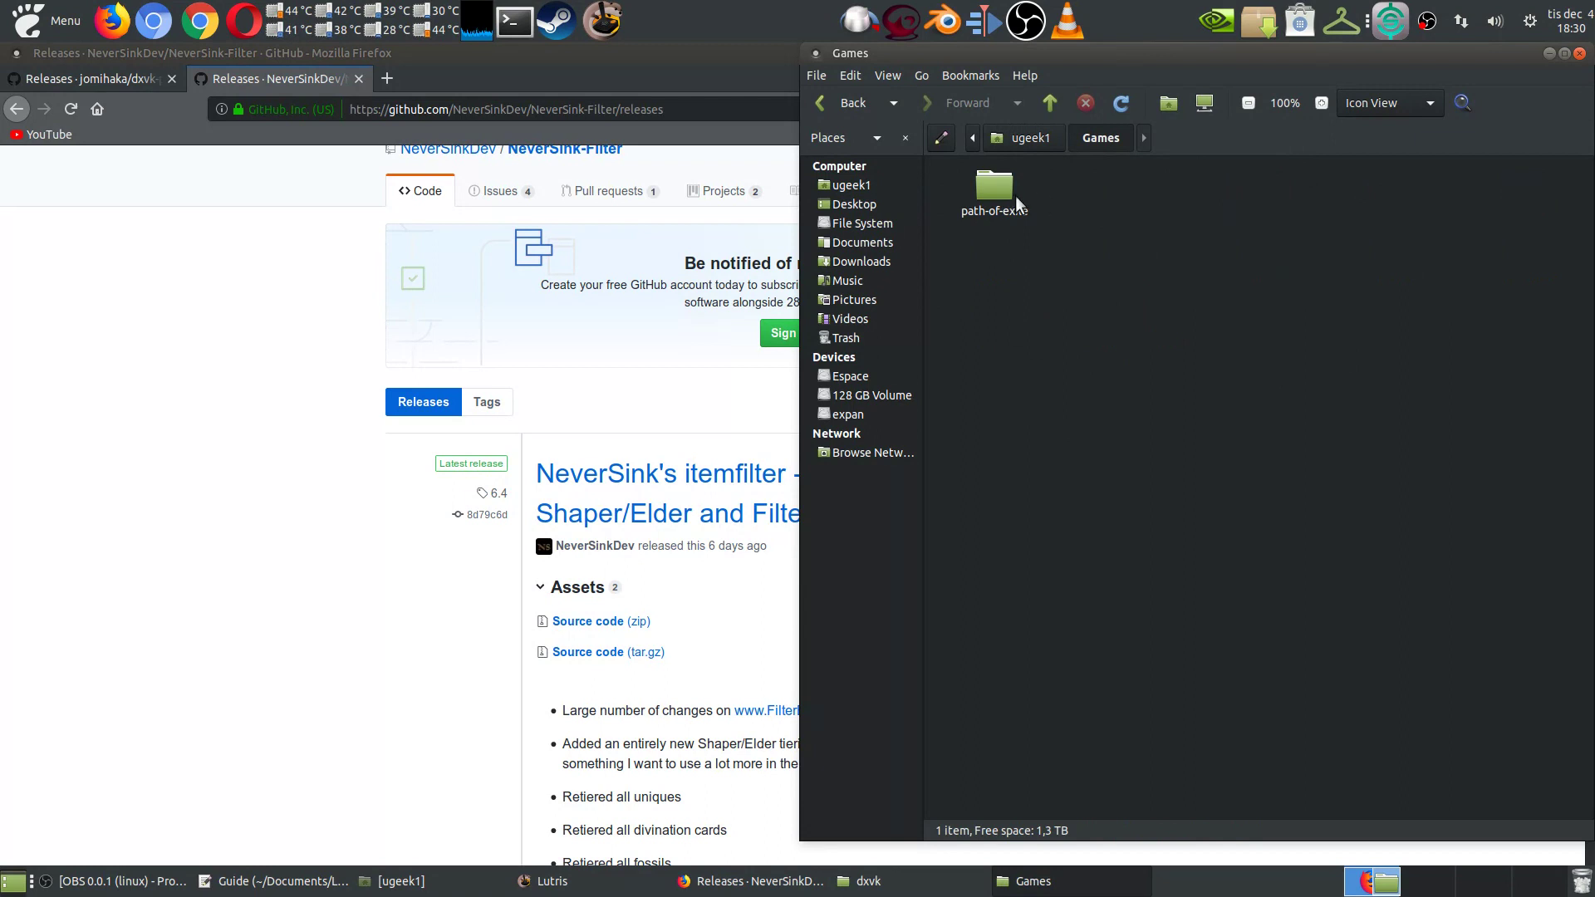
click(619, 891)
right_click(1028, 326)
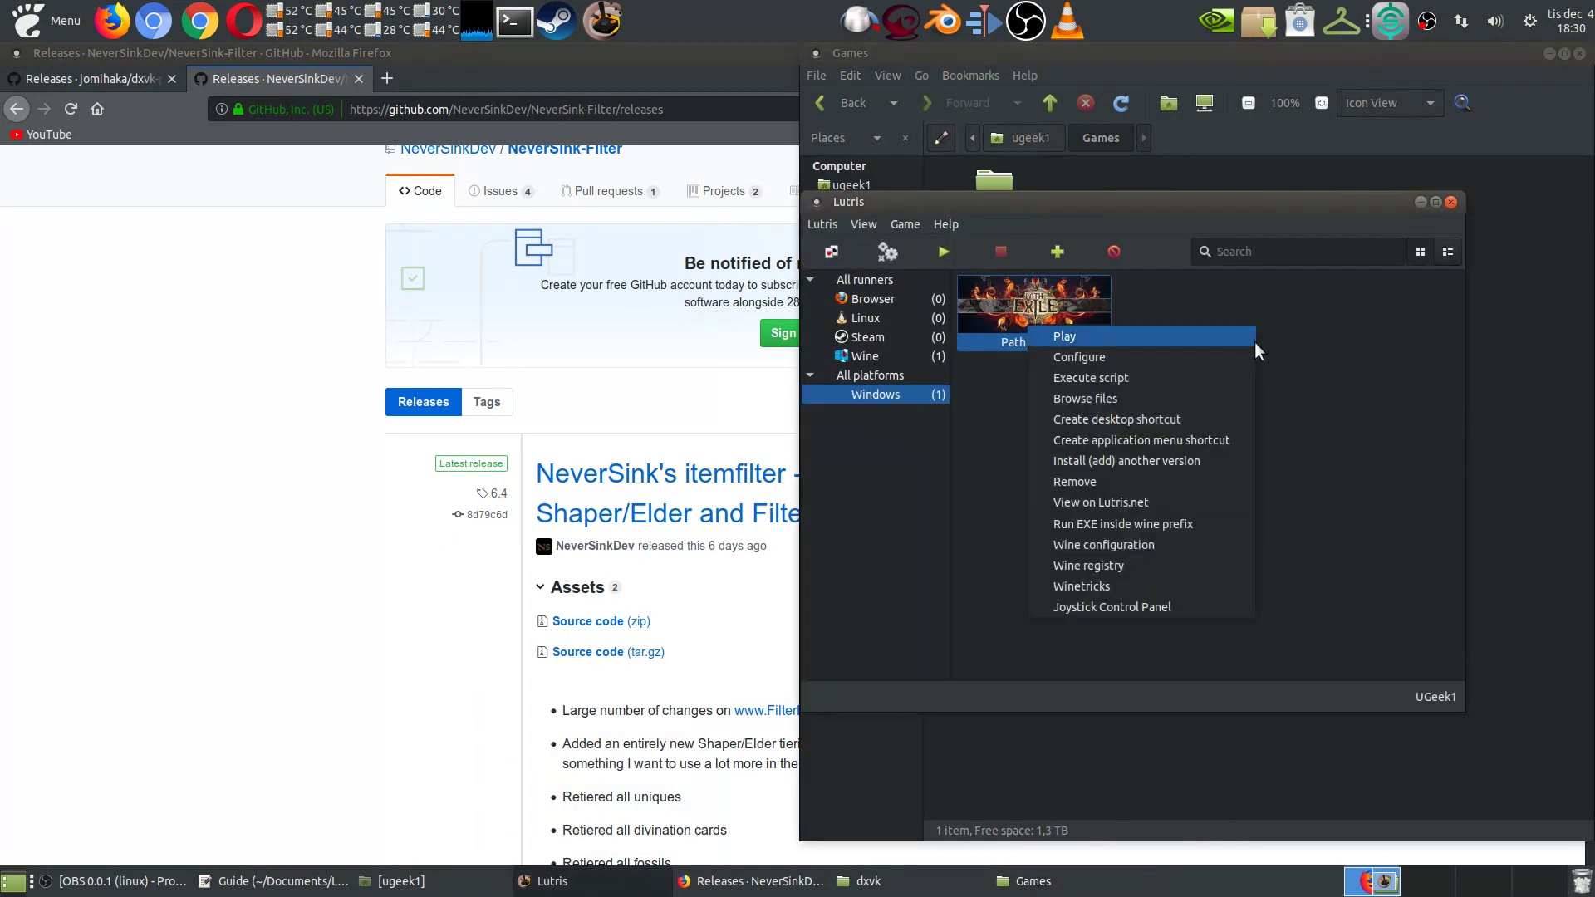
click(1185, 401)
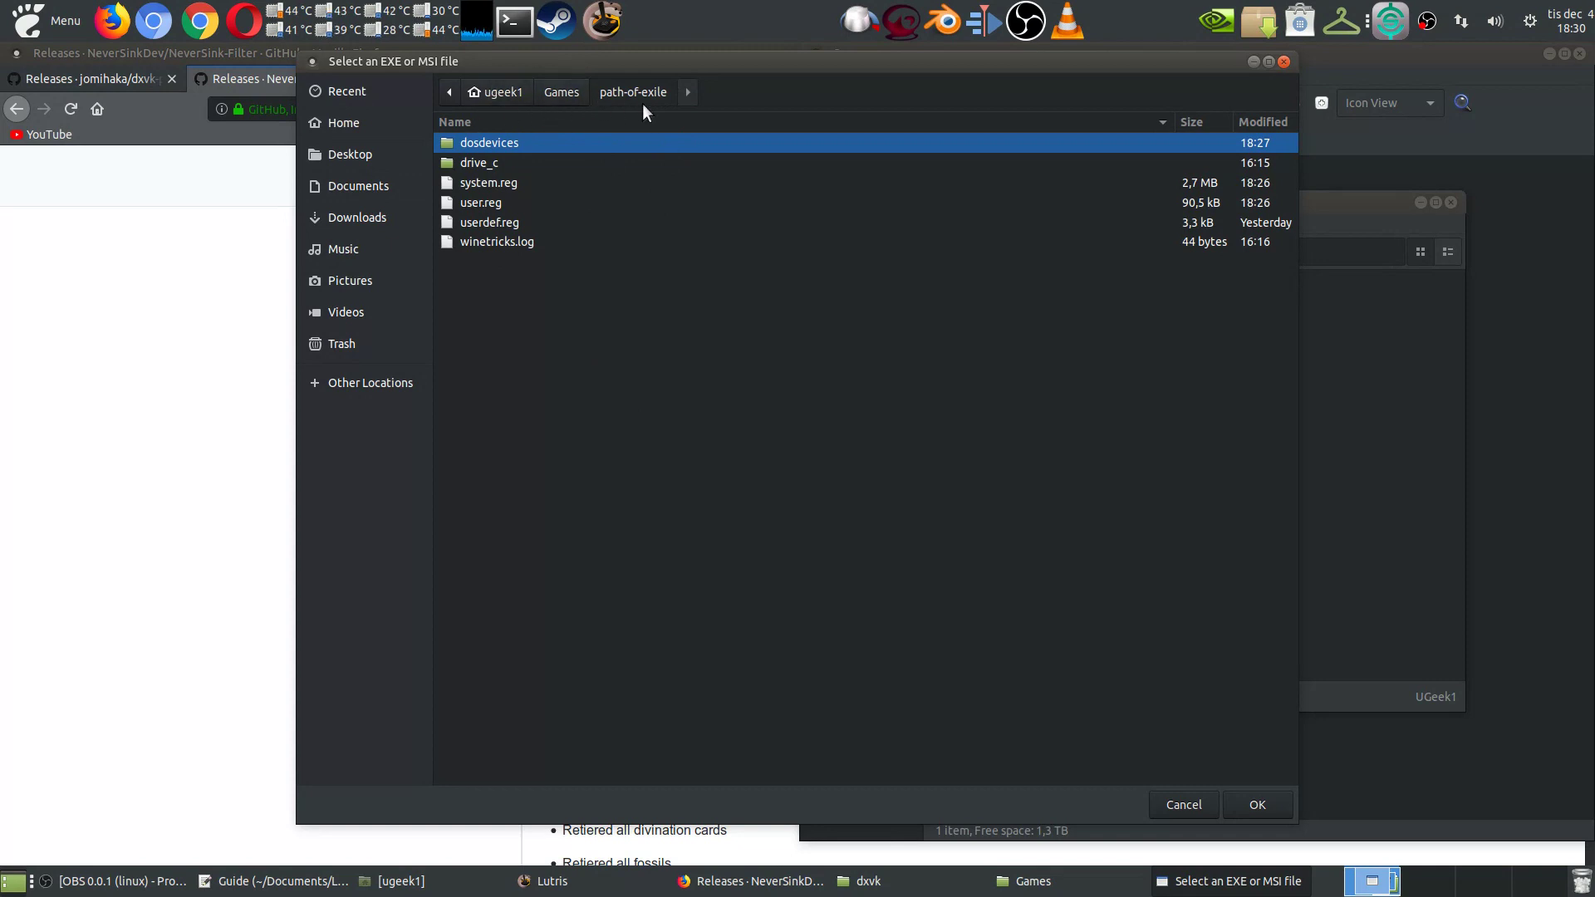
click(1283, 62)
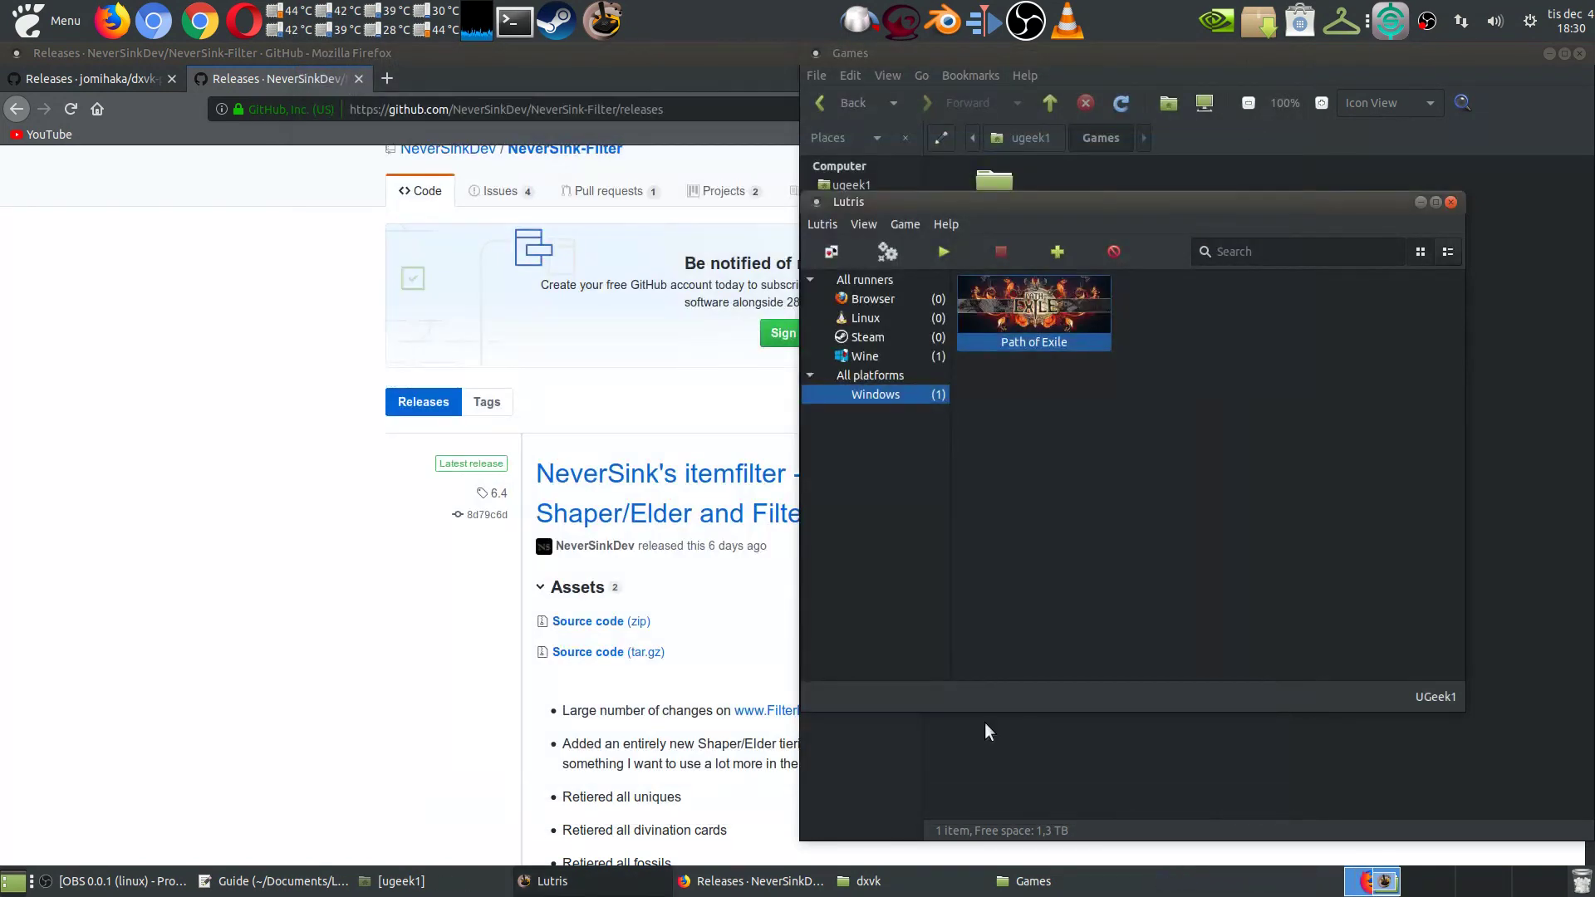
Step: Open the path-of-exile folder and go through drive_c, users, the user's folder, My Documents and My Games to the Path of Exile folder
click(986, 730)
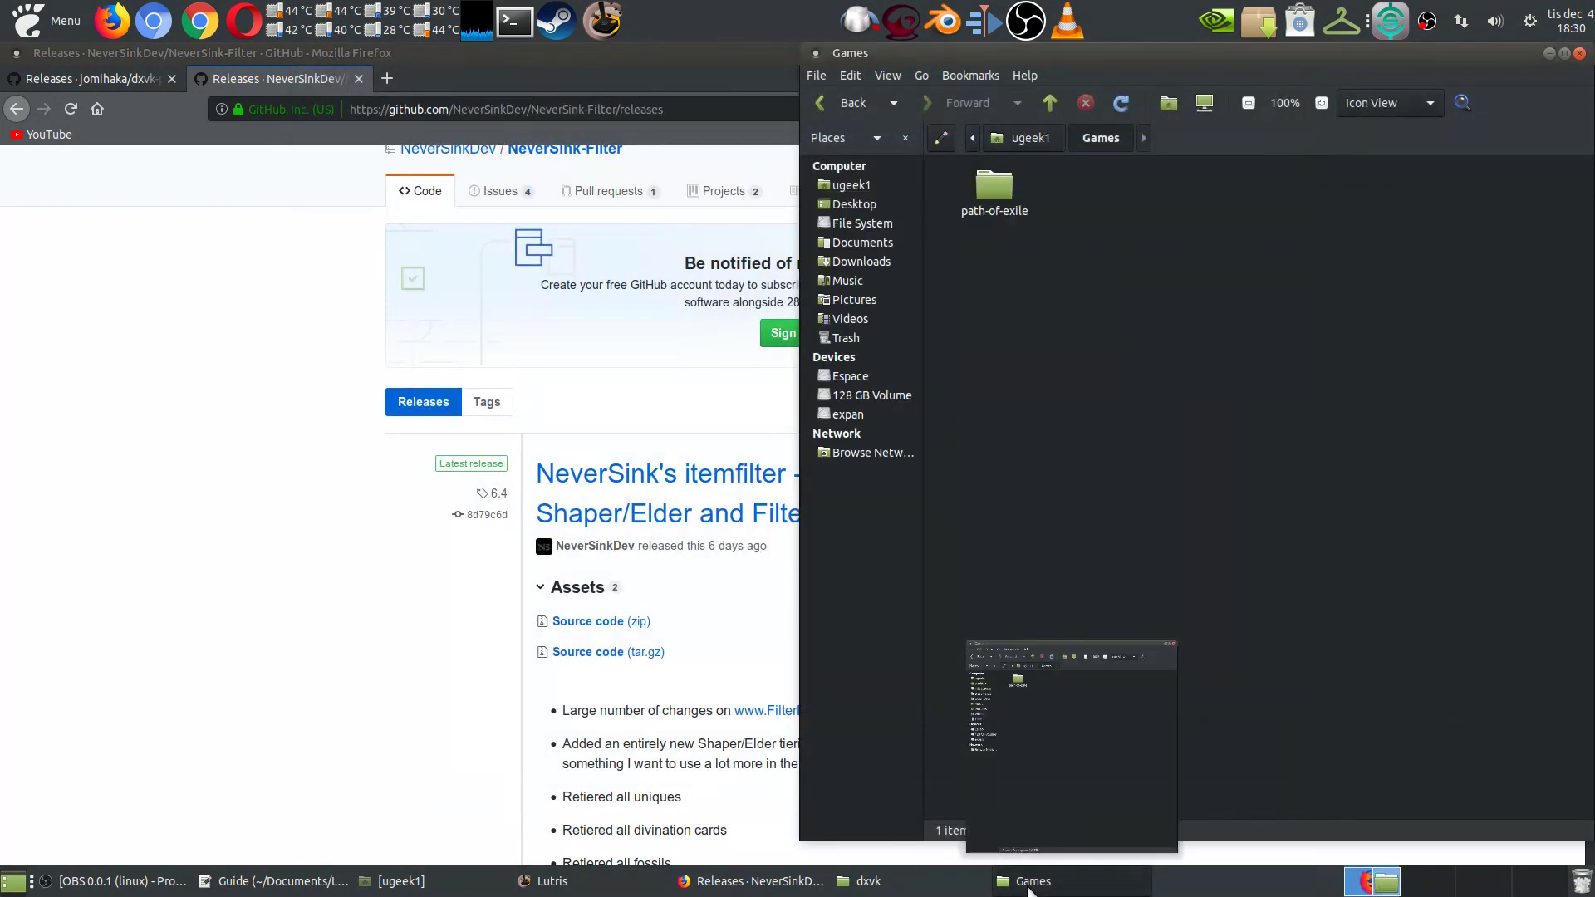
double_click(989, 189)
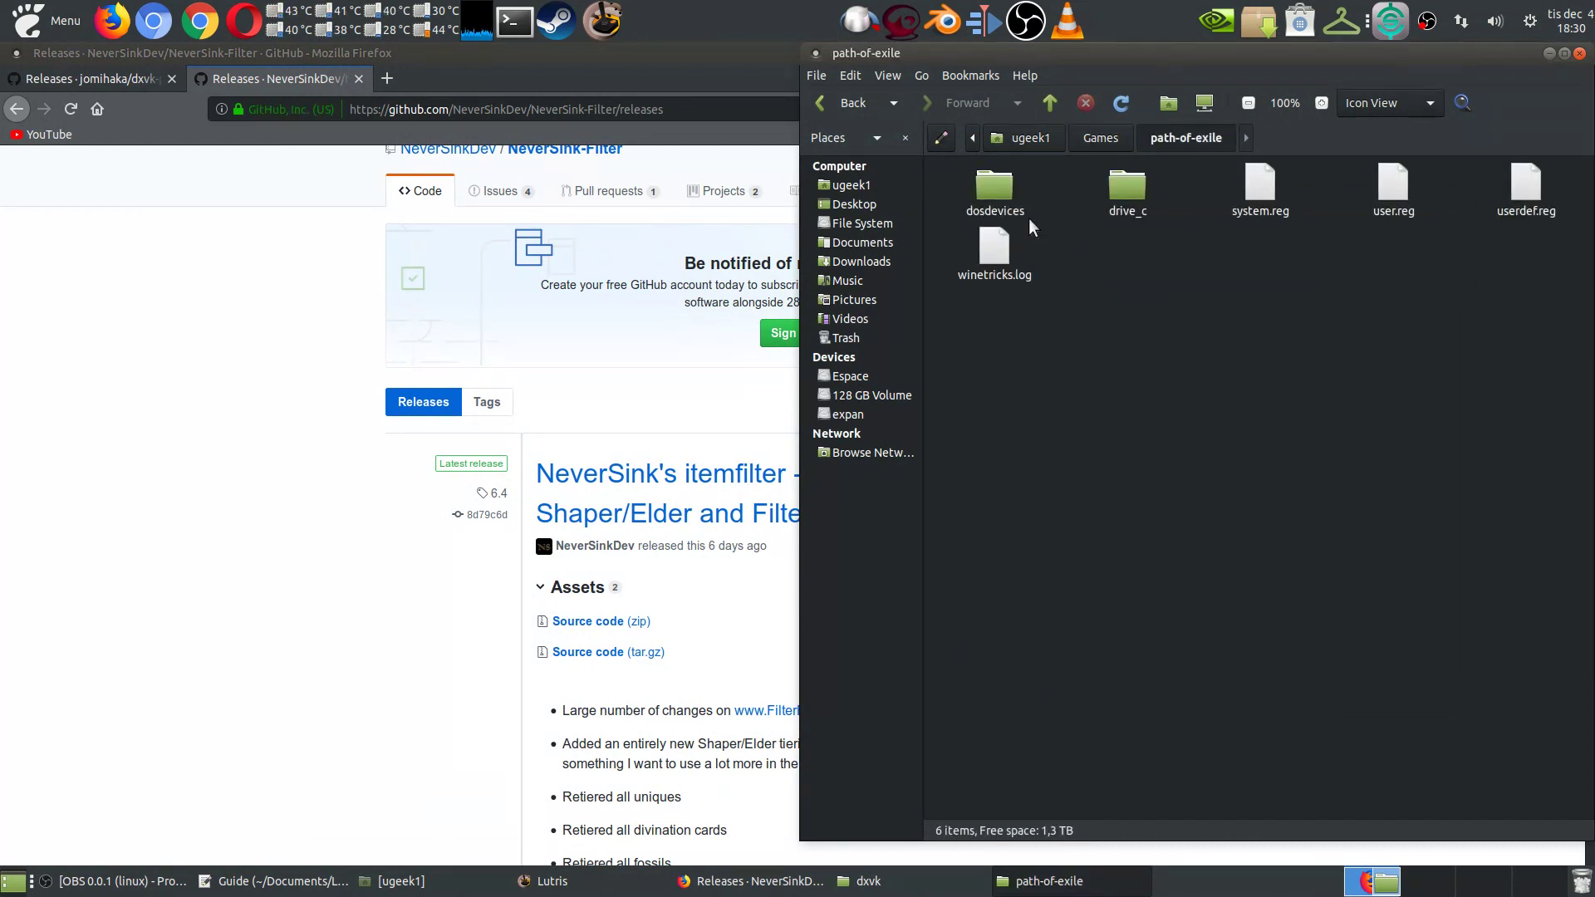
double_click(1128, 201)
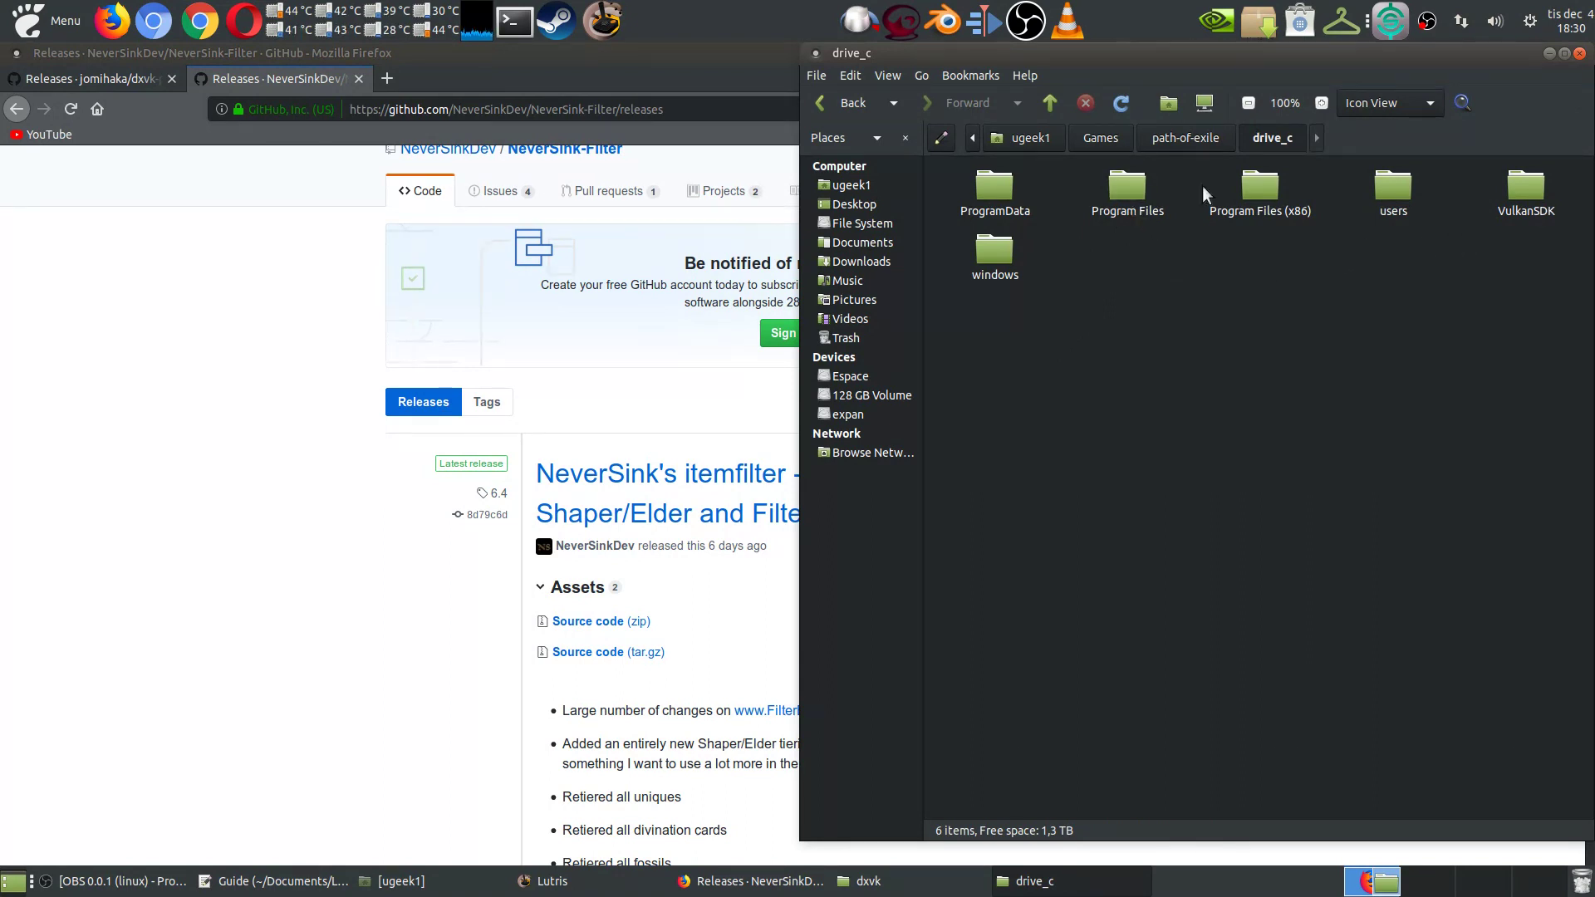
double_click(1391, 189)
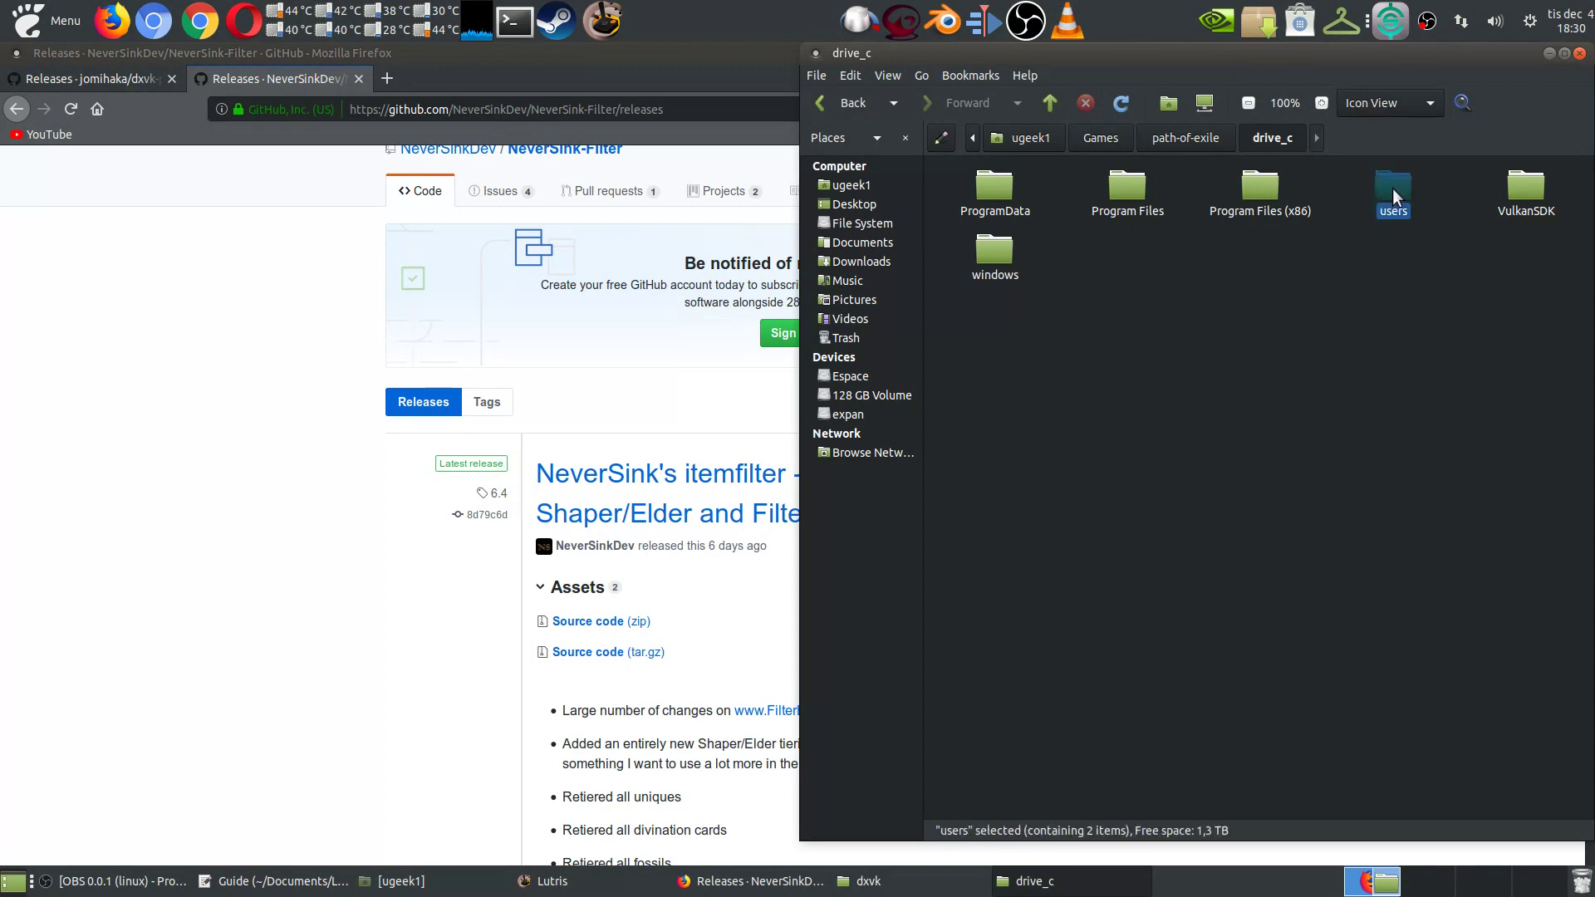
double_click(1131, 196)
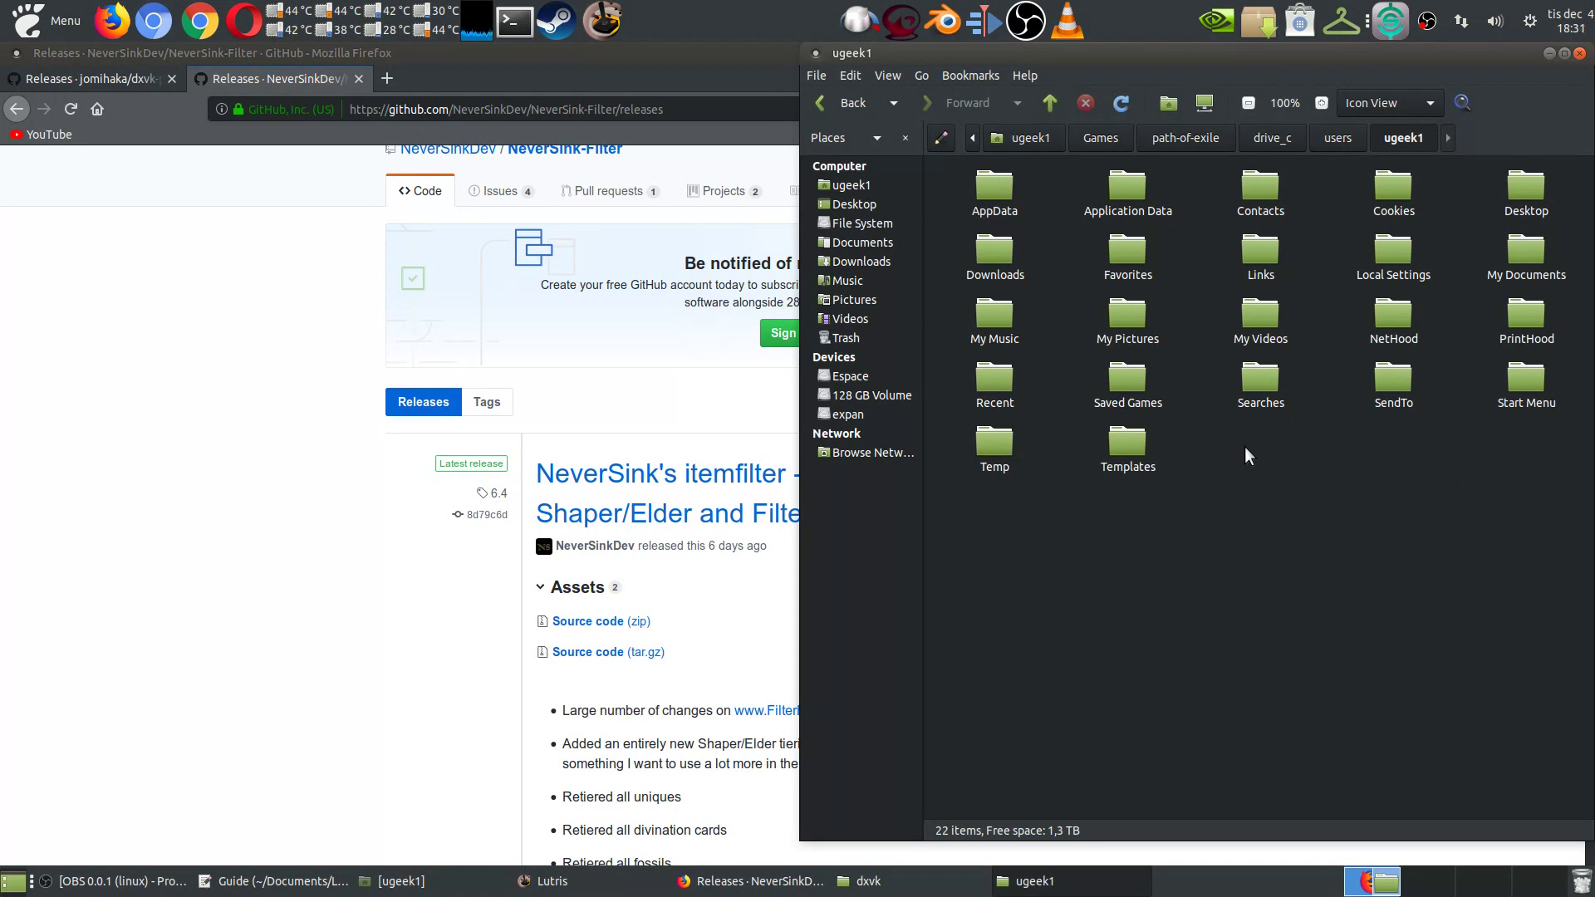
double_click(1525, 248)
double_click(1005, 206)
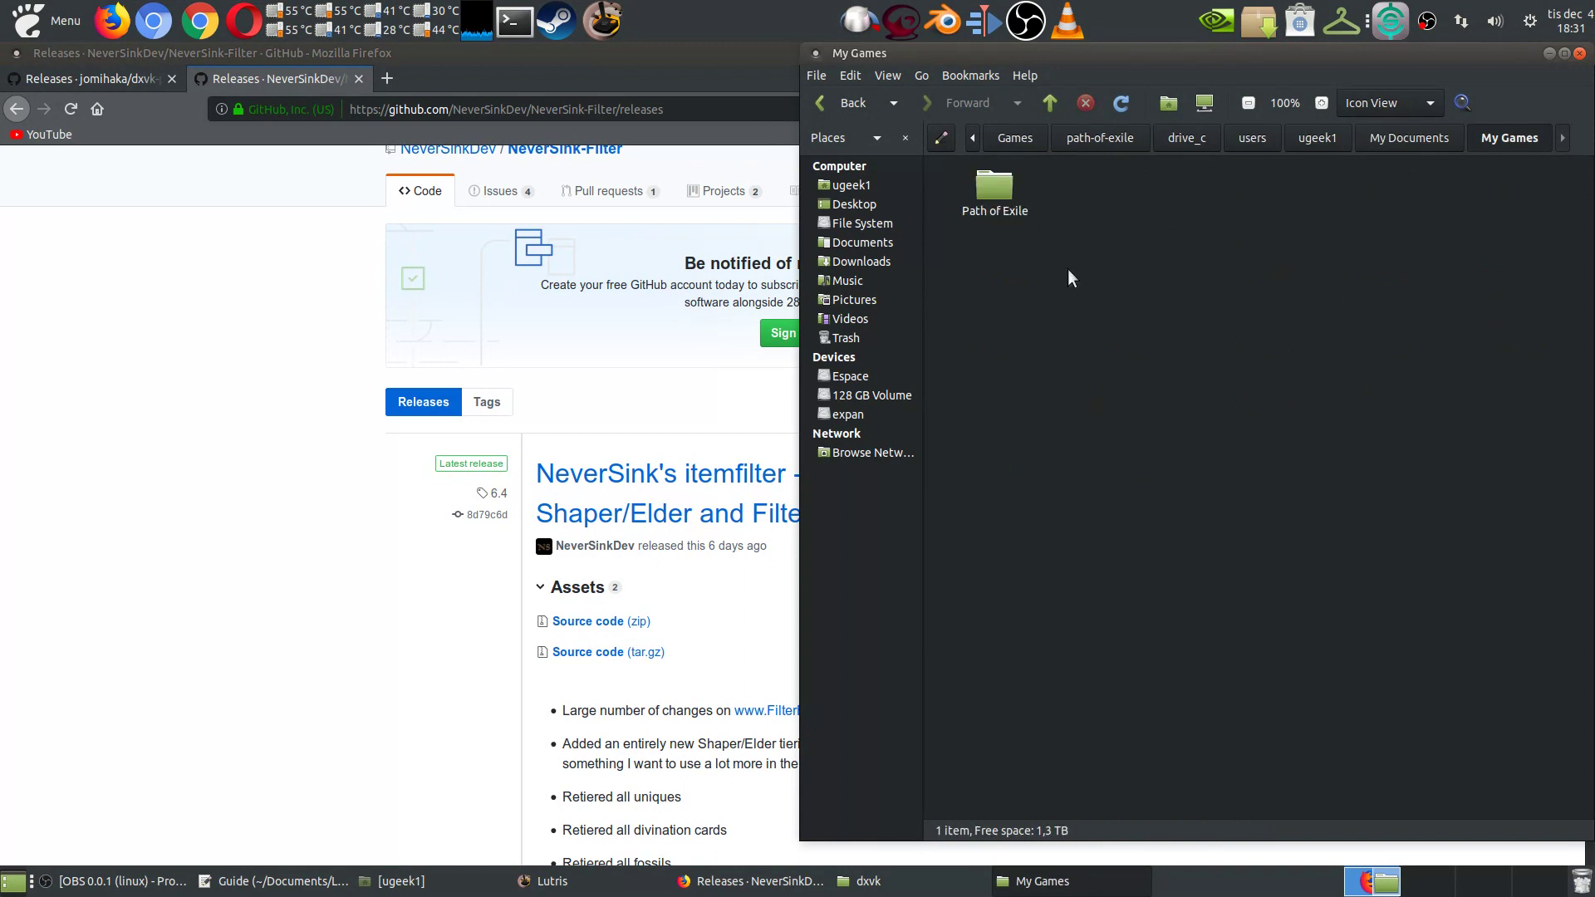
double_click(1000, 191)
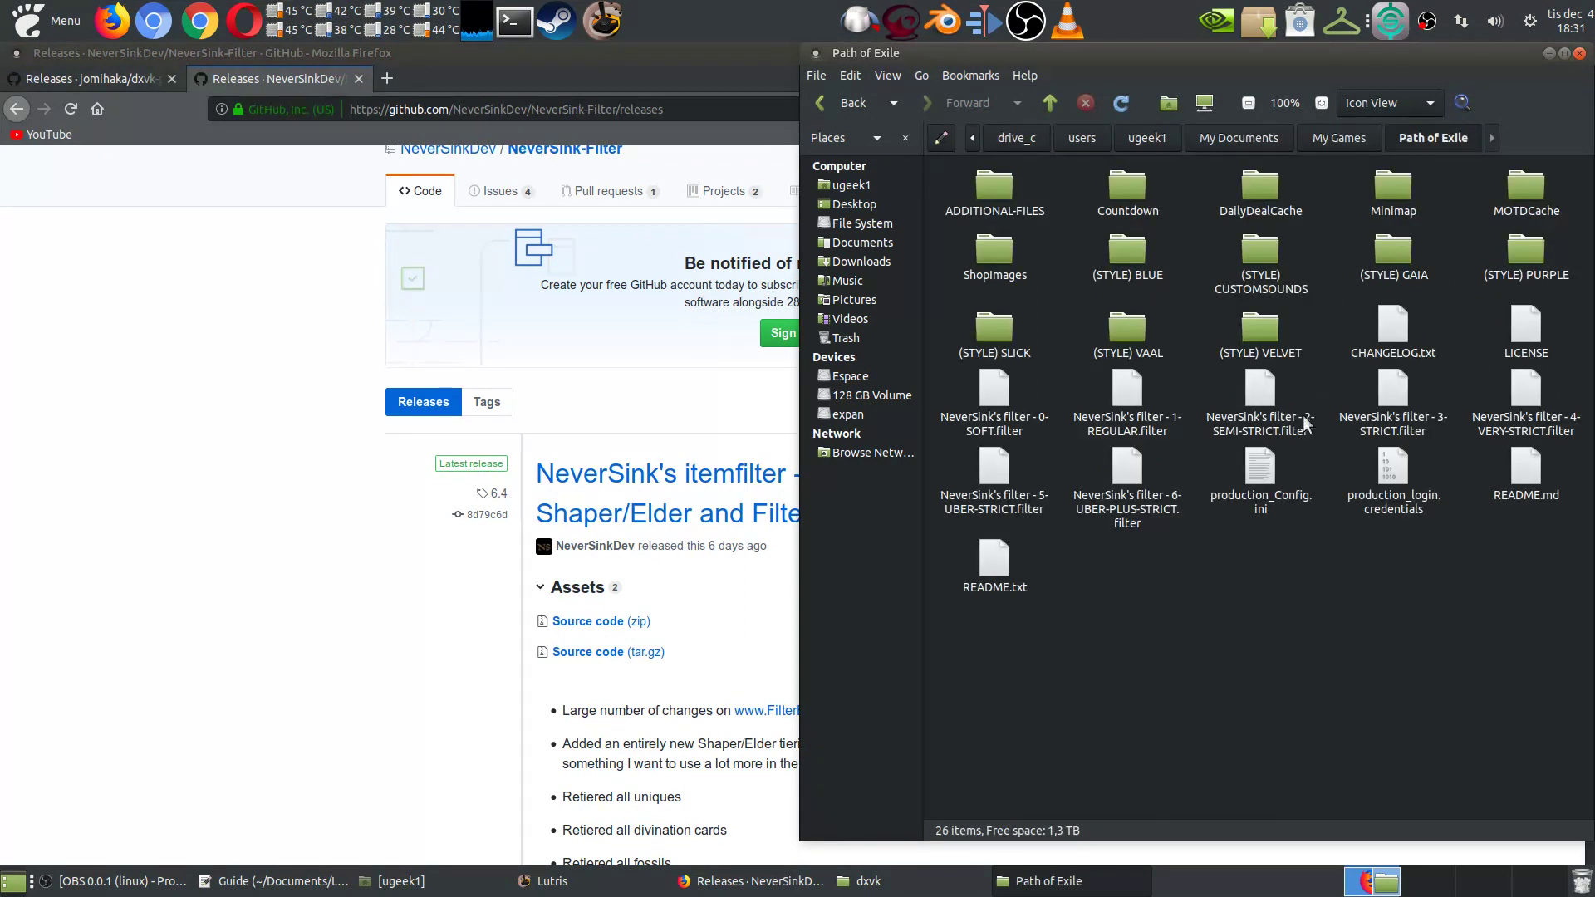
Step: Show the paste option for the filter files in the Path of Exile folder without pasting, and close the folder window
right_click(1147, 600)
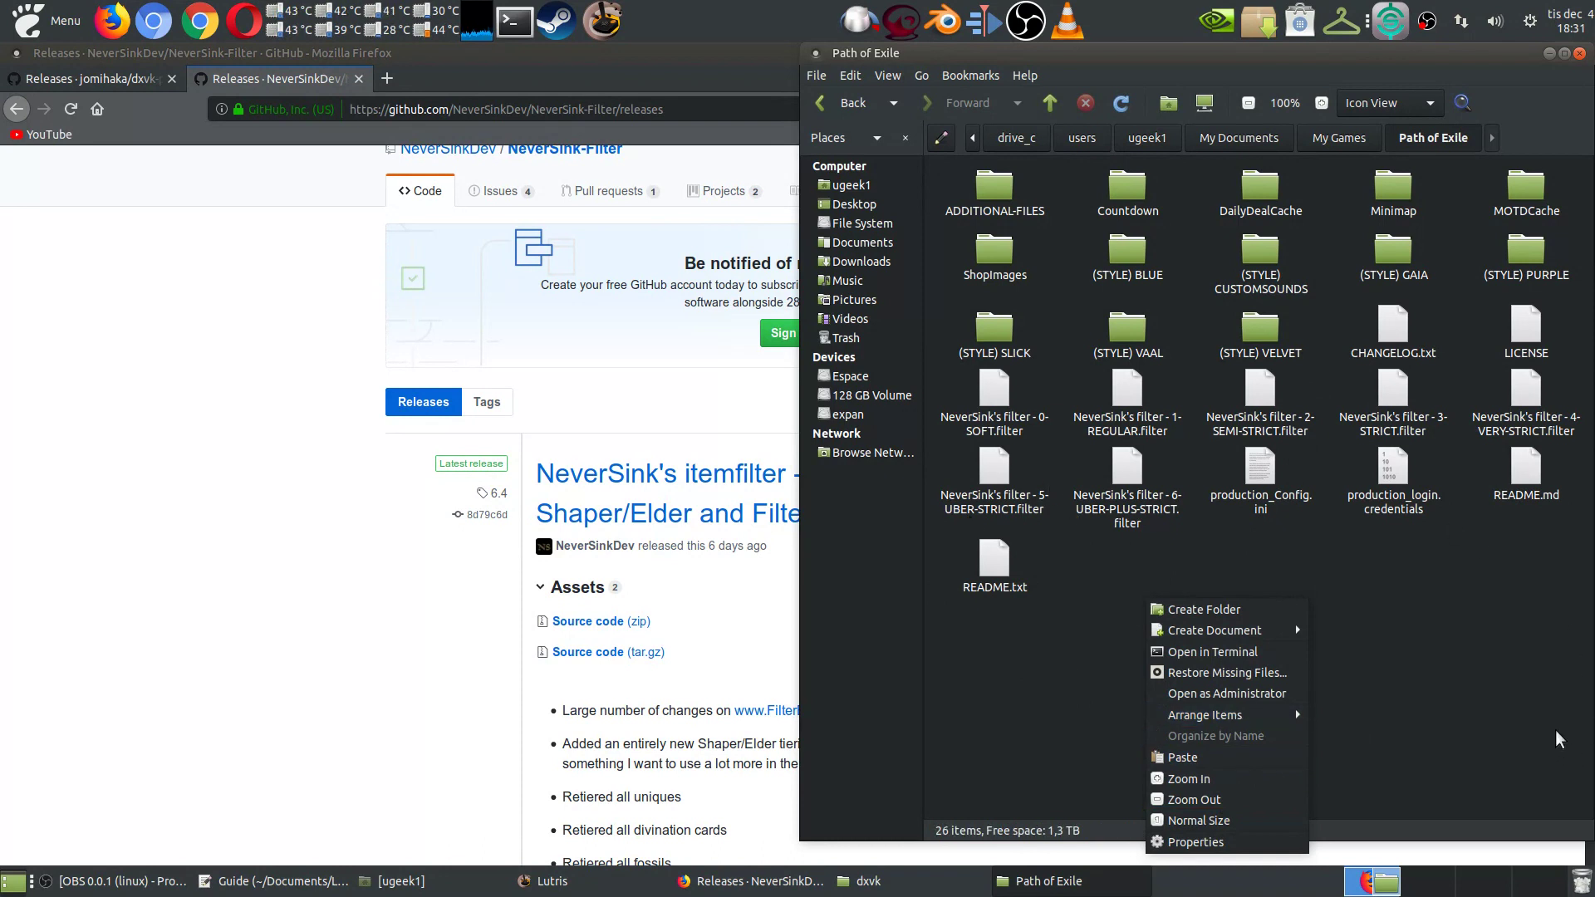
click(1431, 607)
drag(1520, 699, 1258, 617)
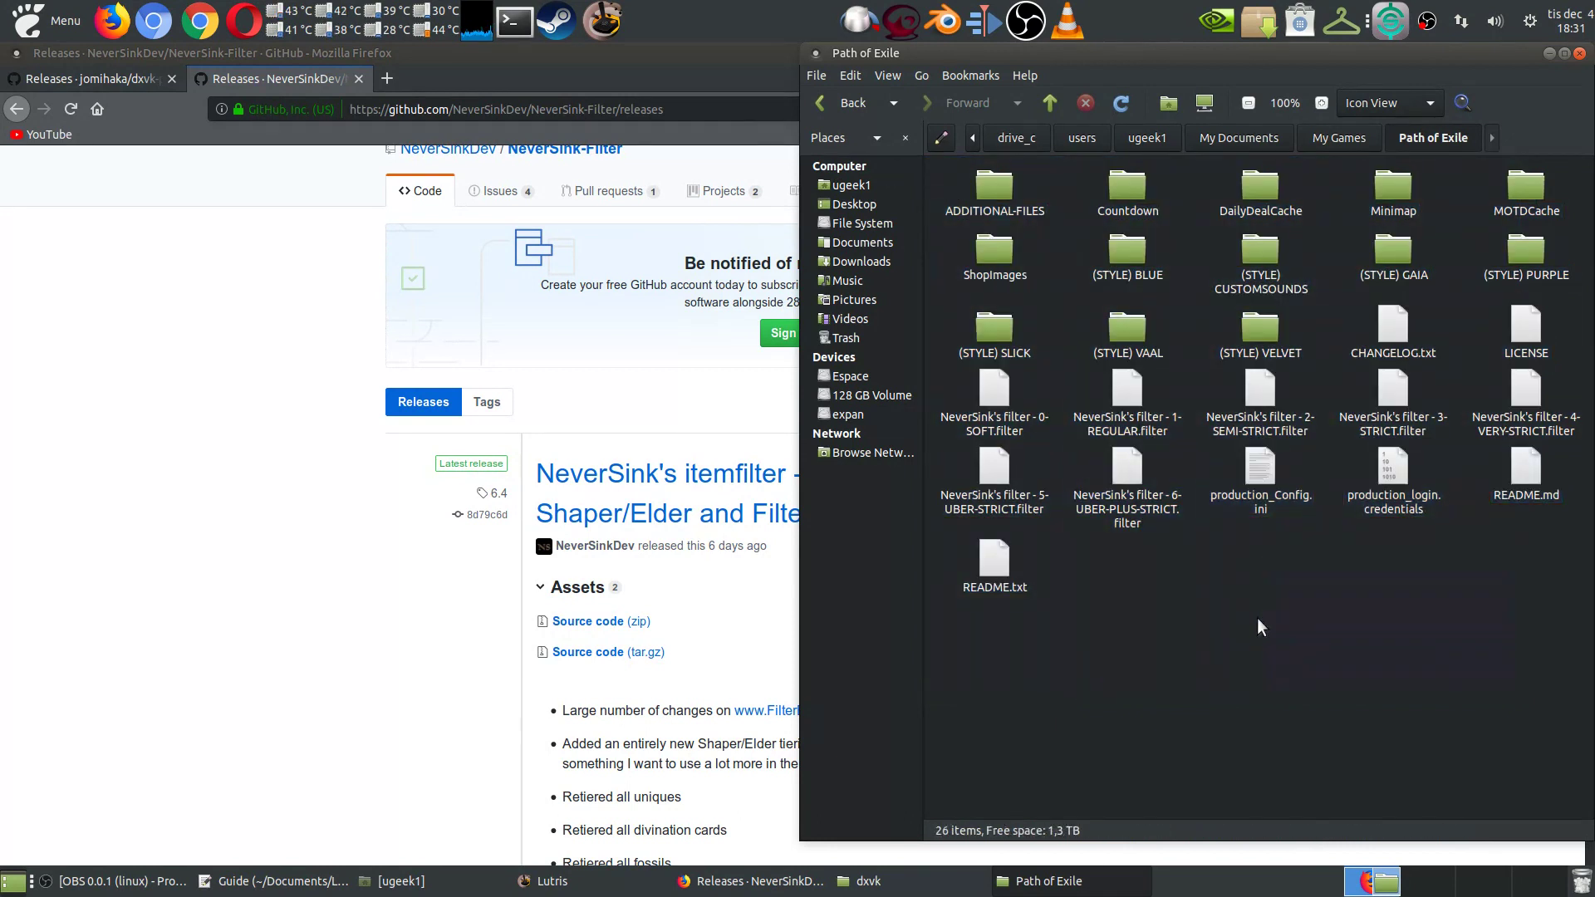
click(1579, 52)
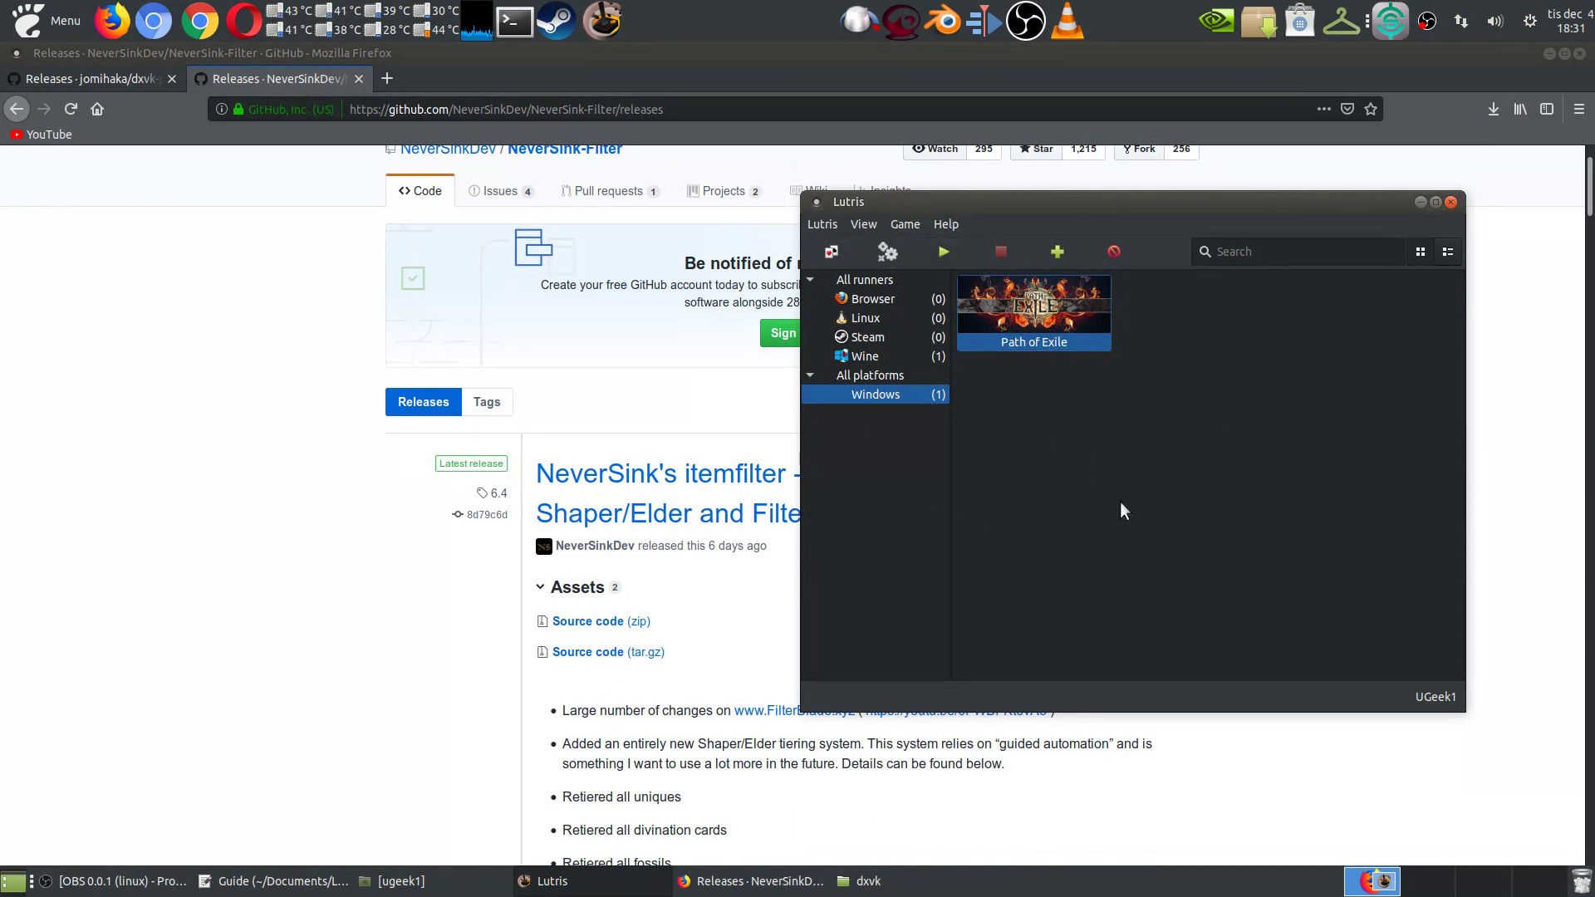
click(976, 369)
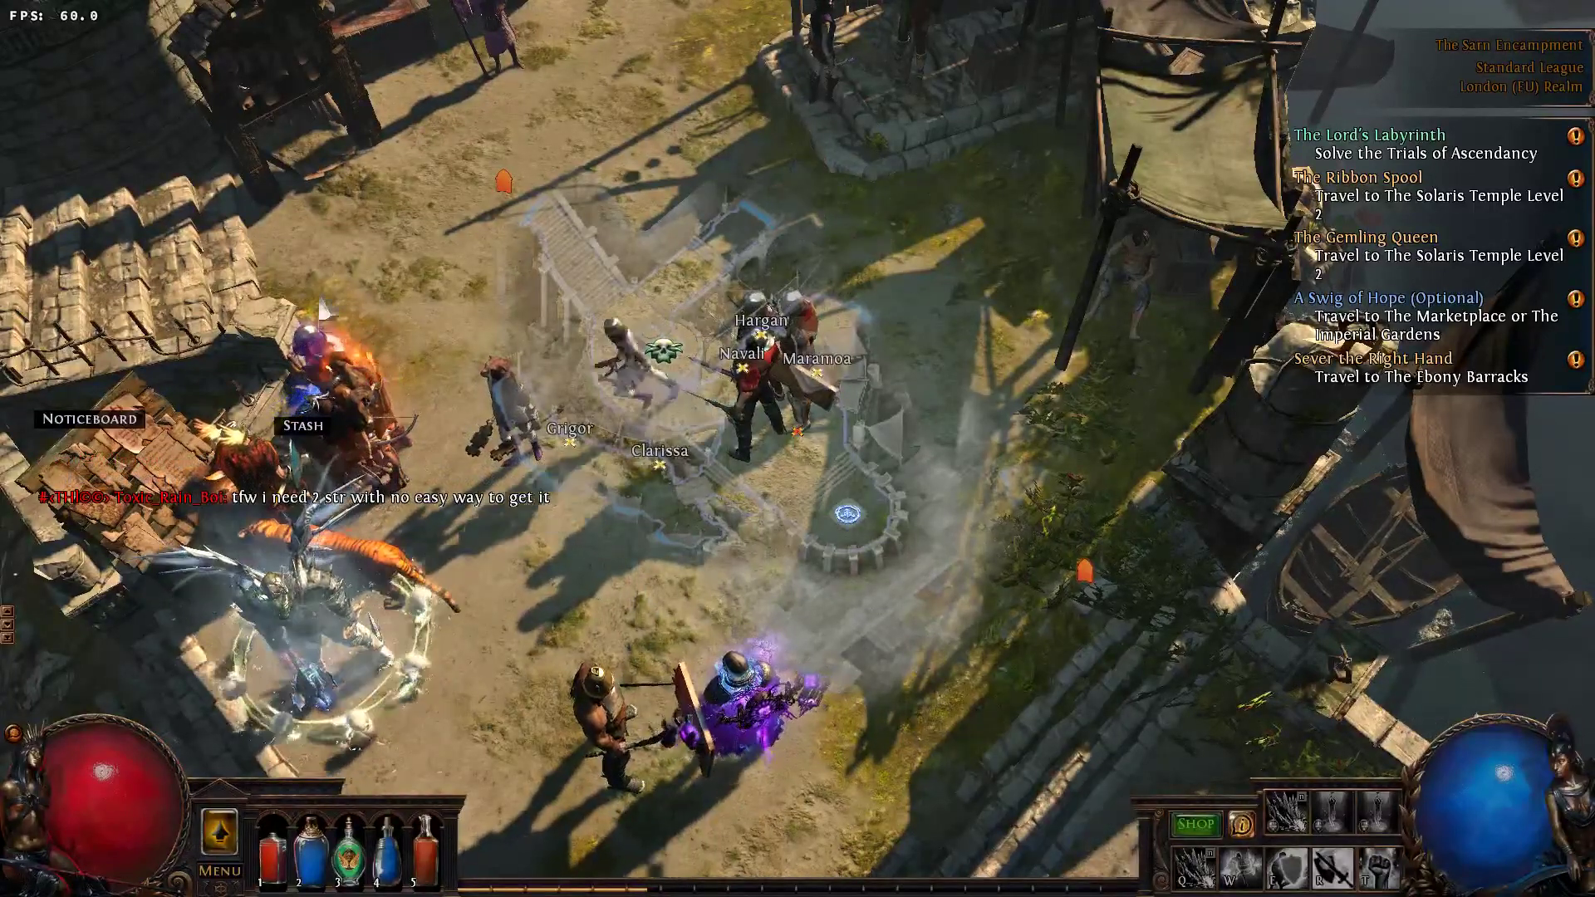
click(407, 243)
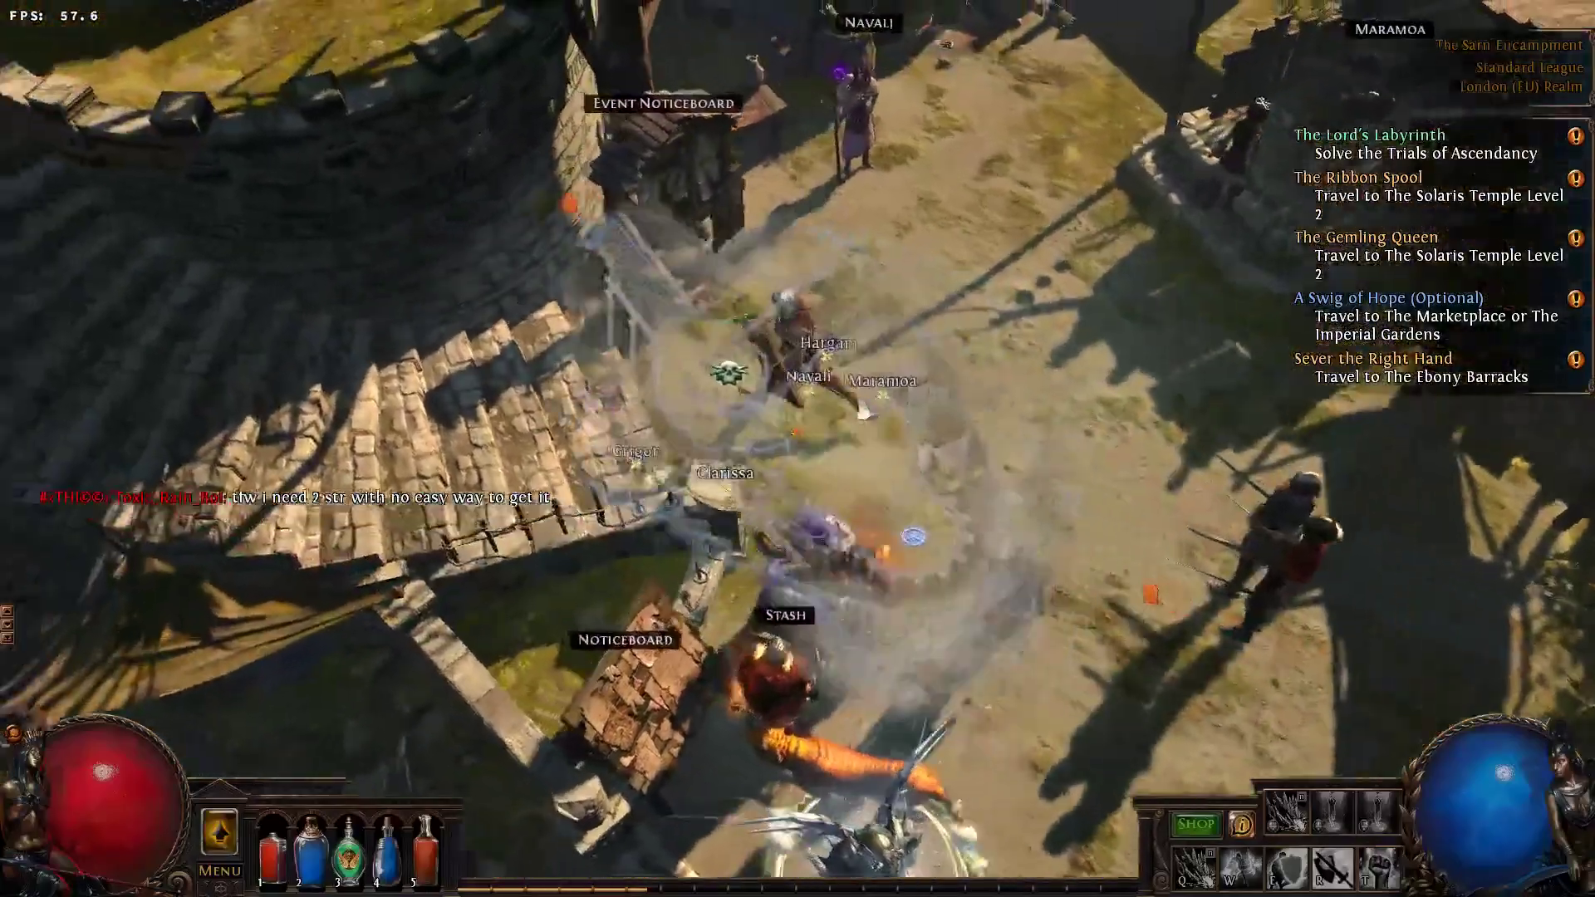
Step: In Path of Exile's UI options, load NeverSink's filter from the List of Item Filters and close the options
key(Escape)
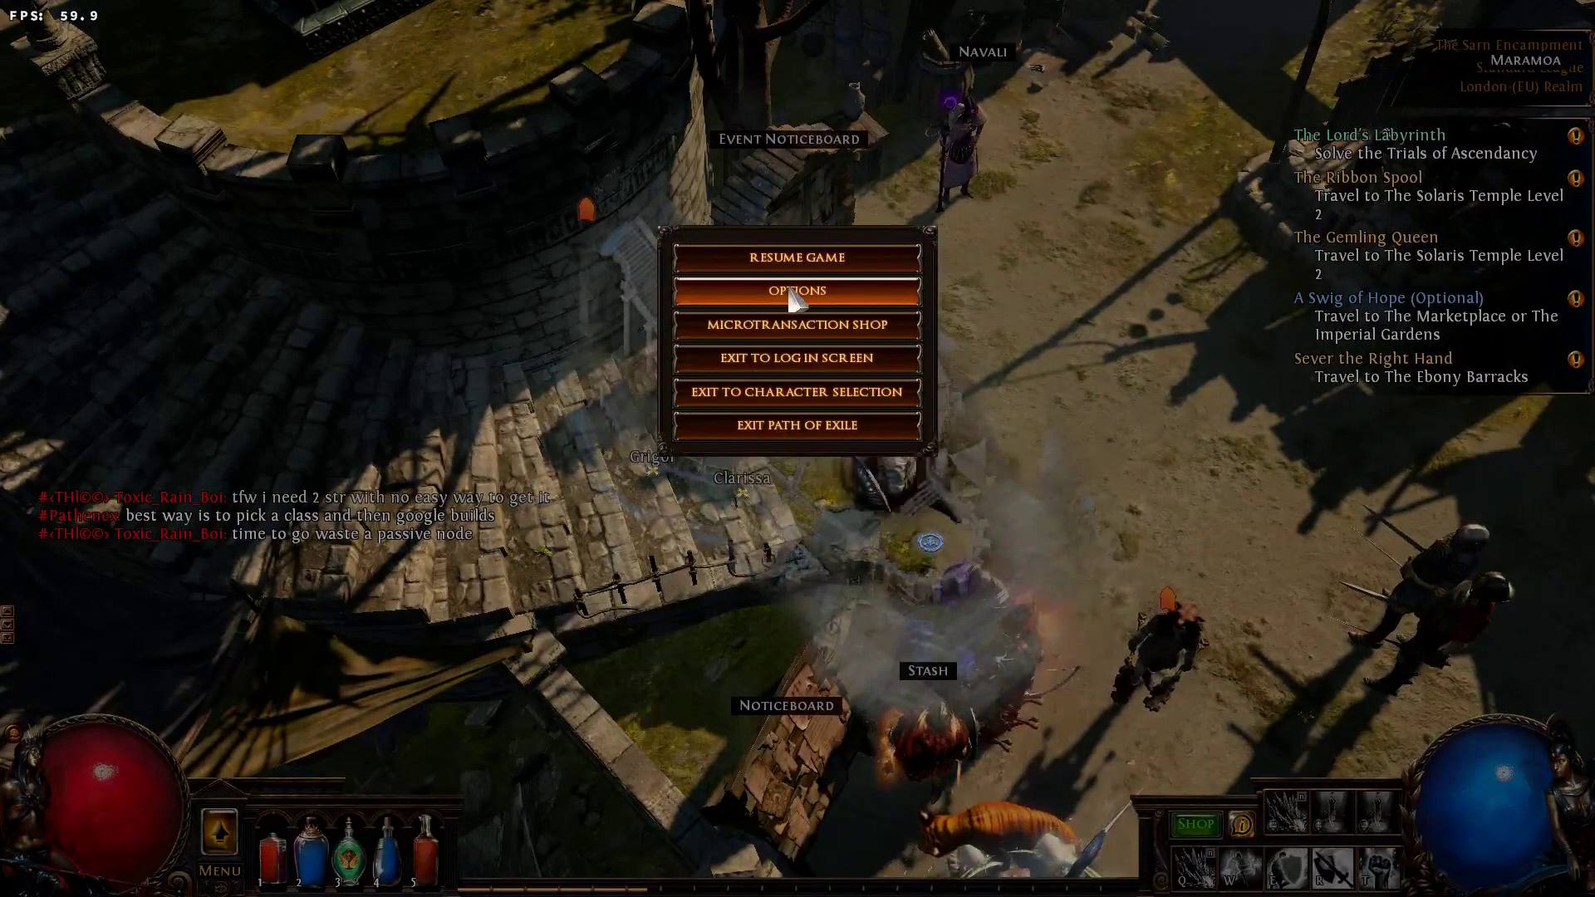
click(793, 291)
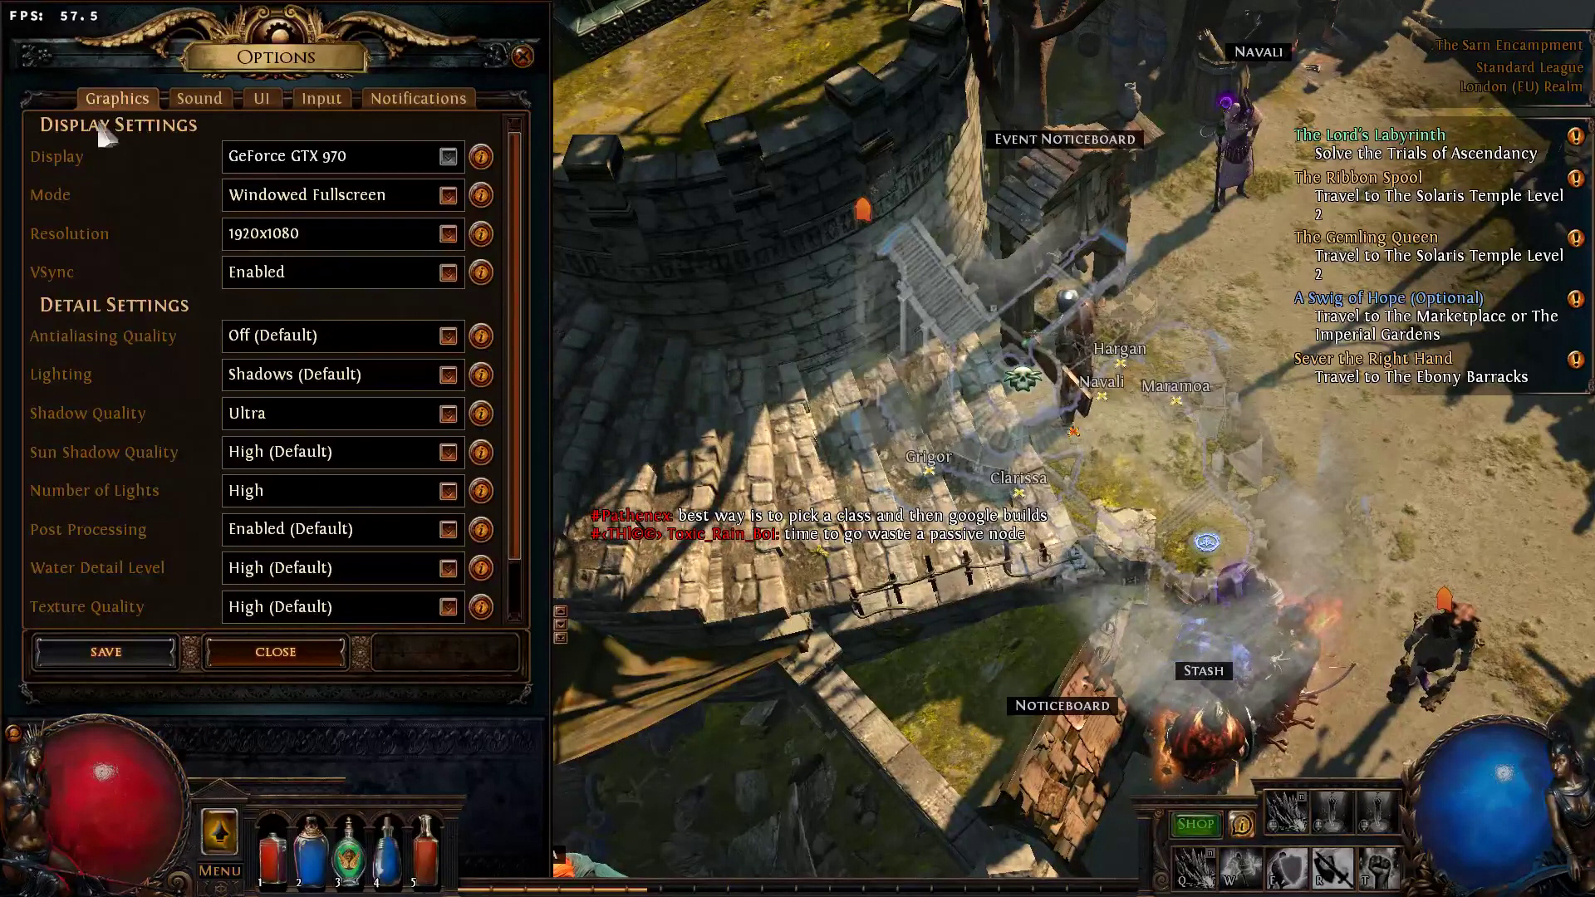
click(260, 98)
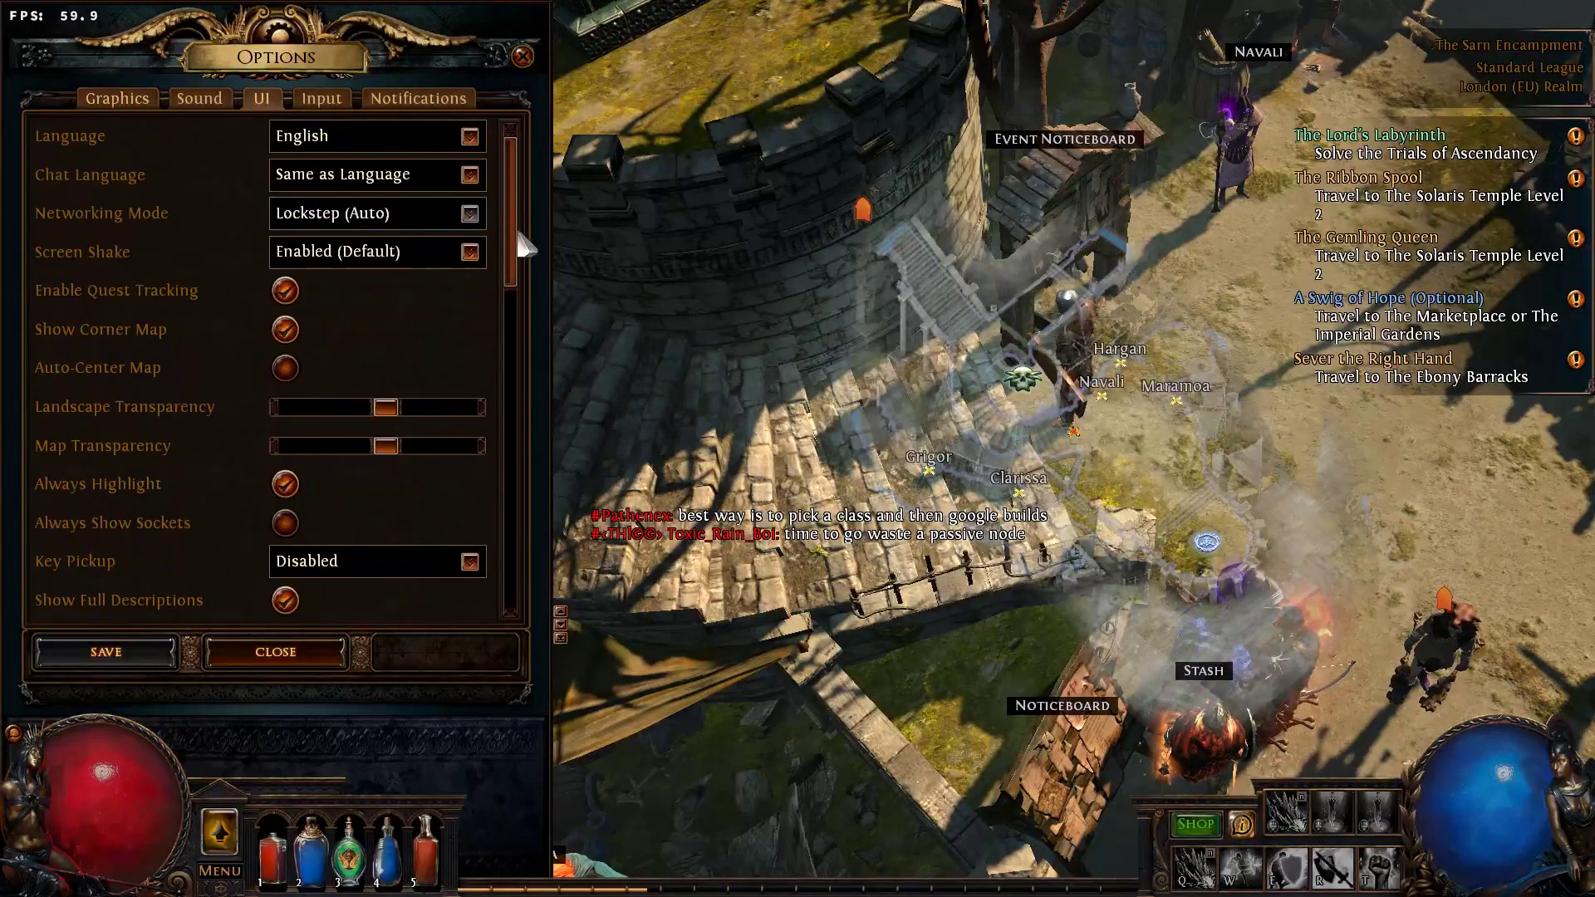
drag(511, 203, 549, 571)
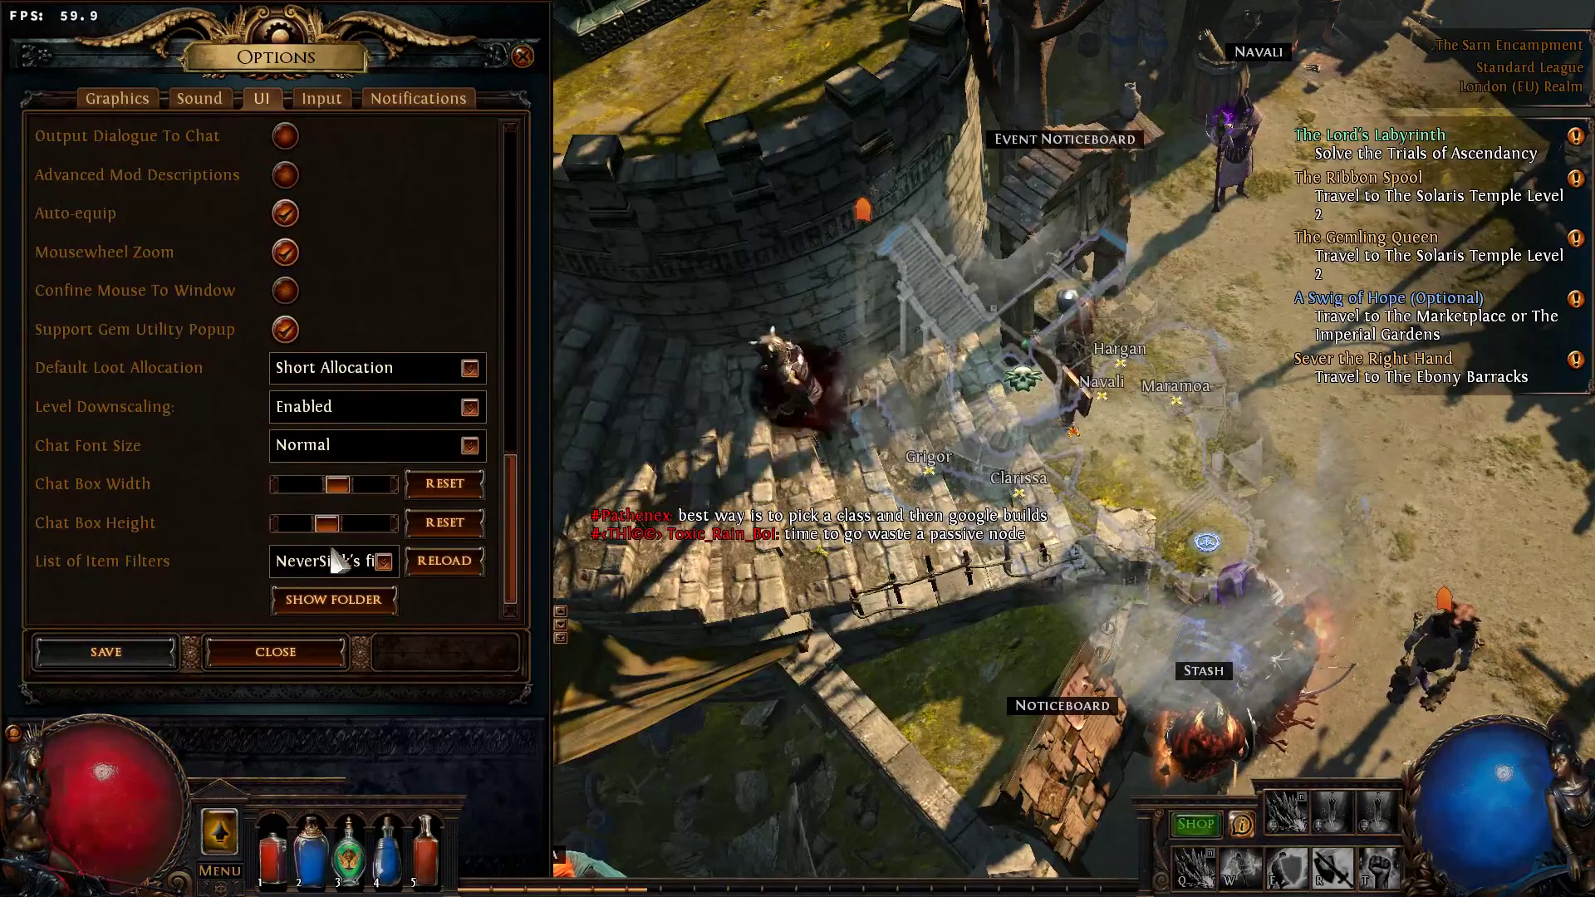
click(381, 570)
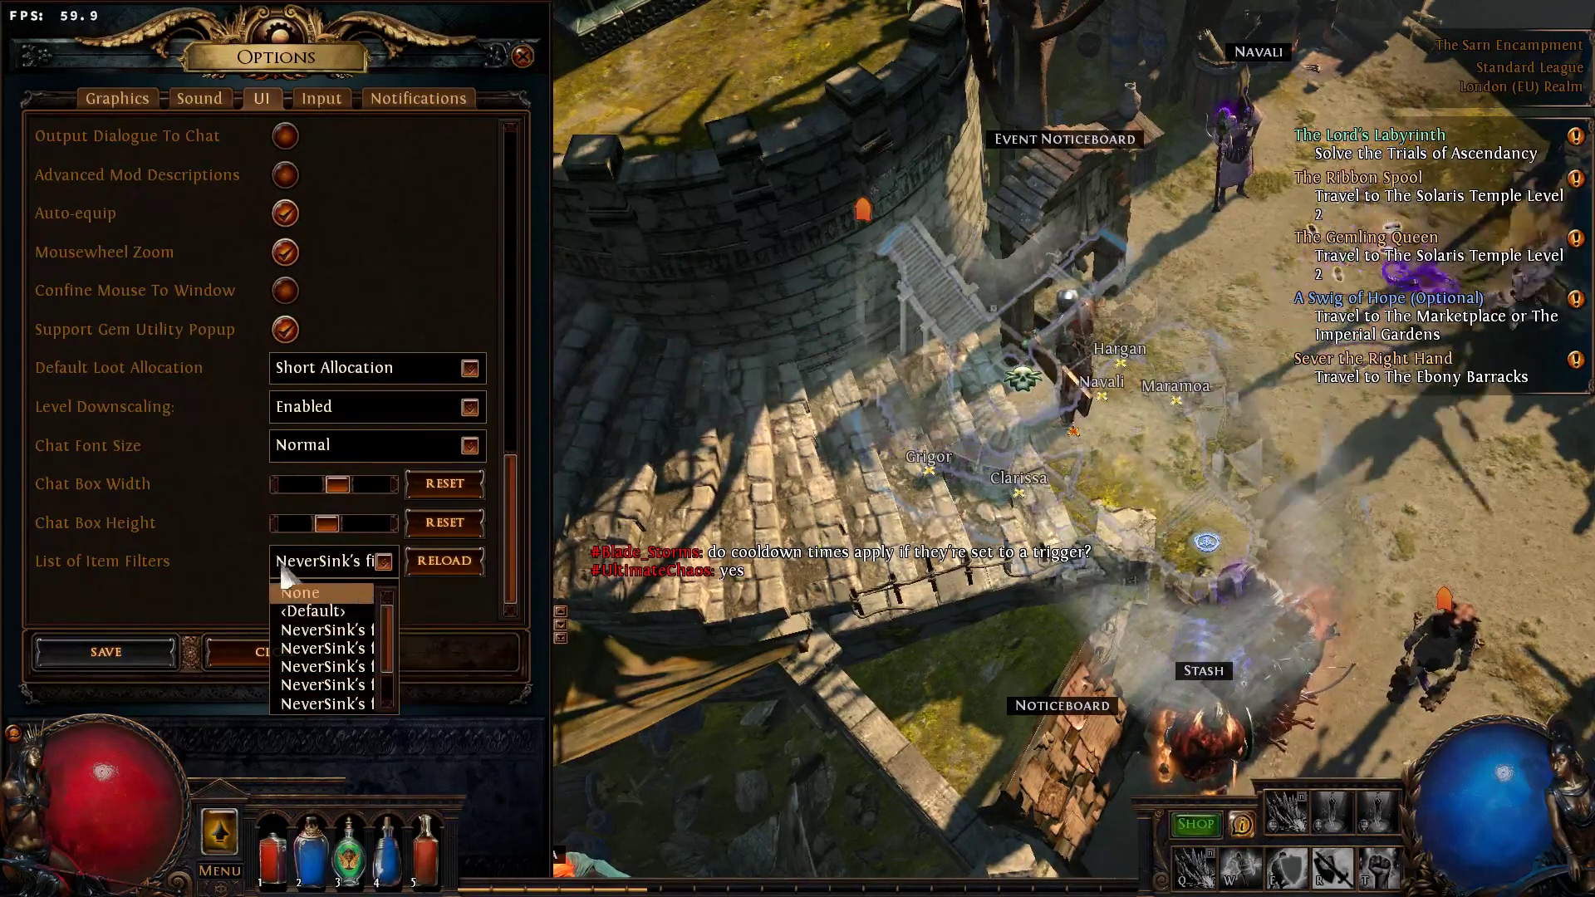
click(371, 561)
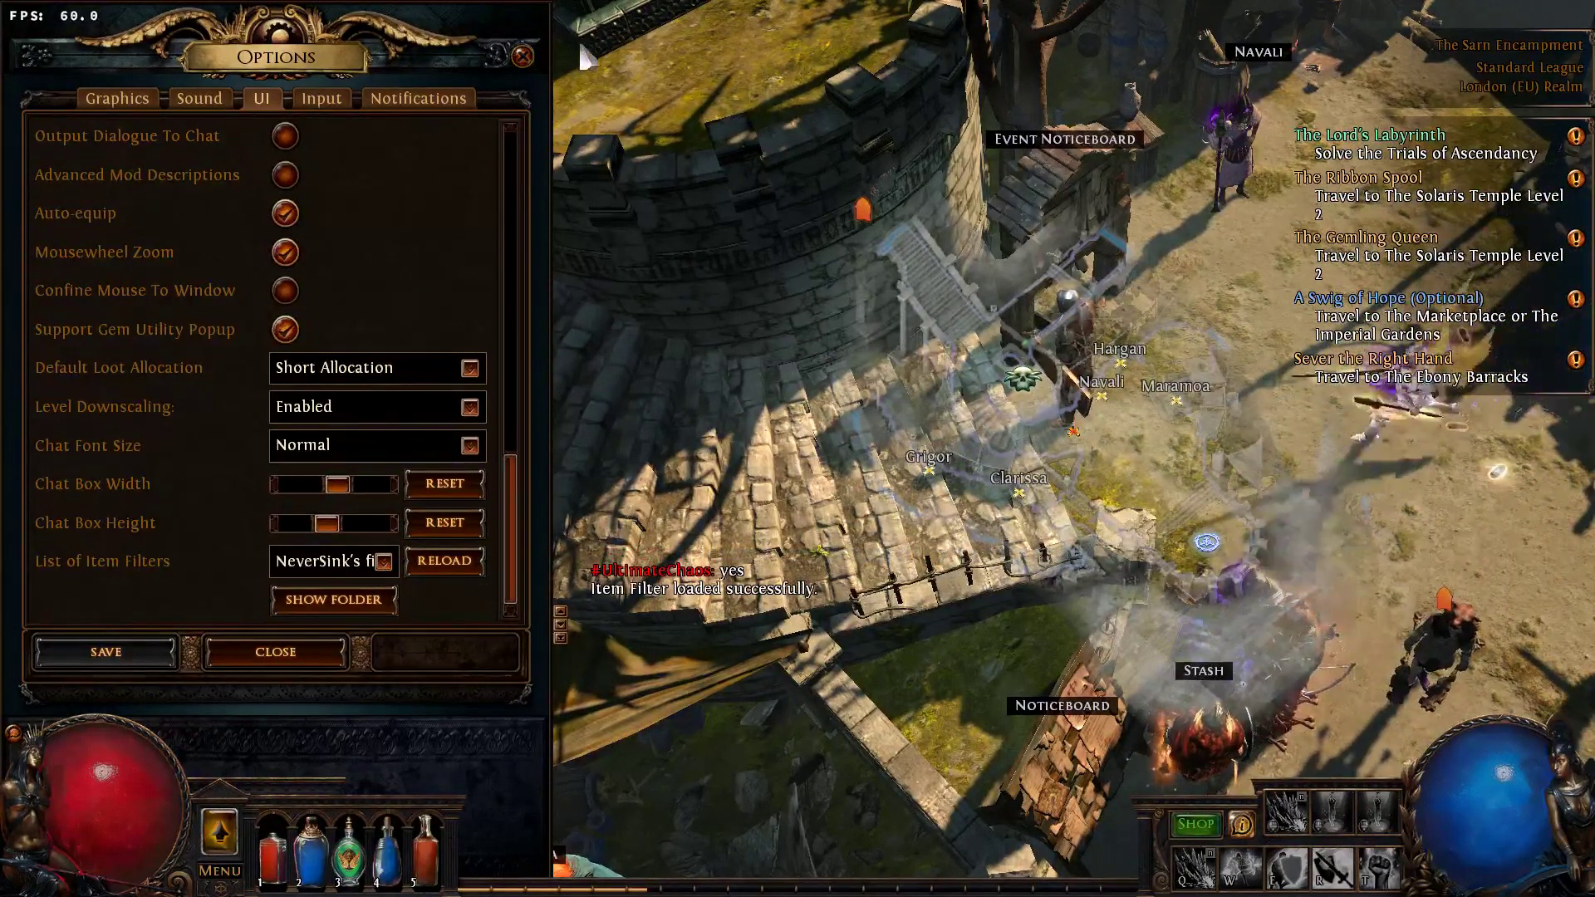
click(522, 54)
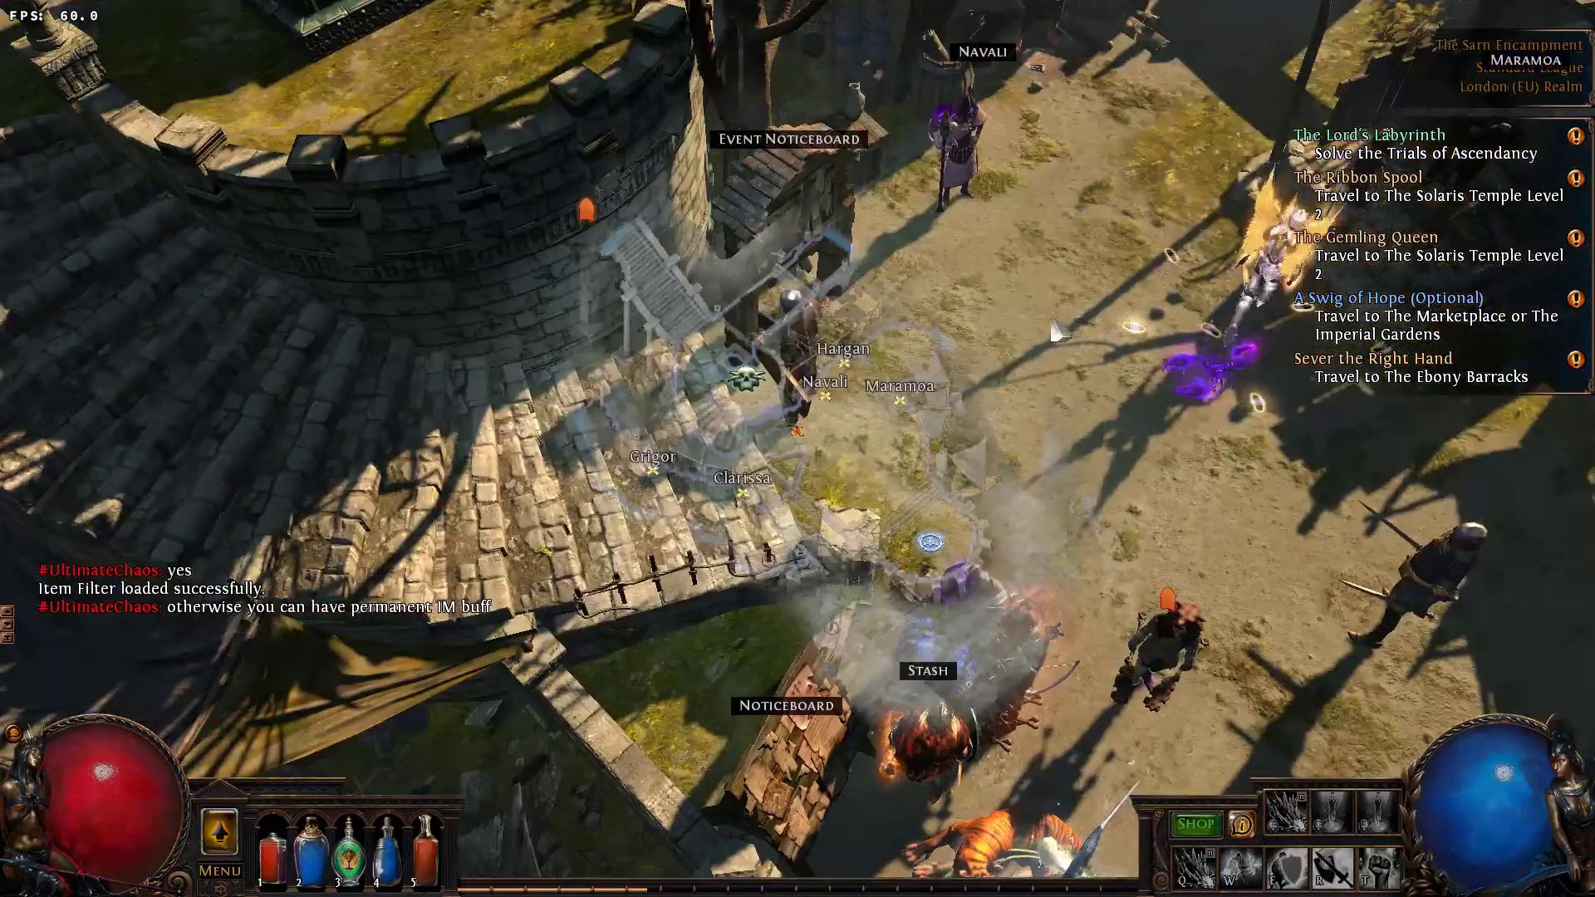